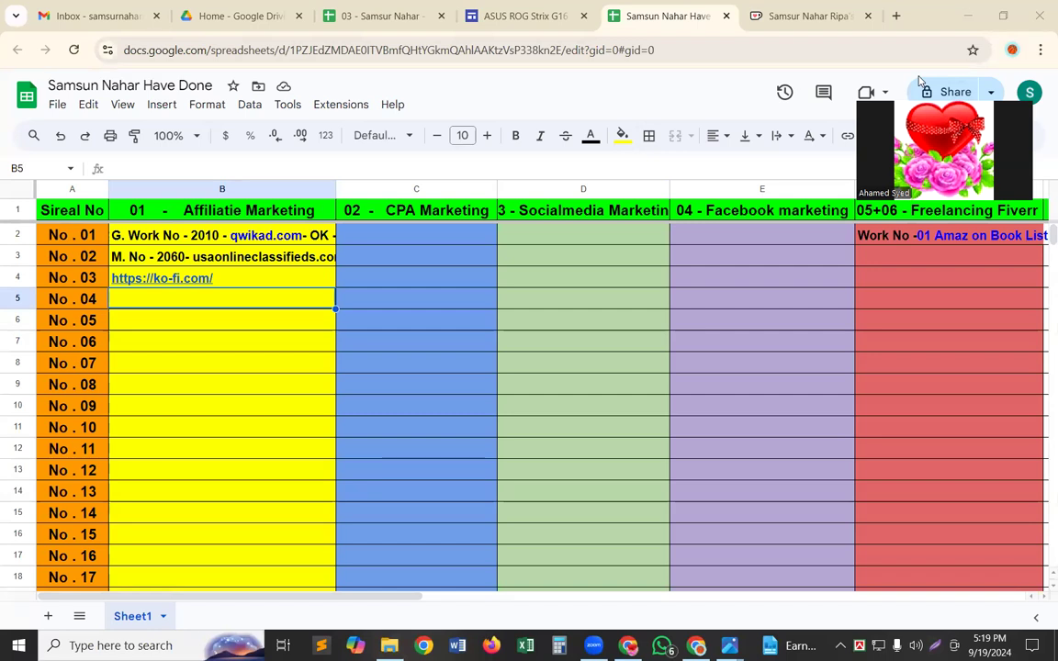
Step: Close the product site, both spreadsheets, the Ko-fi page and the Gmail inbox, keeping only Google Drive open
{"action": "left_click_drag", "start_coordinate": [955, 96], "coordinate": [955, 317]}
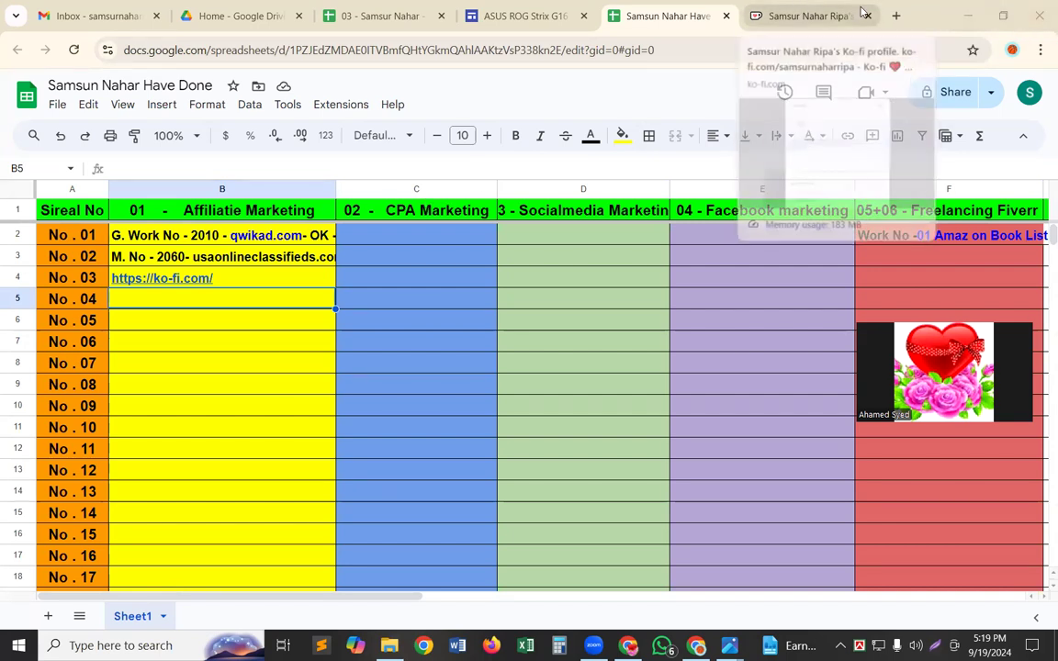
{"action": "left_click", "coordinate": [586, 16]}
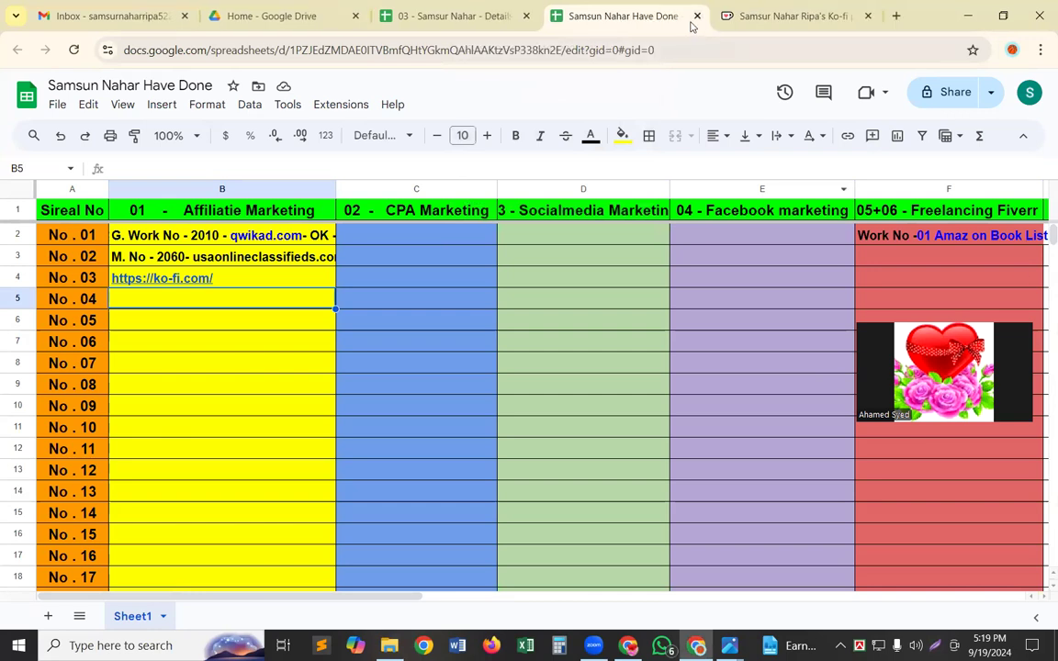
{"action": "left_click", "coordinate": [697, 16]}
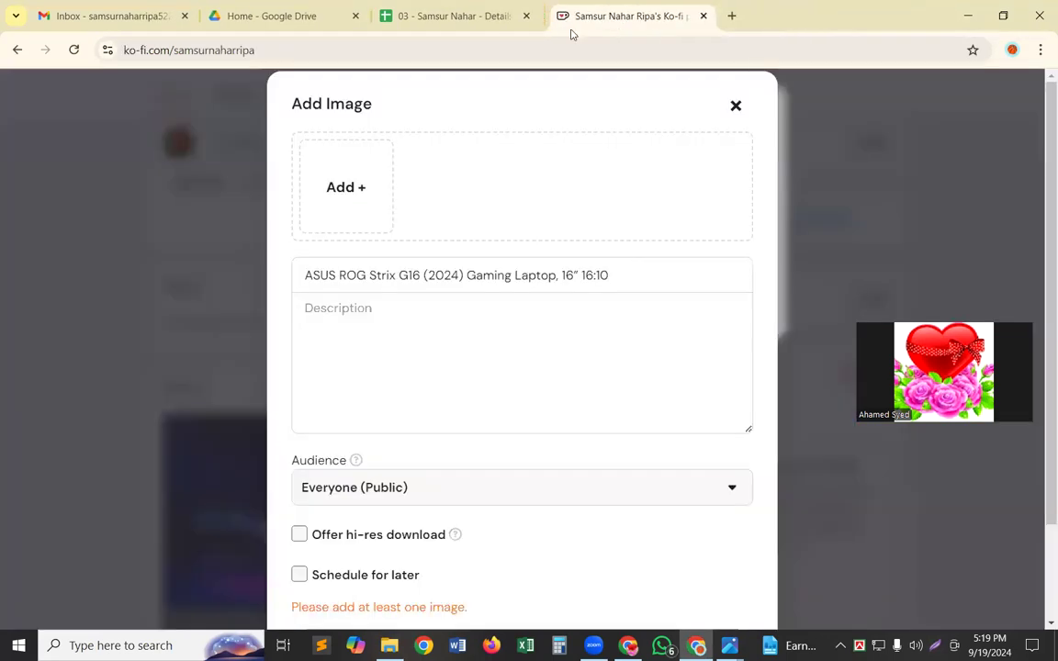
{"action": "left_click", "coordinate": [525, 17]}
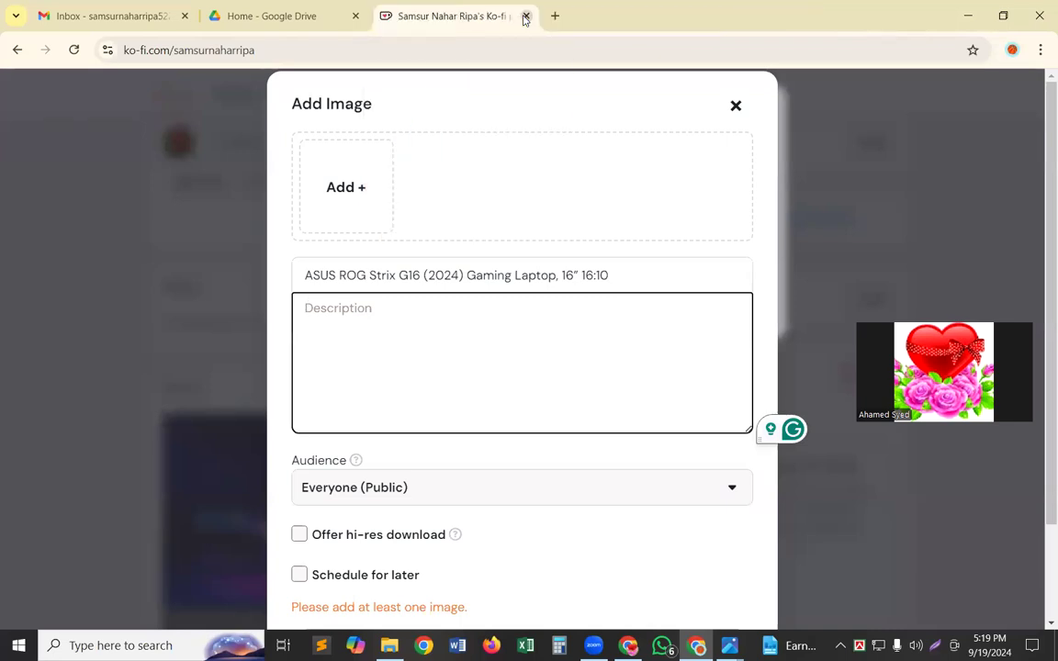
{"action": "left_click", "coordinate": [525, 17]}
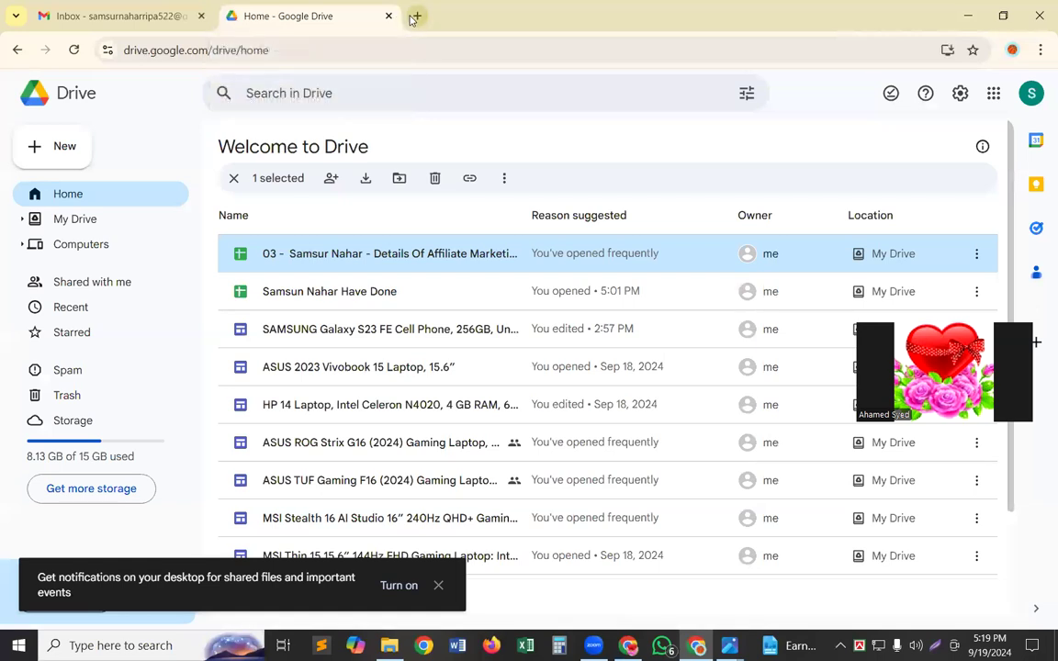
{"action": "left_click", "coordinate": [203, 16]}
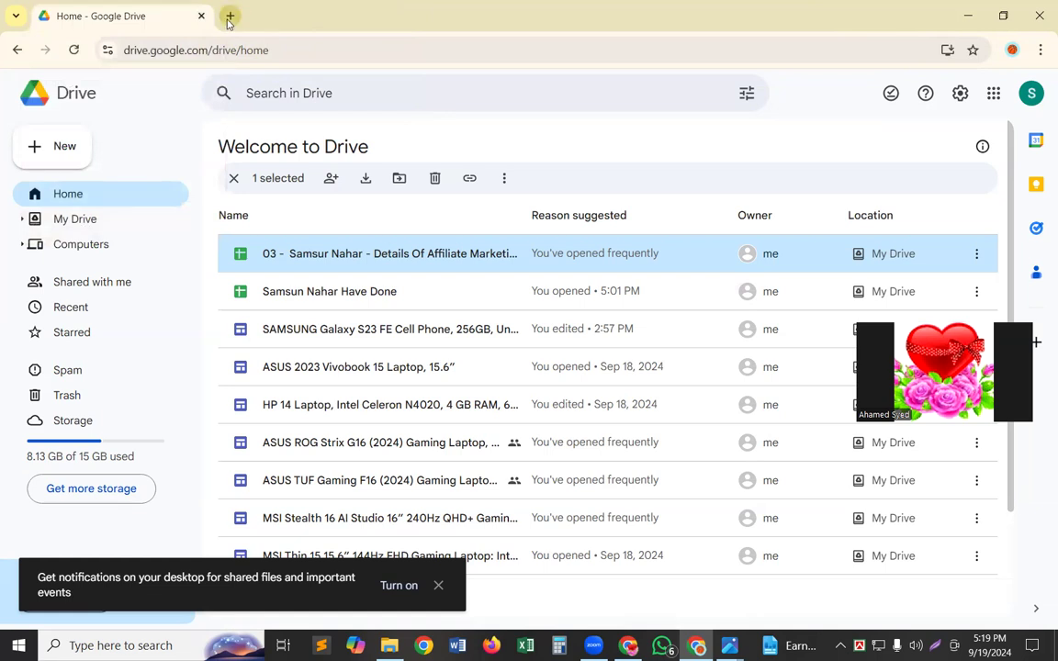
Step: Open Google Drive in a new tab and create a blank Google Sheets spreadsheet
{"action": "left_click", "coordinate": [230, 16]}
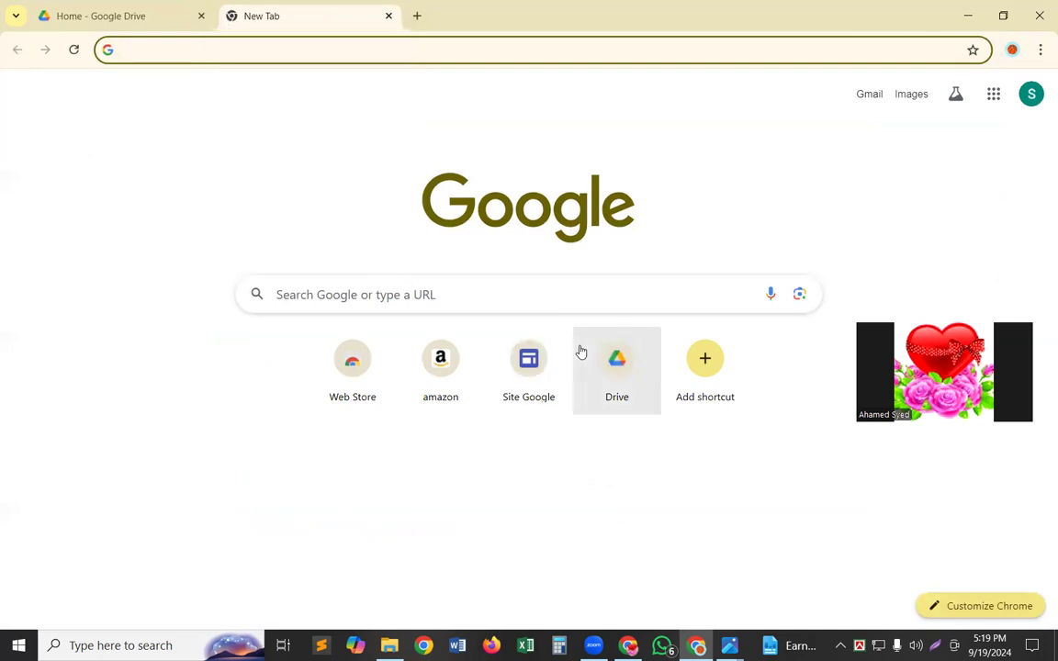
{"action": "left_click", "coordinate": [637, 369]}
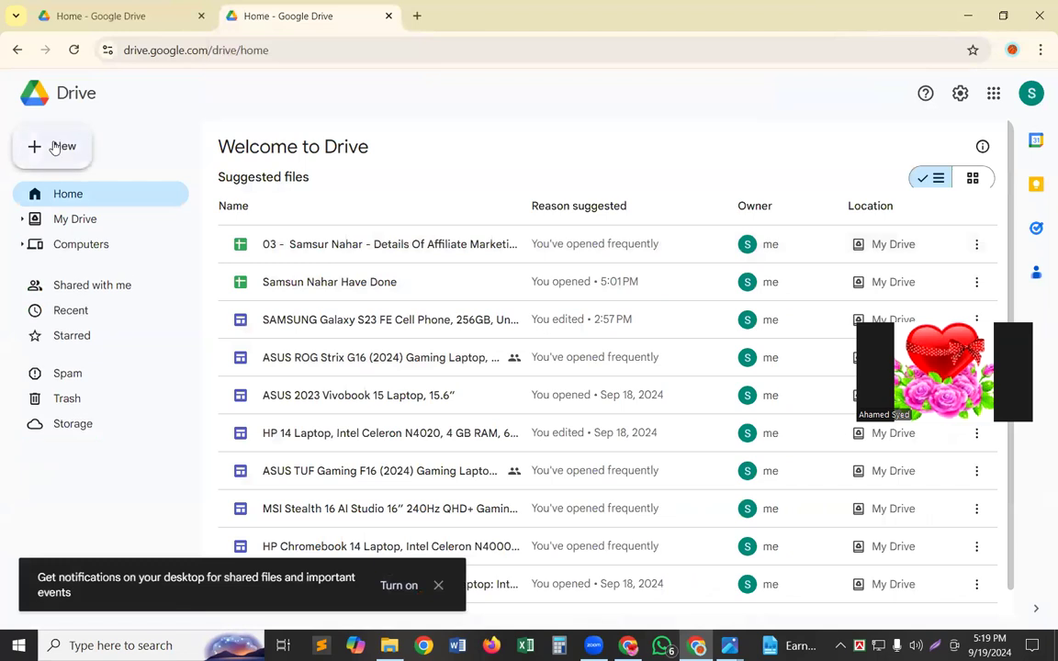
{"action": "left_click", "coordinate": [56, 148]}
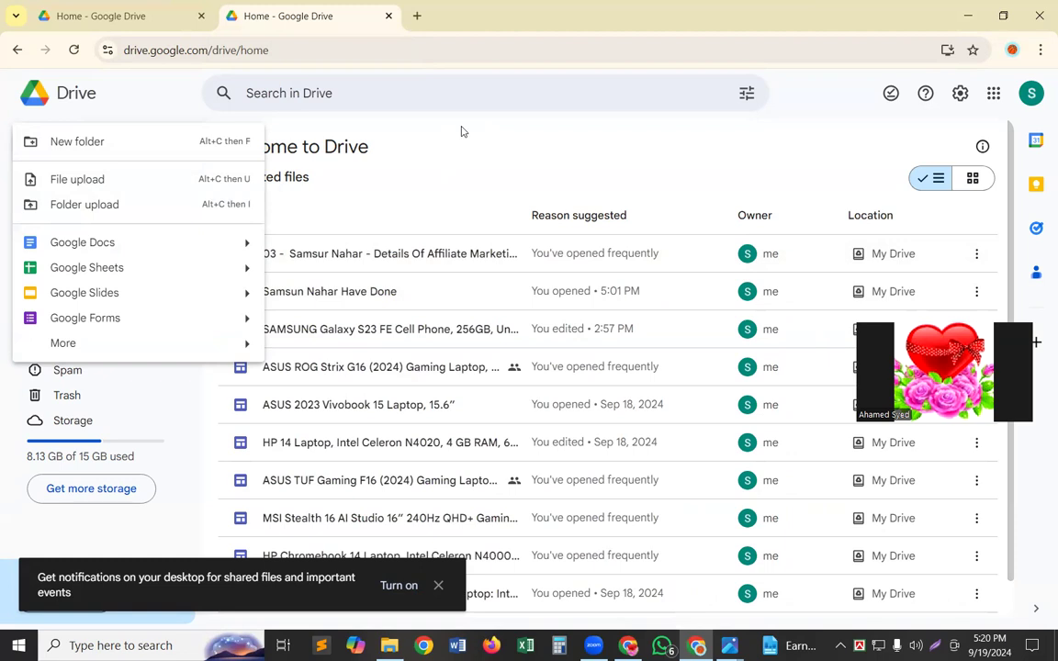
{"action": "left_click", "coordinate": [177, 268]}
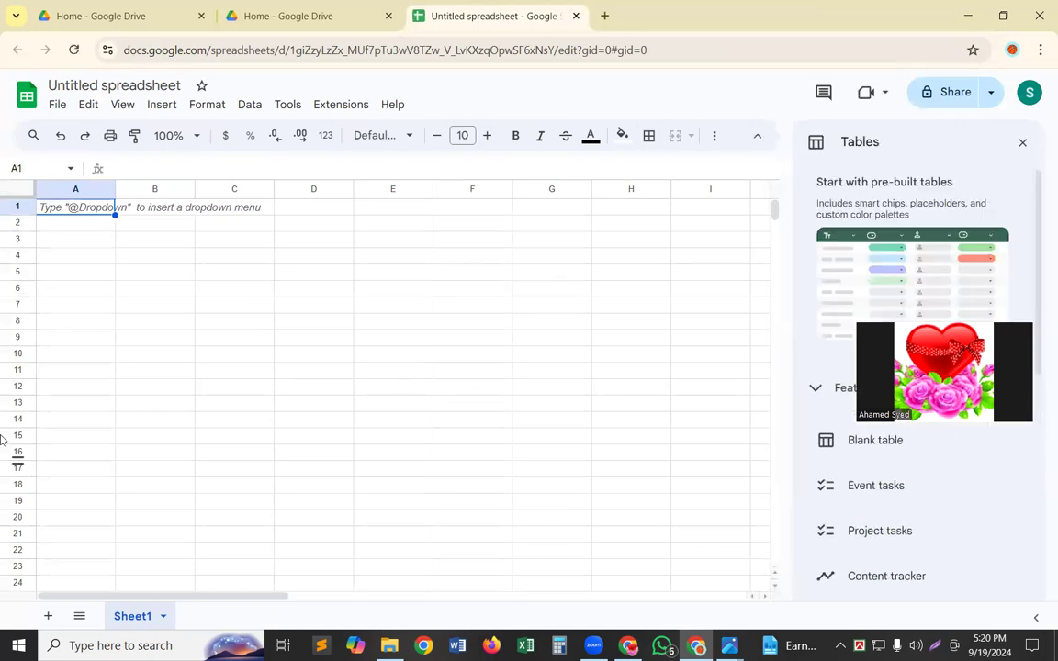
Step: Rename the untitled spreadsheet as "Amazon Books Category & Subcategory"
{"action": "left_click", "coordinate": [101, 79]}
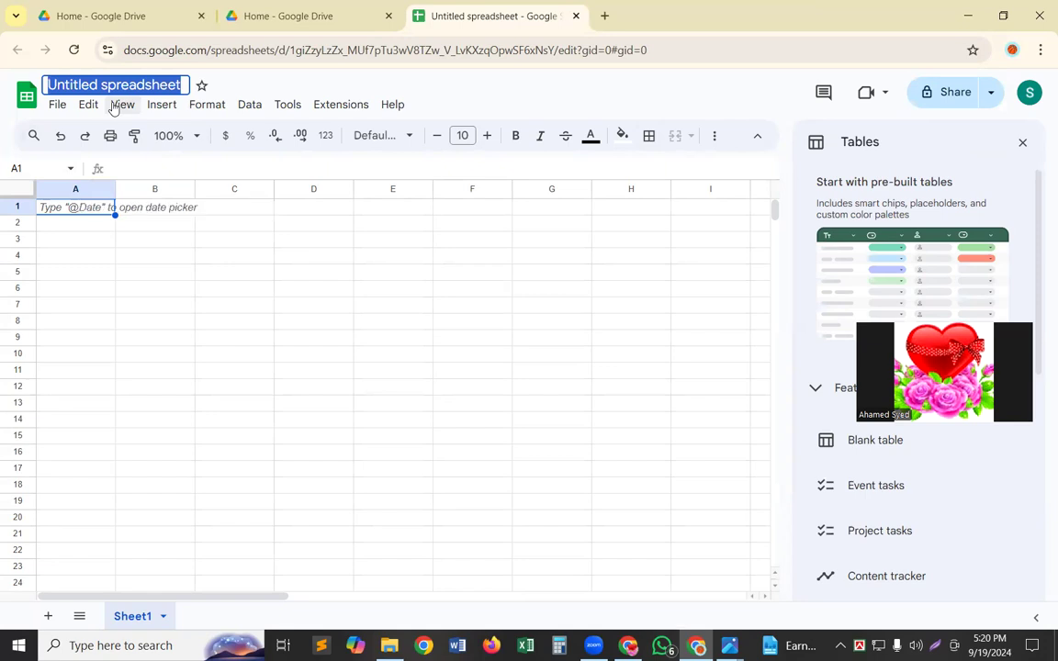
{"action": "type", "text": "Am"}
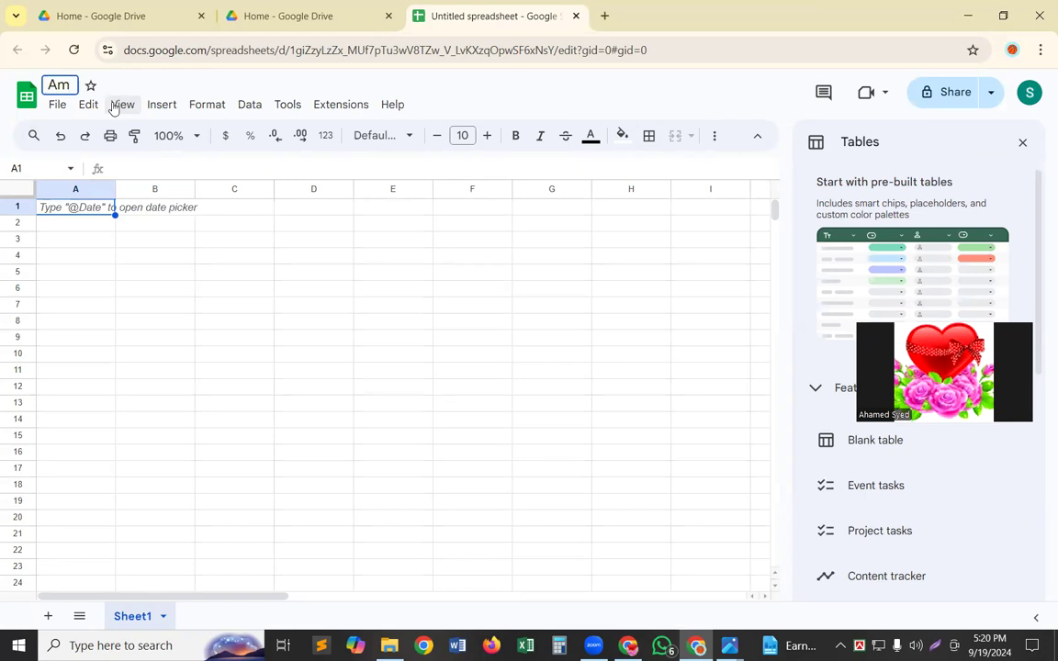
{"action": "type", "text": "azon"}
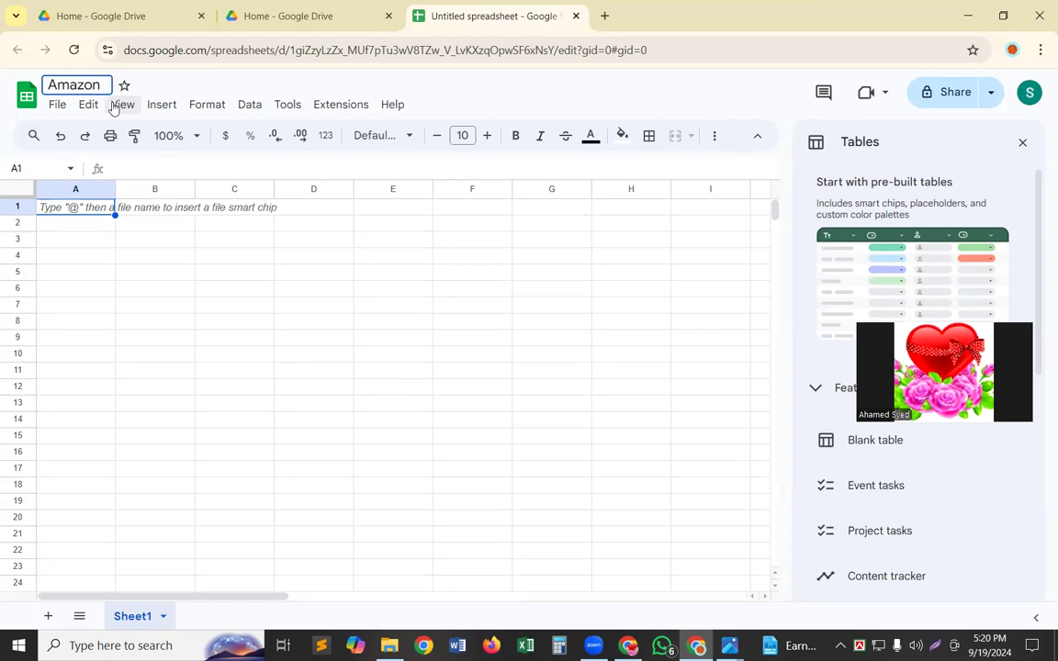
{"action": "type", "text": " Boo"}
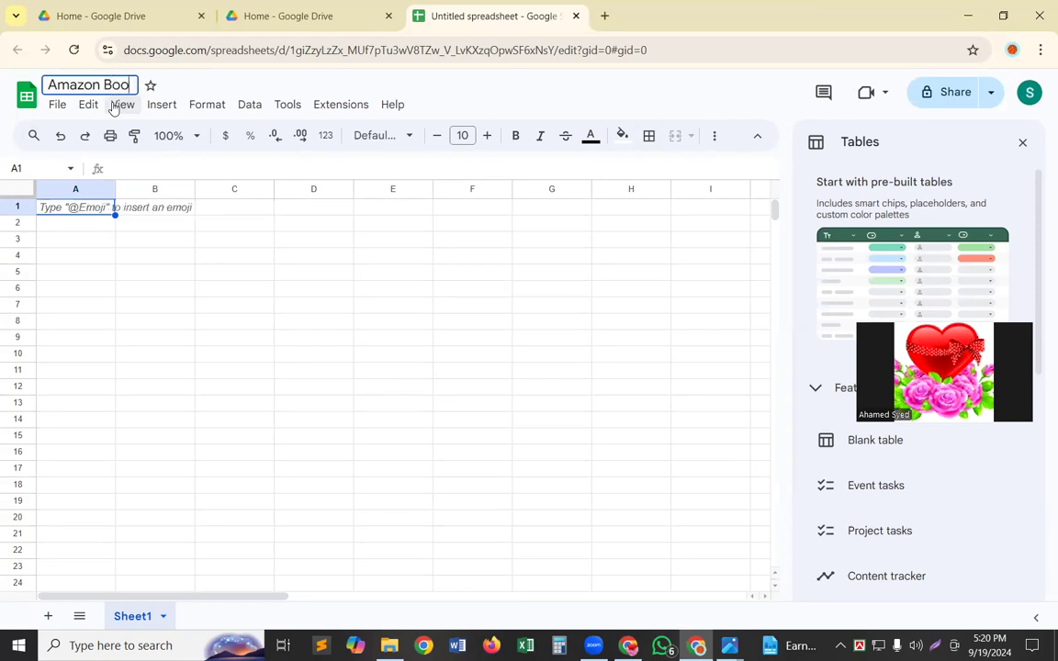
{"action": "type", "text": "ks Category"}
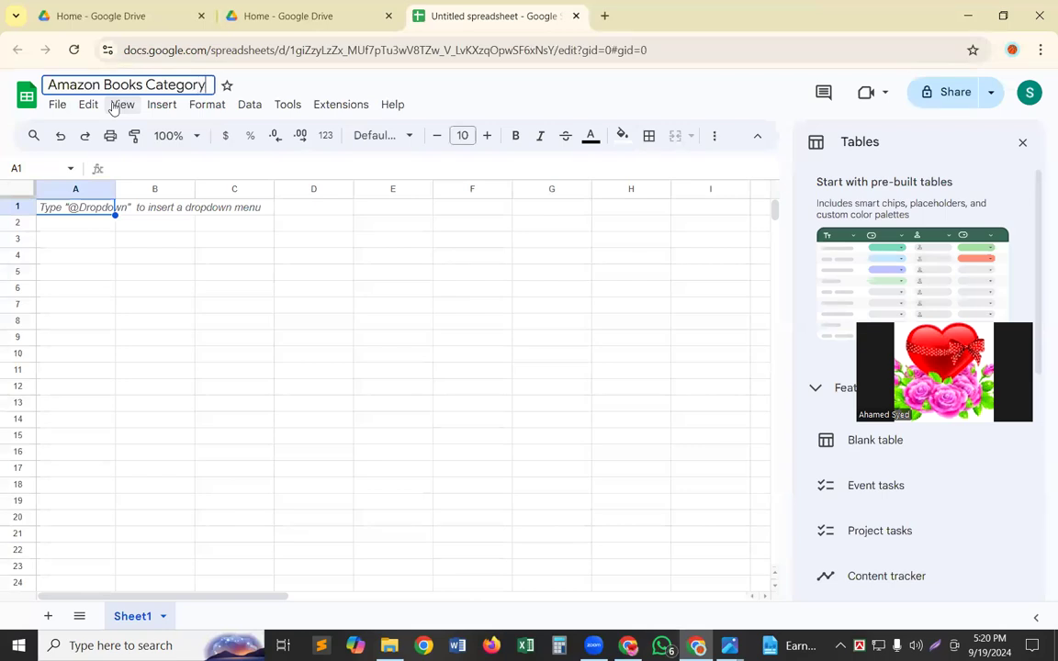
{"action": "type", "text": " &"}
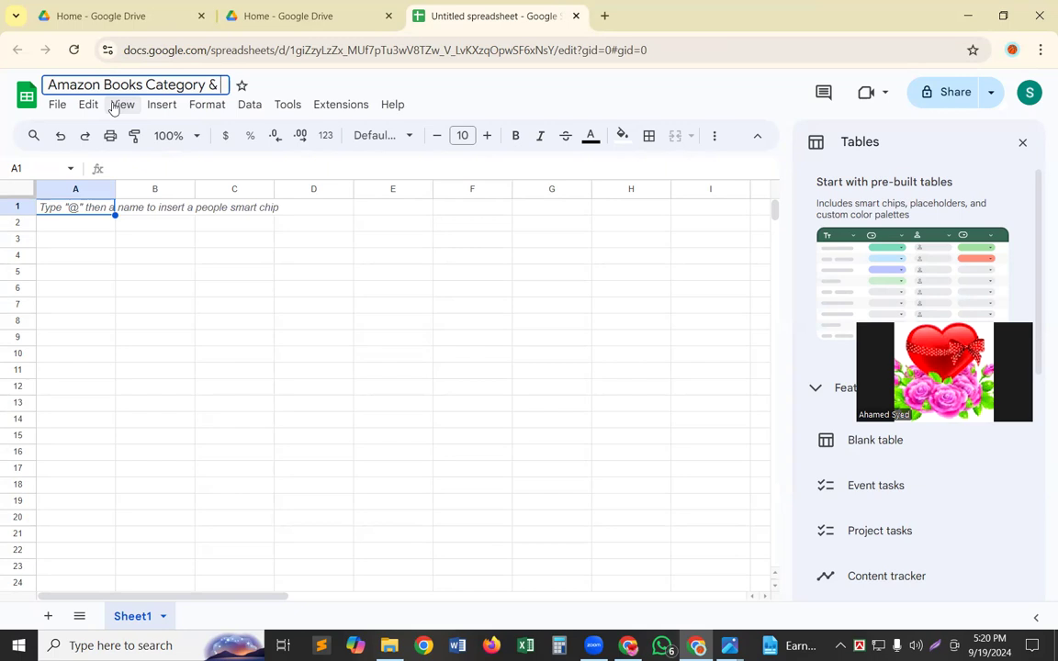
{"action": "type", "text": " Sub"}
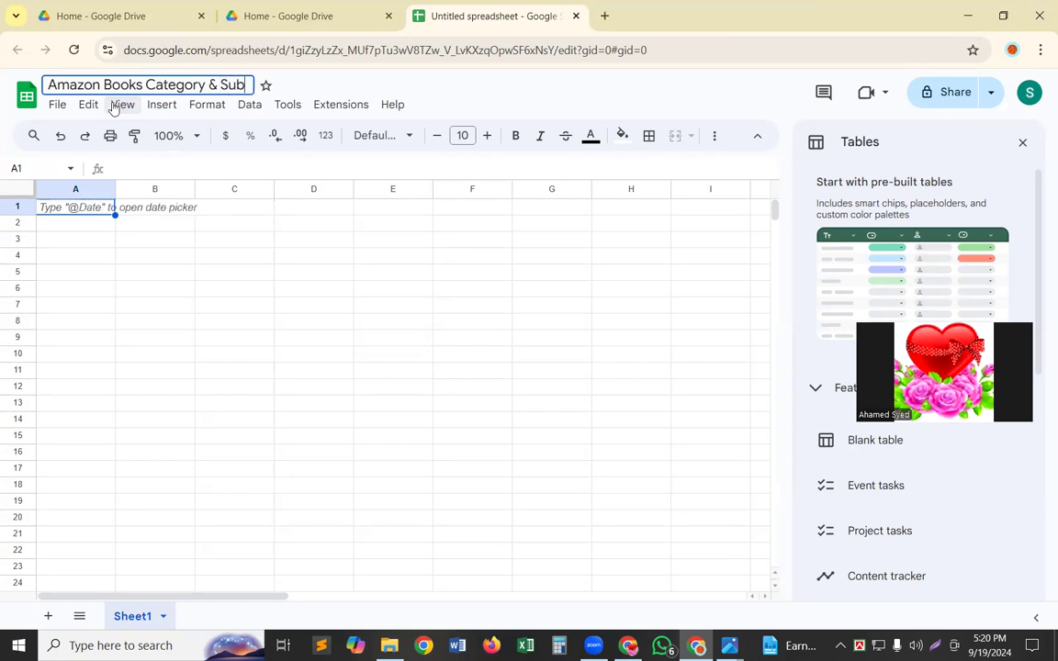
{"action": "type", "text": "category"}
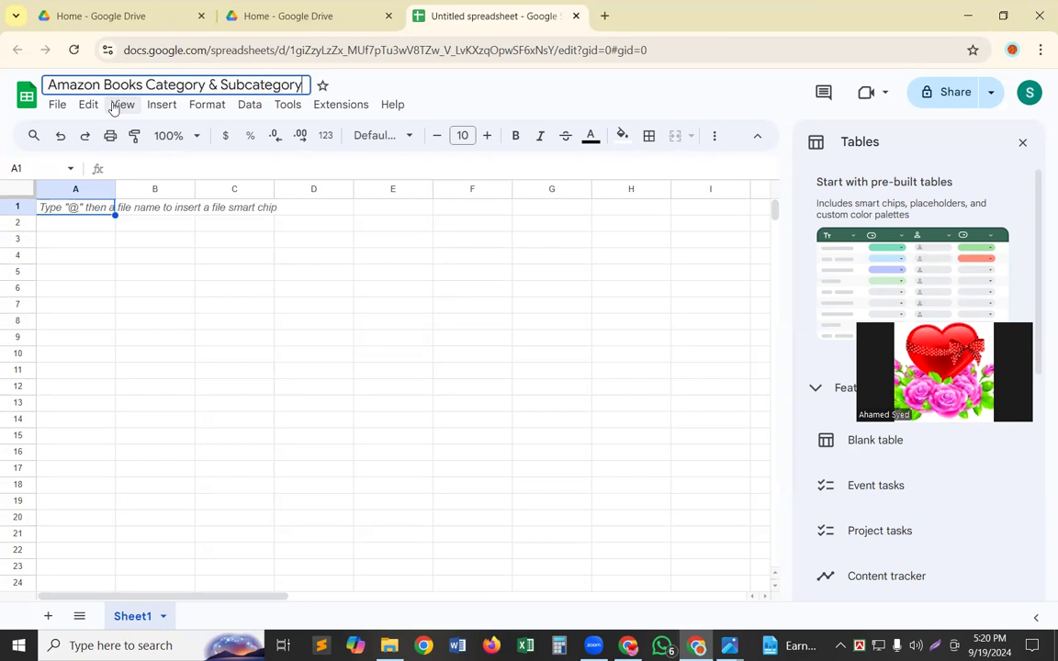
{"action": "key", "text": "Return"}
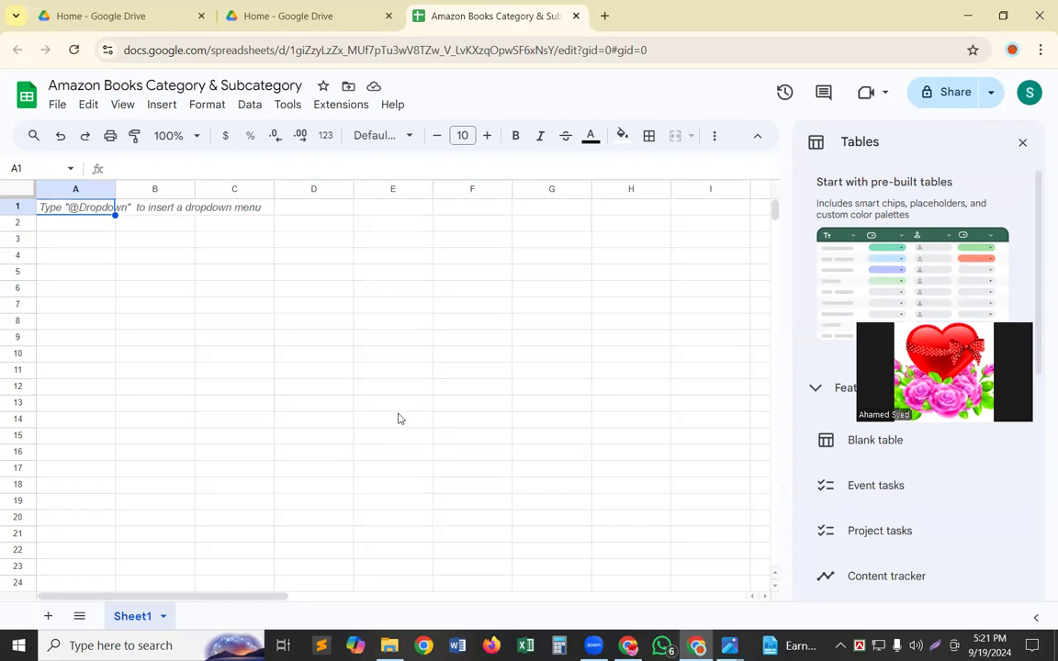
Step: Close both Google Drive tabs and open the Amazon Best Sellers page from its shortcut in a new tab
{"action": "left_click", "coordinate": [201, 16]}
{"action": "left_click", "coordinate": [202, 16]}
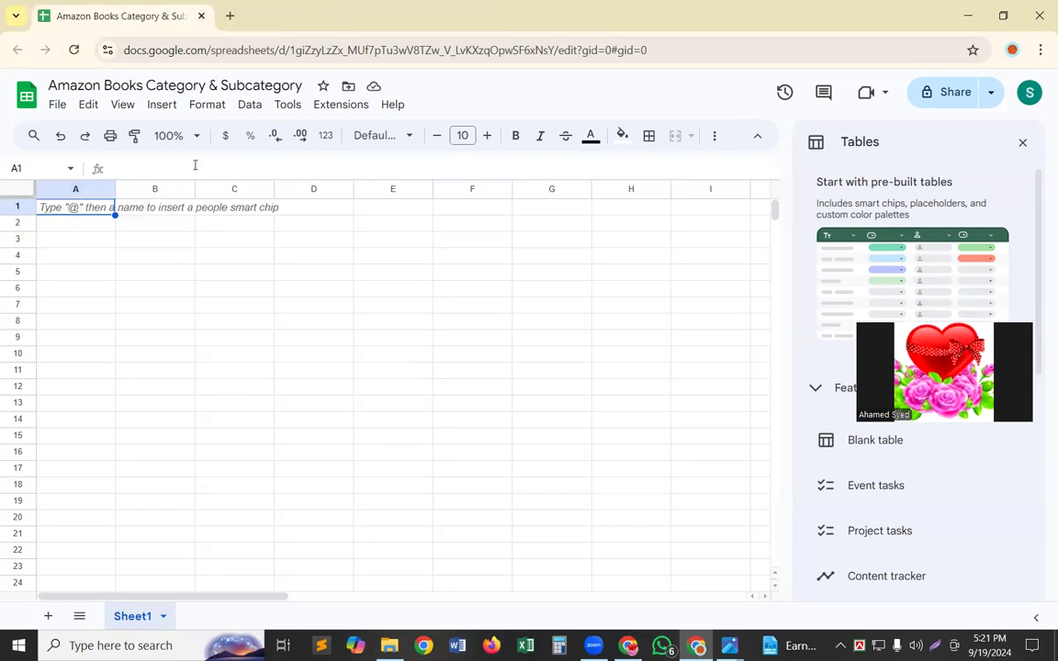
{"action": "left_click", "coordinate": [230, 18]}
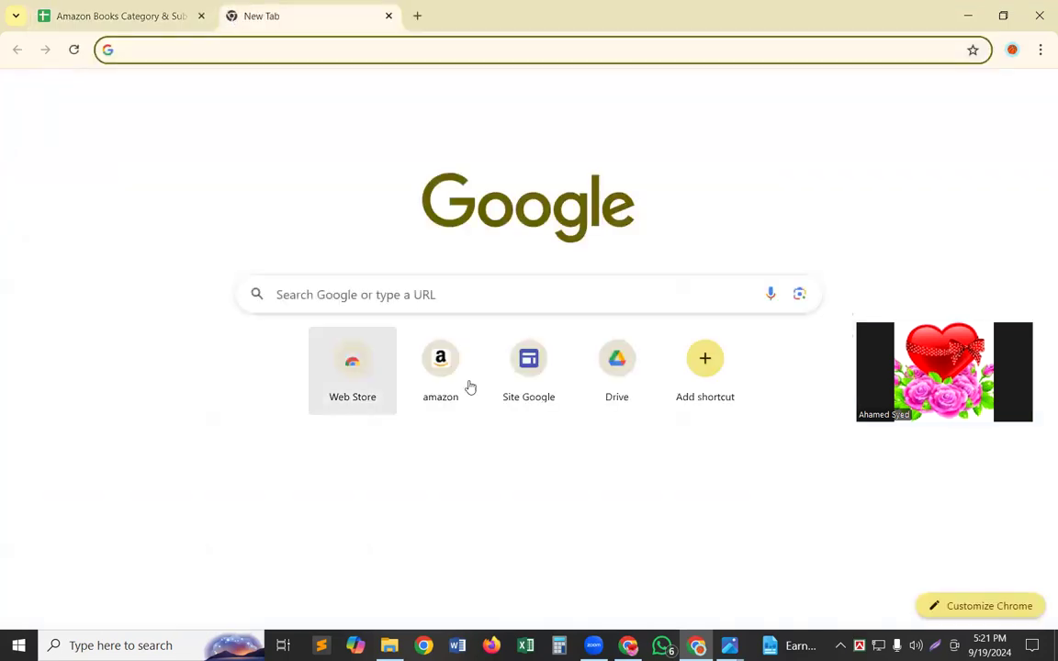
{"action": "left_click", "coordinate": [444, 365]}
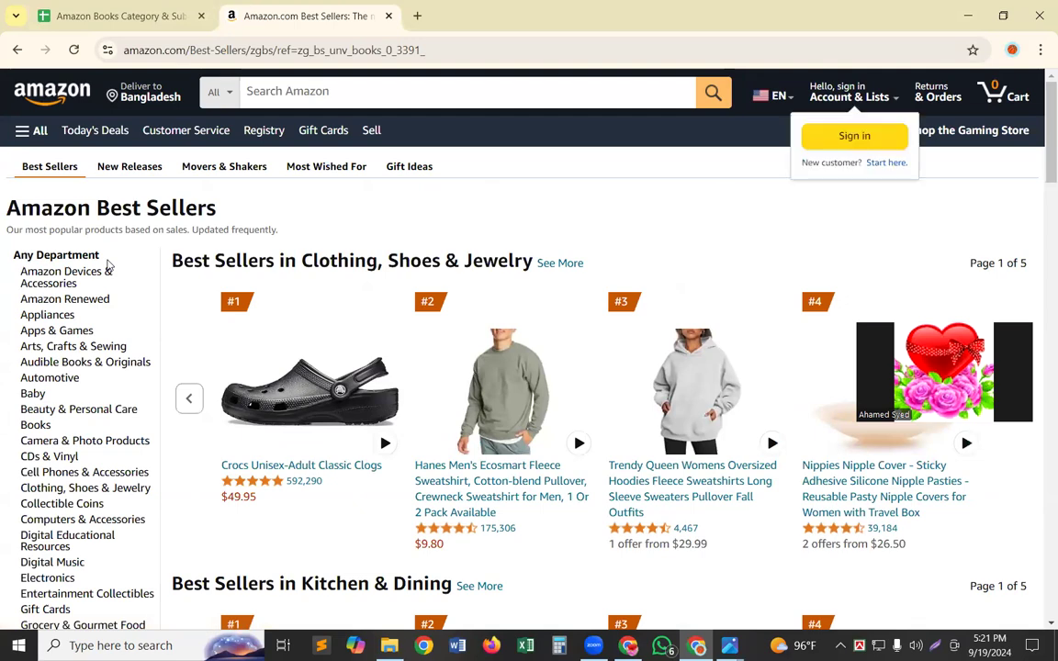
Step: Look through the Best Sellers department list and copy its "Any Department" heading
{"action": "scroll", "coordinate": [115, 341], "scroll_direction": "down", "scroll_amount": 1}
{"action": "scroll", "coordinate": [115, 342], "scroll_direction": "down", "scroll_amount": 5}
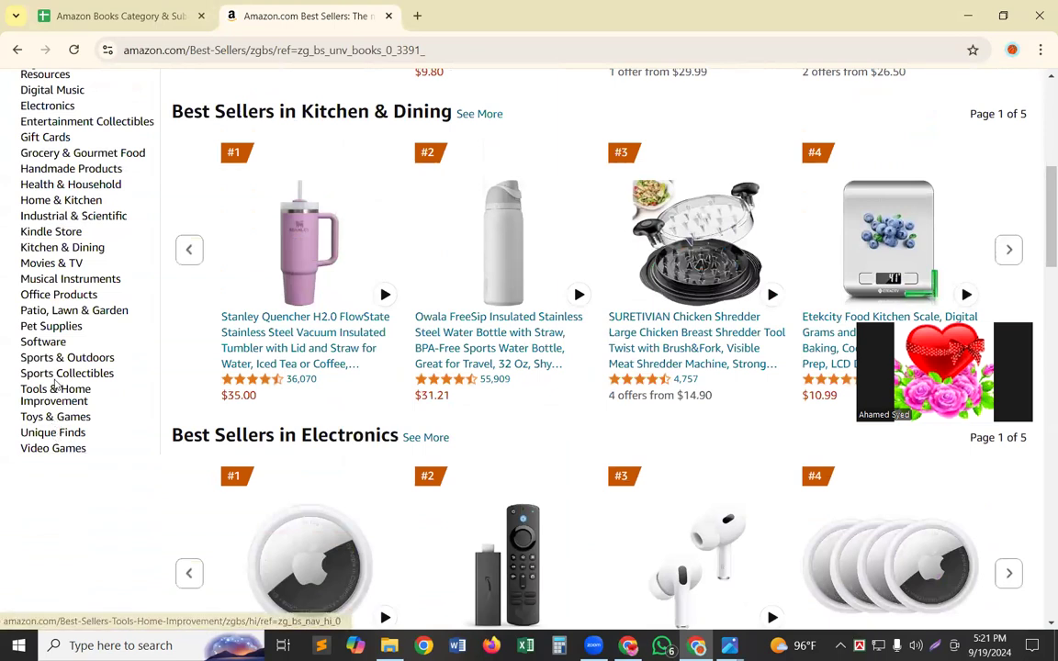
{"action": "scroll", "coordinate": [52, 346], "scroll_direction": "up", "scroll_amount": 2}
{"action": "scroll", "coordinate": [52, 346], "scroll_direction": "up", "scroll_amount": 4}
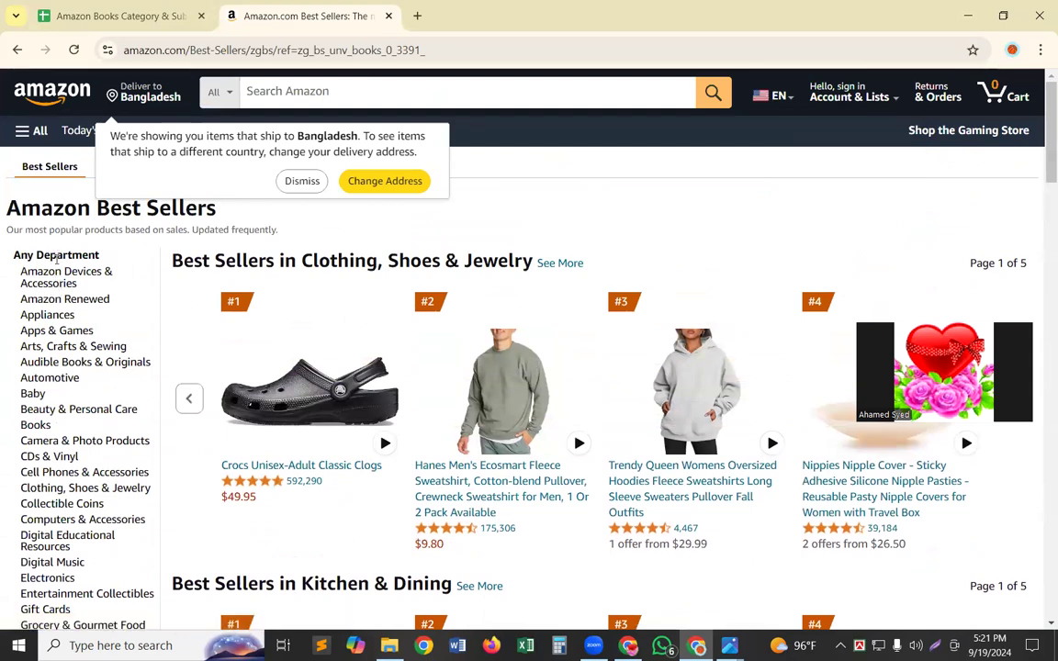
{"action": "triple_click", "coordinate": [57, 257]}
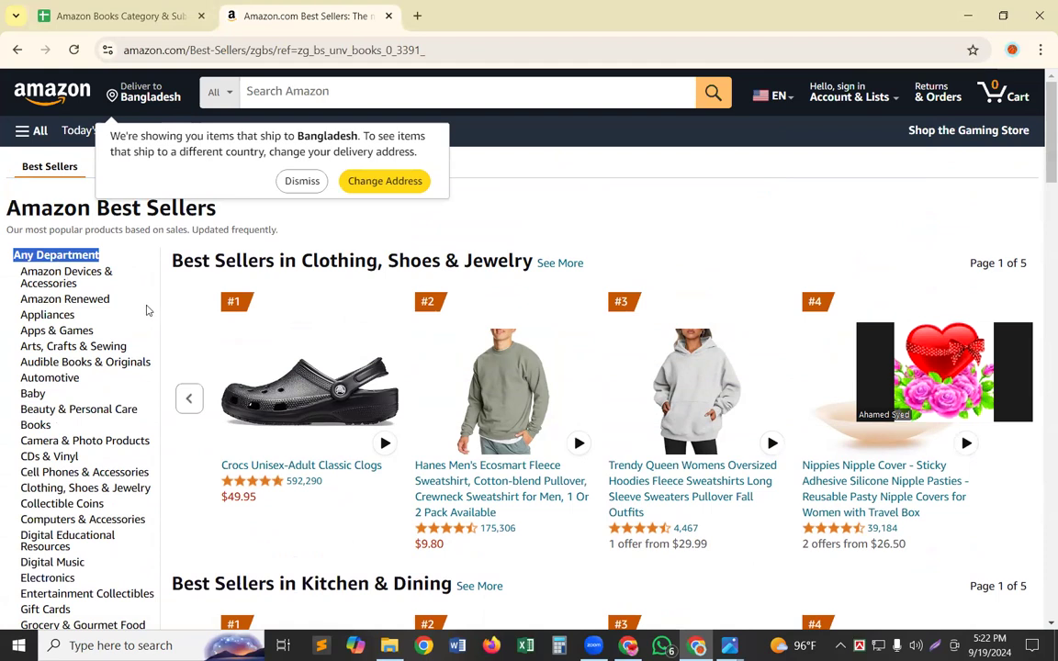
{"action": "left_click", "coordinate": [146, 311]}
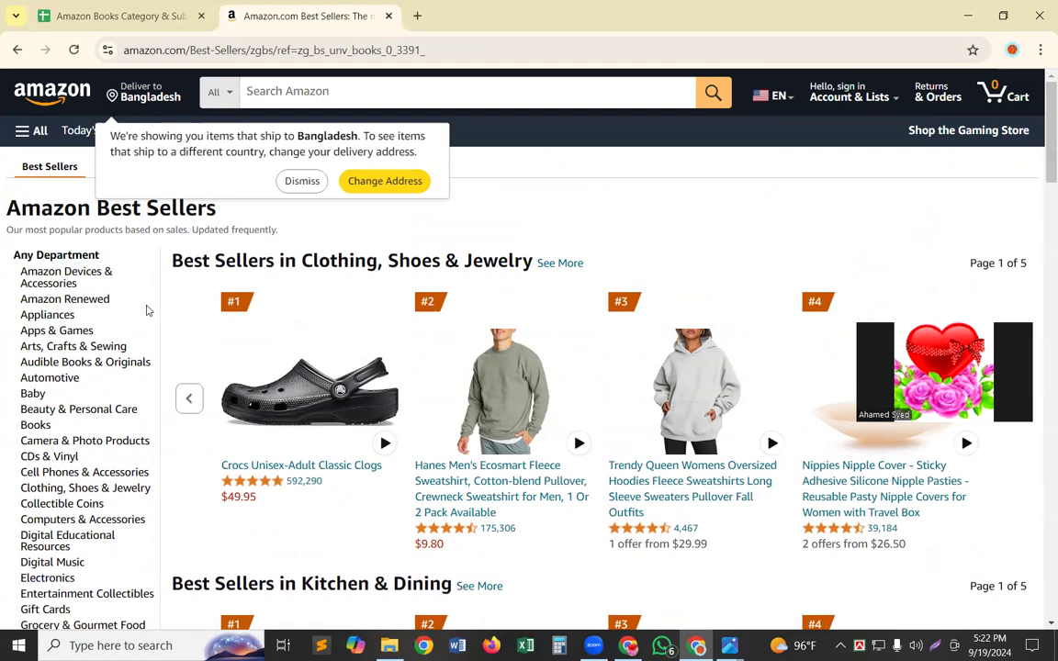
{"action": "double_click", "coordinate": [65, 258]}
{"action": "triple_click", "coordinate": [64, 258]}
{"action": "key", "text": "ctrl+c"}
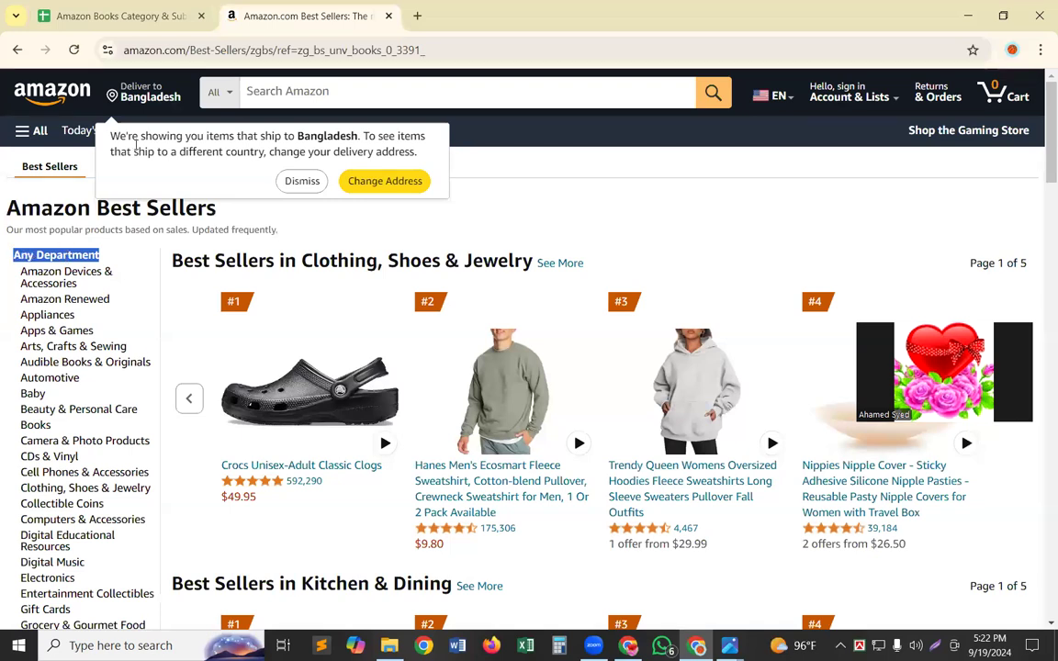
Step: Return to the spreadsheet and widen column A to over five times and column B to about twice the default width
{"action": "left_click", "coordinate": [76, 15]}
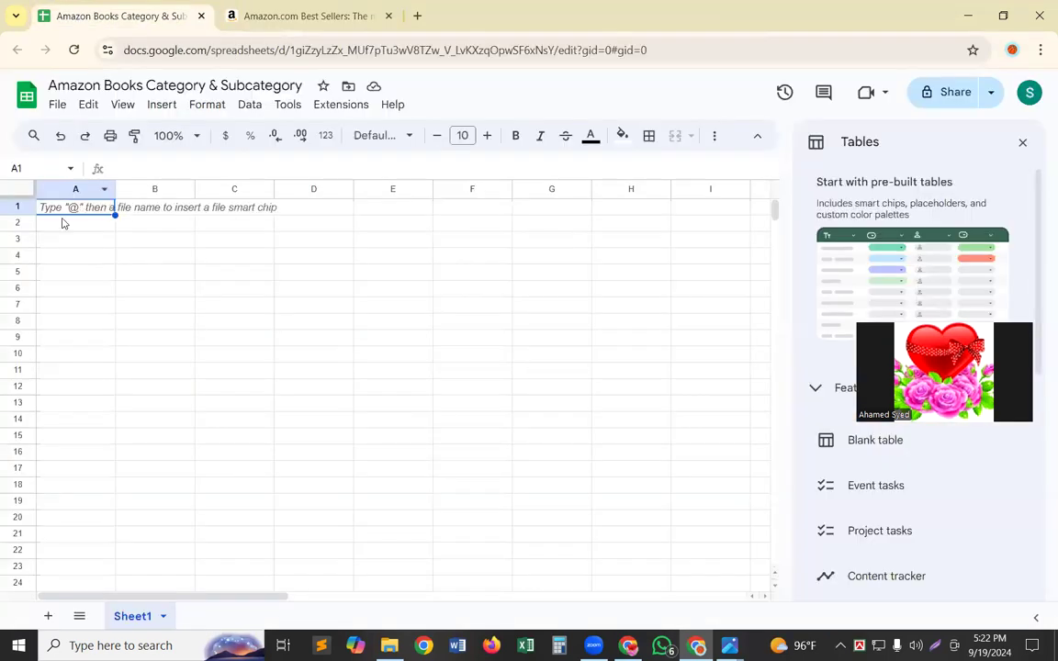
{"action": "left_click", "coordinate": [97, 322]}
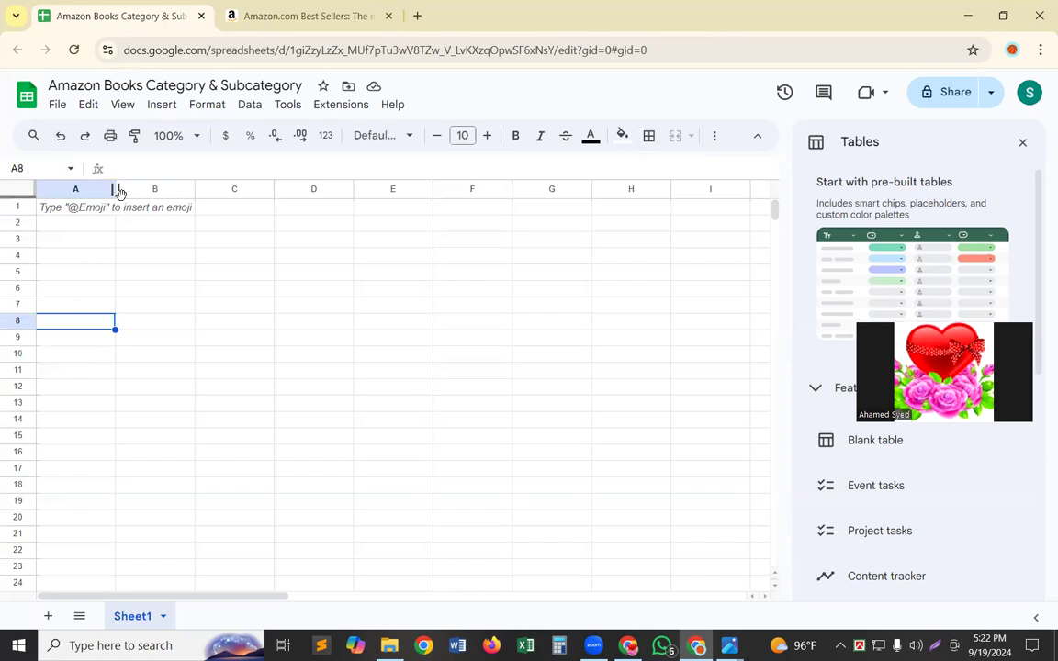
{"action": "left_click_drag", "start_coordinate": [116, 189], "coordinate": [488, 245]}
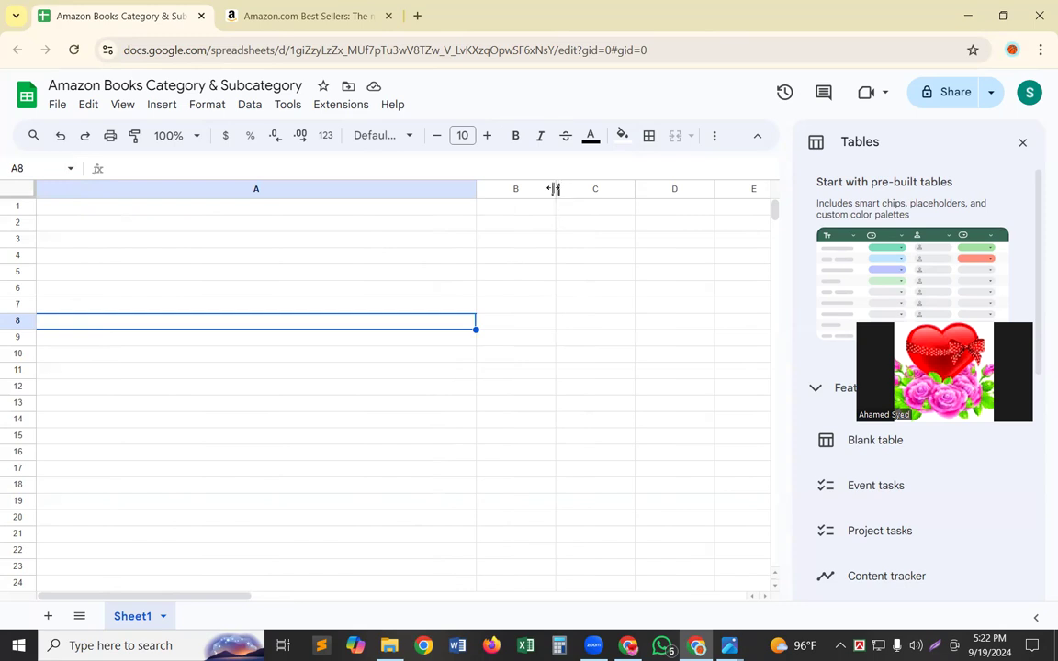
{"action": "left_click_drag", "start_coordinate": [554, 188], "coordinate": [554, 188]}
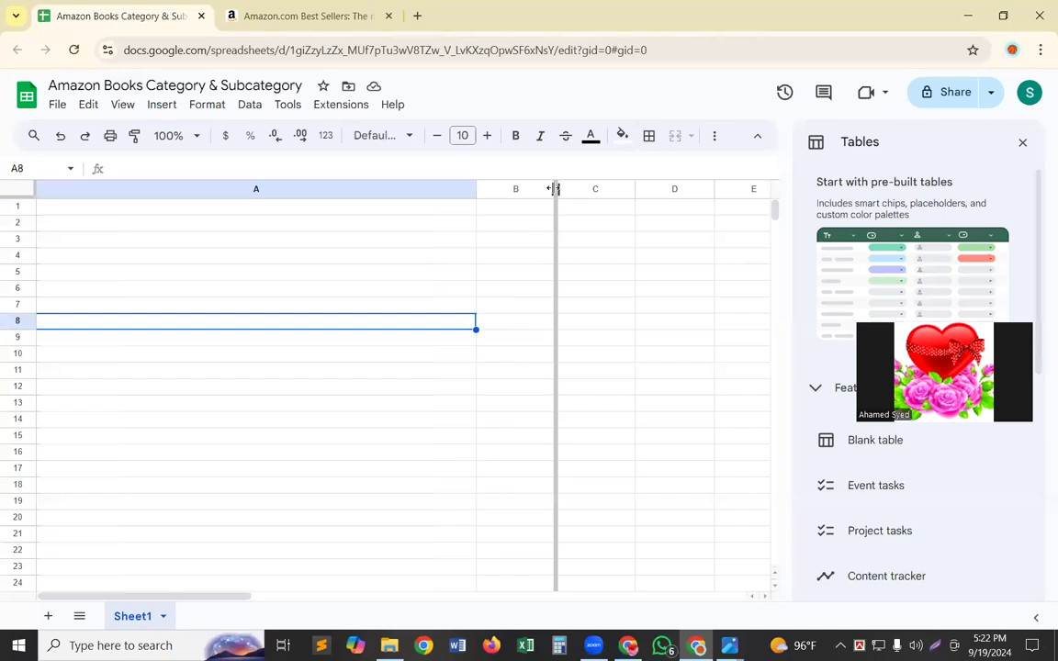
{"action": "left_click_drag", "start_coordinate": [554, 188], "coordinate": [632, 188]}
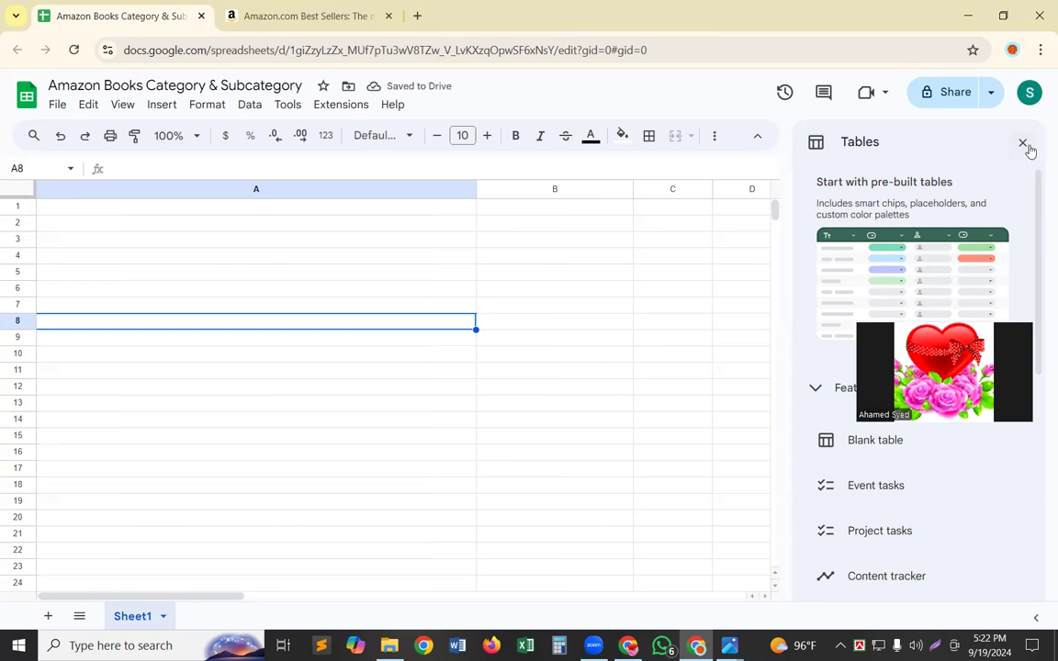
Step: Close the Tables sidebar and widen columns C and D to about twice the default width
{"action": "left_click", "coordinate": [1024, 145]}
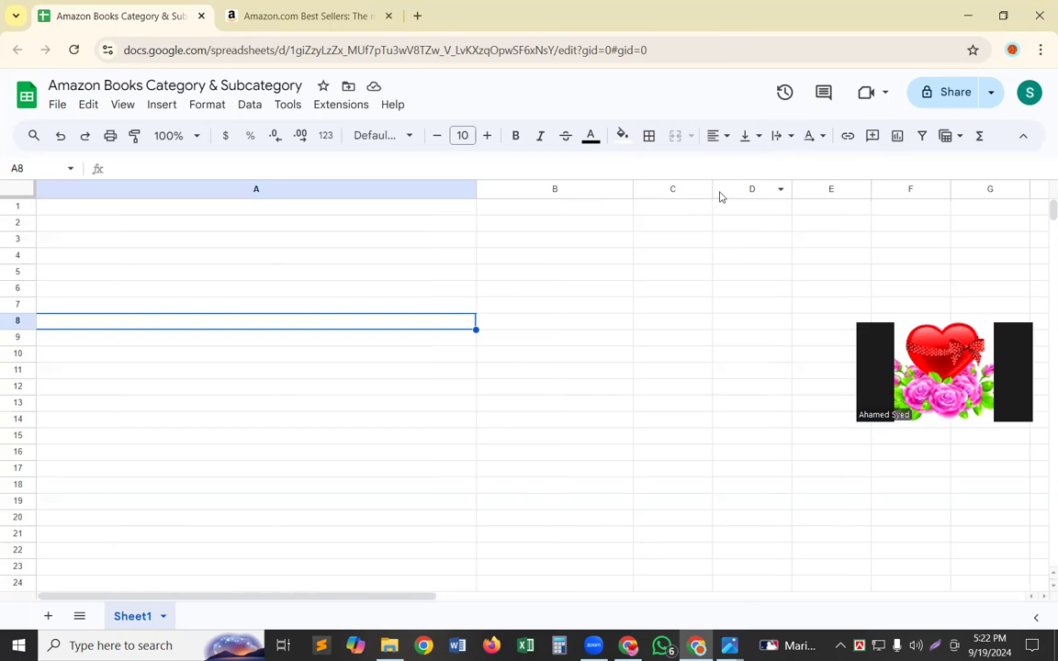
{"action": "left_click_drag", "start_coordinate": [711, 188], "coordinate": [796, 189]}
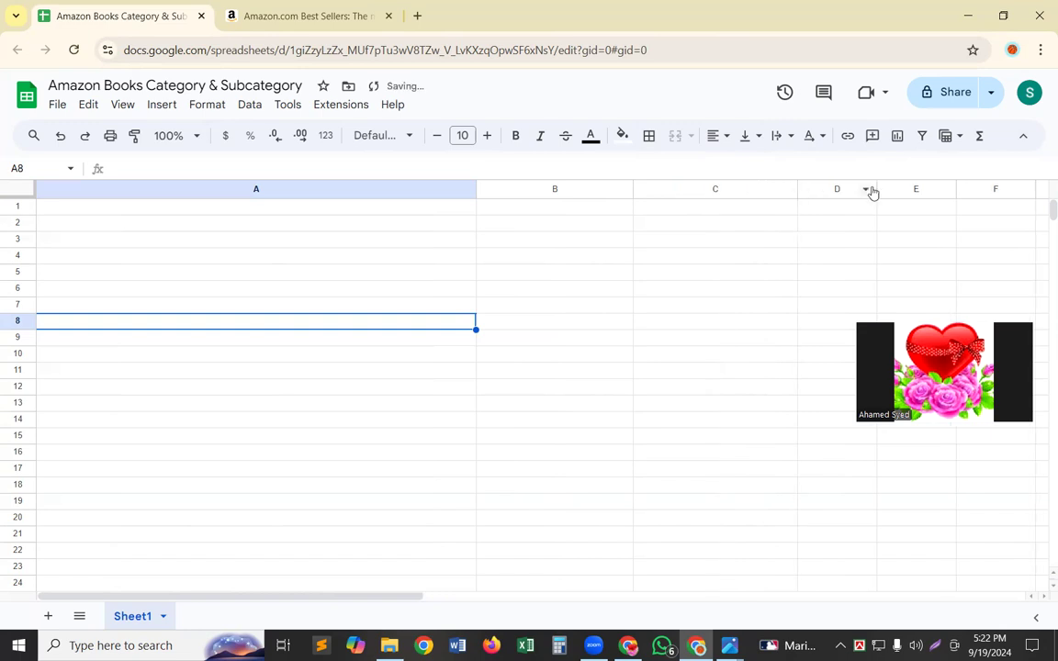
{"action": "left_click_drag", "start_coordinate": [875, 189], "coordinate": [942, 188]}
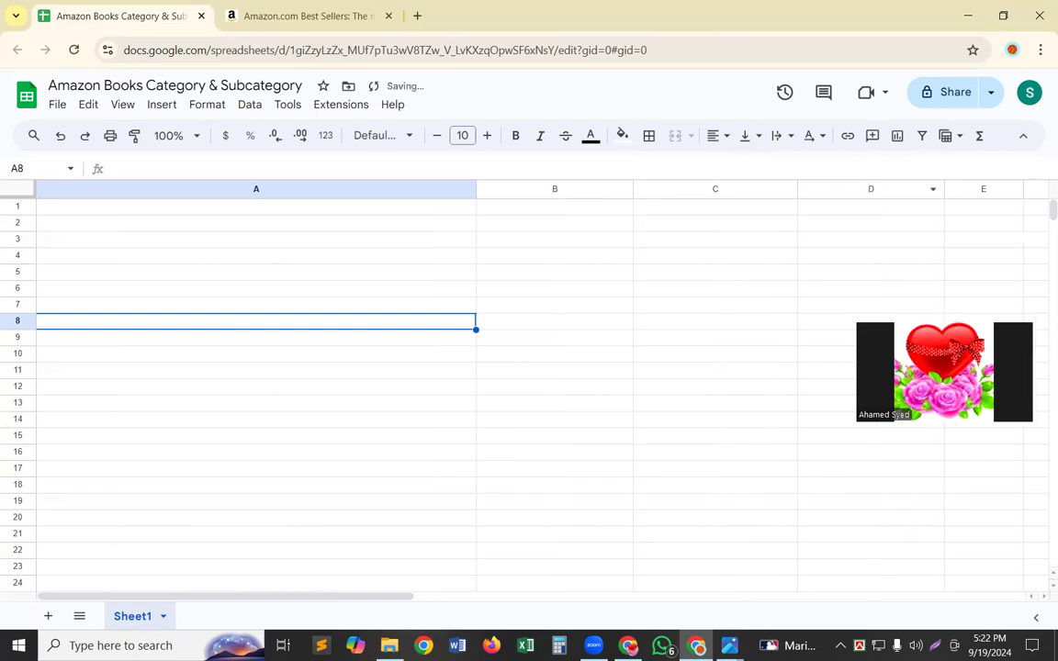
{"action": "left_click", "coordinate": [276, 255]}
{"action": "left_click", "coordinate": [514, 224]}
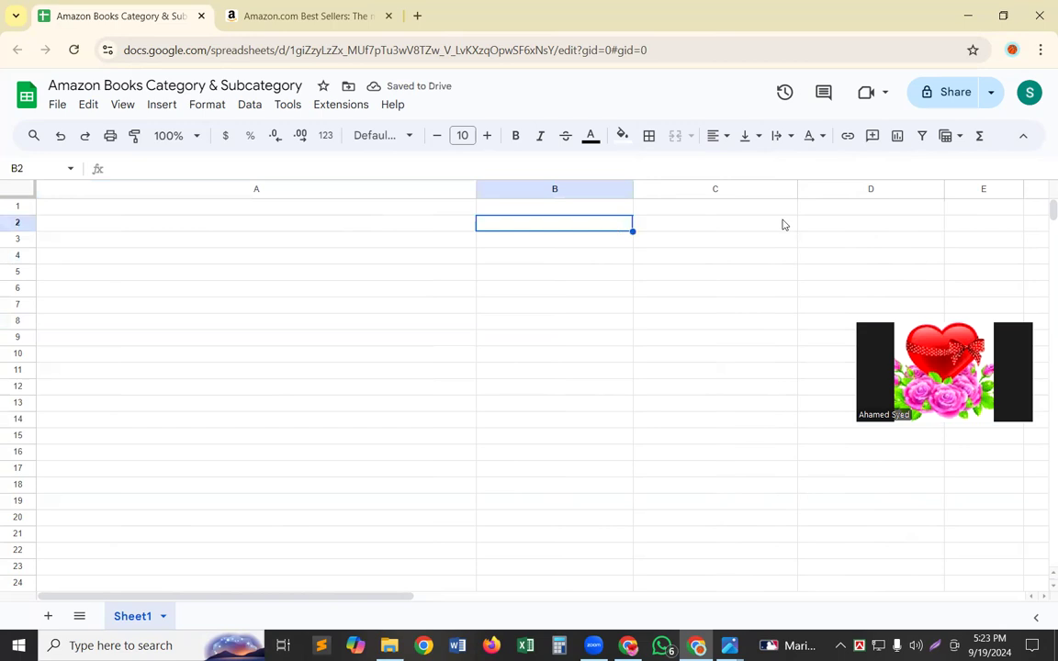
{"action": "left_click", "coordinate": [693, 223]}
{"action": "left_click", "coordinate": [835, 205]}
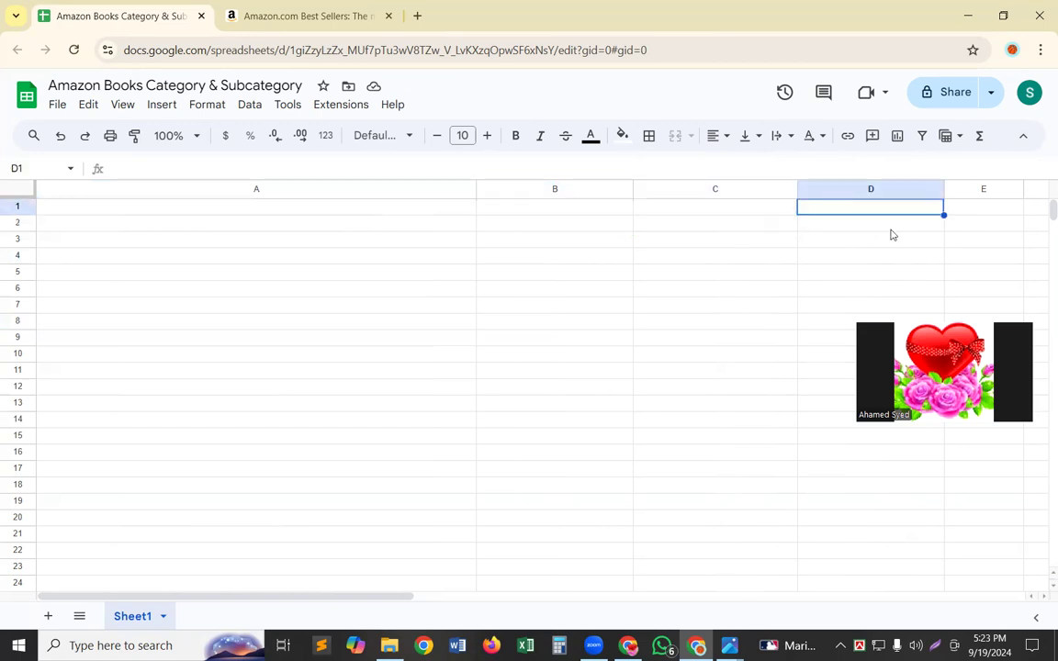
Step: Fill the whole of column E with a golden yellow background colour
{"action": "left_click", "coordinate": [982, 184]}
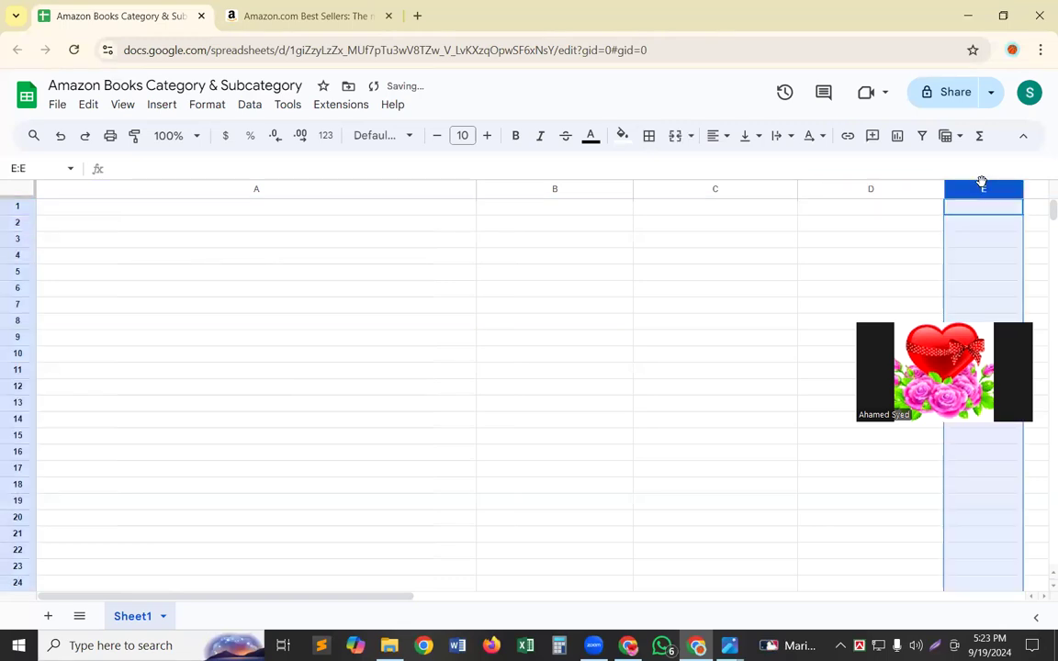
{"action": "left_click", "coordinate": [622, 136]}
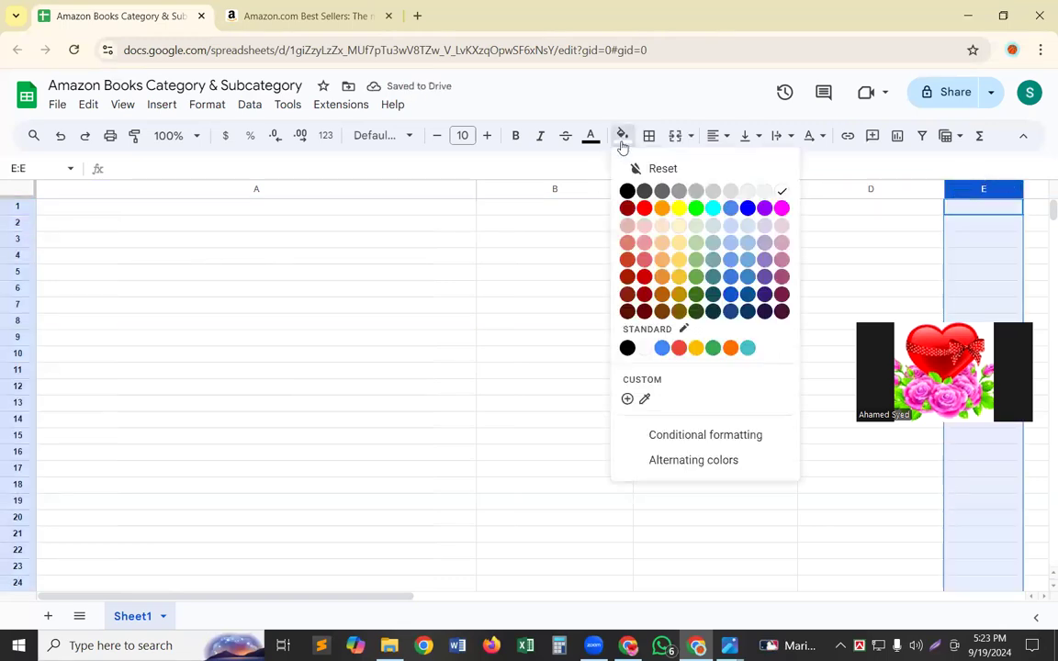
{"action": "left_click", "coordinate": [679, 259]}
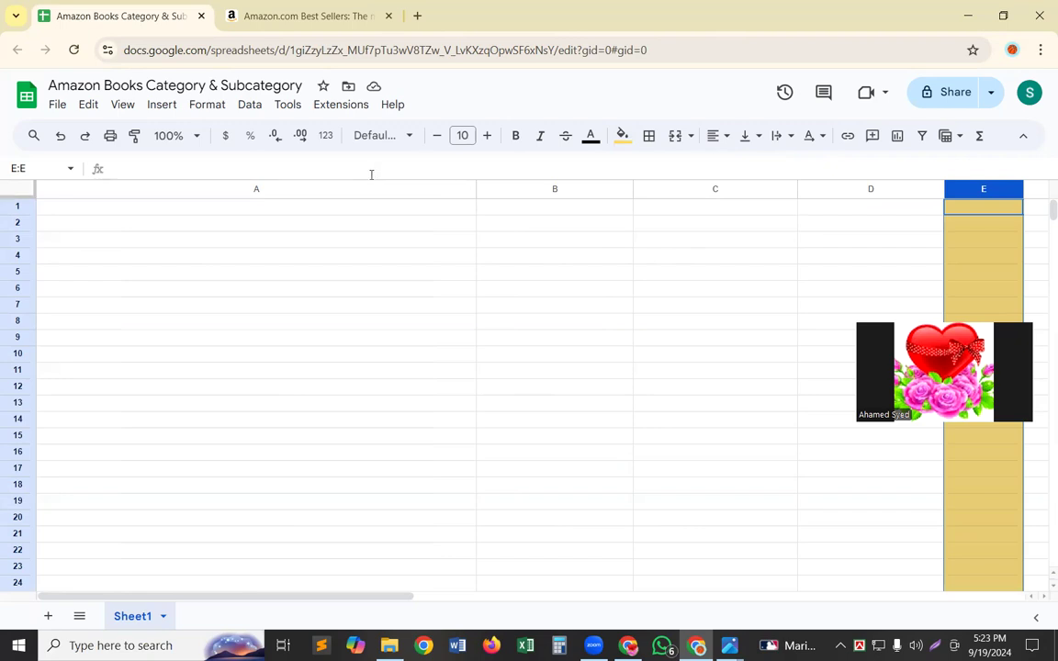
Step: Paste the copied "Any Department" heading into cell A1 and remove the extra line break after it
{"action": "left_click", "coordinate": [52, 210]}
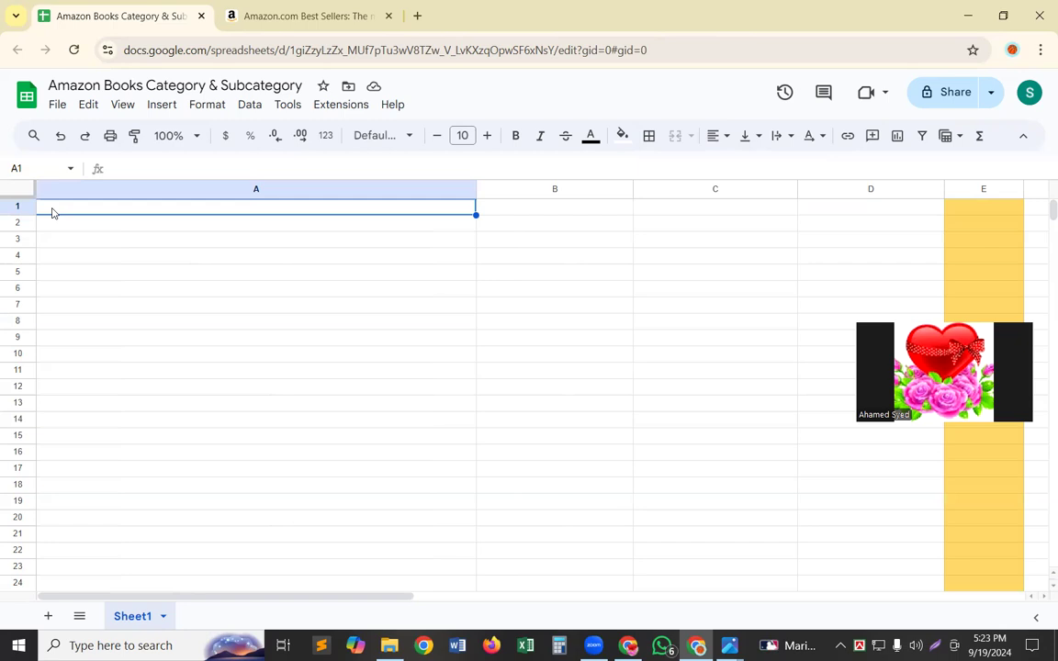
{"action": "double_click", "coordinate": [53, 209]}
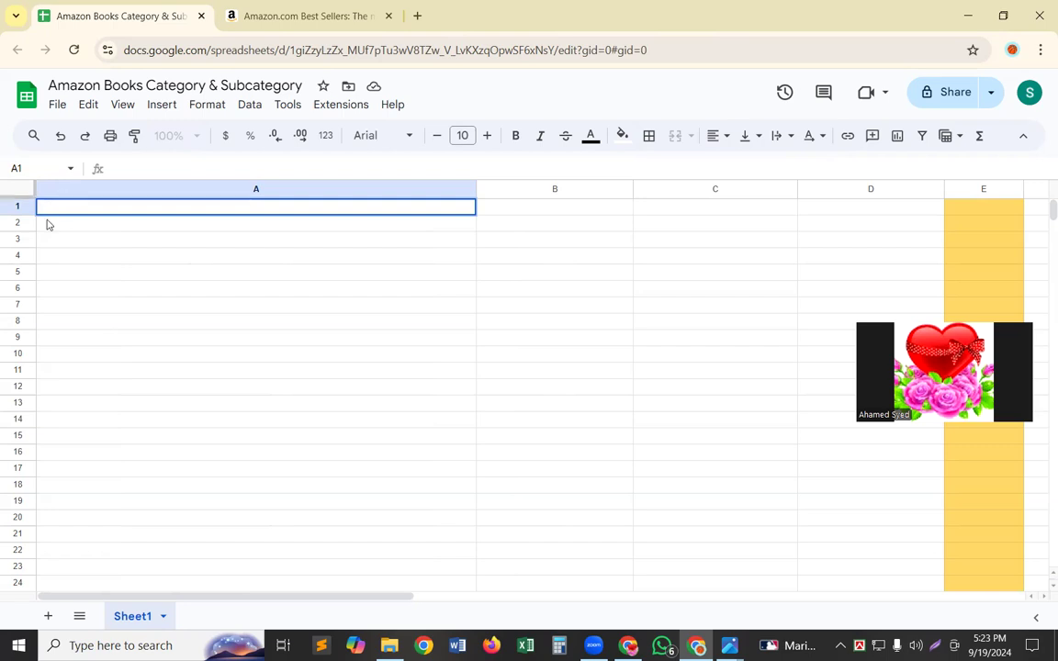
{"action": "key", "text": "ctrl+v"}
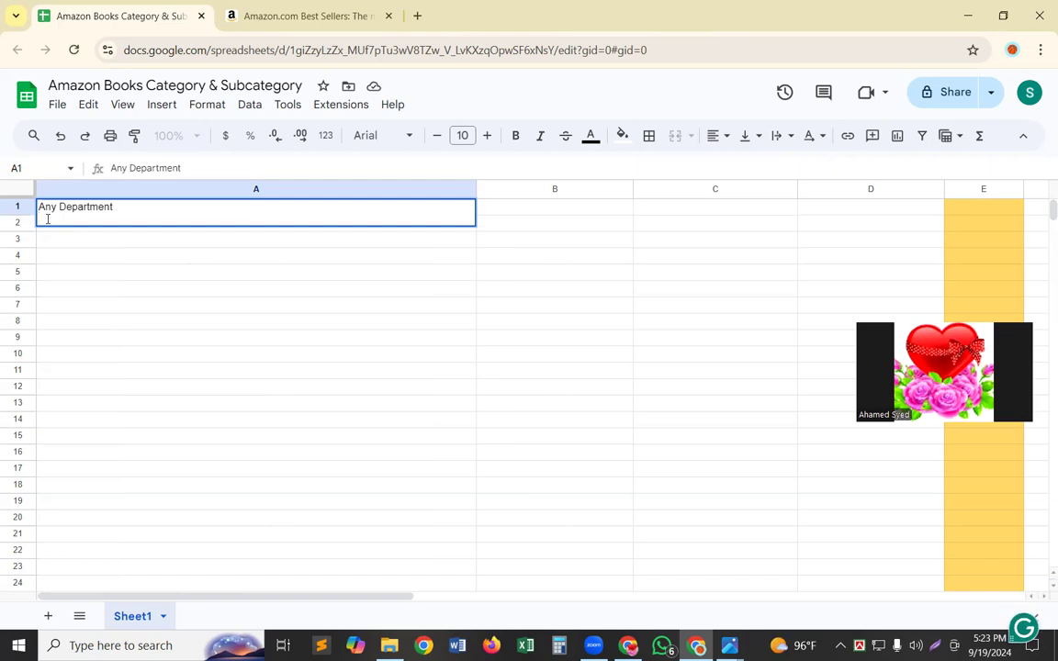
{"action": "key", "text": "BackSpace"}
{"action": "left_click", "coordinate": [138, 271]}
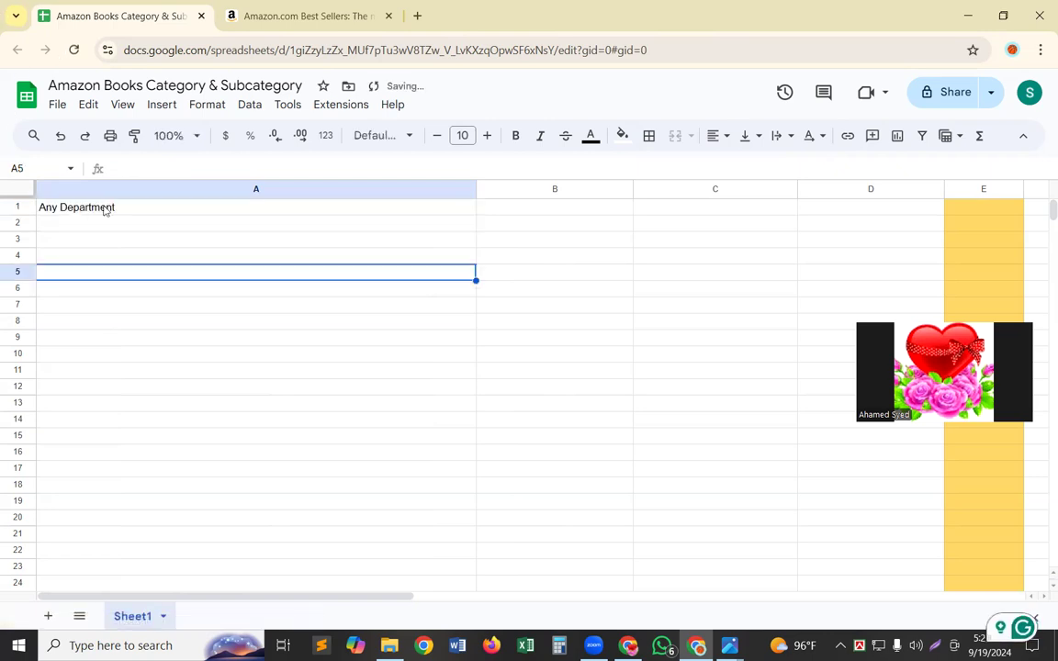
{"action": "key", "text": "Return"}
{"action": "type", "text": ">"}
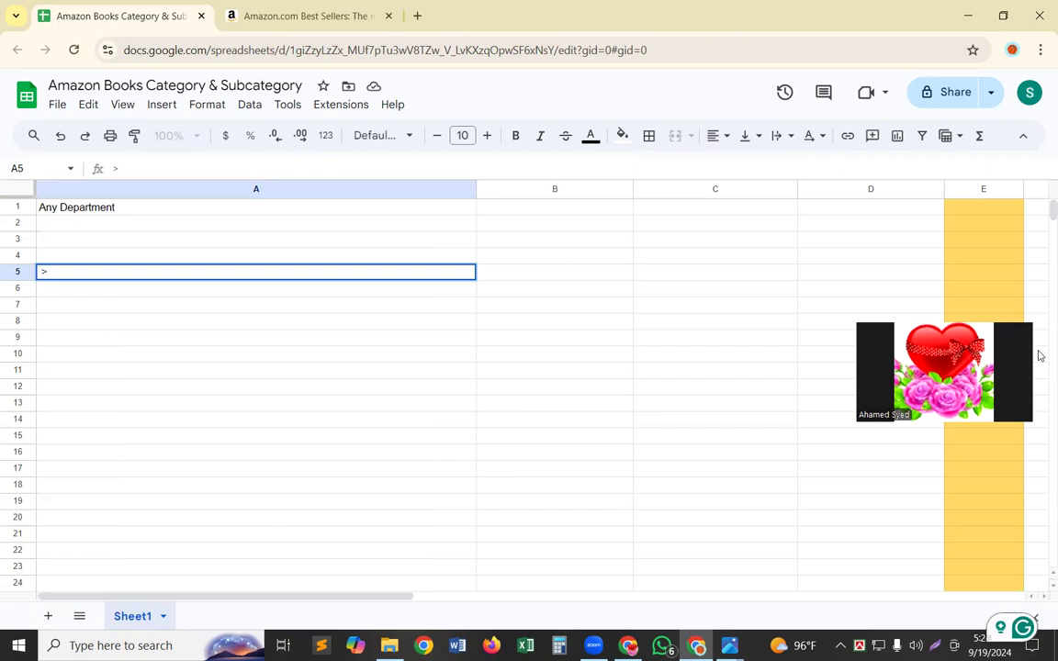
{"action": "key", "text": "BackSpace"}
{"action": "left_click", "coordinate": [201, 504]}
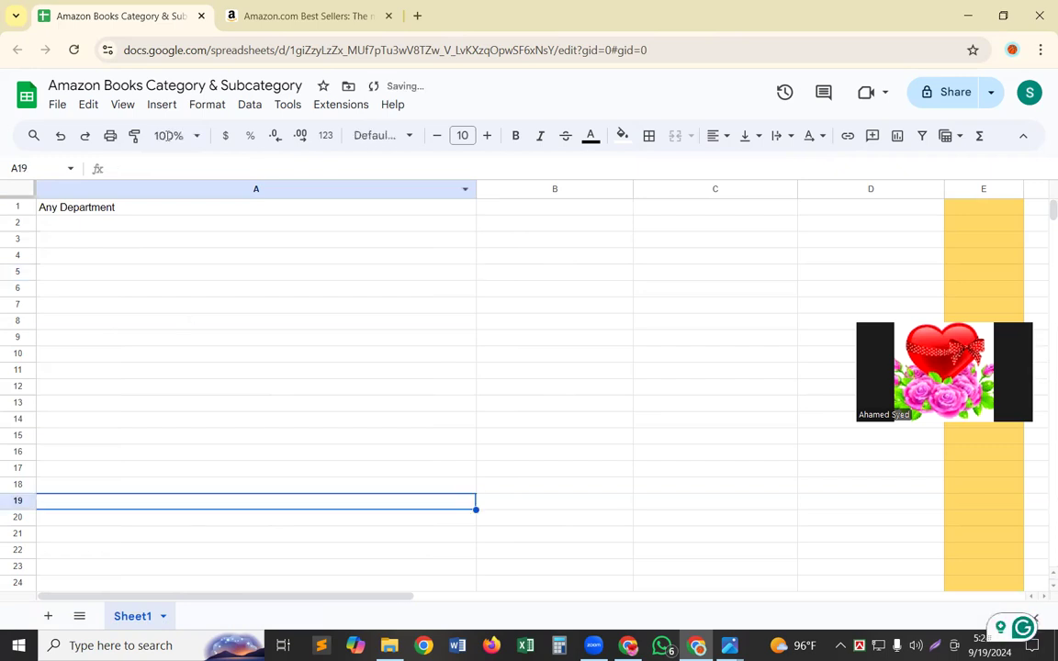
Step: Append a ">" separator after "Any Department" in cell A1
{"action": "left_click", "coordinate": [129, 207]}
{"action": "double_click", "coordinate": [129, 208]}
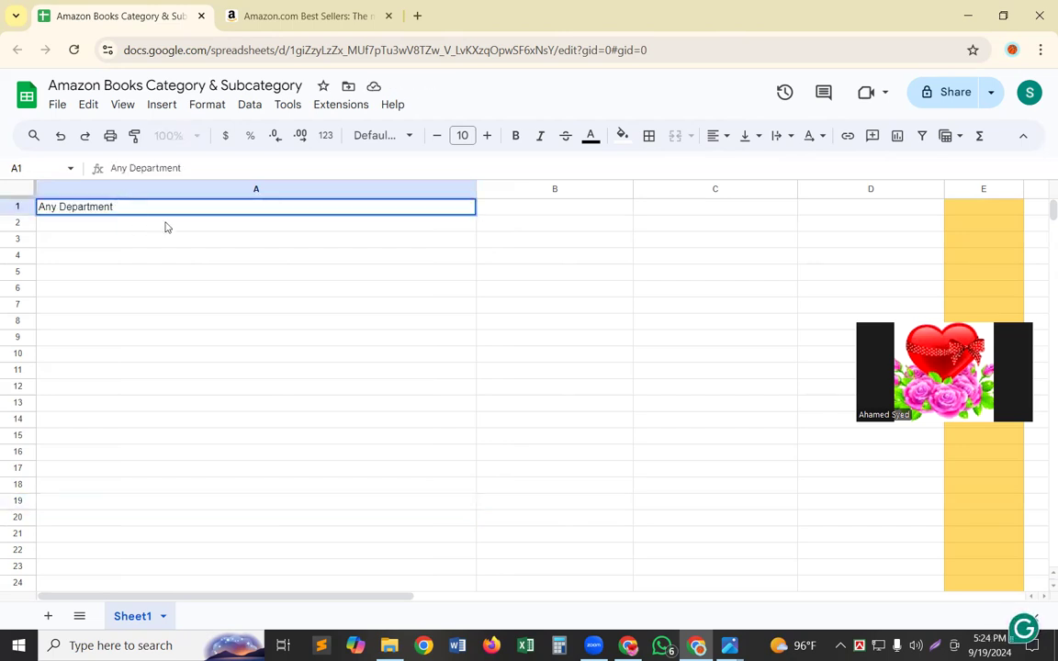
{"action": "type", "text": ">"}
Step: Open the Books department on the Amazon Best Sellers page and copy its "Books" heading
{"action": "left_click", "coordinate": [295, 9]}
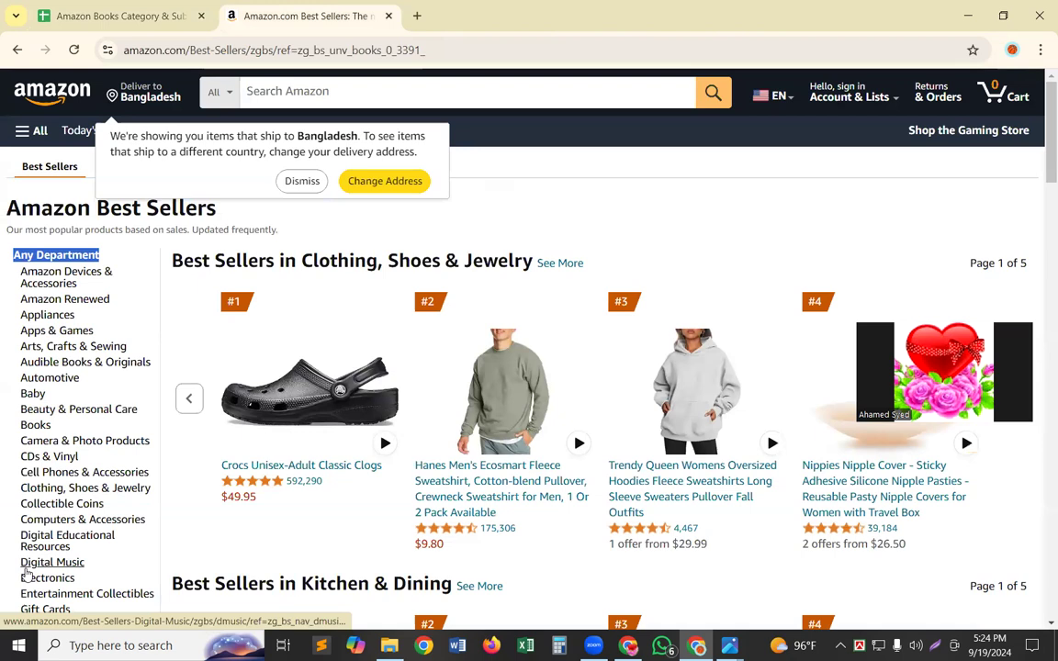
{"action": "left_click", "coordinate": [39, 426]}
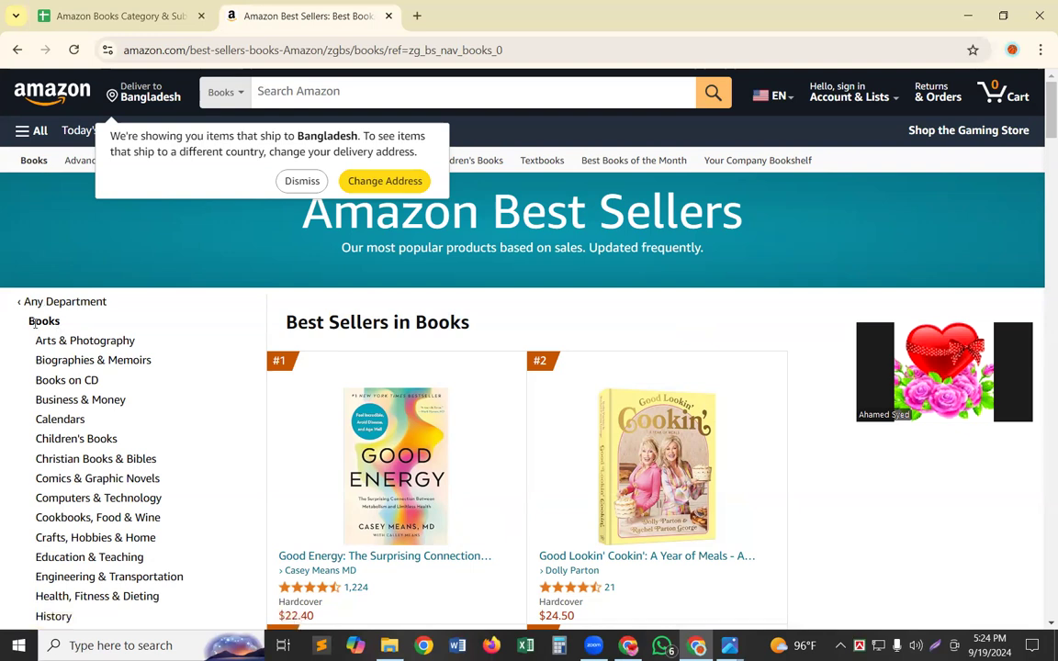
{"action": "double_click", "coordinate": [34, 323]}
{"action": "key", "text": "ctrl+c"}
Step: Return to the spreadsheet and add the copied "Books" and another ">" separator to the path in cell A1
{"action": "left_click", "coordinate": [95, 16]}
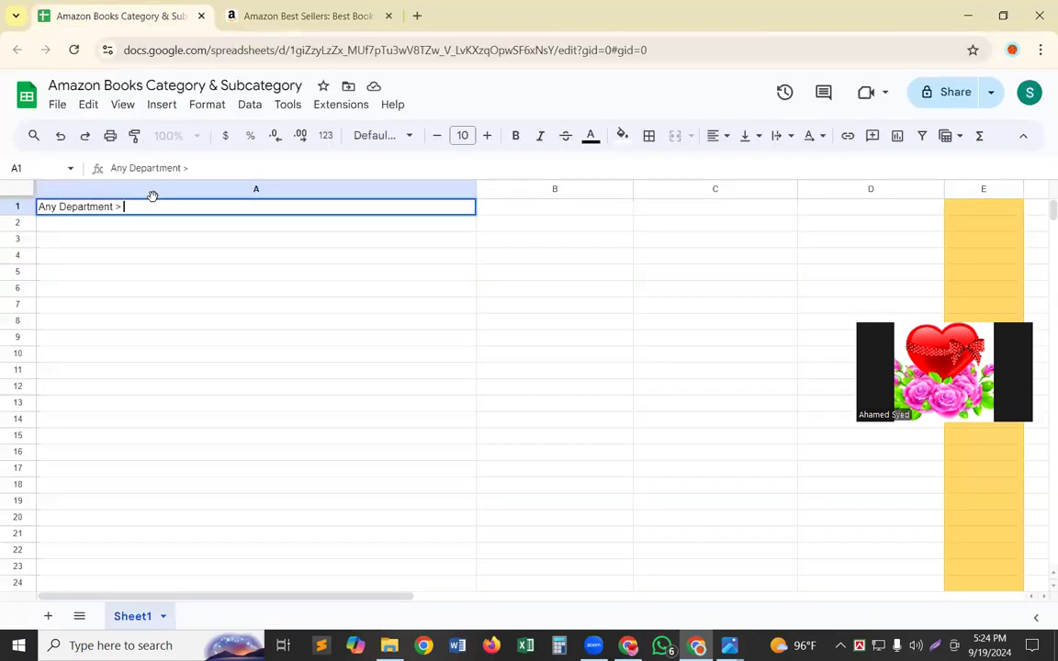
{"action": "key", "text": "ctrl+v"}
{"action": "type", "text": ">"}
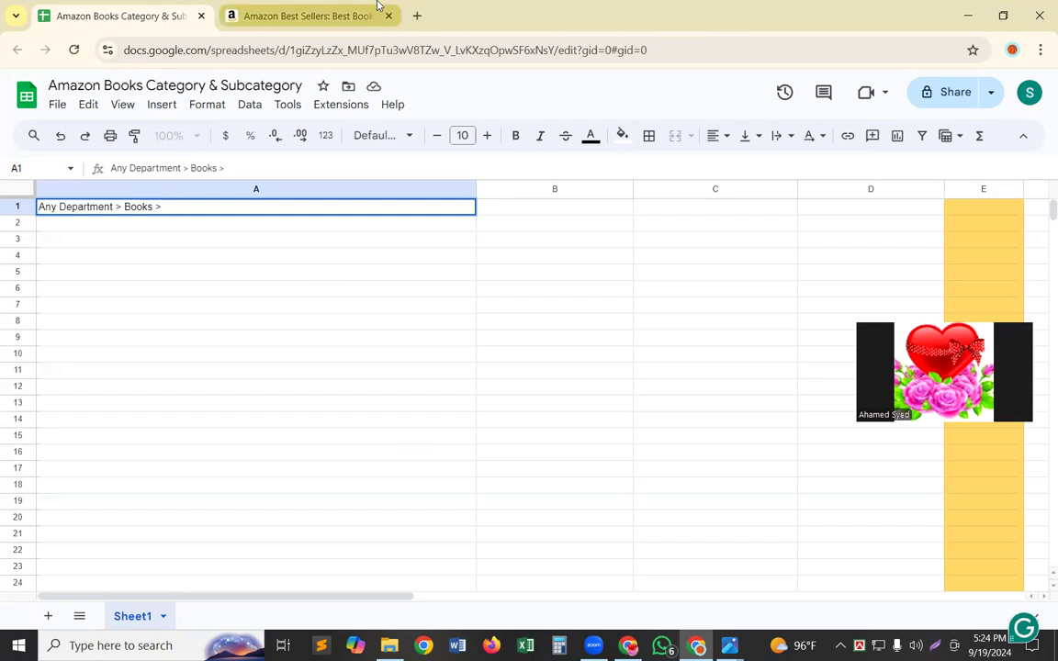
Step: Review the Books category list on Amazon, open the Arts & Photography category and copy its heading
{"action": "left_click", "coordinate": [280, 16]}
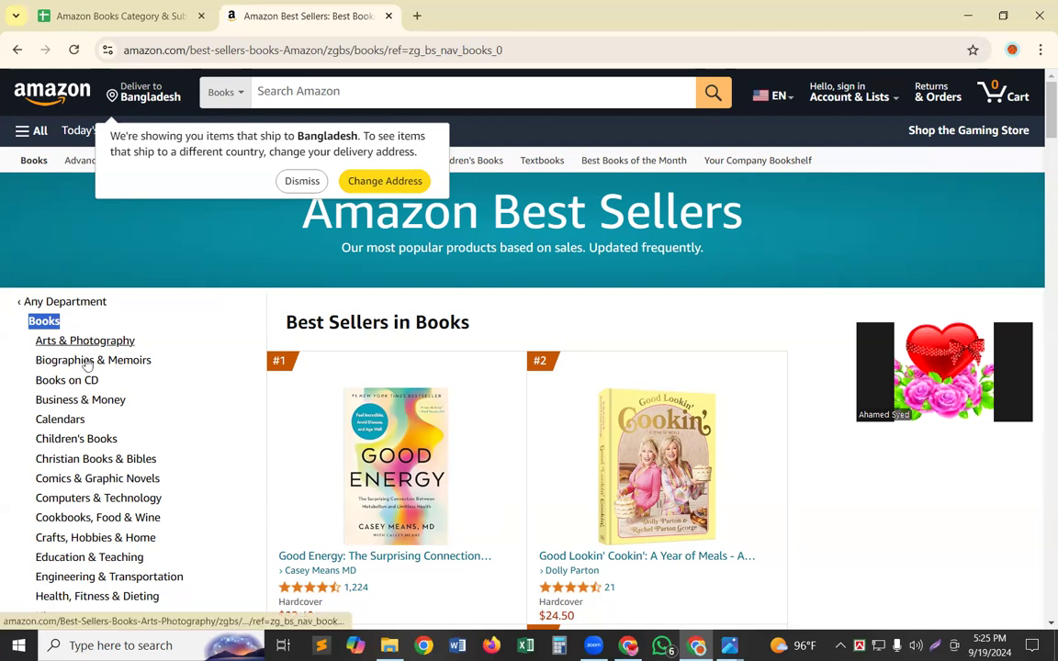
{"action": "scroll", "coordinate": [90, 415], "scroll_direction": "down", "scroll_amount": 3}
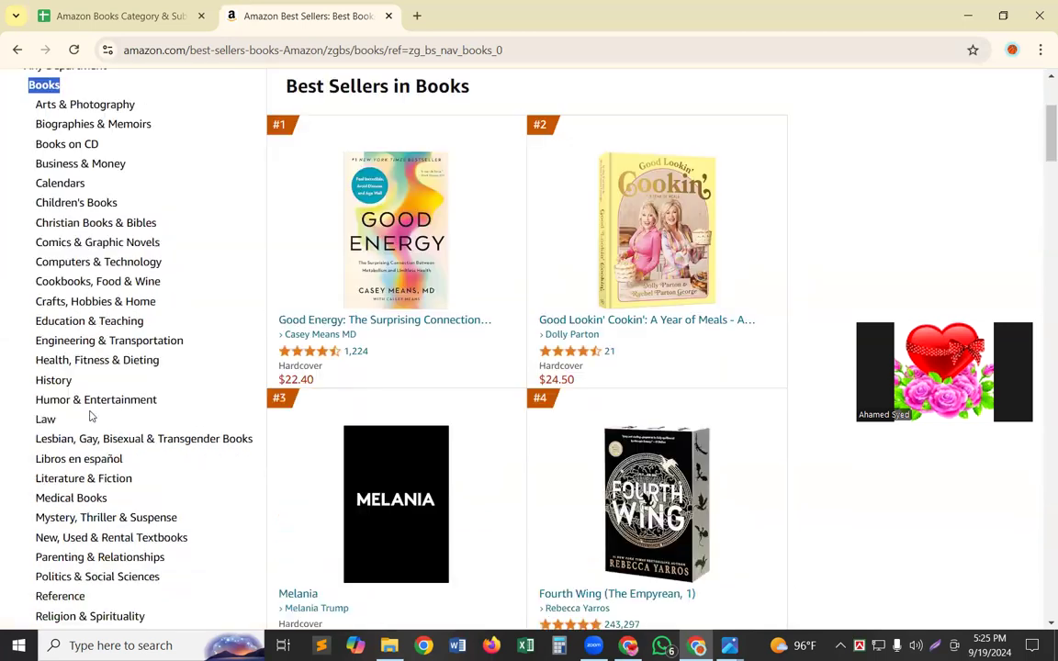
{"action": "scroll", "coordinate": [88, 450], "scroll_direction": "down", "scroll_amount": 5}
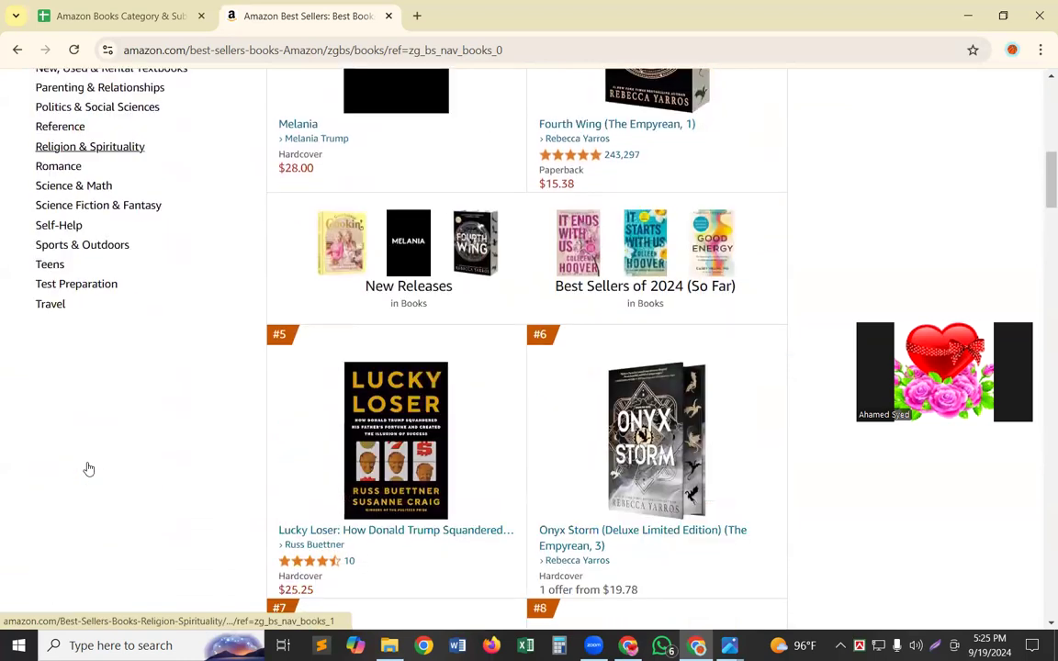
{"action": "scroll", "coordinate": [118, 460], "scroll_direction": "up", "scroll_amount": 3}
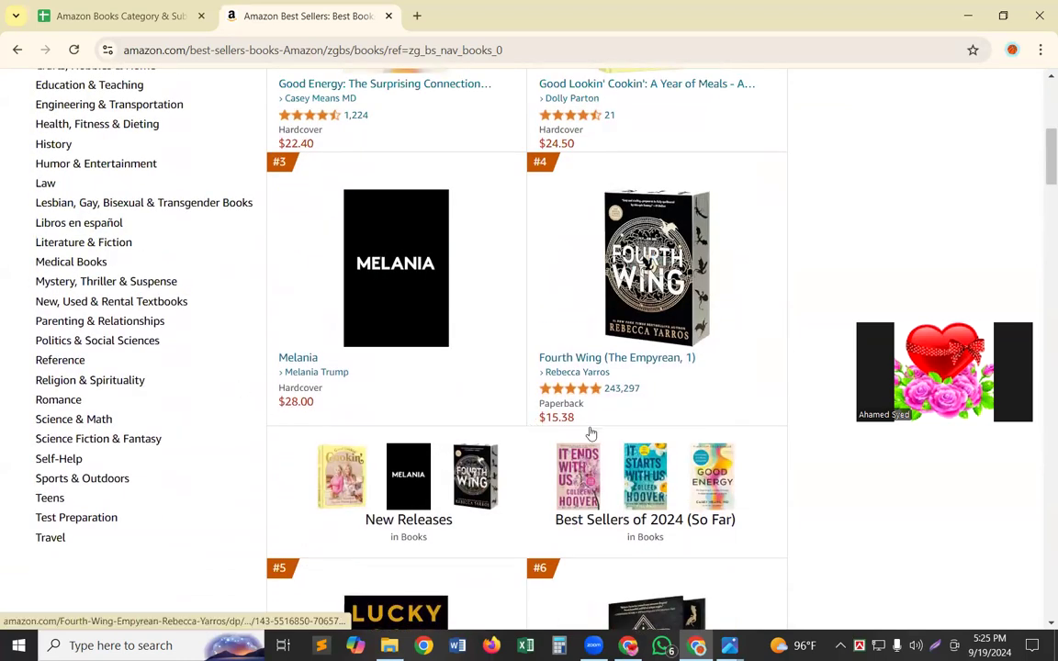
{"action": "scroll", "coordinate": [159, 361], "scroll_direction": "up", "scroll_amount": 3}
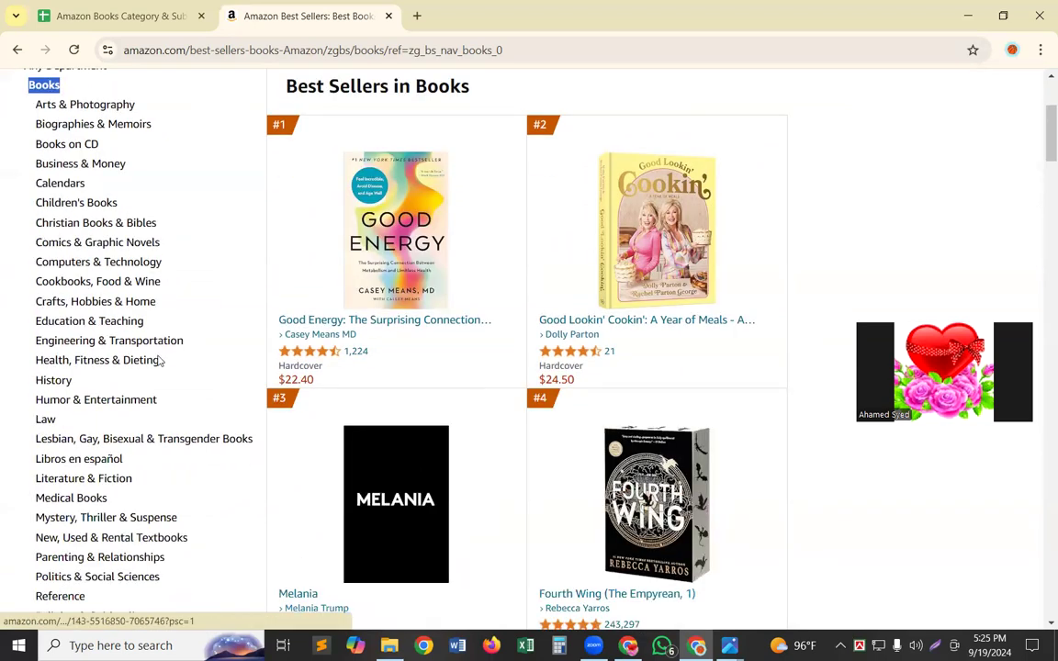
{"action": "scroll", "coordinate": [170, 277], "scroll_direction": "up", "scroll_amount": 2}
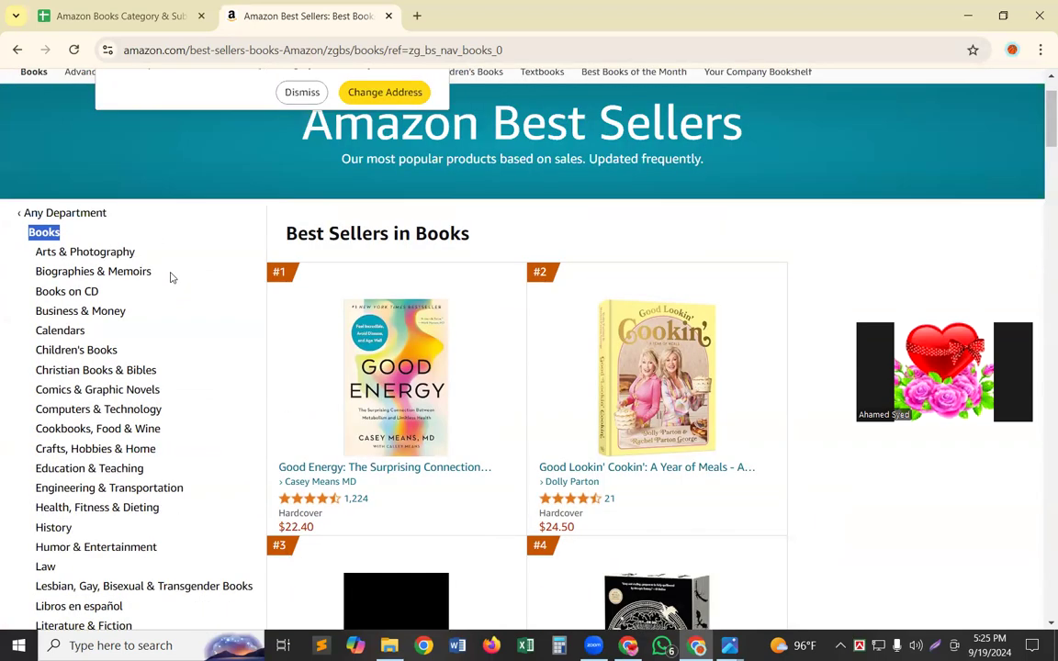
{"action": "scroll", "coordinate": [170, 278], "scroll_direction": "up", "scroll_amount": 1}
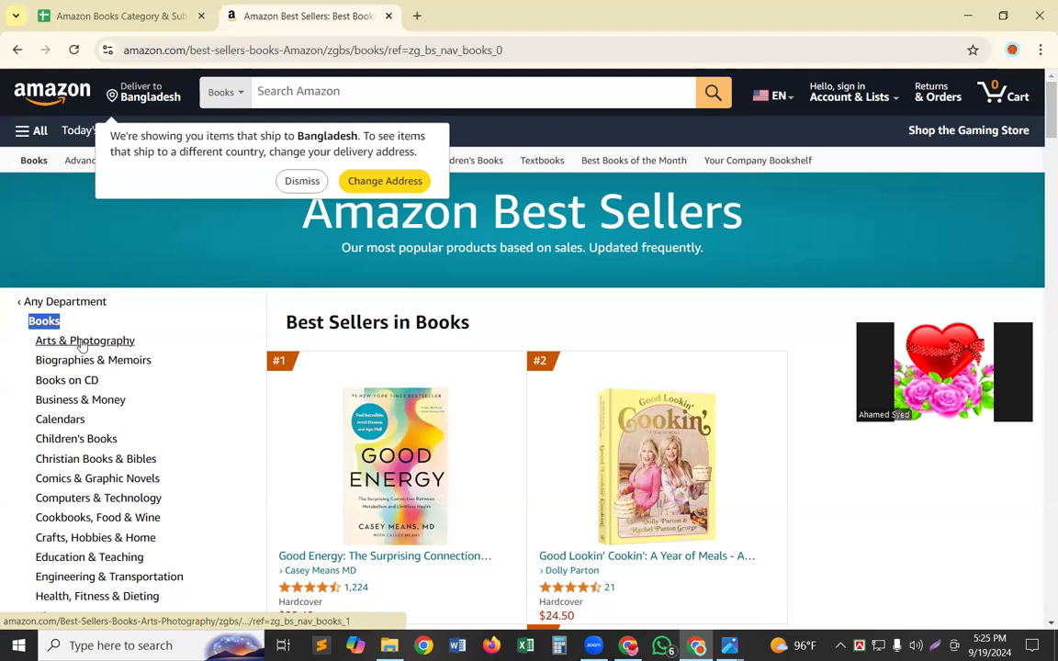
{"action": "left_click", "coordinate": [82, 342]}
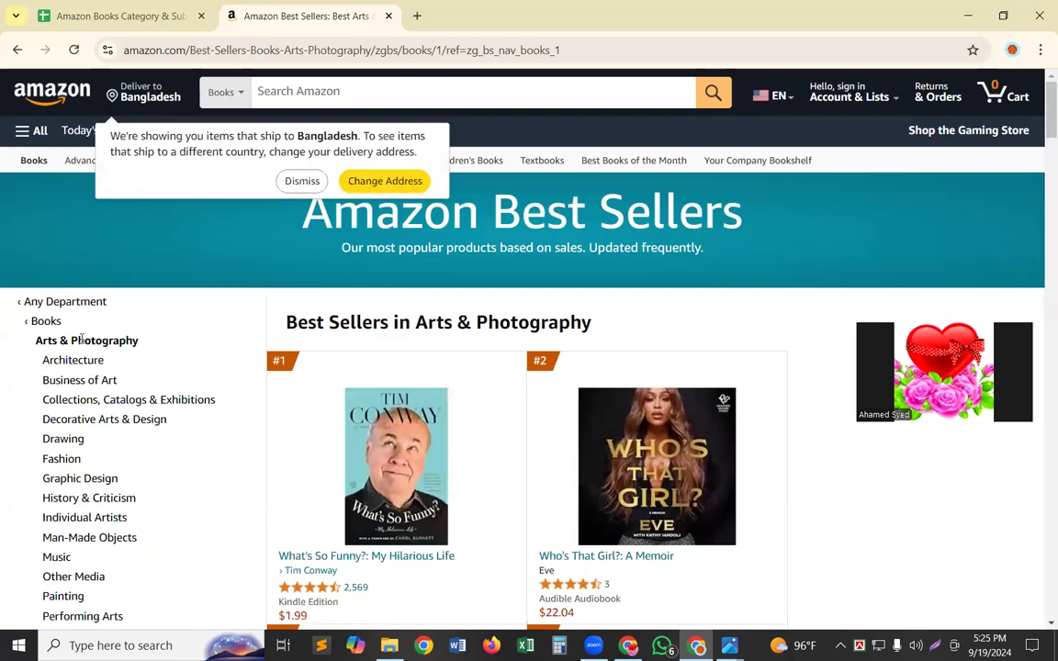
{"action": "triple_click", "coordinate": [82, 339]}
{"action": "key", "text": "ctrl+c"}
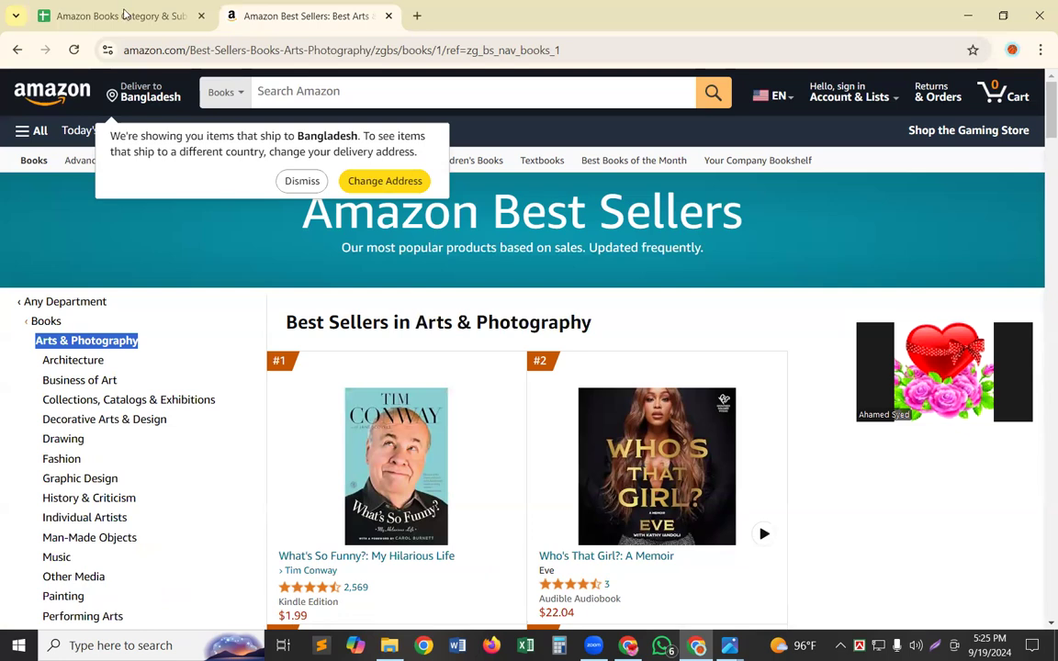
Step: Extend the path in cell A1 of the spreadsheet with the copied "Arts & Photography" and a ">" separator
{"action": "left_click", "coordinate": [125, 15]}
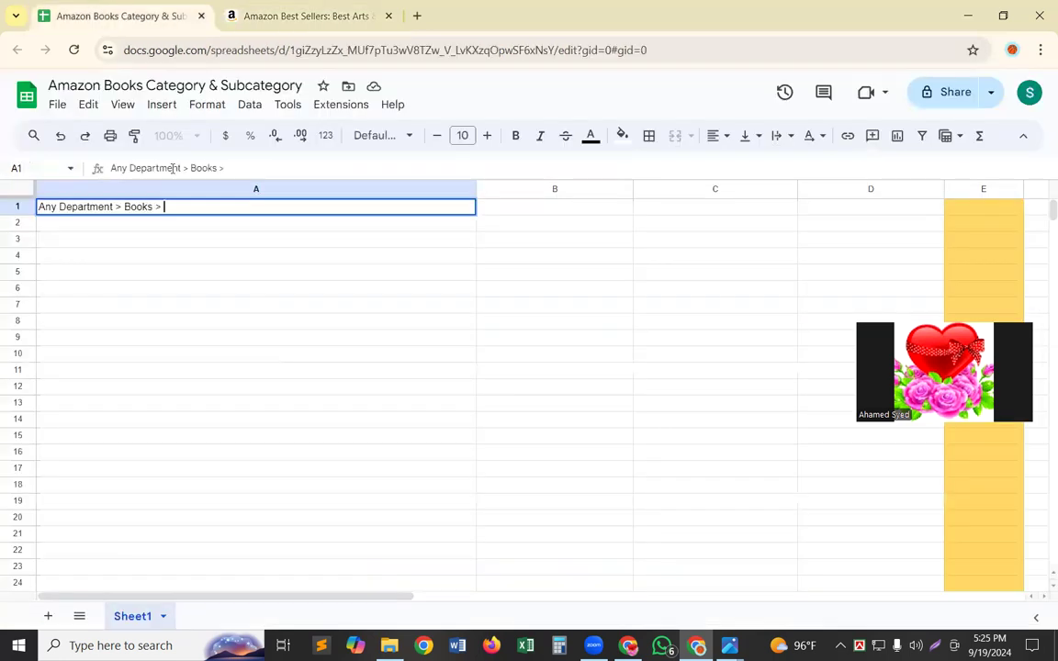
{"action": "key", "text": "ctrl+v"}
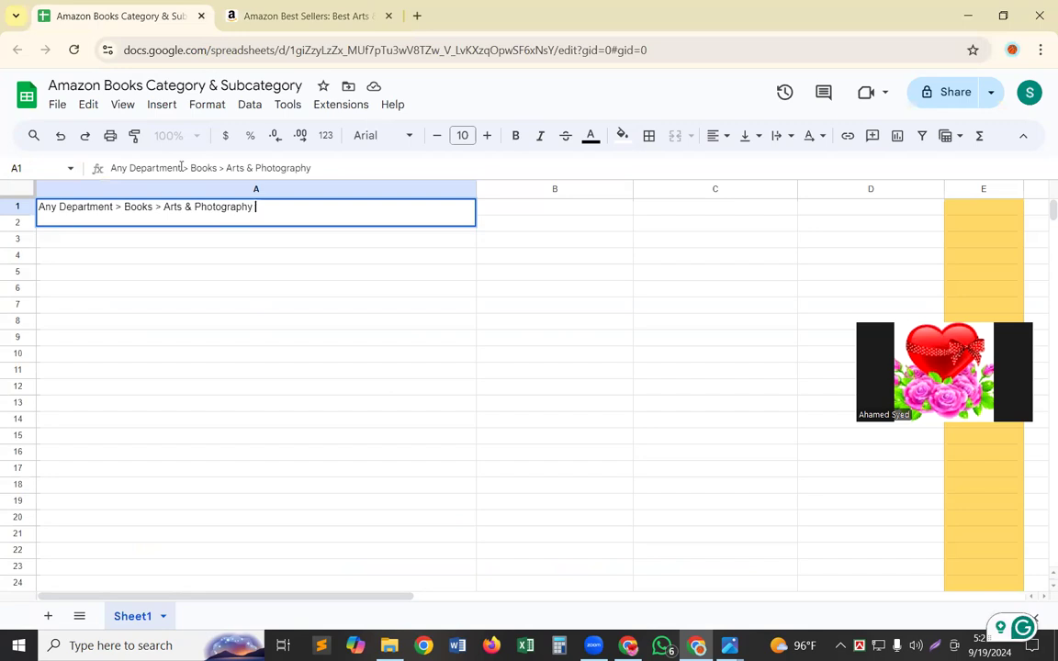
{"action": "type", "text": ">"}
{"action": "left_click", "coordinate": [250, 292]}
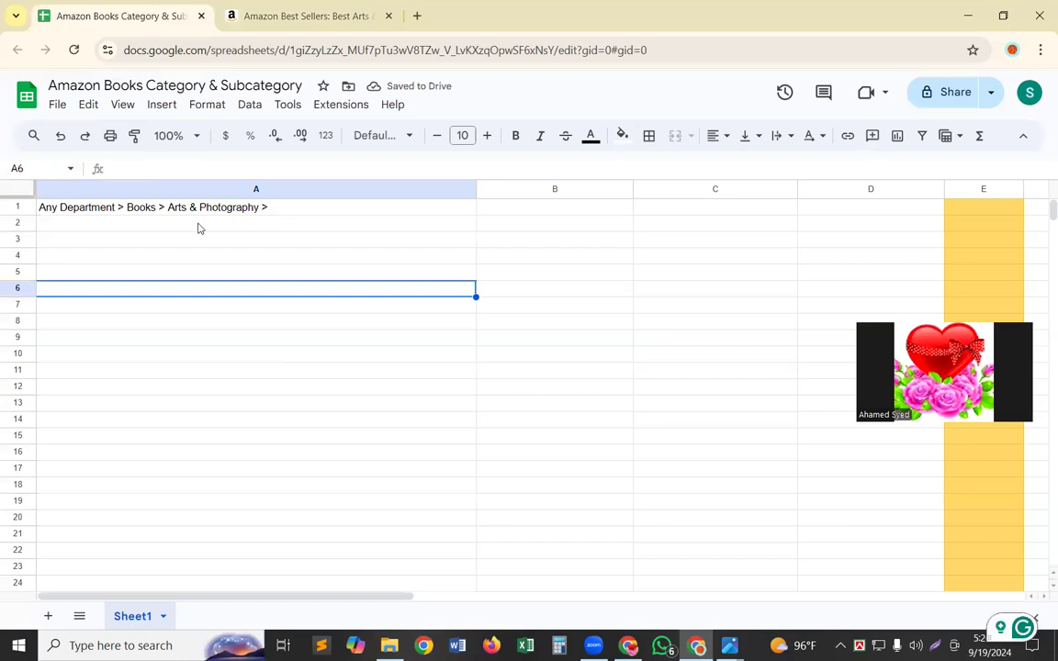
Step: Review the Arts & Photography subcategories on Amazon, then copy the heading of the Architecture subcategory page and return to the spreadsheet
{"action": "left_click", "coordinate": [350, 11]}
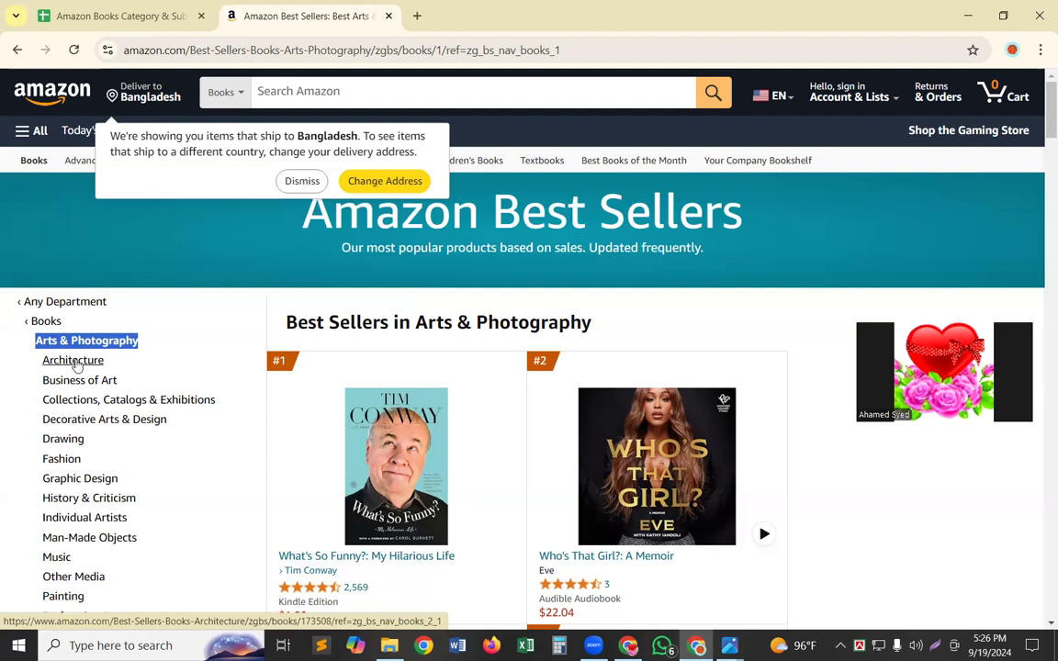
{"action": "scroll", "coordinate": [73, 519], "scroll_direction": "down", "scroll_amount": 3}
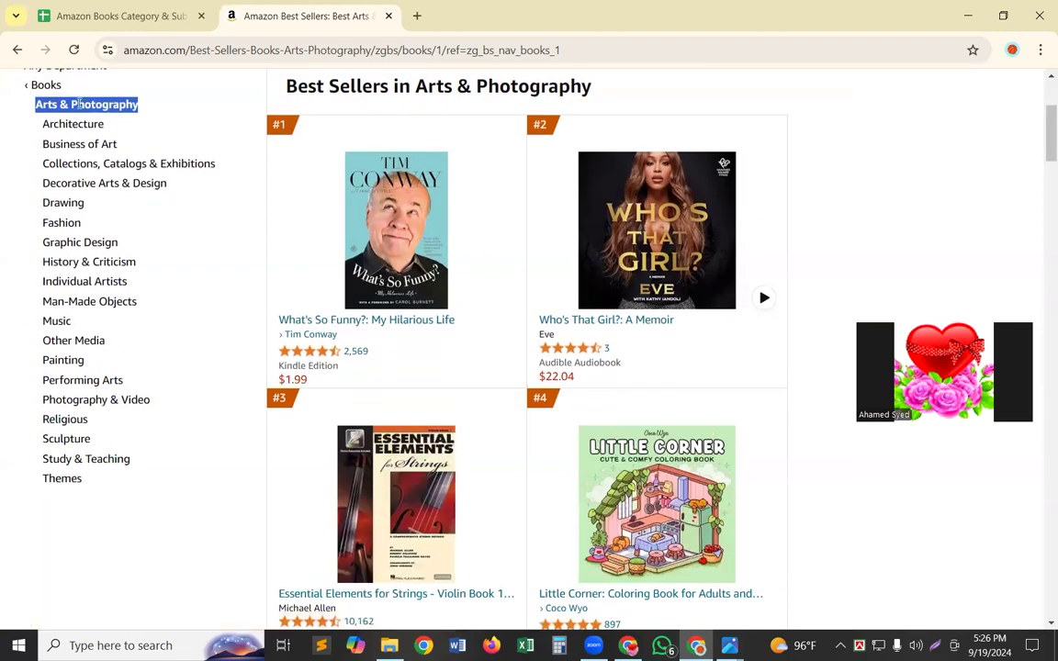
{"action": "scroll", "coordinate": [78, 104], "scroll_direction": "up", "scroll_amount": 3}
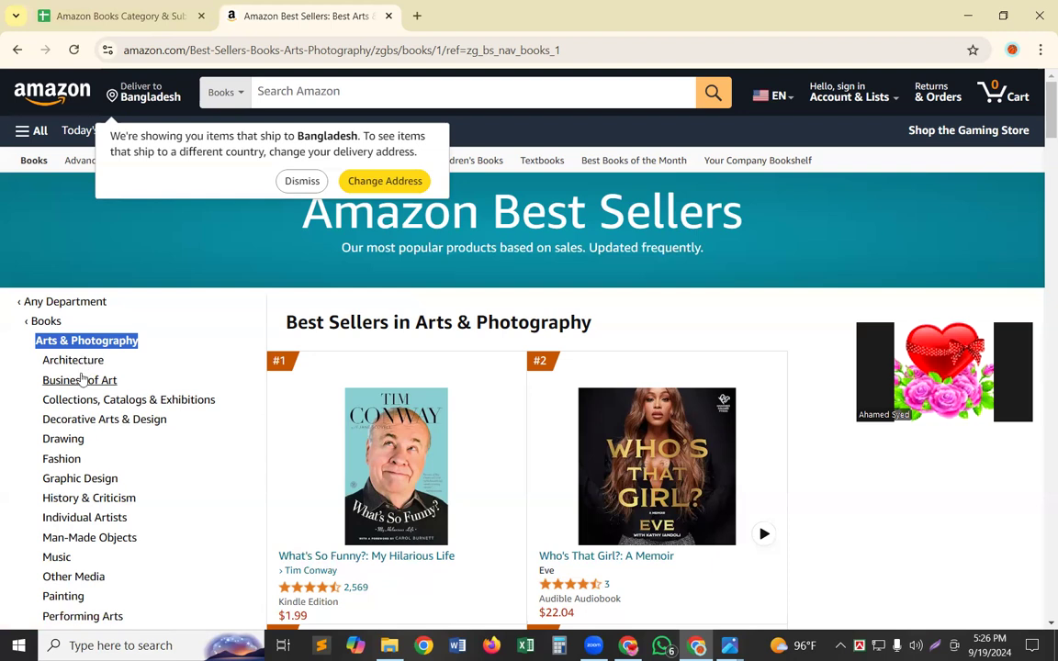
{"action": "scroll", "coordinate": [92, 358], "scroll_direction": "down", "scroll_amount": 3}
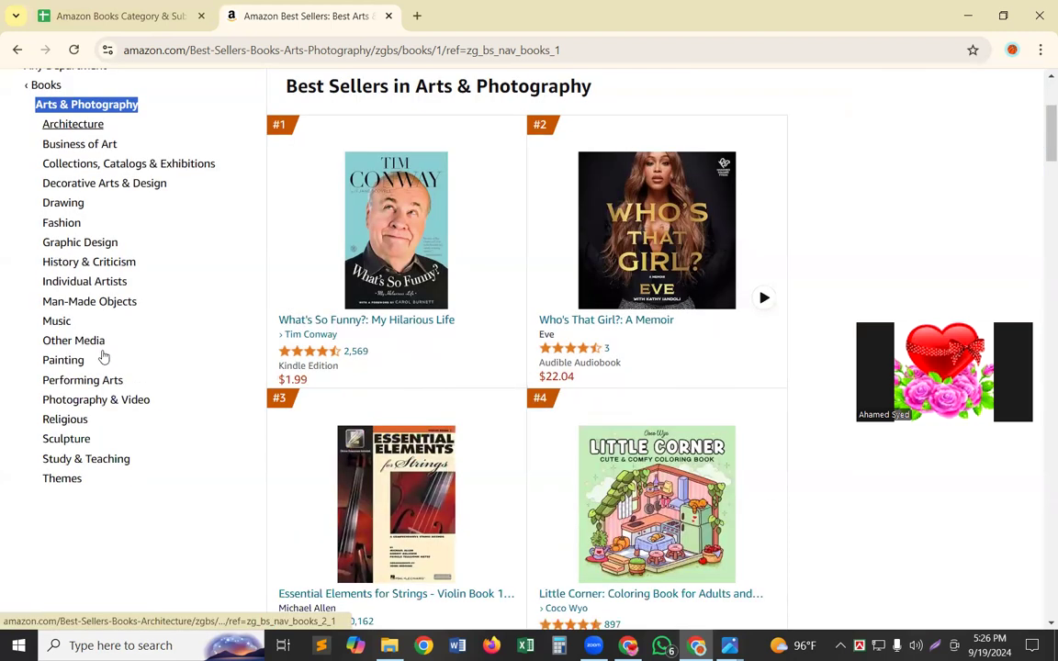
{"action": "scroll", "coordinate": [104, 357], "scroll_direction": "up", "scroll_amount": 2}
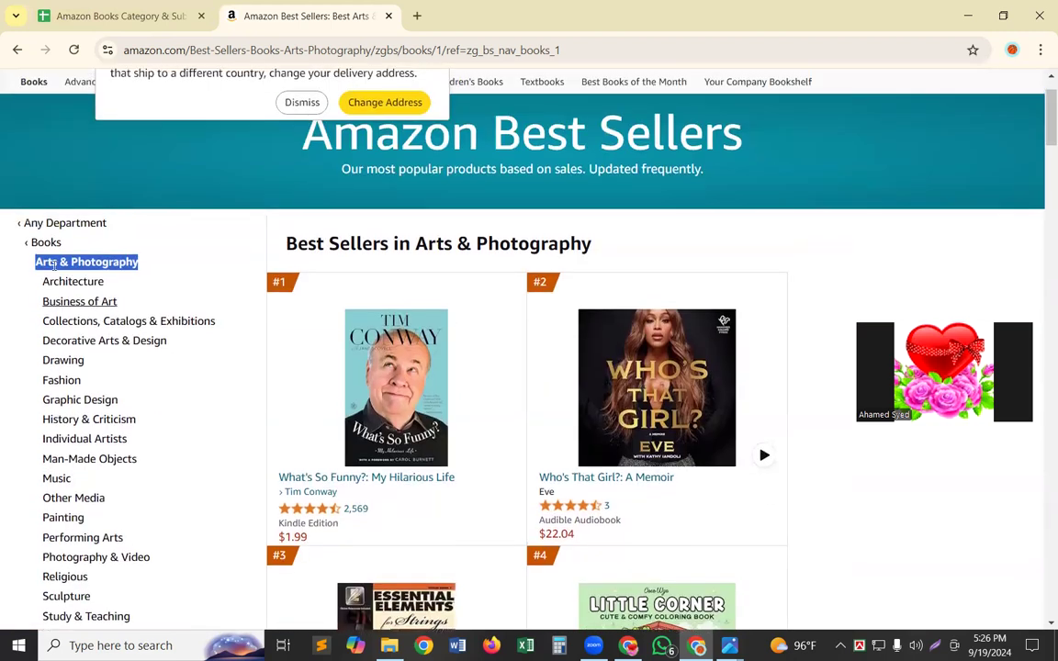
{"action": "left_click", "coordinate": [62, 286]}
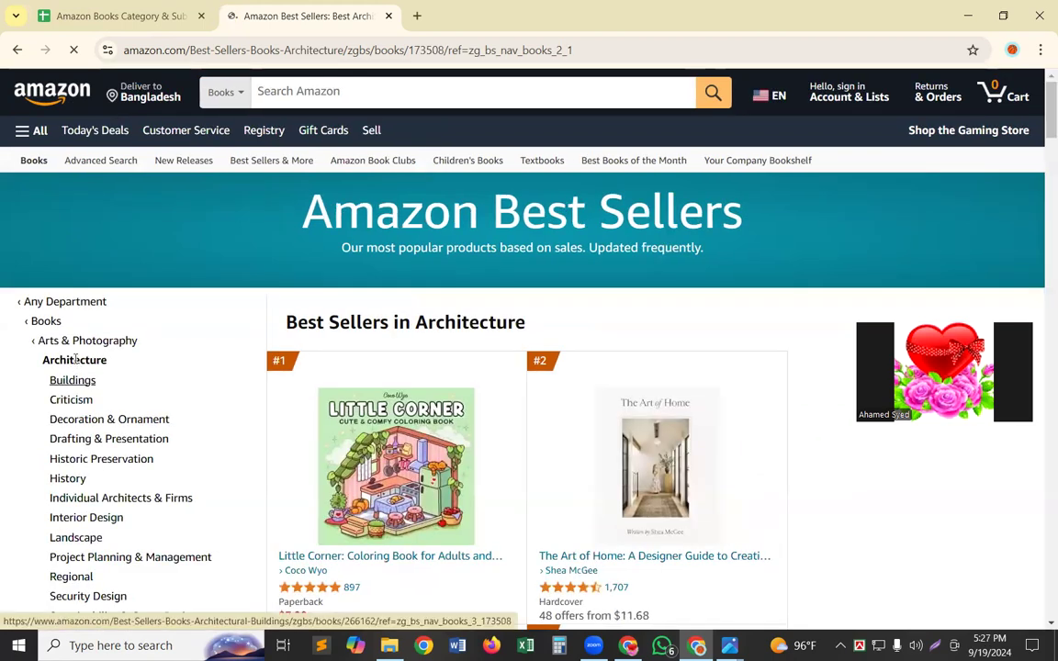
{"action": "double_click", "coordinate": [75, 360]}
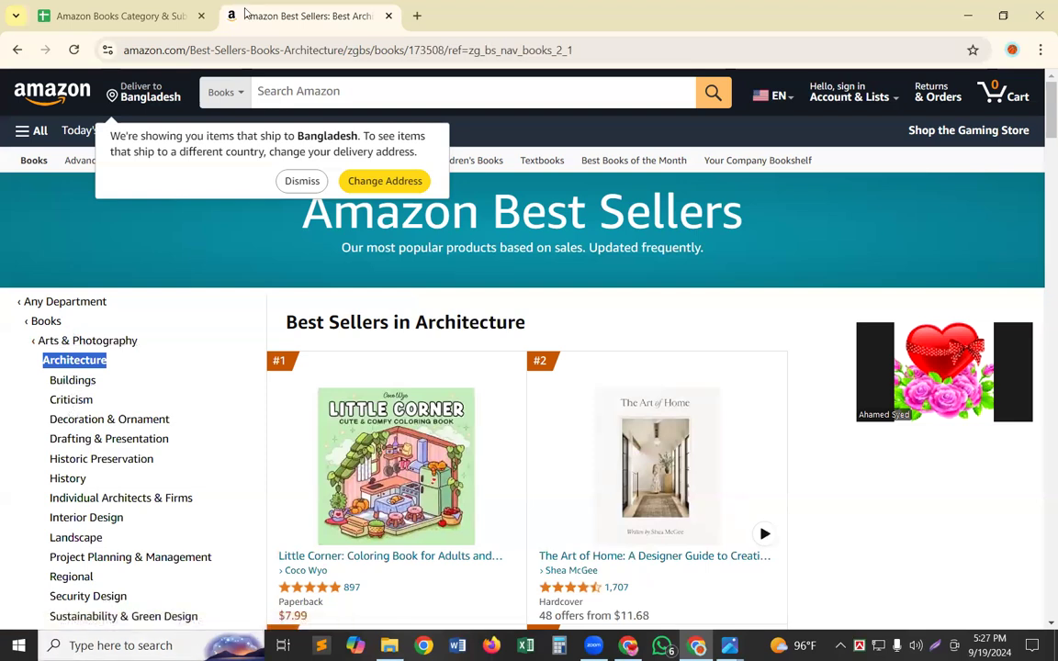
{"action": "left_click", "coordinate": [115, 16]}
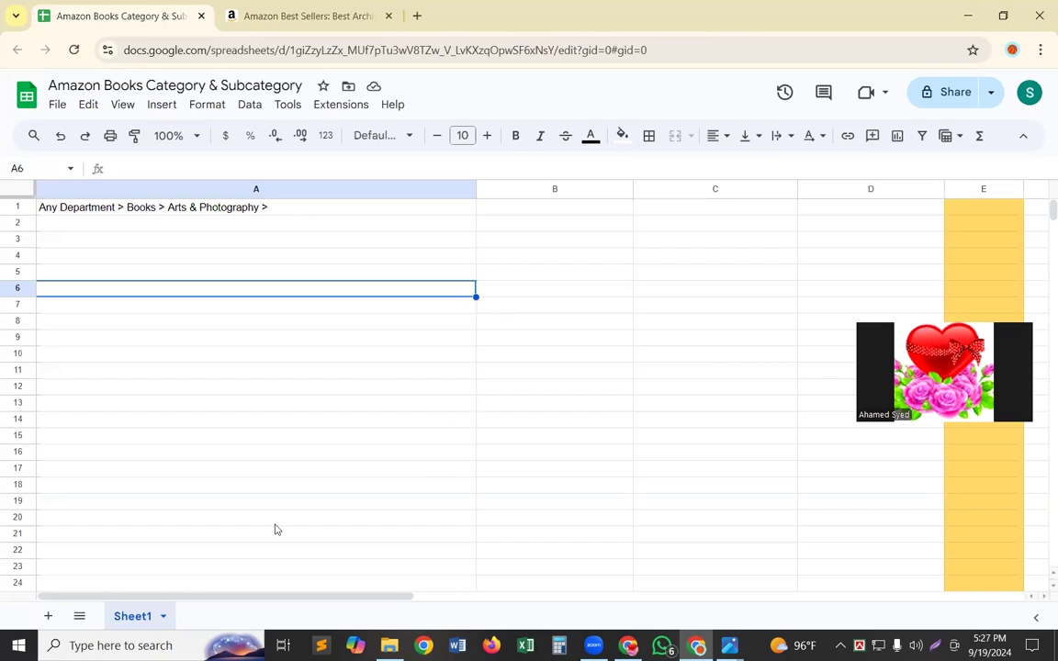
{"action": "left_click", "coordinate": [281, 438]}
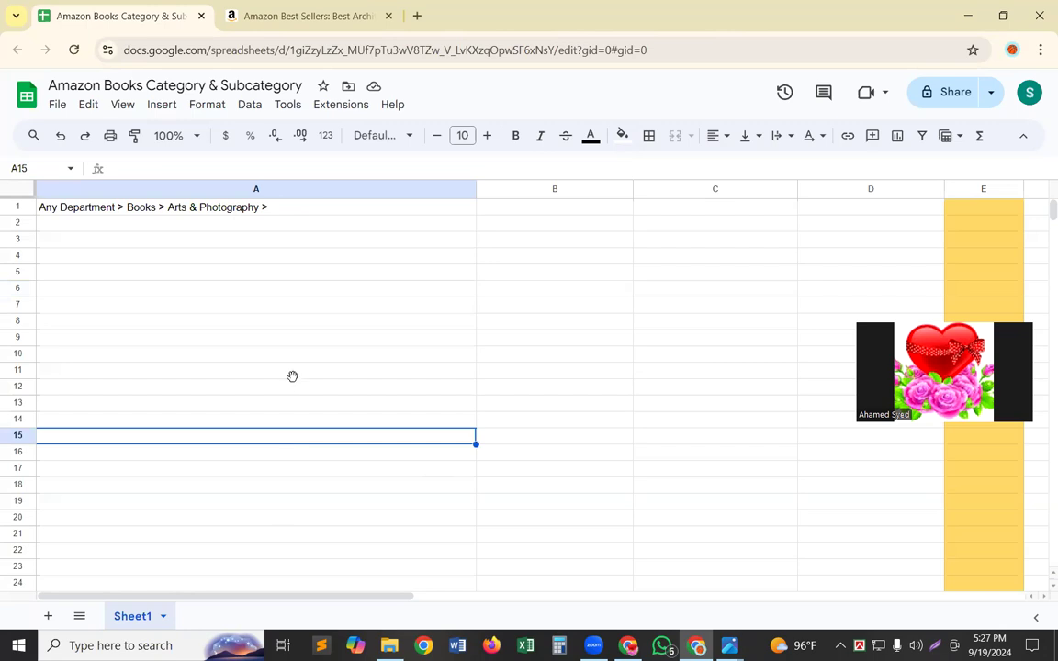
{"action": "left_click", "coordinate": [293, 371]}
{"action": "left_click", "coordinate": [290, 305]}
{"action": "left_click", "coordinate": [262, 403]}
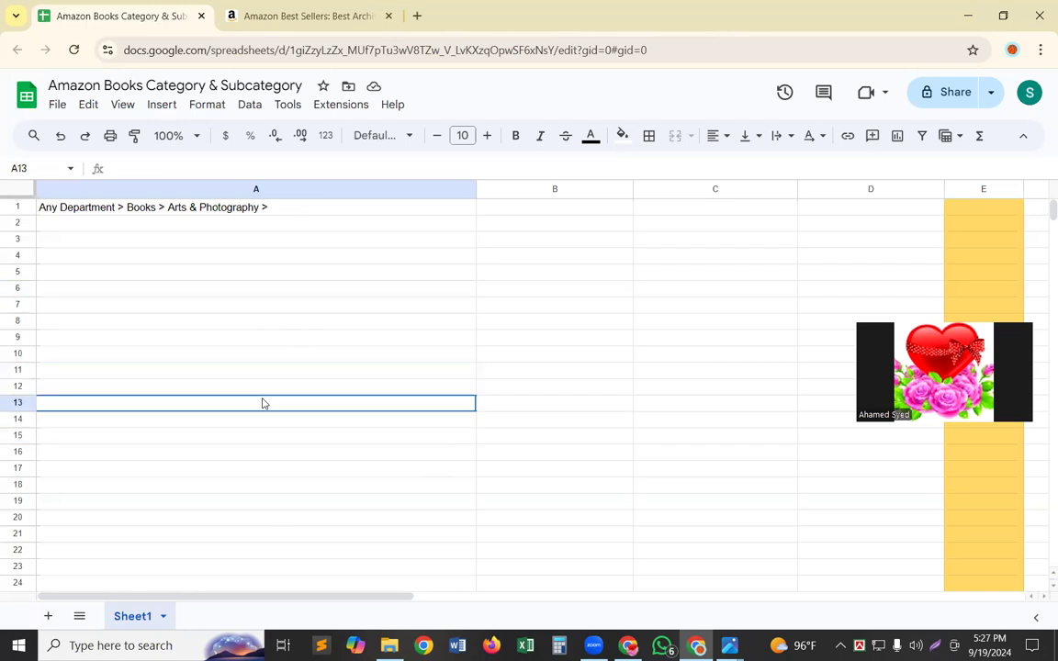
{"action": "left_click", "coordinate": [163, 211]}
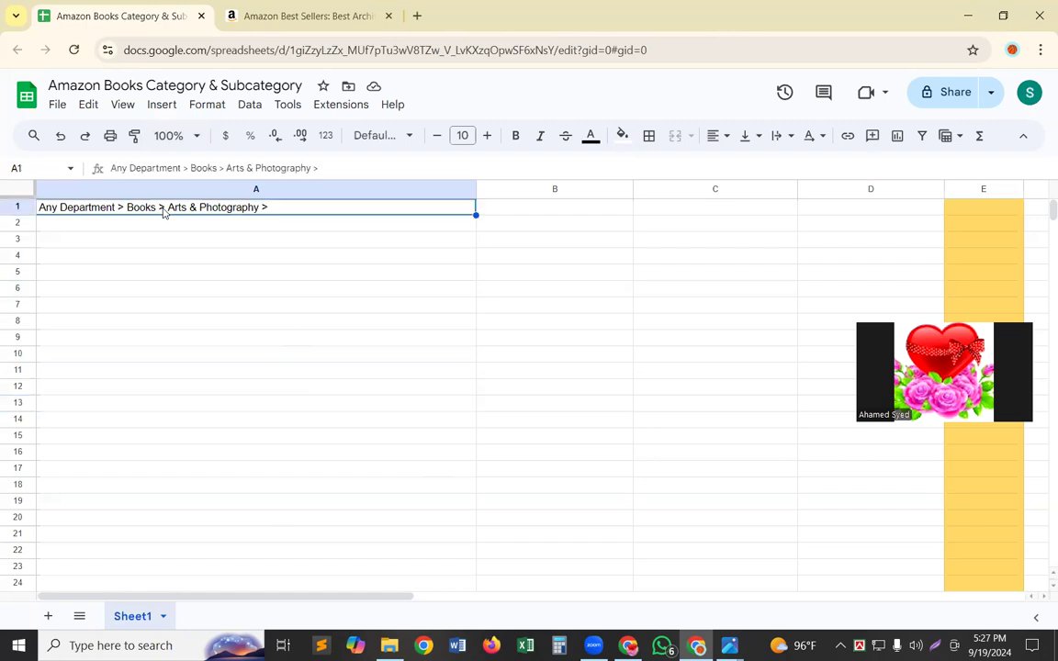
{"action": "left_click", "coordinate": [206, 386]}
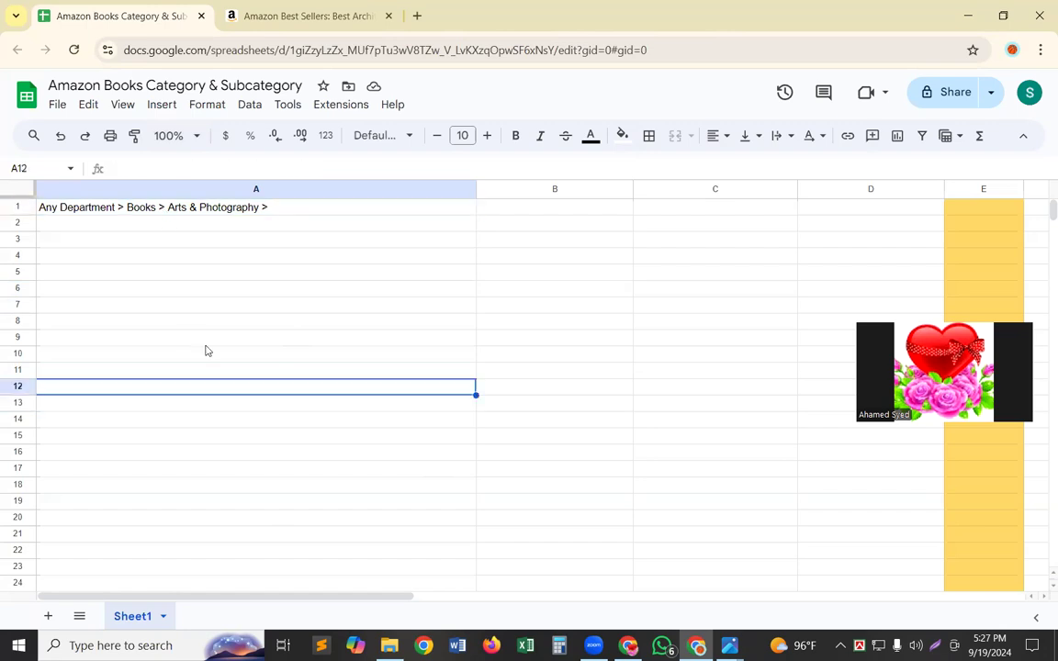
Step: Format the category path in cell A1 as bold with font size 12
{"action": "left_click", "coordinate": [211, 210]}
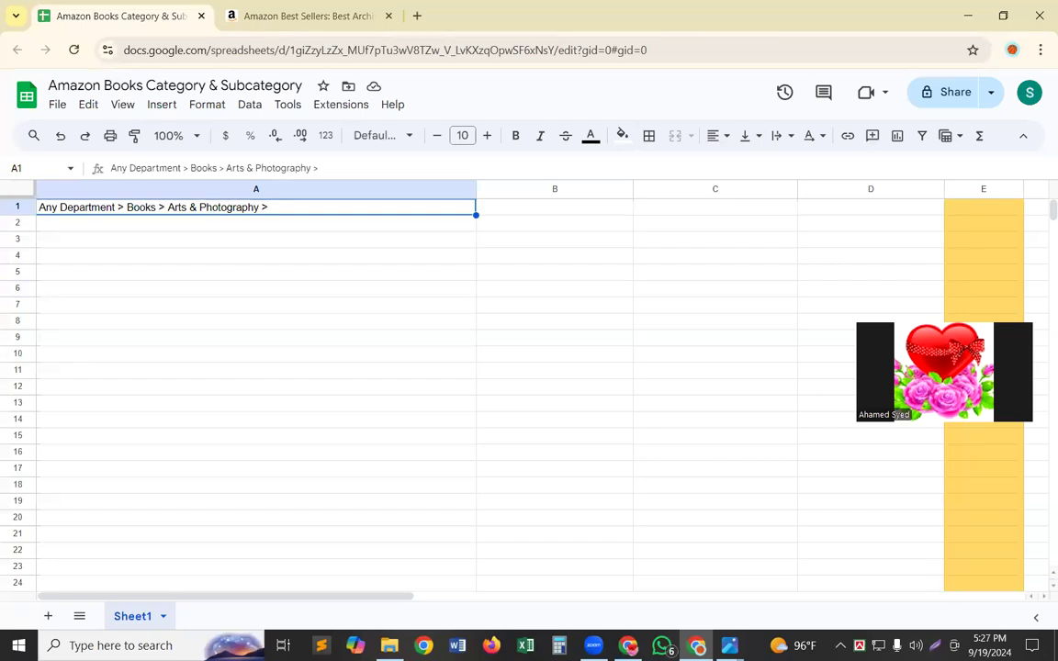
{"action": "left_click", "coordinate": [485, 138]}
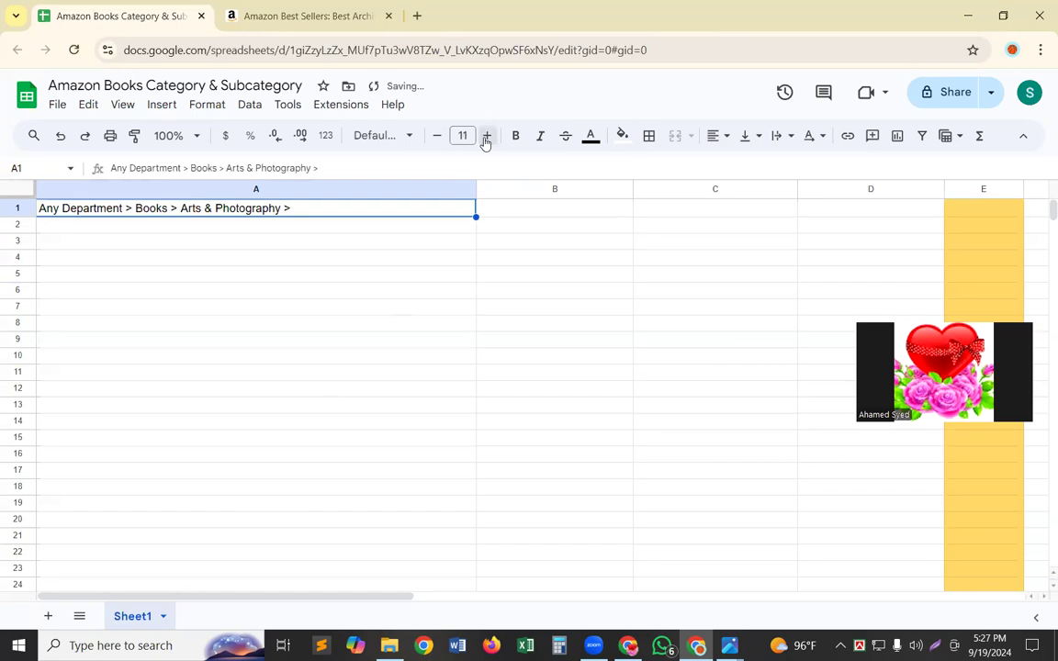
{"action": "left_click", "coordinate": [485, 137]}
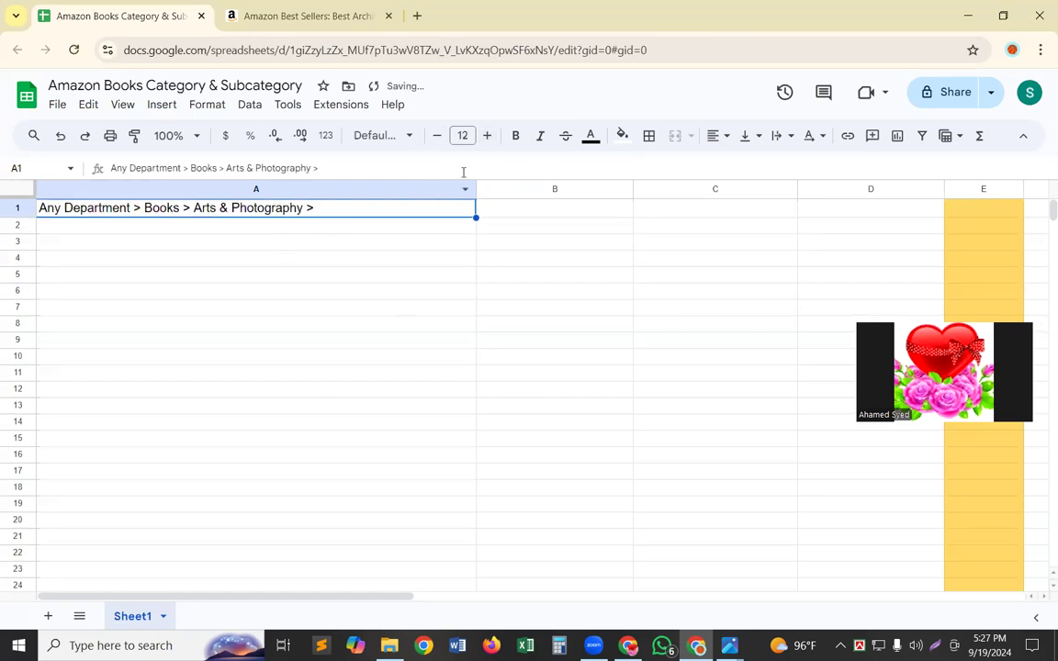
{"action": "left_click", "coordinate": [514, 143]}
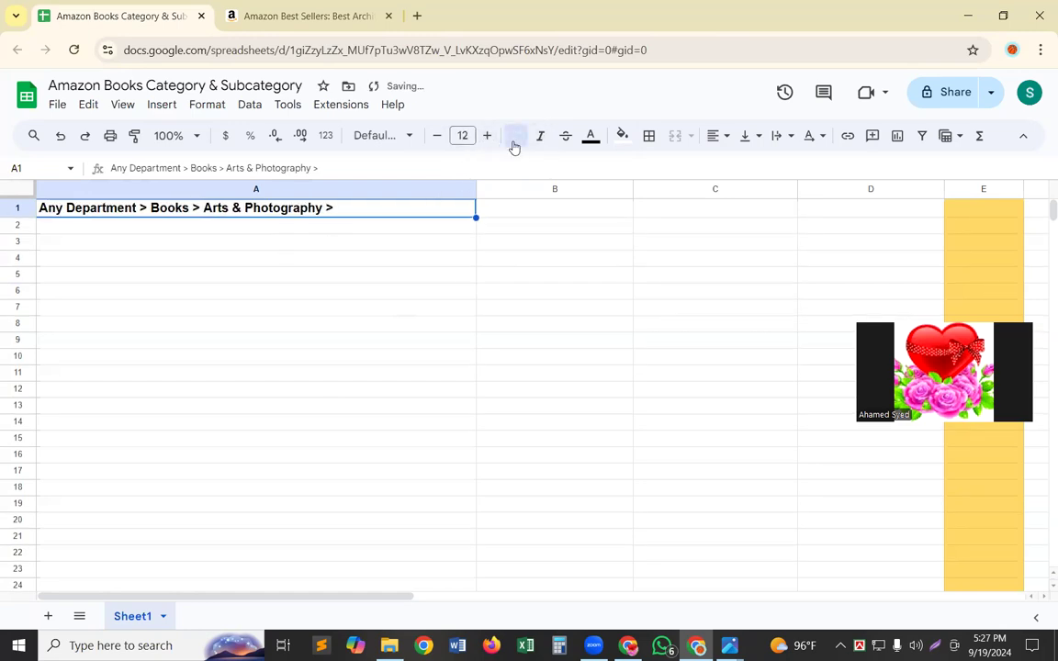
Step: Give cell A1 dark red text and a light green fill
{"action": "left_click", "coordinate": [587, 139]}
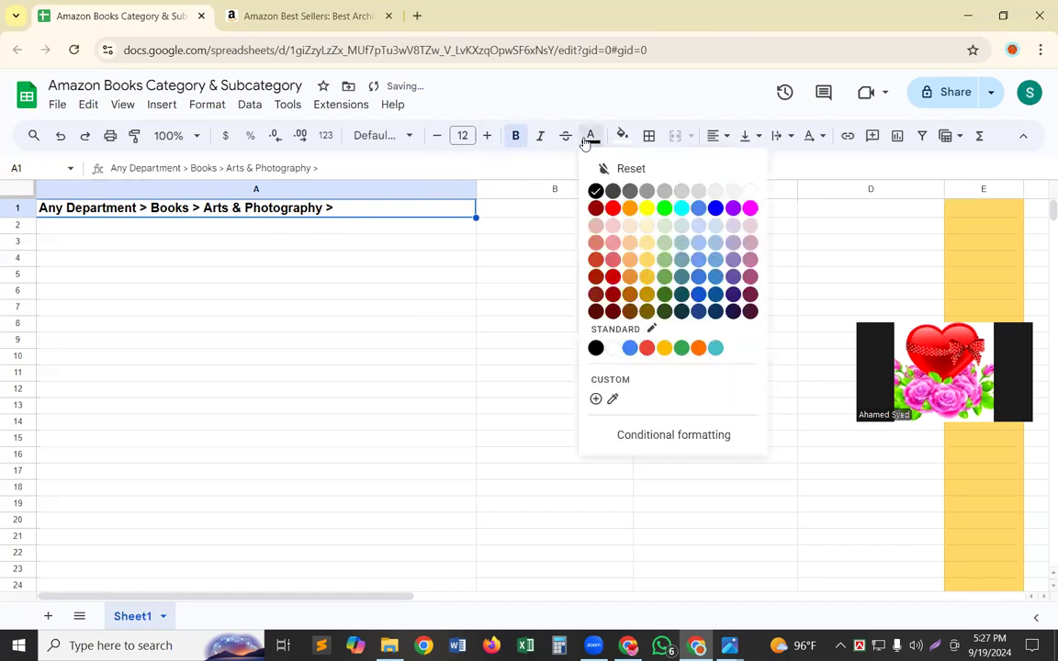
{"action": "left_click", "coordinate": [597, 218]}
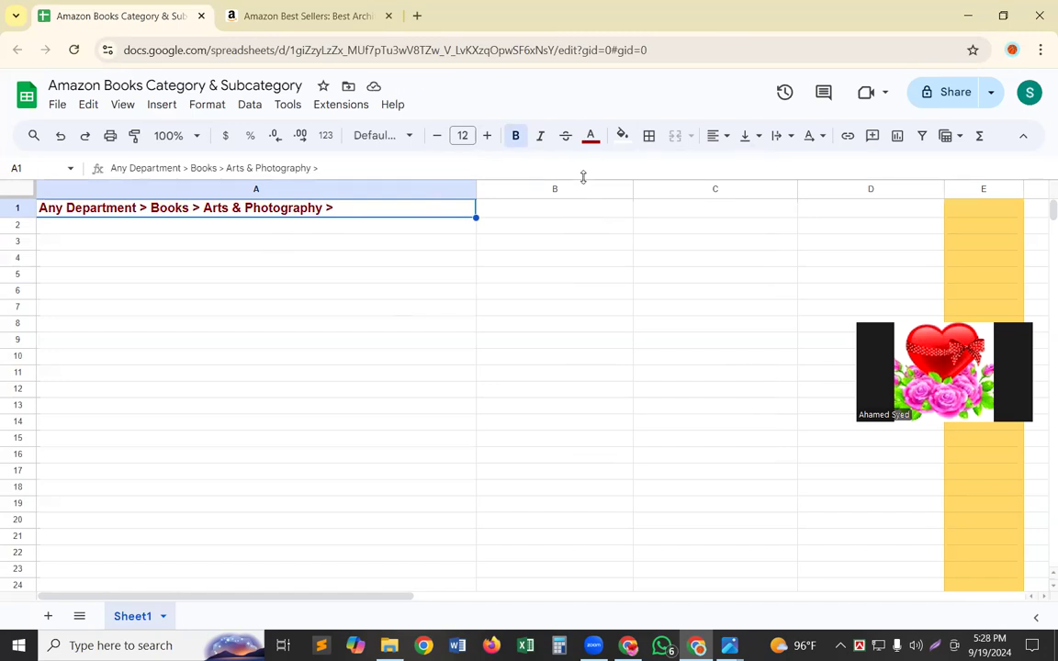
{"action": "left_click", "coordinate": [624, 135]}
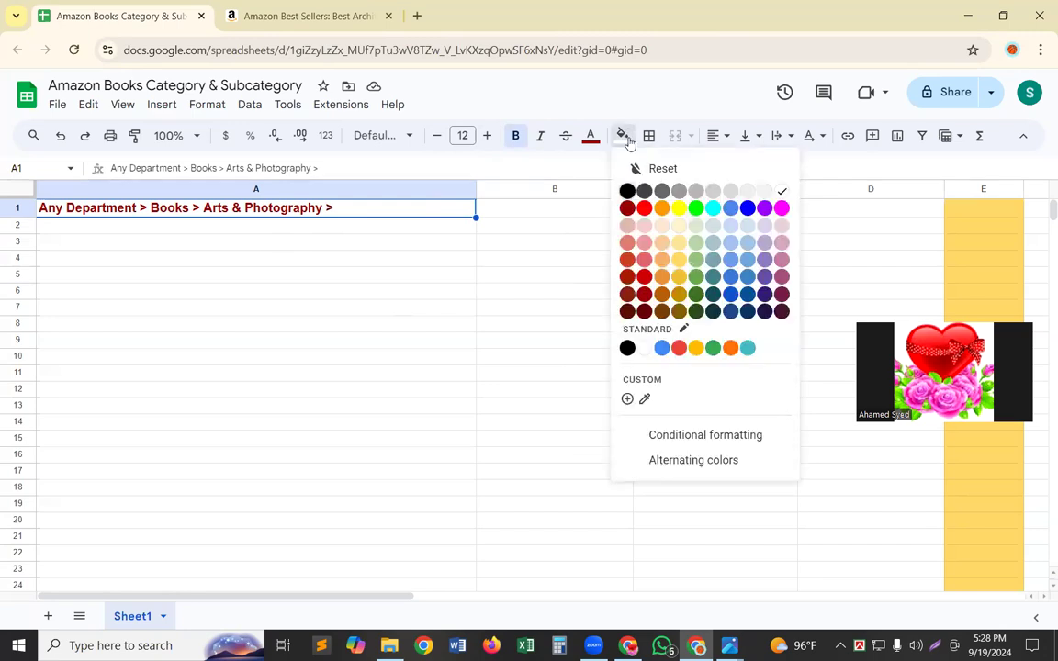
{"action": "left_click", "coordinate": [695, 260]}
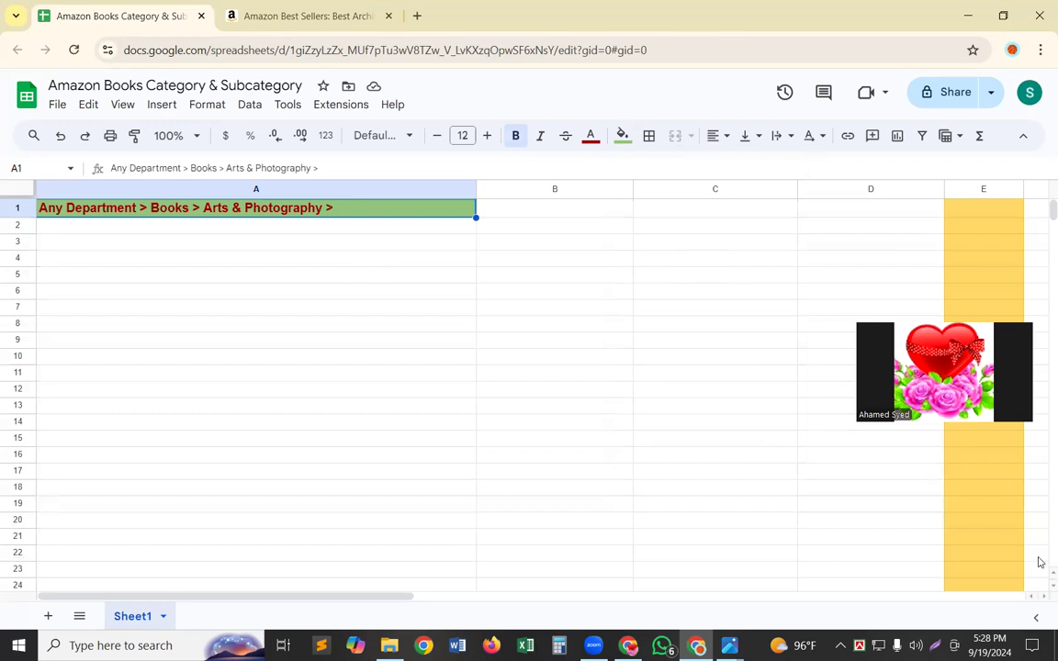
Step: Merge cells A1 through D1 so the category path spans the four columns
{"action": "key", "text": "shift+Right"}
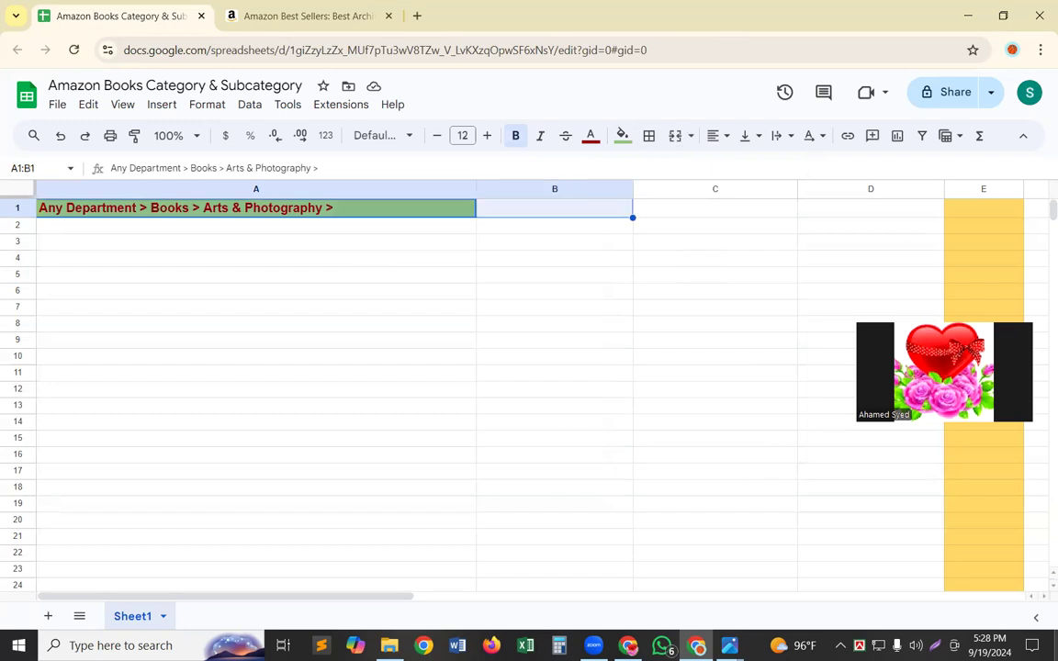
{"action": "key", "text": "shift+Right"}
{"action": "key", "text": "shift+Right"}
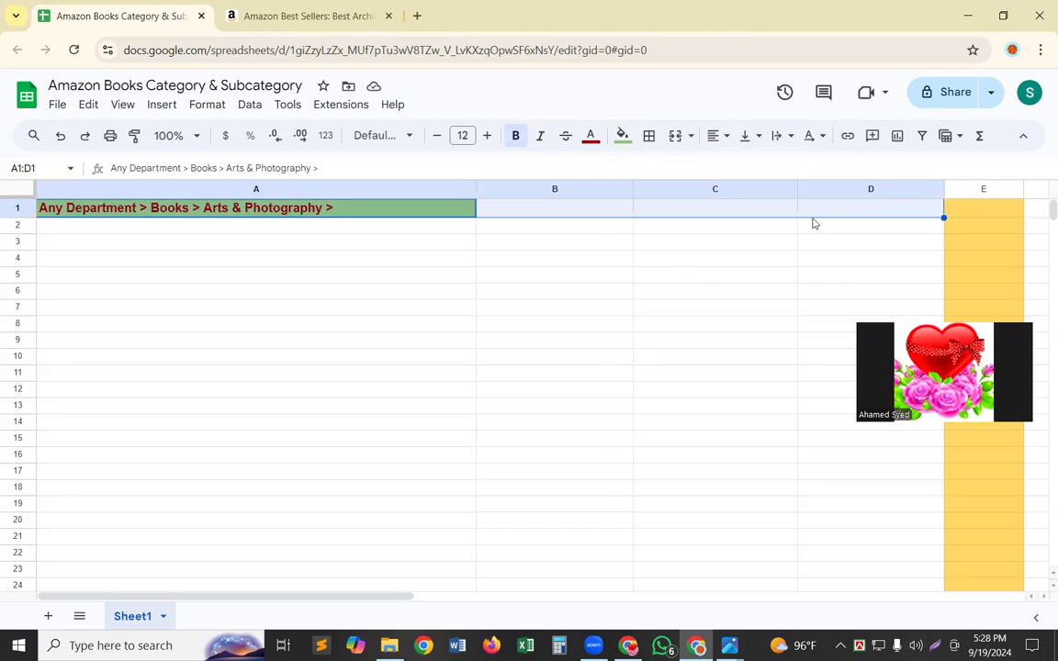
{"action": "left_click", "coordinate": [674, 135]}
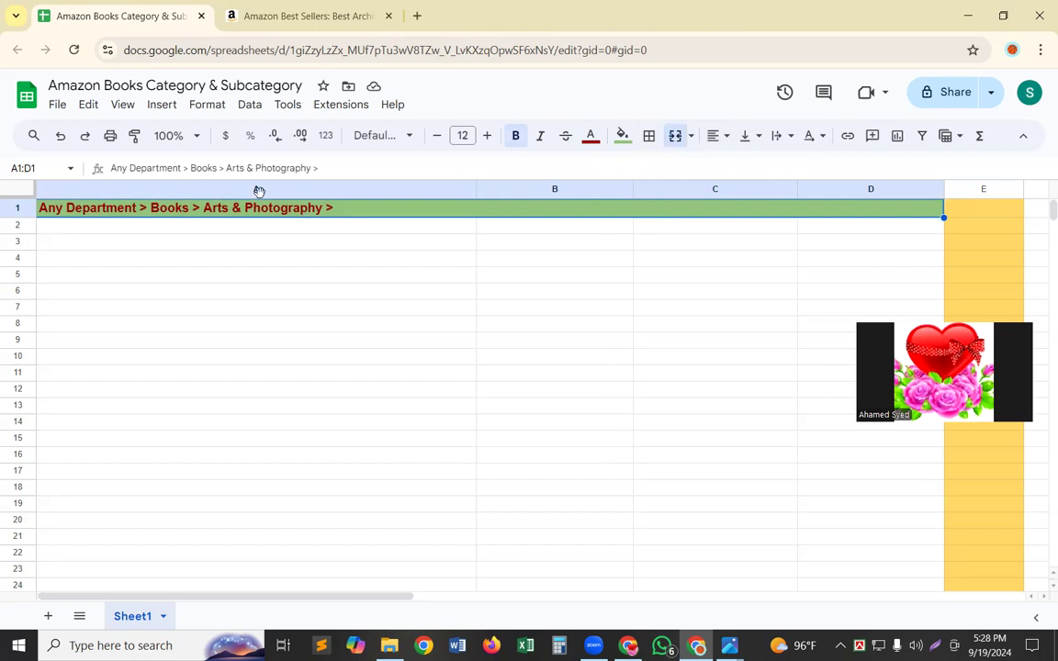
{"action": "left_click", "coordinate": [422, 233]}
{"action": "left_click", "coordinate": [538, 231]}
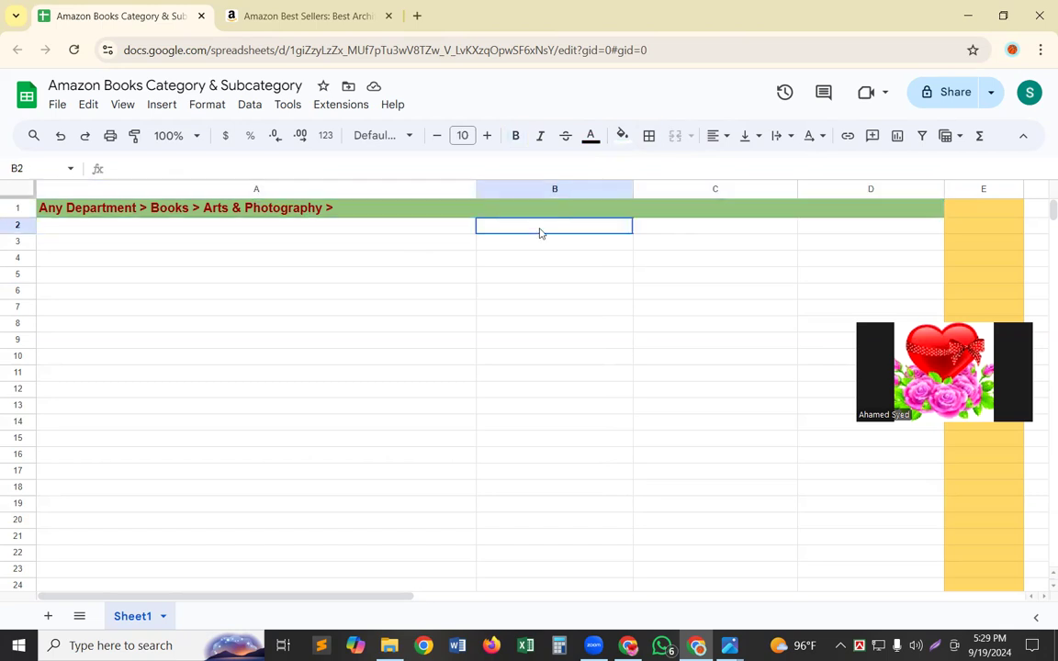
{"action": "left_click", "coordinate": [685, 226]}
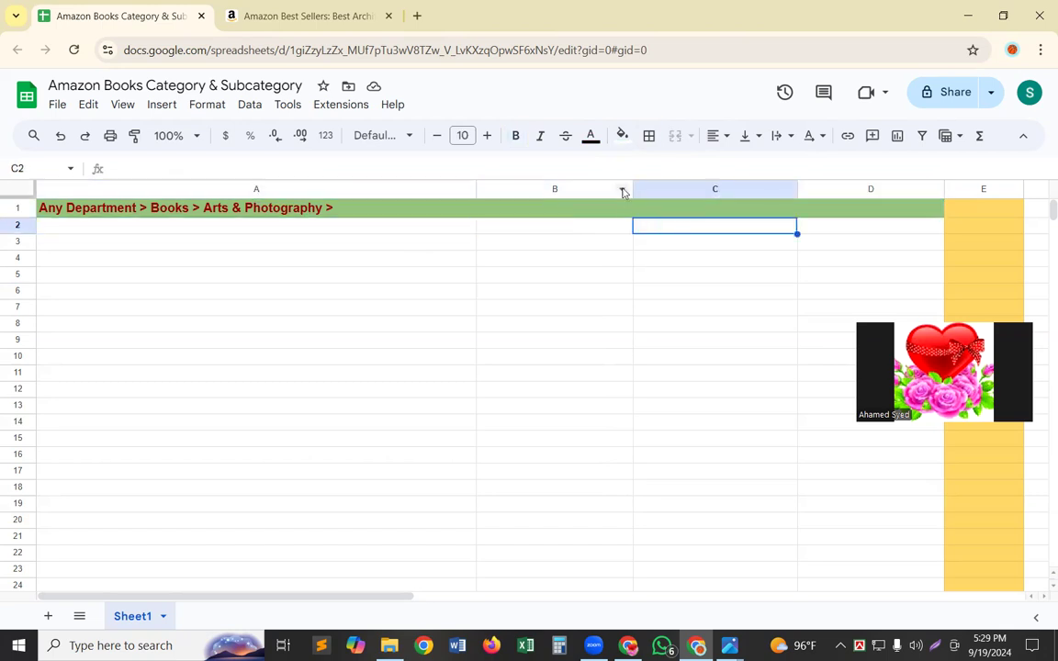
Step: Fill the merged category path and its formatting from row 1 down through row 24
{"action": "left_click", "coordinate": [622, 210]}
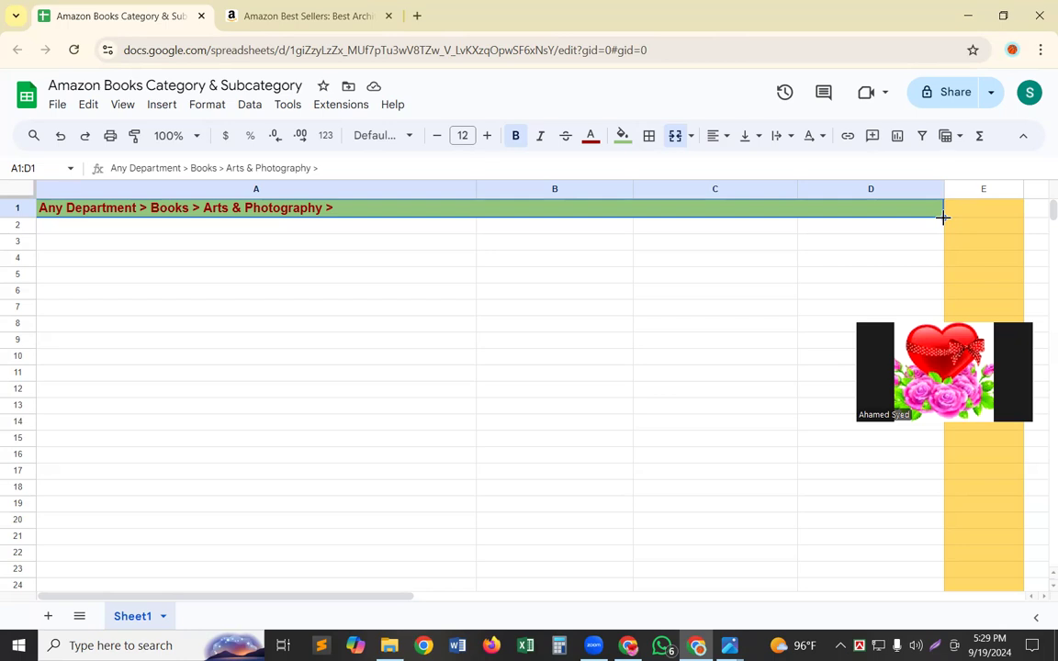
{"action": "left_click_drag", "start_coordinate": [942, 216], "coordinate": [927, 581]}
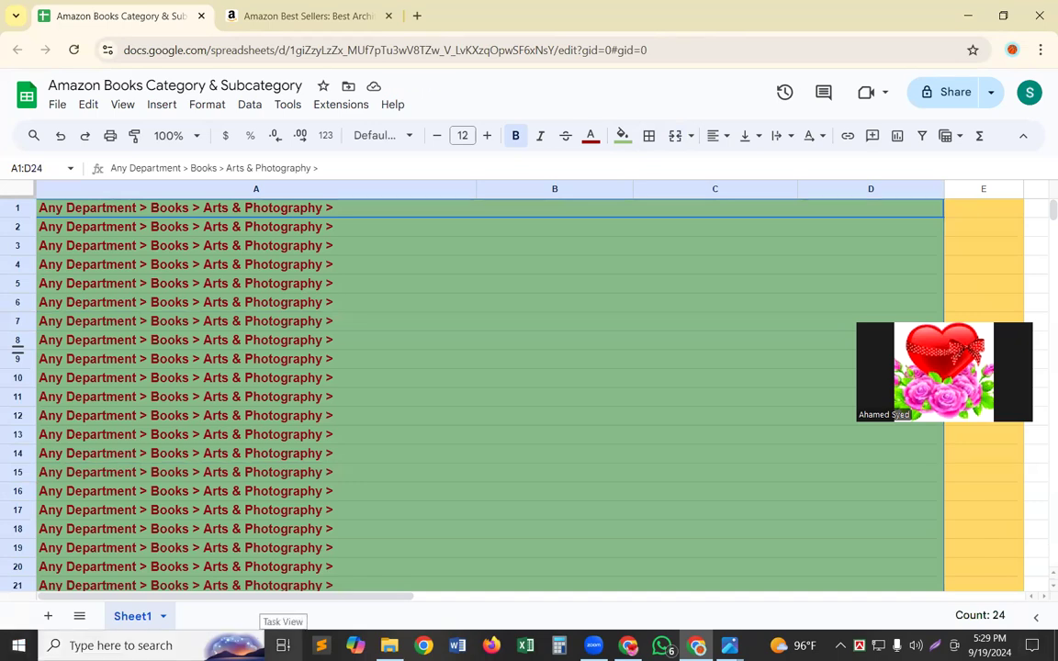
{"action": "left_click", "coordinate": [449, 323]}
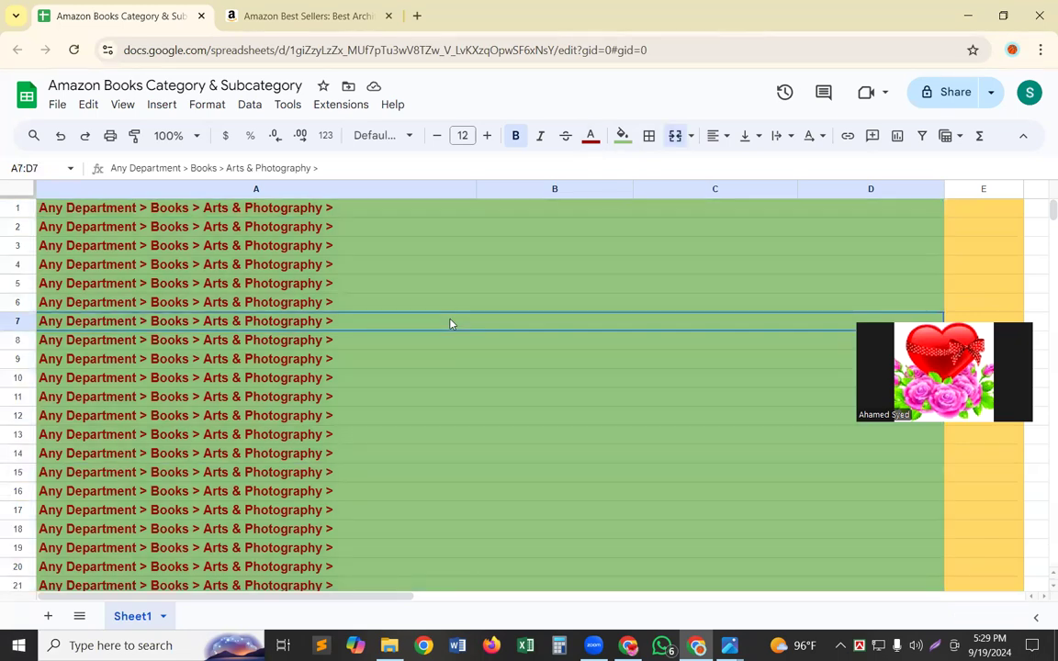
Step: Append the copied "Architecture" to the path in row 1 and remove the extra line break after it
{"action": "double_click", "coordinate": [340, 213]}
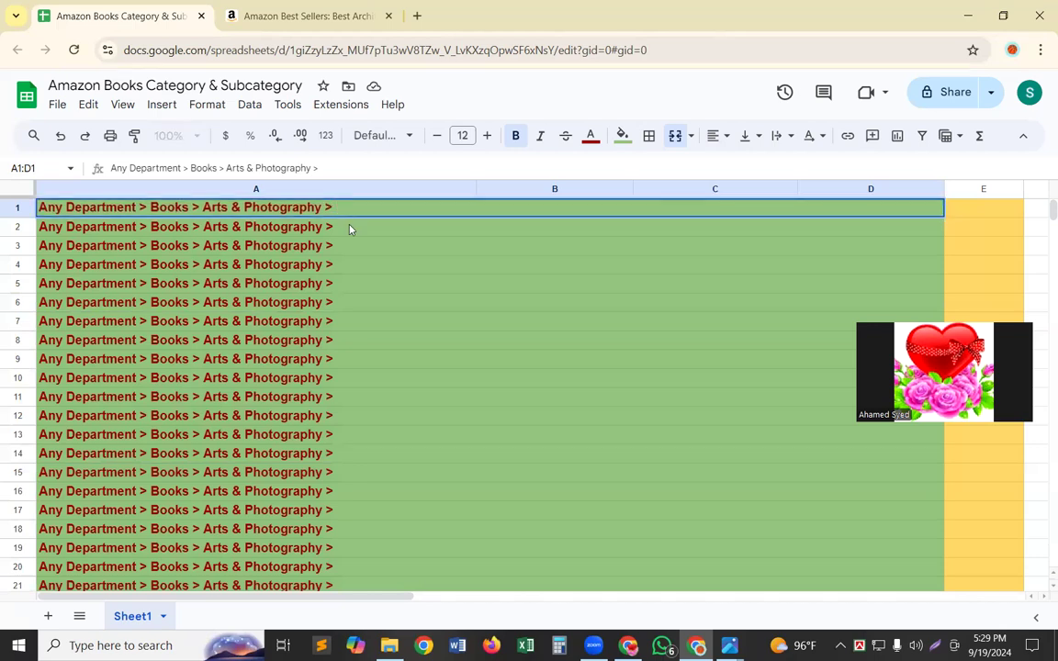
{"action": "type", "text": "Architecture"}
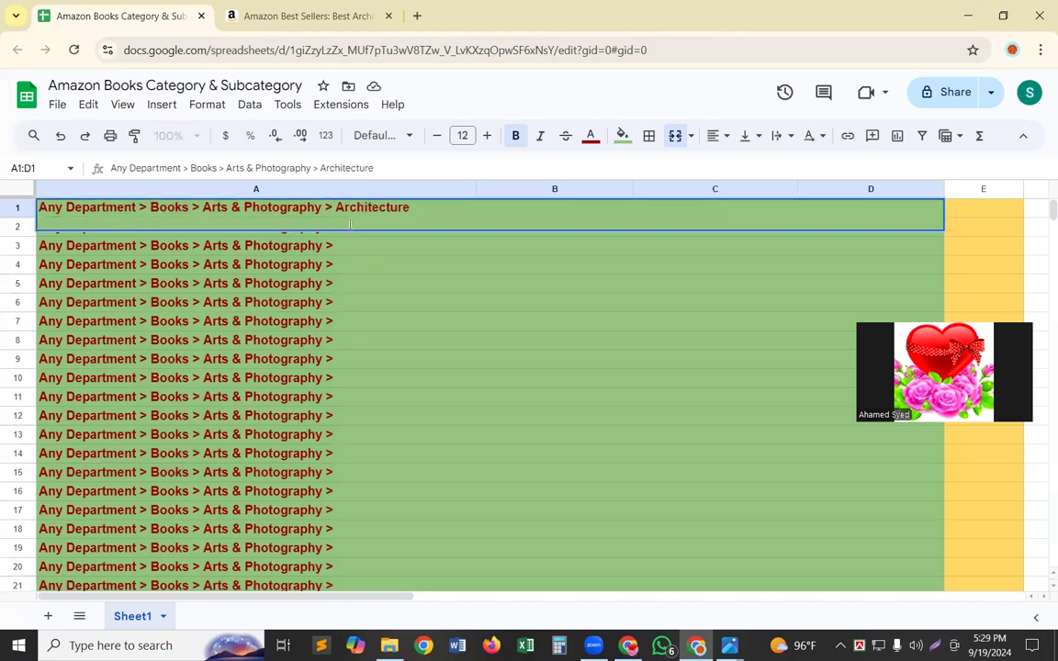
{"action": "key", "text": "BackSpace"}
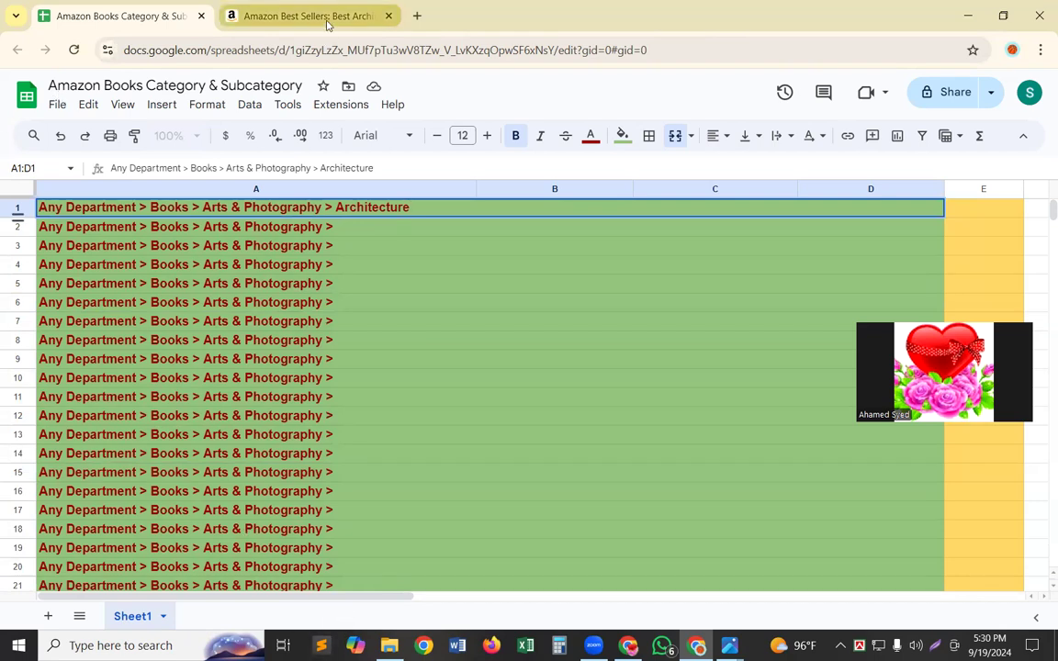
Step: Switch to the Amazon Best Sellers page, open the Buildings subcategory under Architecture and copy its heading
{"action": "left_click", "coordinate": [328, 25]}
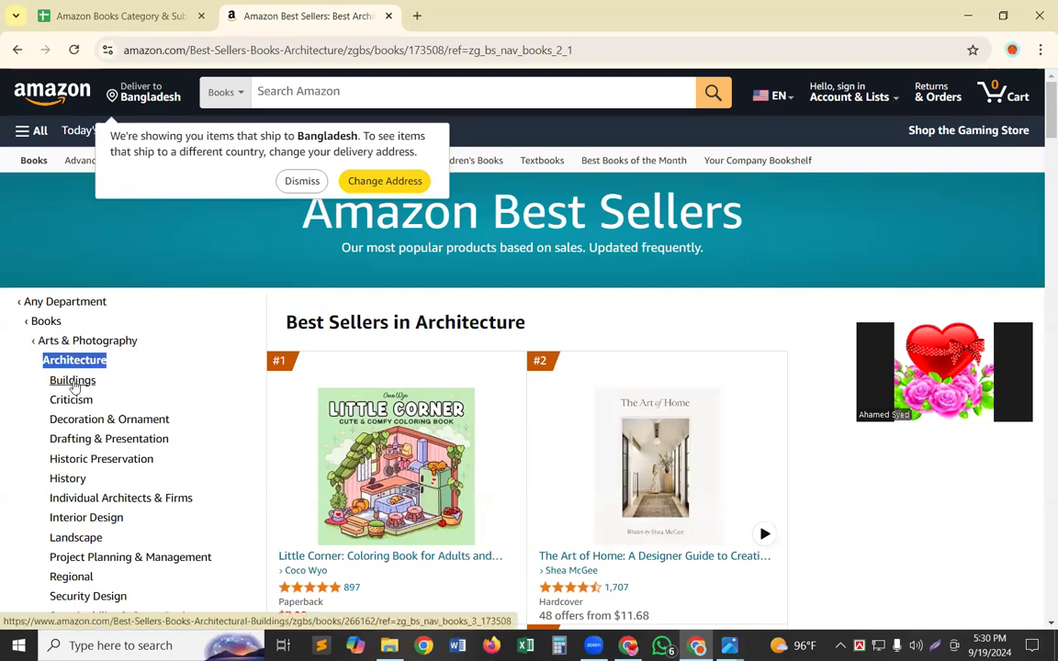
{"action": "scroll", "coordinate": [73, 385], "scroll_direction": "down", "scroll_amount": 4}
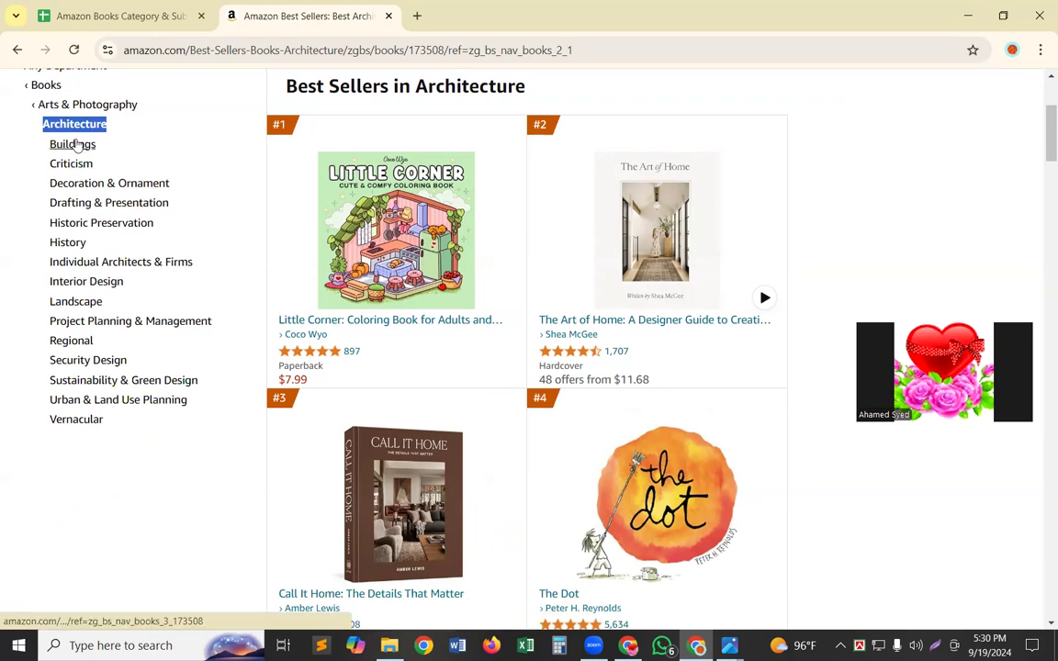
{"action": "left_click", "coordinate": [73, 145]}
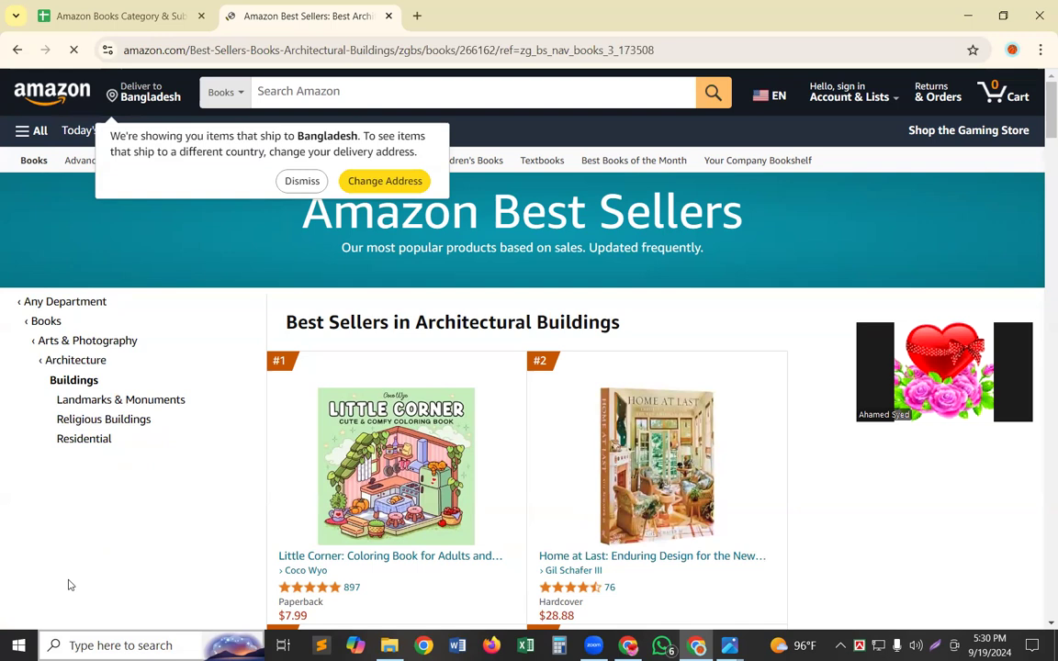
{"action": "double_click", "coordinate": [78, 381]}
{"action": "key", "text": "ctrl+c"}
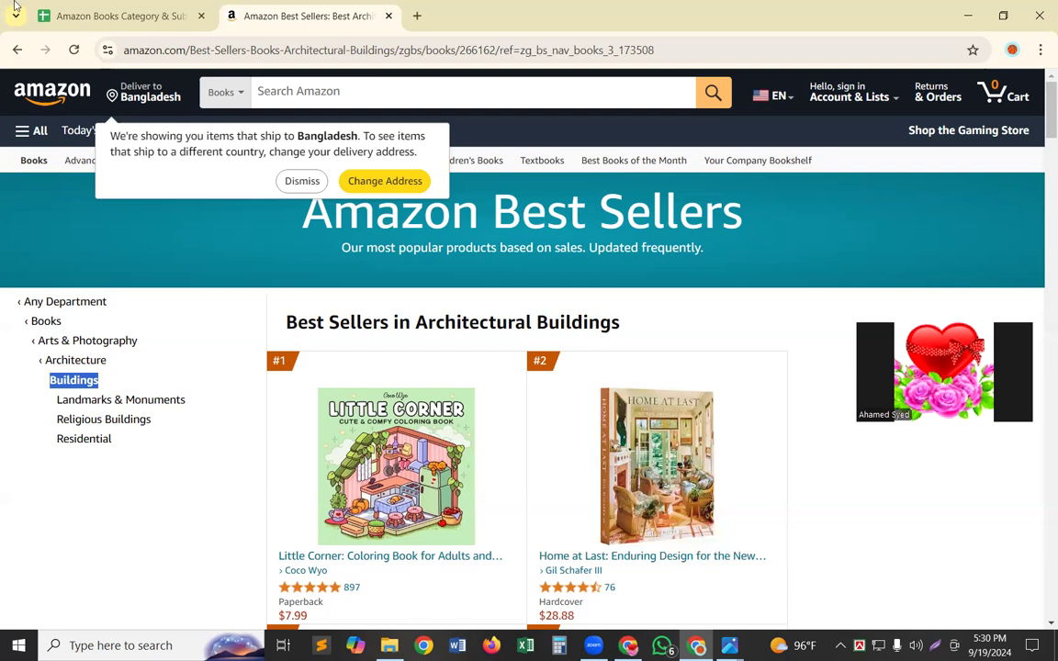
Step: Return to the Google Sheets list, append the copied "Buildings" to the path in row 2 and remove the extra line break
{"action": "left_click", "coordinate": [158, 15]}
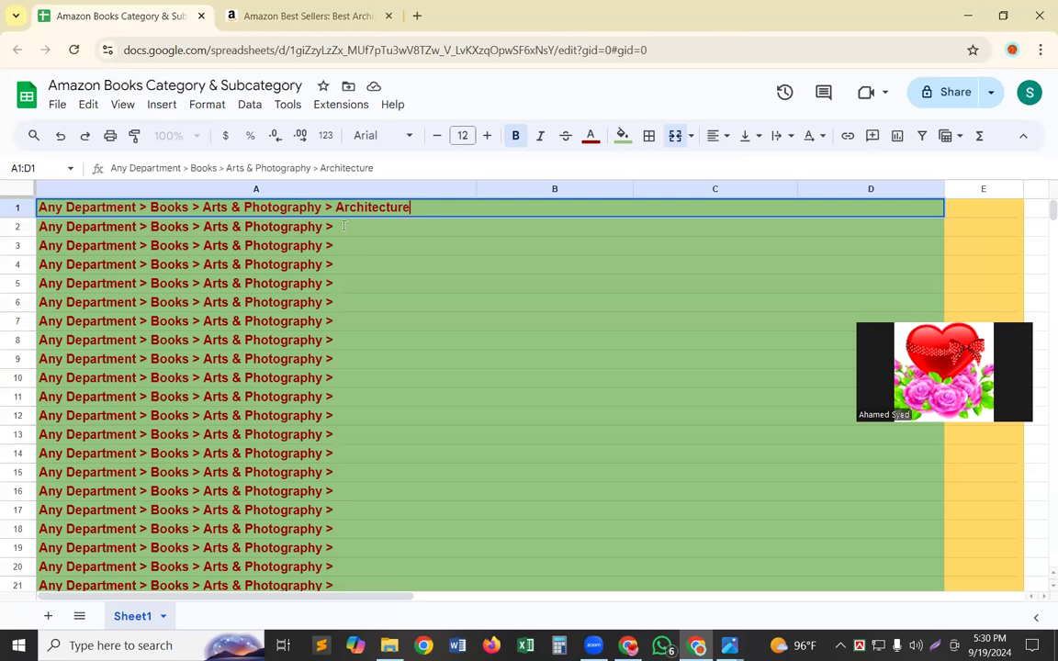
{"action": "key", "text": "Return"}
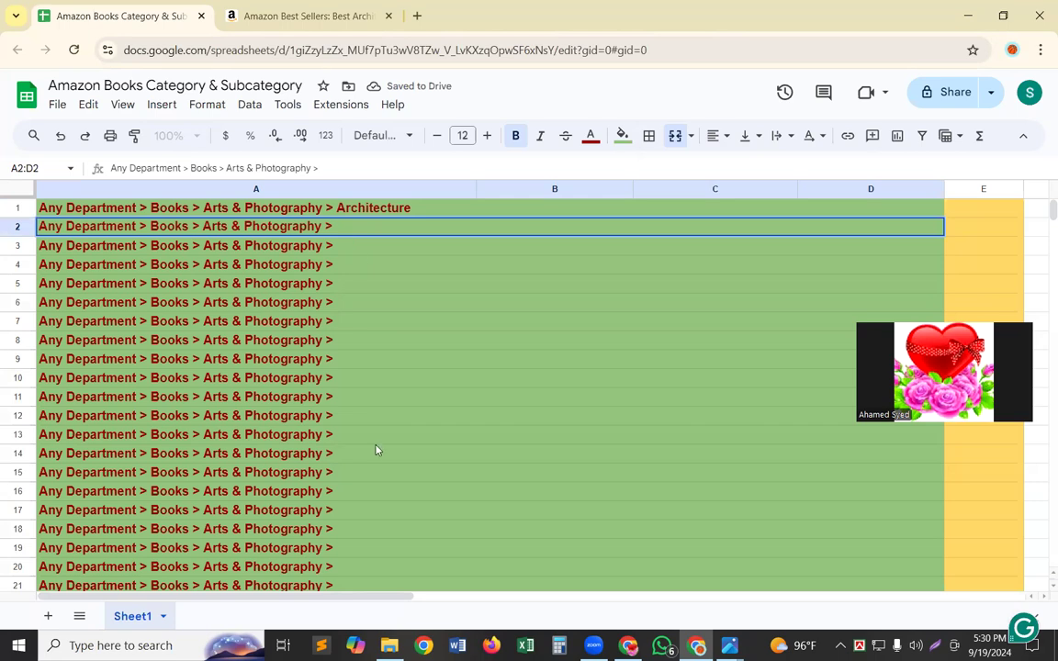
{"action": "key", "text": "Return"}
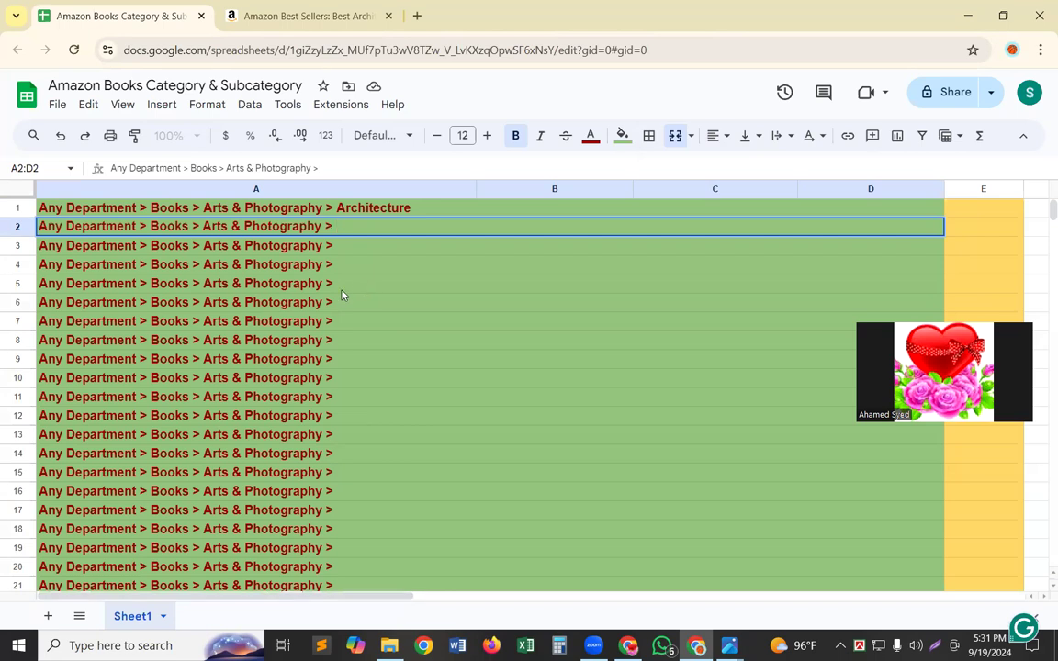
{"action": "key", "text": "ctrl+v"}
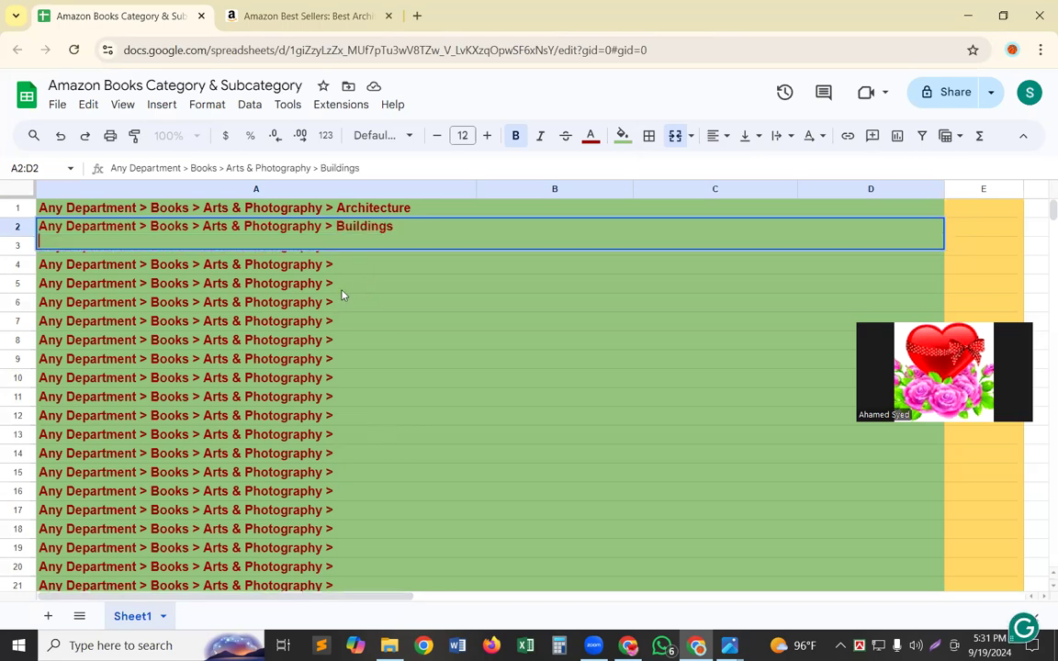
{"action": "key", "text": "BackSpace"}
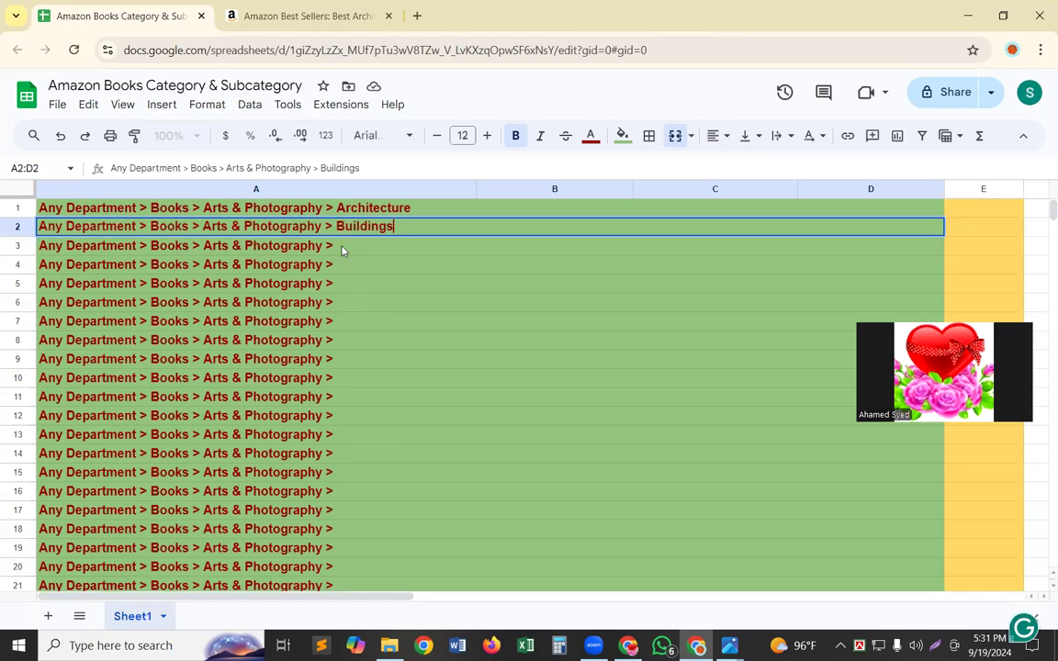
{"action": "key", "text": "Return"}
{"action": "key", "text": "Return"}
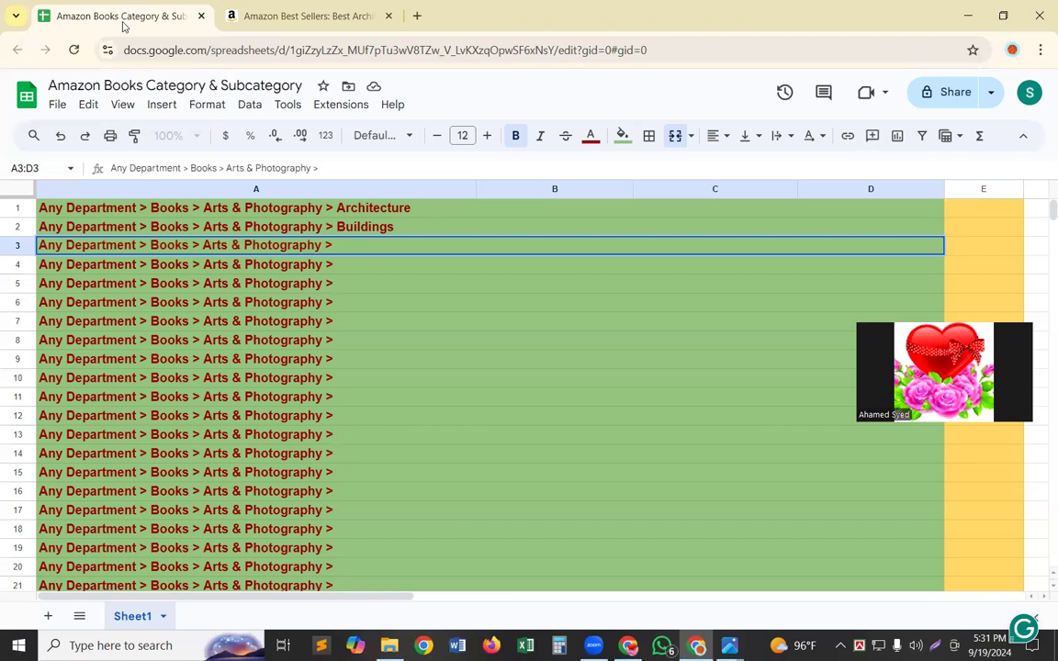
Step: Switch to the Amazon Best Sellers page, open the Landmarks & Monuments subcategory under Buildings and copy its name
{"action": "left_click", "coordinate": [265, 20]}
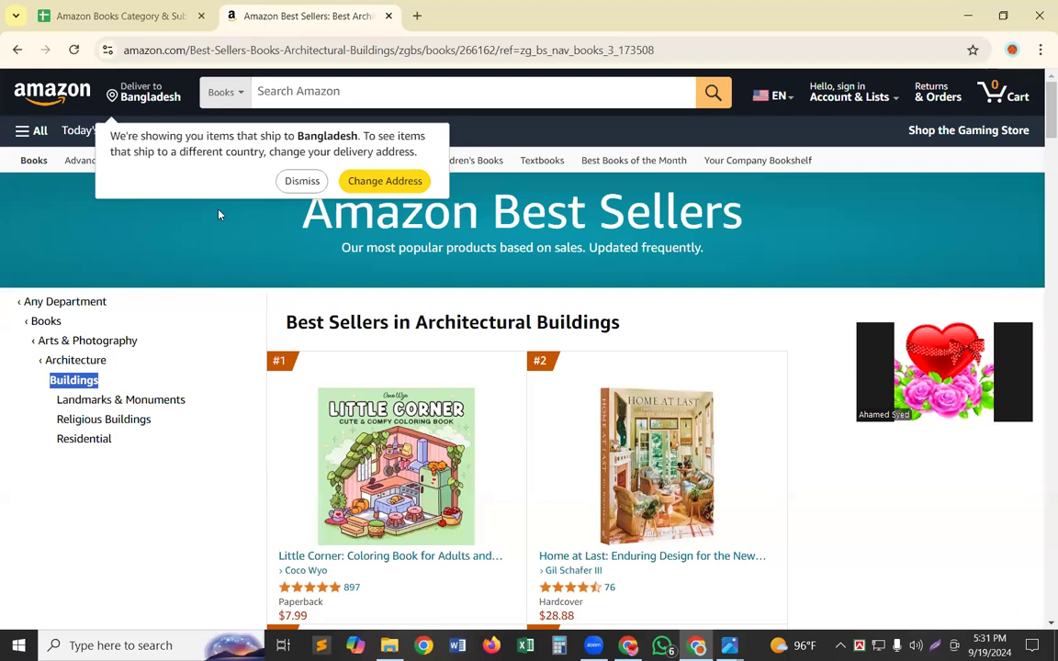
{"action": "left_click", "coordinate": [112, 402]}
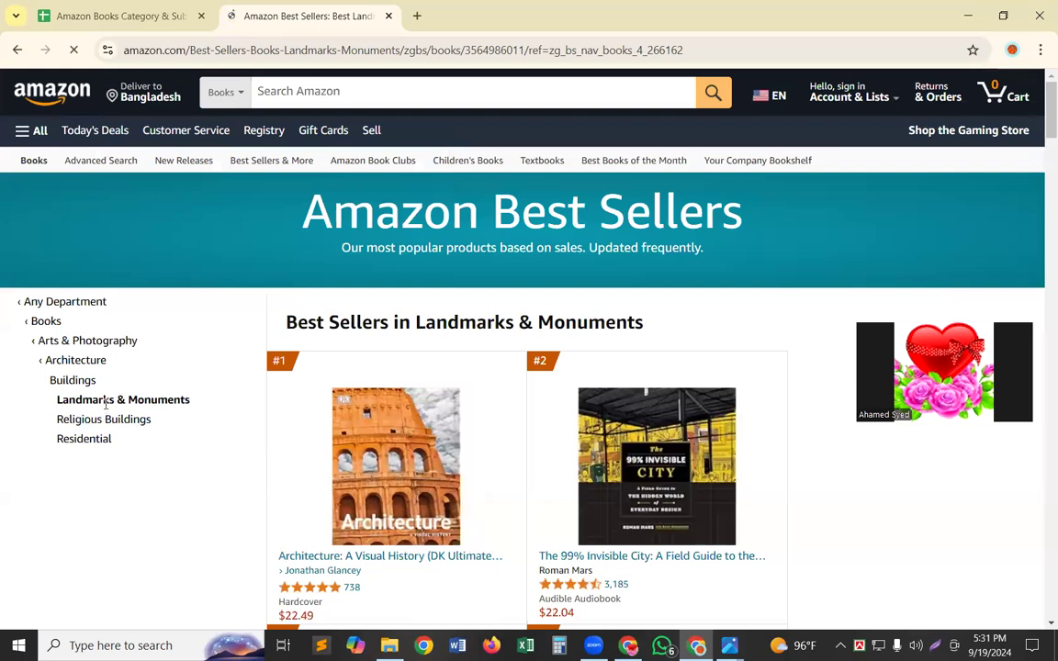
{"action": "triple_click", "coordinate": [106, 407]}
{"action": "key", "text": "ctrl+c"}
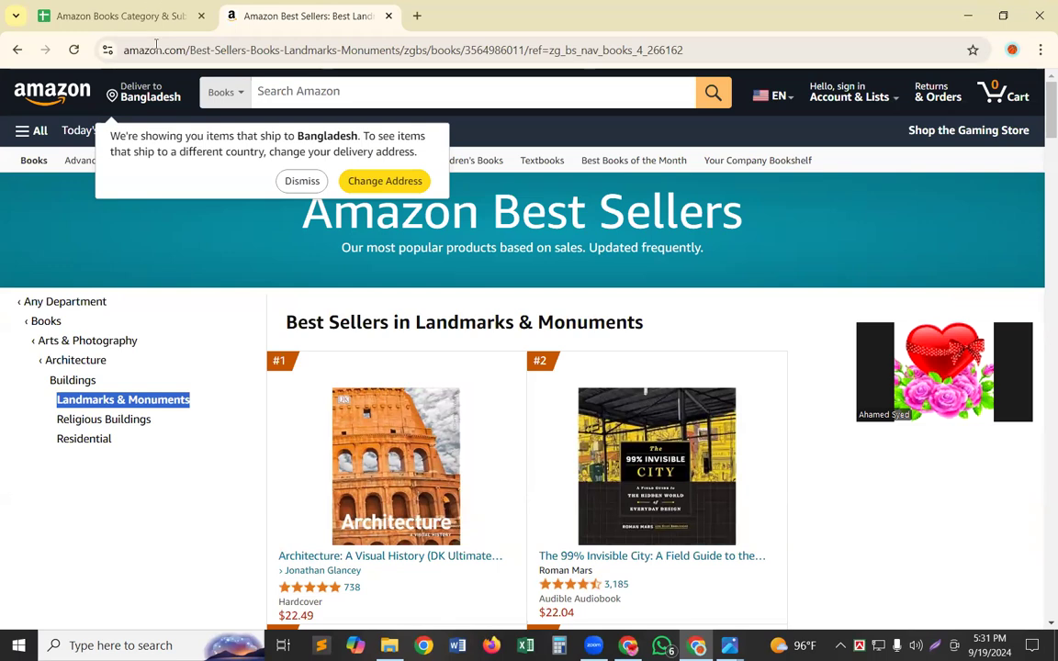
Step: Back in the Google Sheets list, append "Landmarks & Monuments" to the path in row 3 without the trailing line break
{"action": "left_click", "coordinate": [133, 12]}
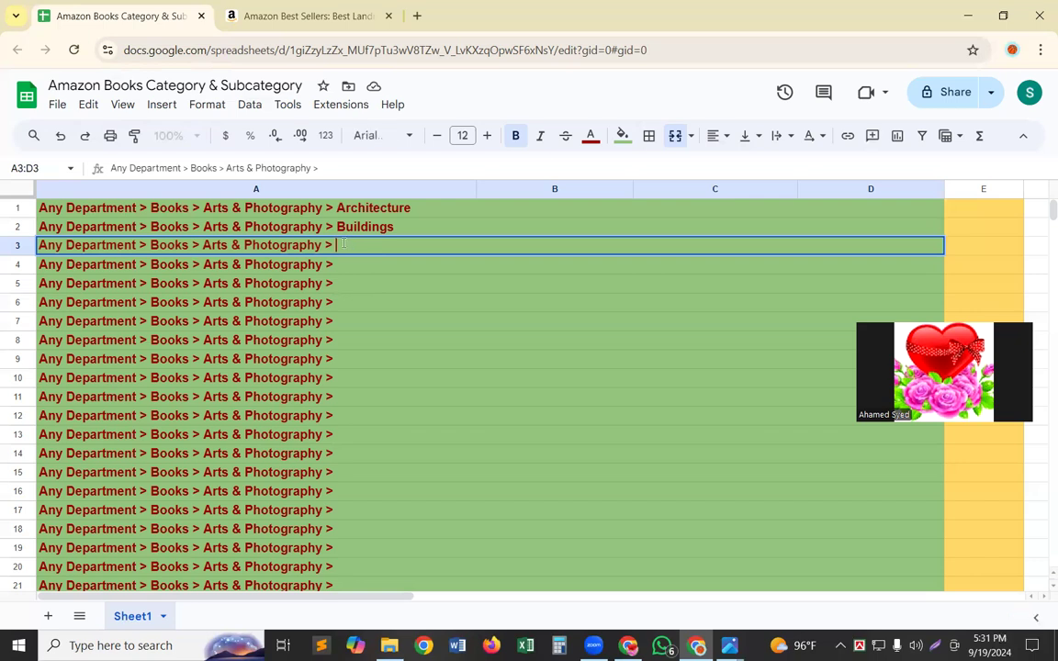
{"action": "key", "text": "ctrl+v"}
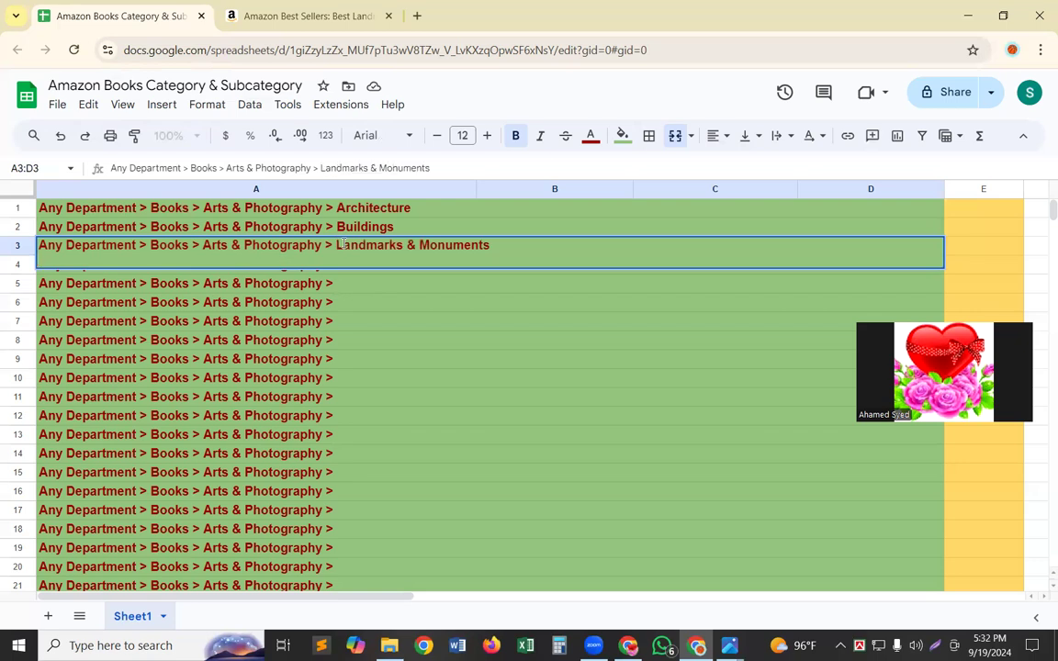
{"action": "key", "text": "BackSpace"}
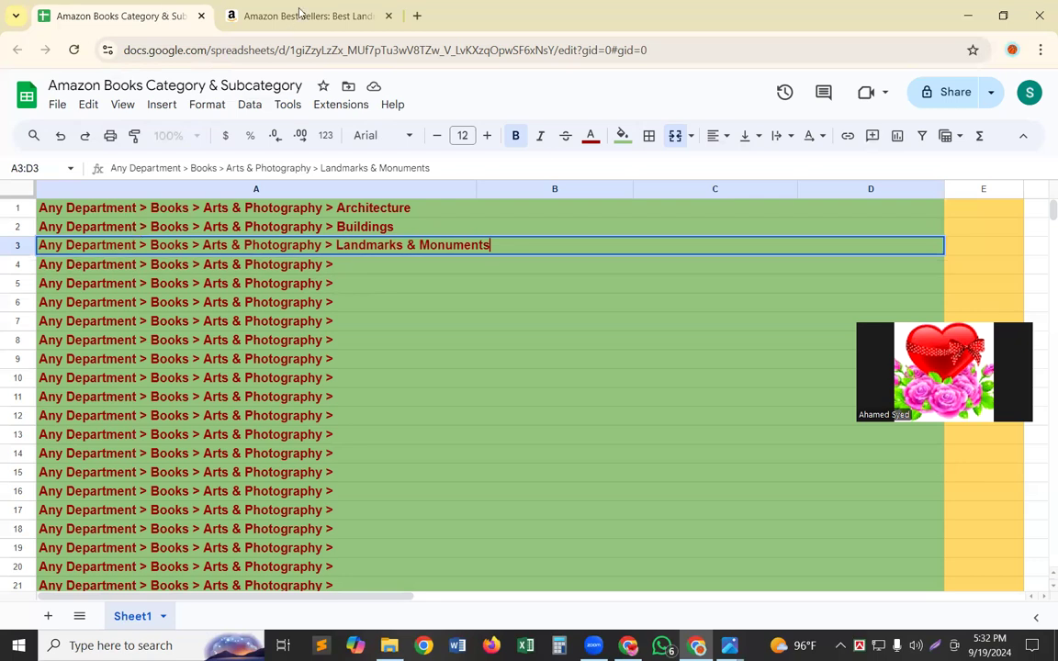
{"action": "left_click", "coordinate": [350, 264]}
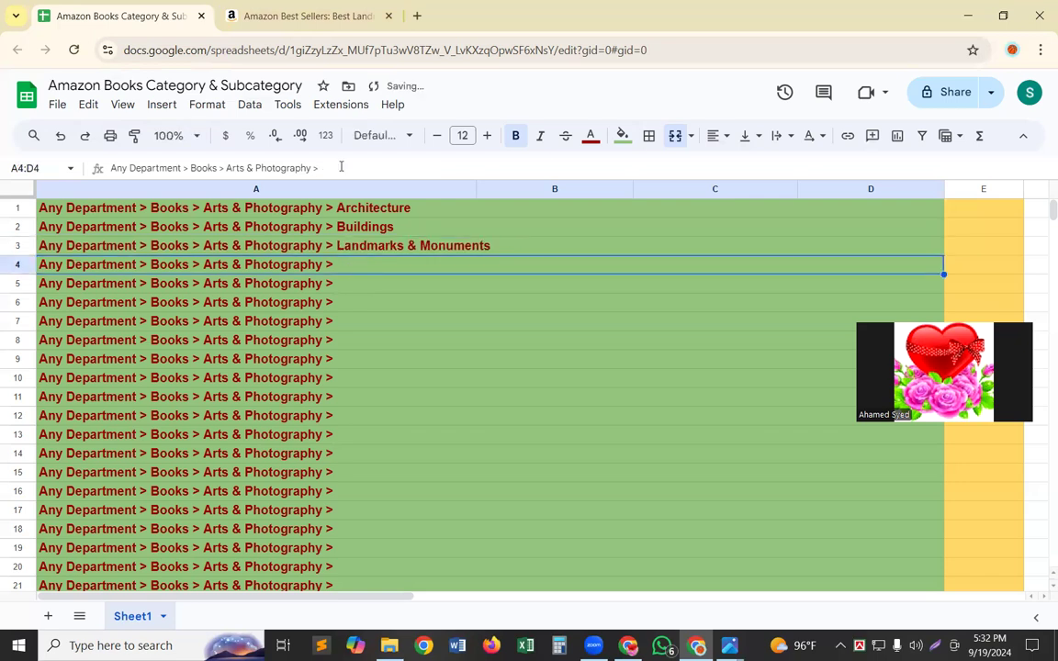
Step: Switch to the Amazon Best Sellers page, open the Religious Buildings subcategory and copy its name from the category list
{"action": "left_click", "coordinate": [290, 16]}
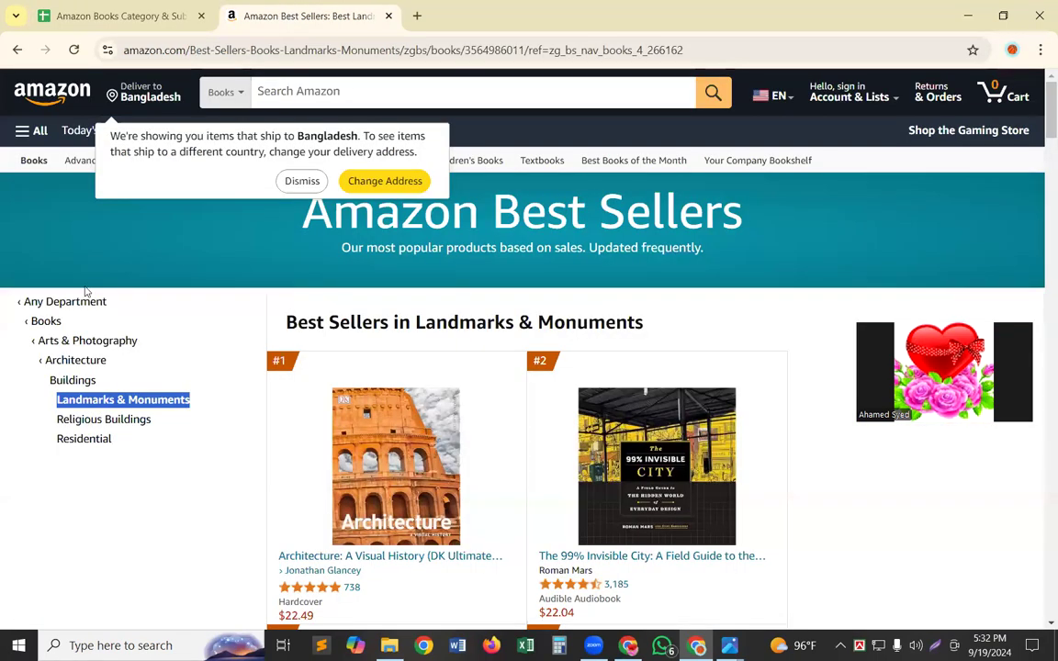
{"action": "left_click", "coordinate": [94, 421]}
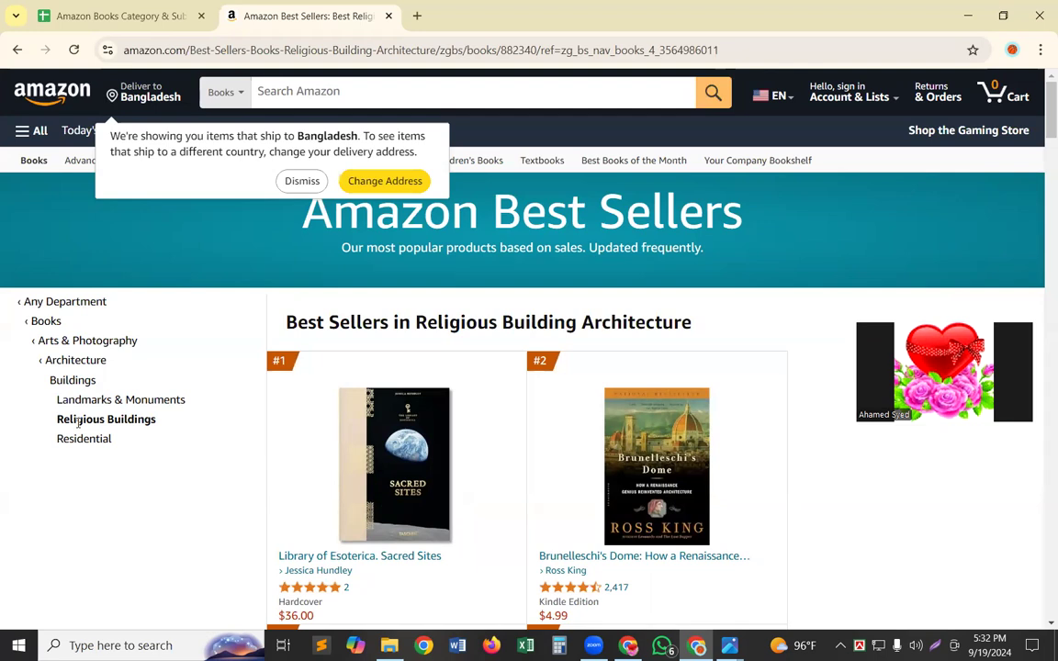
{"action": "triple_click", "coordinate": [79, 421]}
{"action": "key", "text": "ctrl+c"}
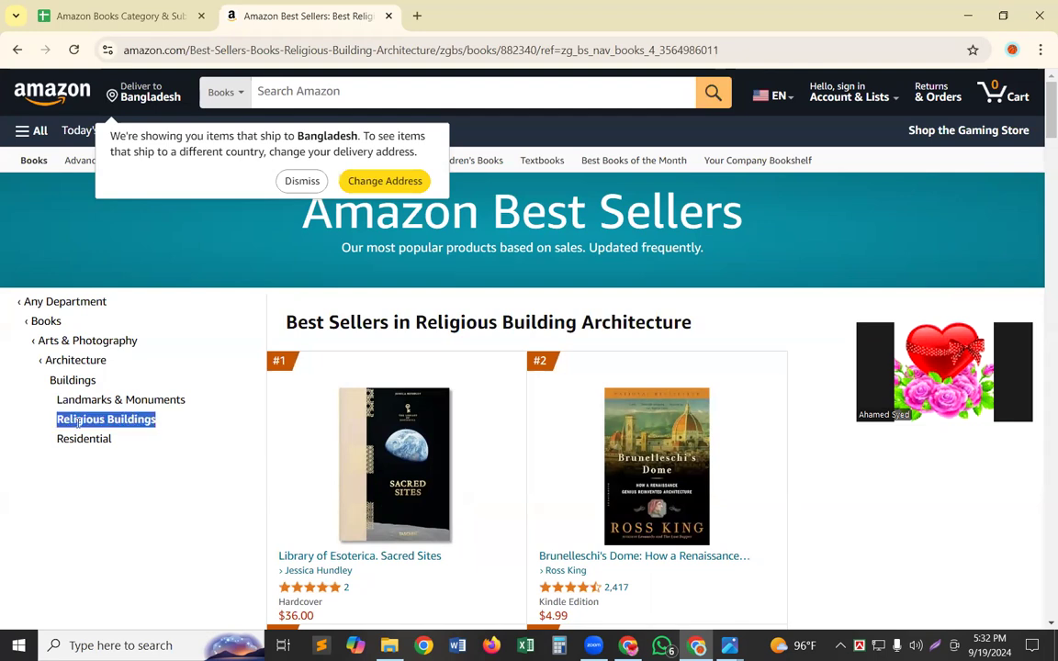
Step: Return to the Google Sheets list and append "Religious Buildings" to the path in row 4, removing the extra line break
{"action": "left_click", "coordinate": [155, 20]}
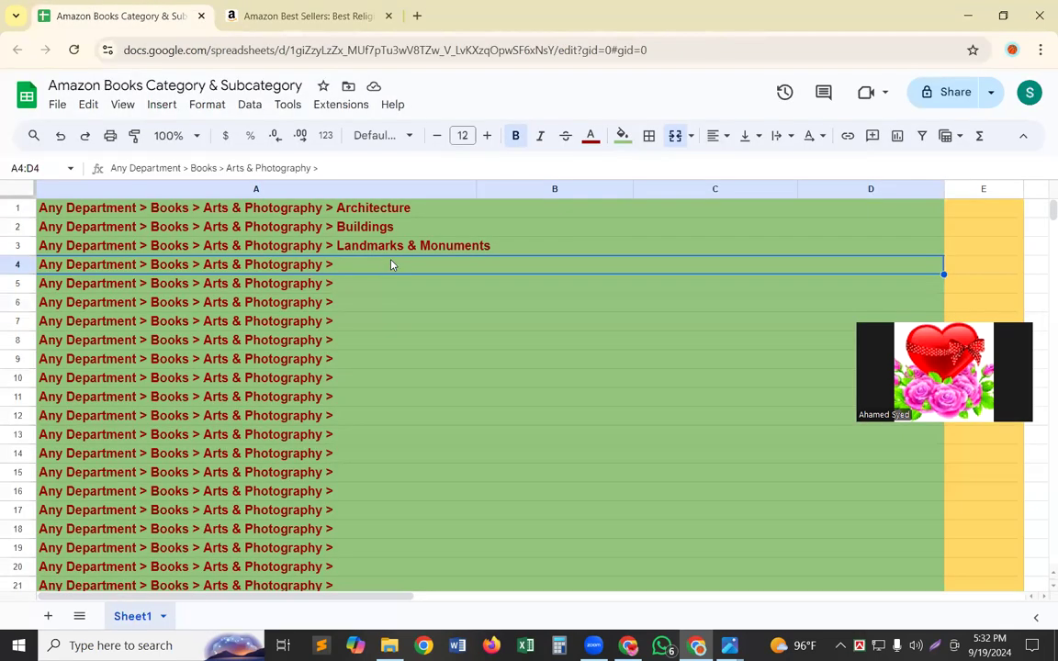
{"action": "double_click", "coordinate": [381, 264]}
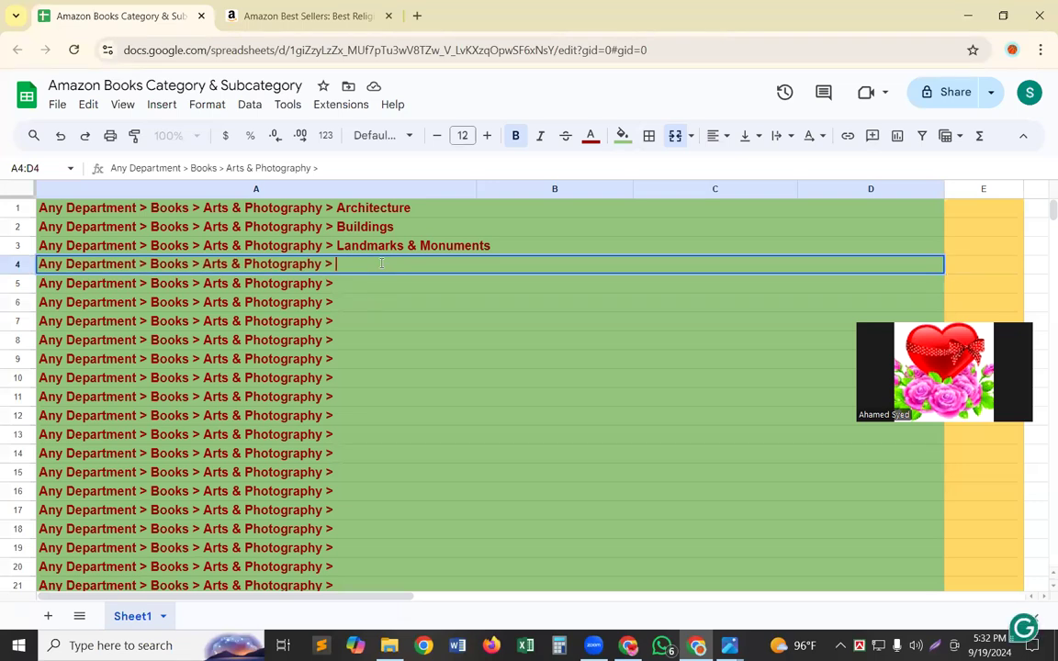
{"action": "key", "text": "ctrl+v"}
{"action": "key", "text": "BackSpace"}
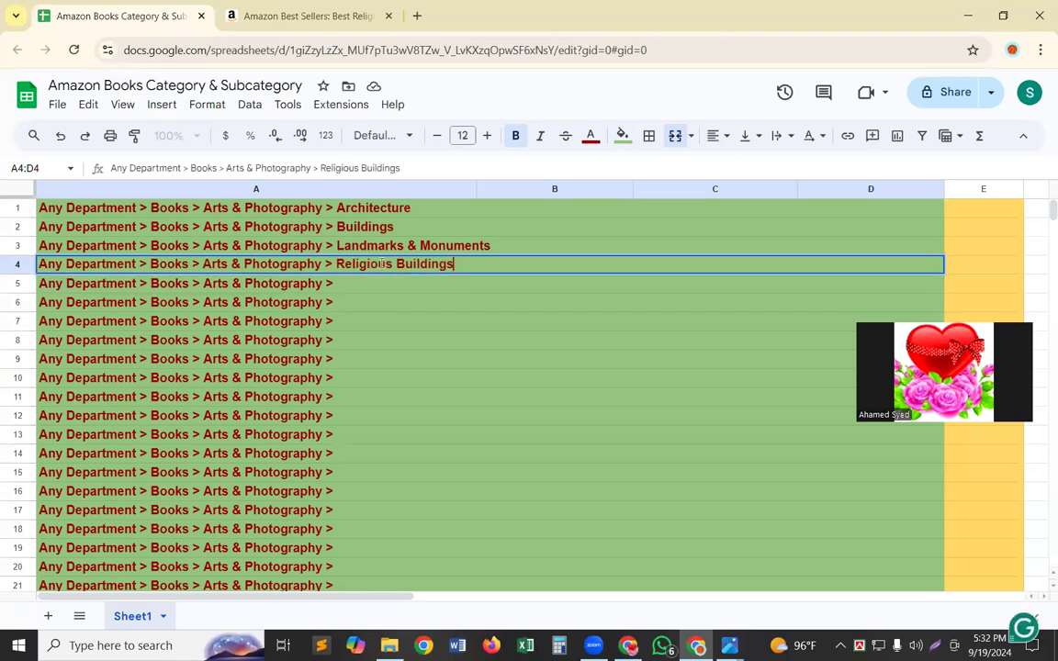
{"action": "key", "text": "ctrl+Return"}
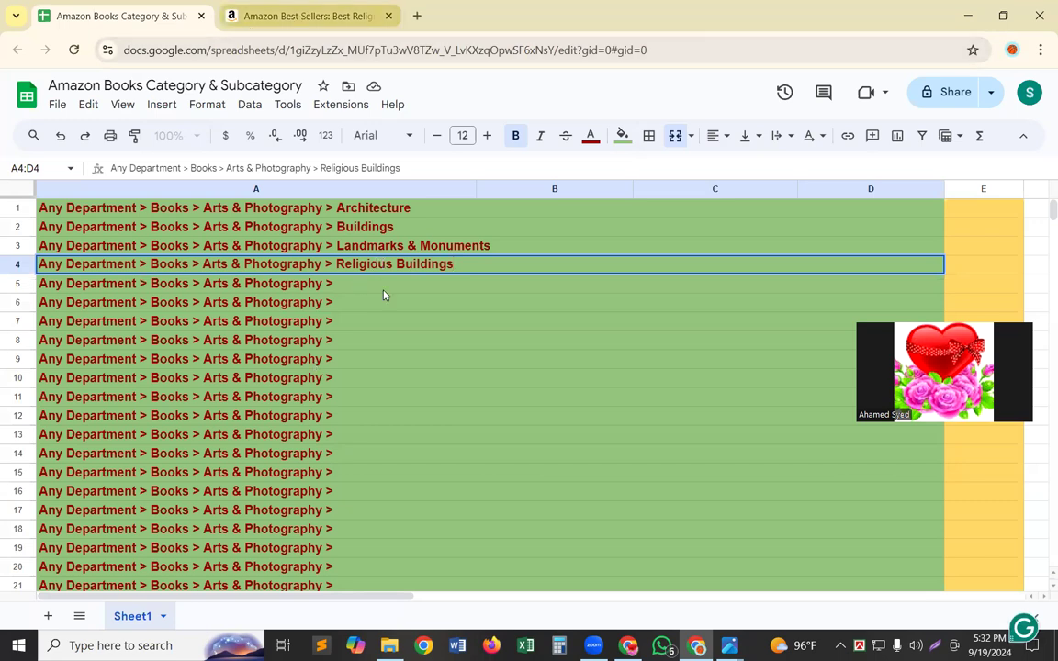
{"action": "key", "text": "Down"}
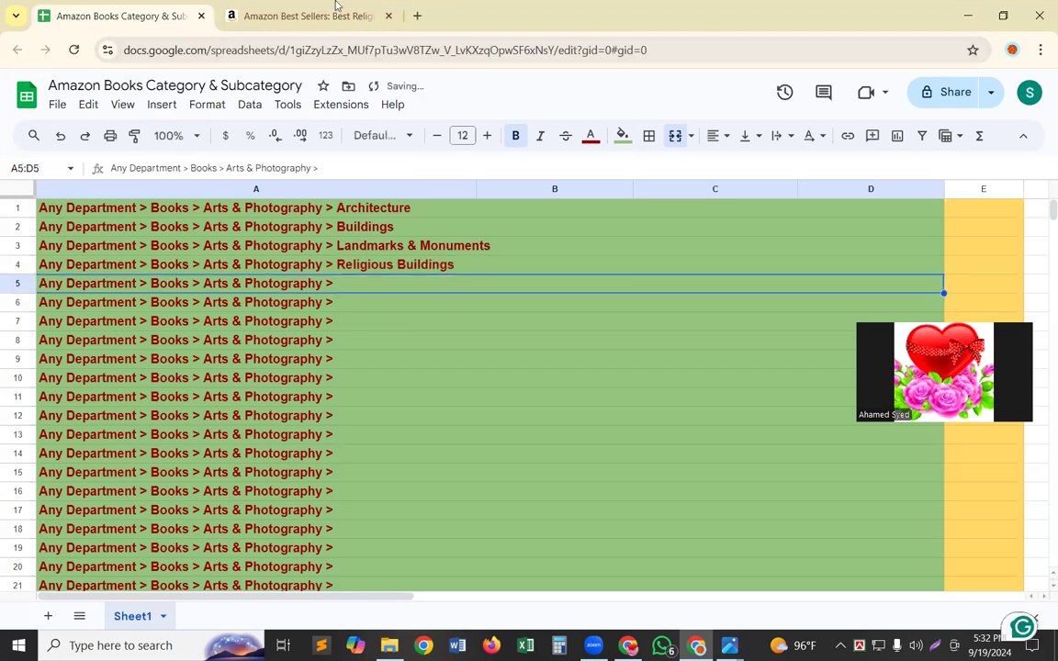
Step: Switch to the Amazon Best Sellers page, open the Residential subcategory under Buildings and copy its name
{"action": "left_click", "coordinate": [356, 9]}
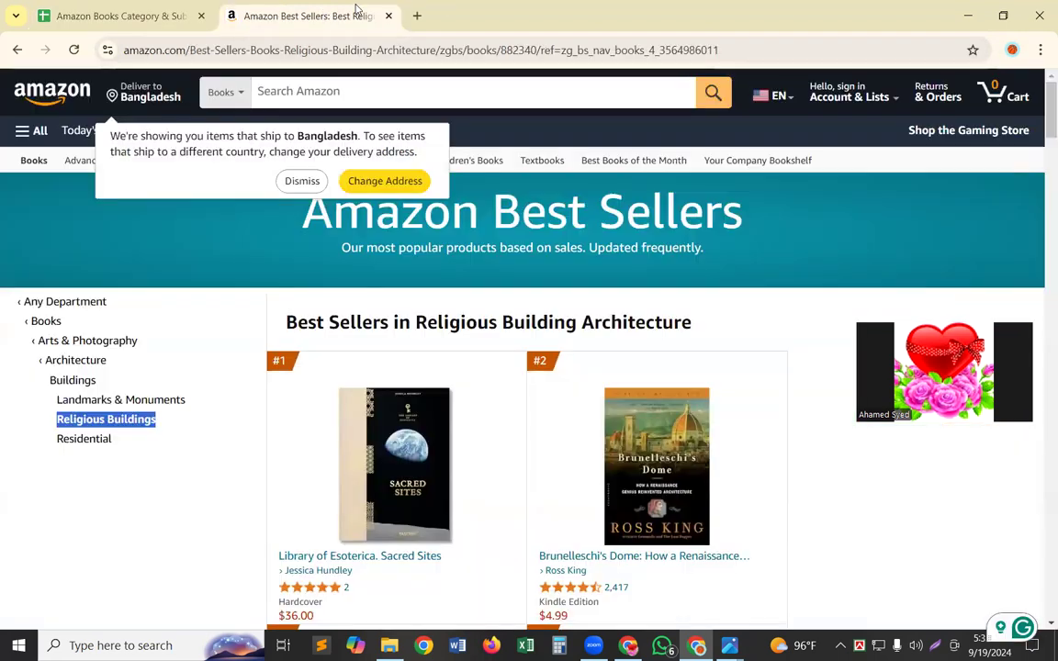
{"action": "left_click", "coordinate": [69, 444]}
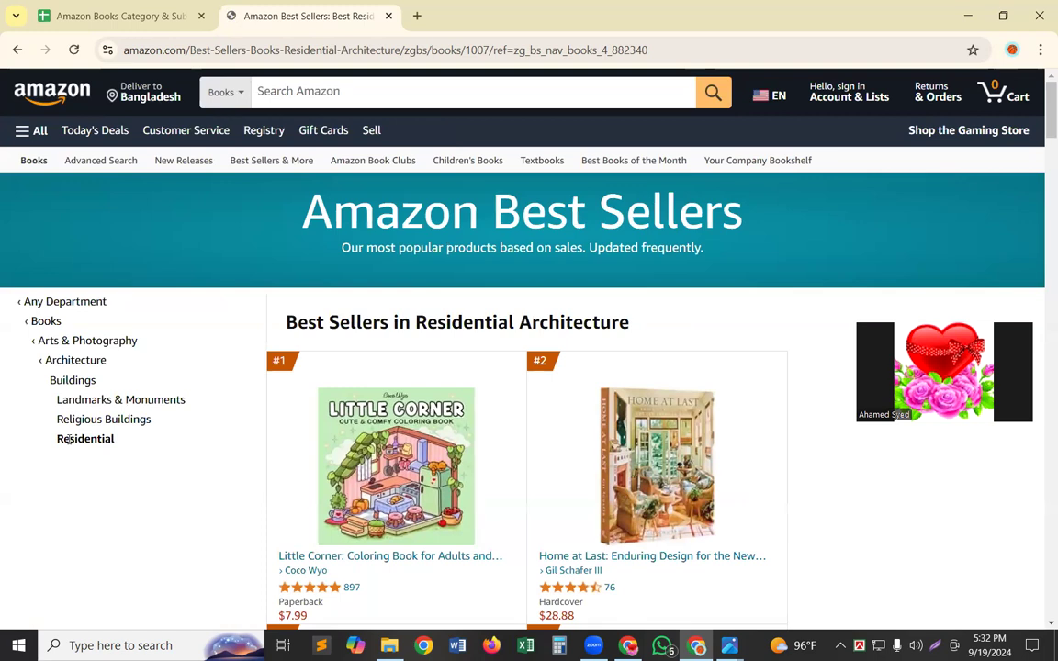
{"action": "double_click", "coordinate": [72, 439]}
{"action": "key", "text": "ctrl+c"}
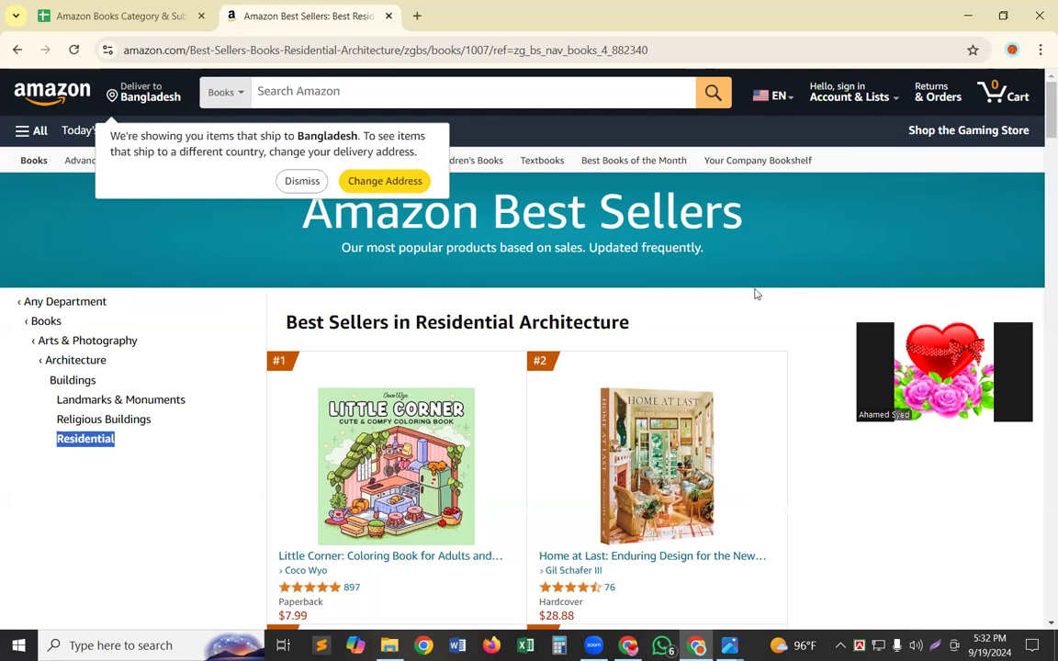
Step: Return to the Google Sheets list and append the copied "Residential" to the category path in row 5
{"action": "left_click", "coordinate": [92, 17]}
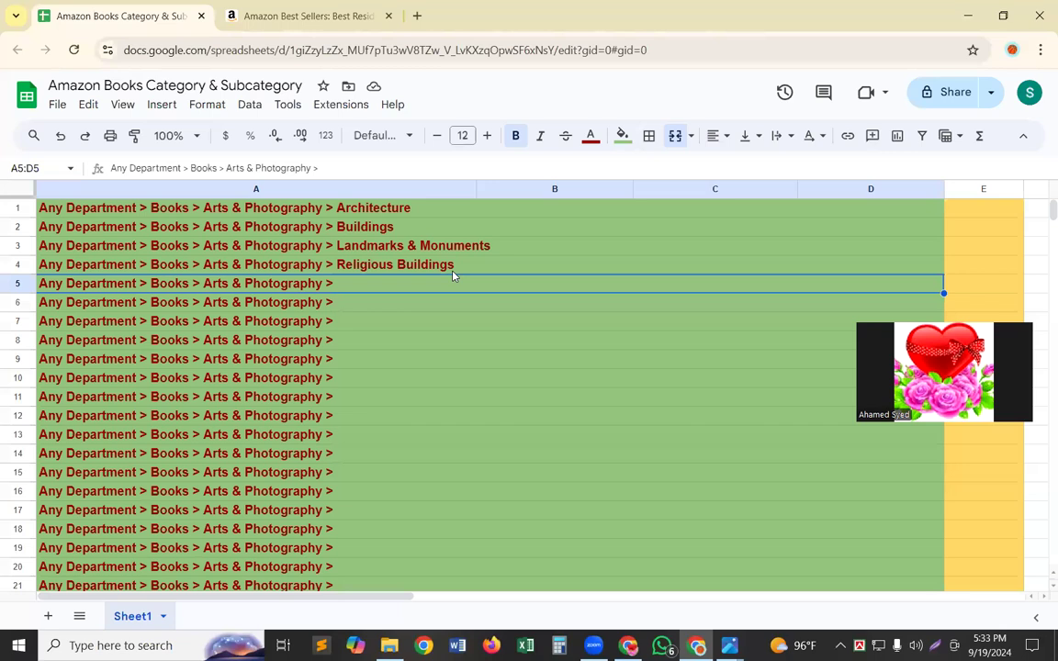
{"action": "double_click", "coordinate": [389, 284]}
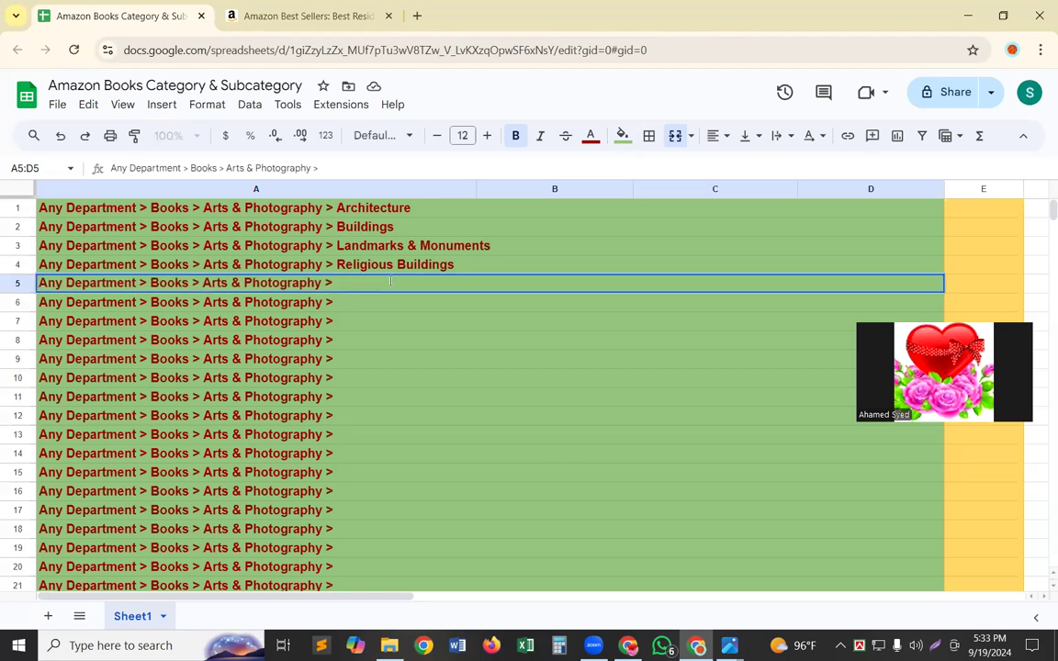
{"action": "key", "text": "ctrl+v"}
Step: Switch to the Amazon Best Sellers page, go back up to Books, open Biographies & Memoirs and copy its name
{"action": "left_click", "coordinate": [275, 15]}
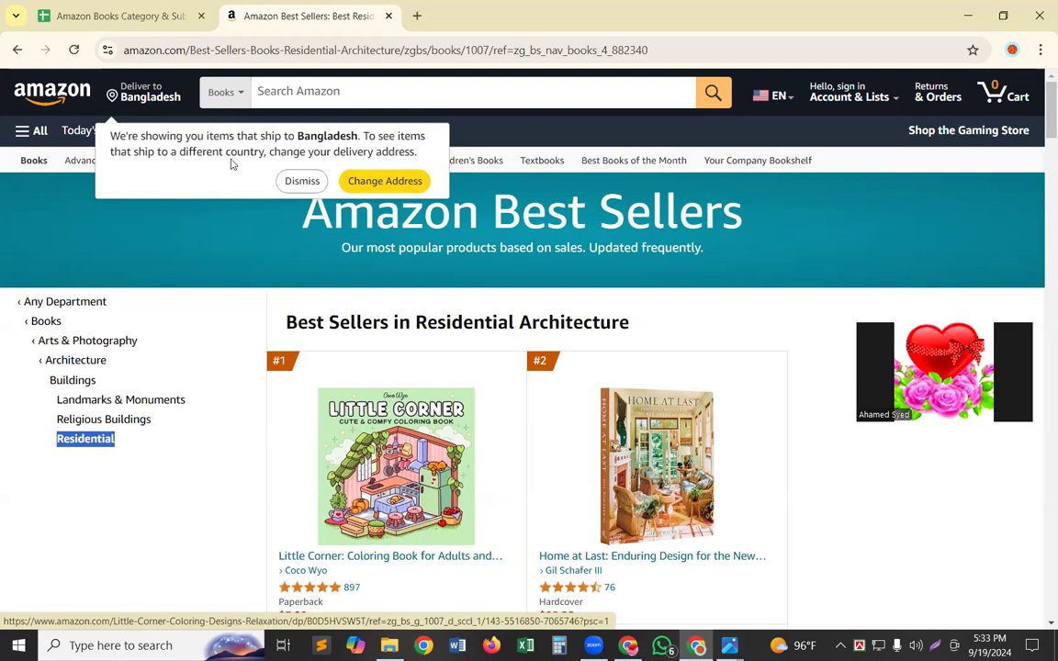
{"action": "left_click", "coordinate": [42, 326]}
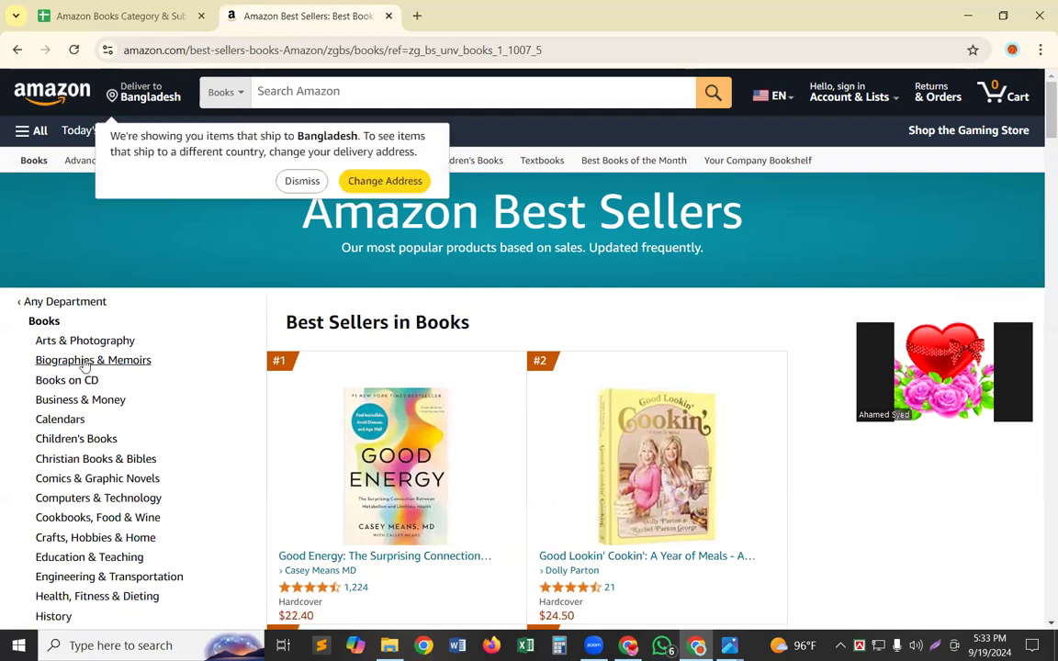
{"action": "left_click", "coordinate": [82, 365]}
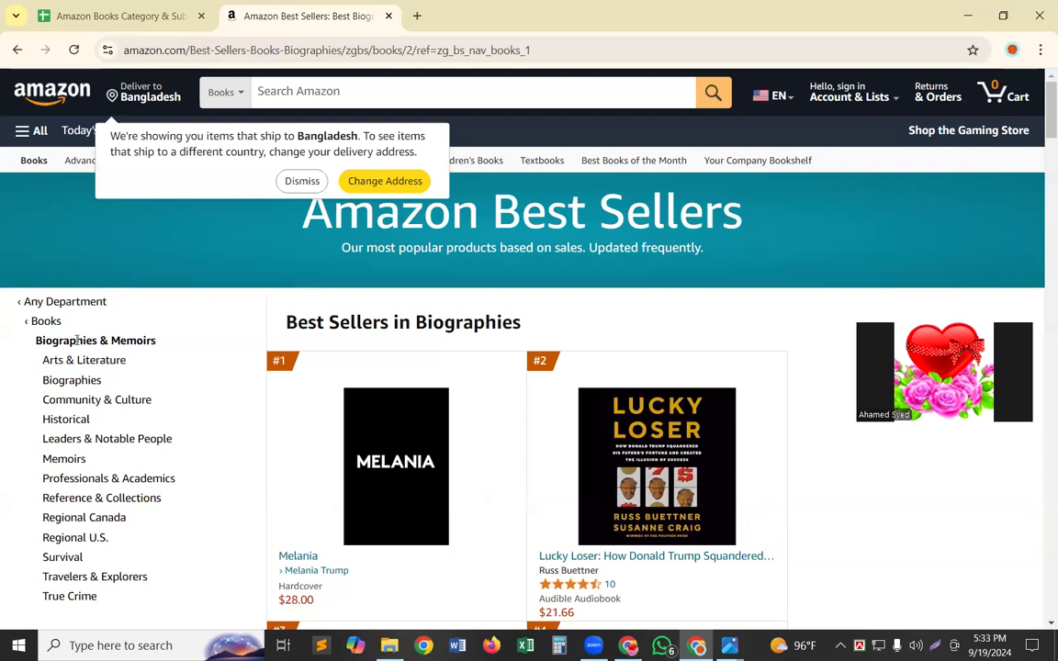
{"action": "double_click", "coordinate": [78, 340]}
{"action": "left_click", "coordinate": [78, 340]}
{"action": "key", "text": "ctrl+c"}
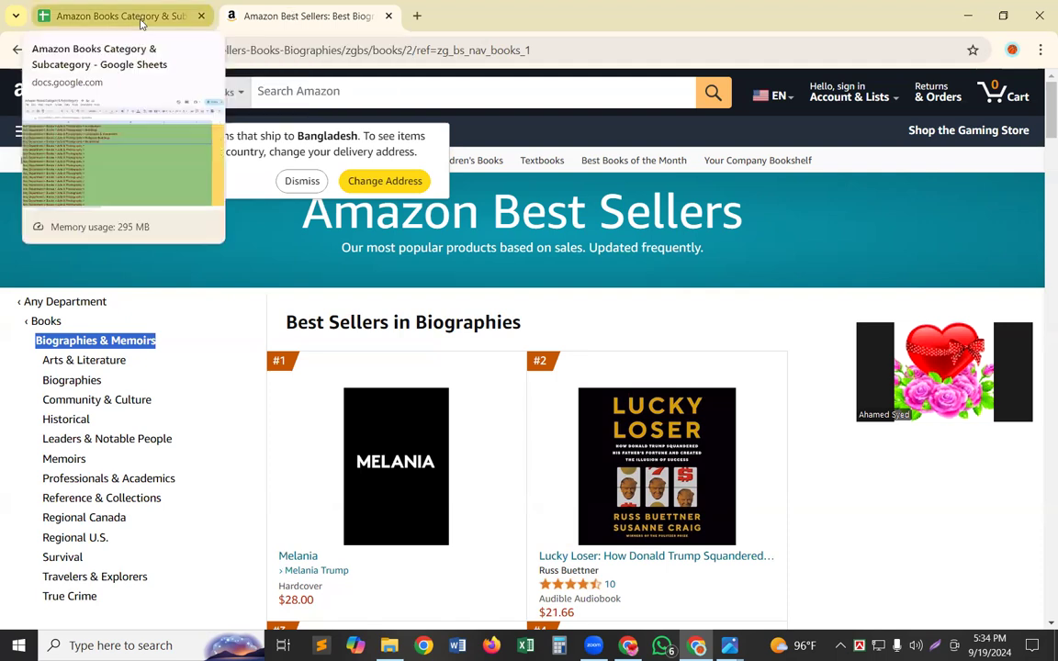
Step: Return to the Google Sheets list and replace "Arts & Photography >" in row 6 with the copied "Biographies & Memoirs" followed by ">", without the extra line break
{"action": "left_click", "coordinate": [142, 23]}
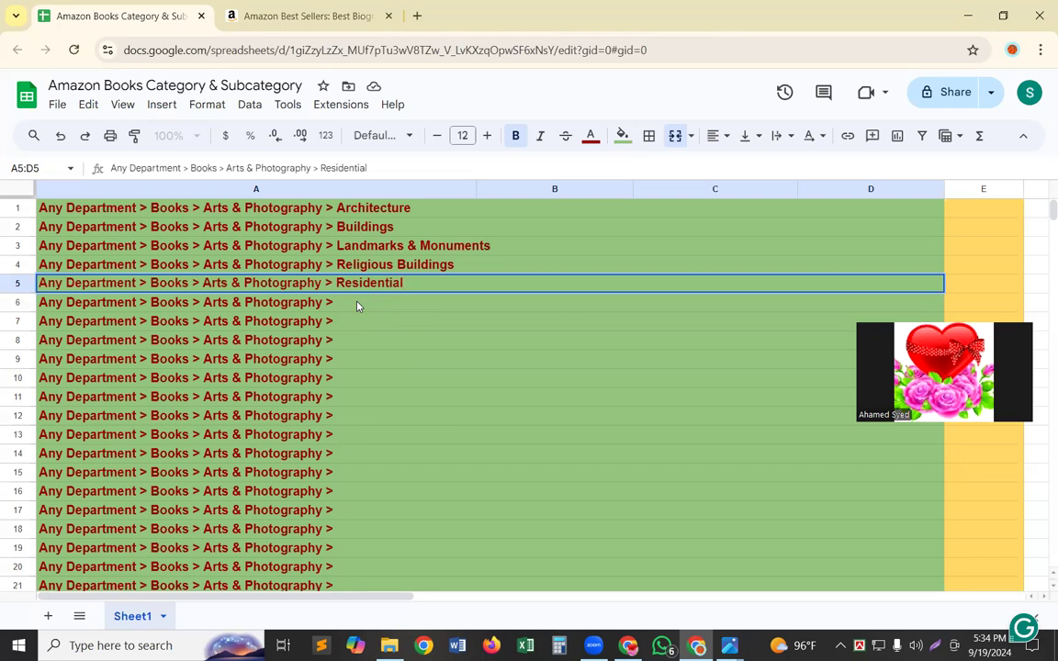
{"action": "key", "text": "Return"}
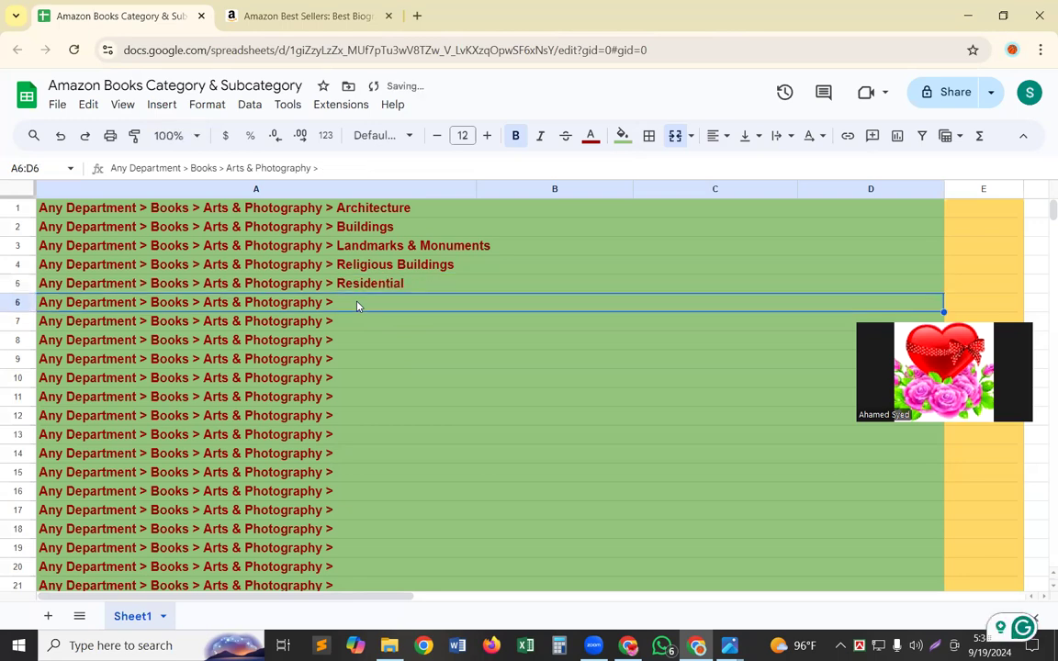
{"action": "double_click", "coordinate": [358, 304]}
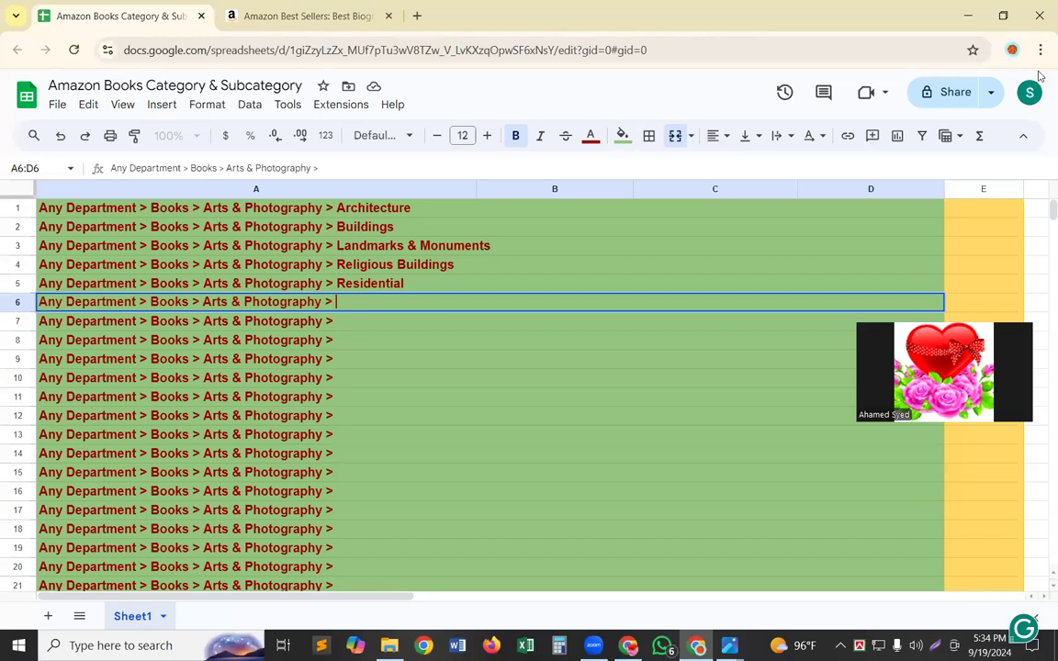
{"action": "key", "text": "BackSpace"}
{"action": "key", "text": "BackSpace"}
{"action": "key", "text": "BackSpace"}
{"action": "key", "text": "BackSpace"}
{"action": "key", "text": "BackSpace"}
{"action": "key", "text": "BackSpace"}
{"action": "key", "text": "BackSpace"}
{"action": "key", "text": "BackSpace"}
{"action": "key", "text": "BackSpace"}
{"action": "key", "text": "BackSpace"}
{"action": "key", "text": "BackSpace"}
{"action": "key", "text": "BackSpace"}
{"action": "key", "text": "BackSpace"}
{"action": "key", "text": "BackSpace"}
{"action": "key", "text": "BackSpace"}
{"action": "key", "text": "BackSpace"}
{"action": "key", "text": "BackSpace"}
{"action": "key", "text": "BackSpace"}
{"action": "key", "text": "BackSpace"}
{"action": "key", "text": "BackSpace"}
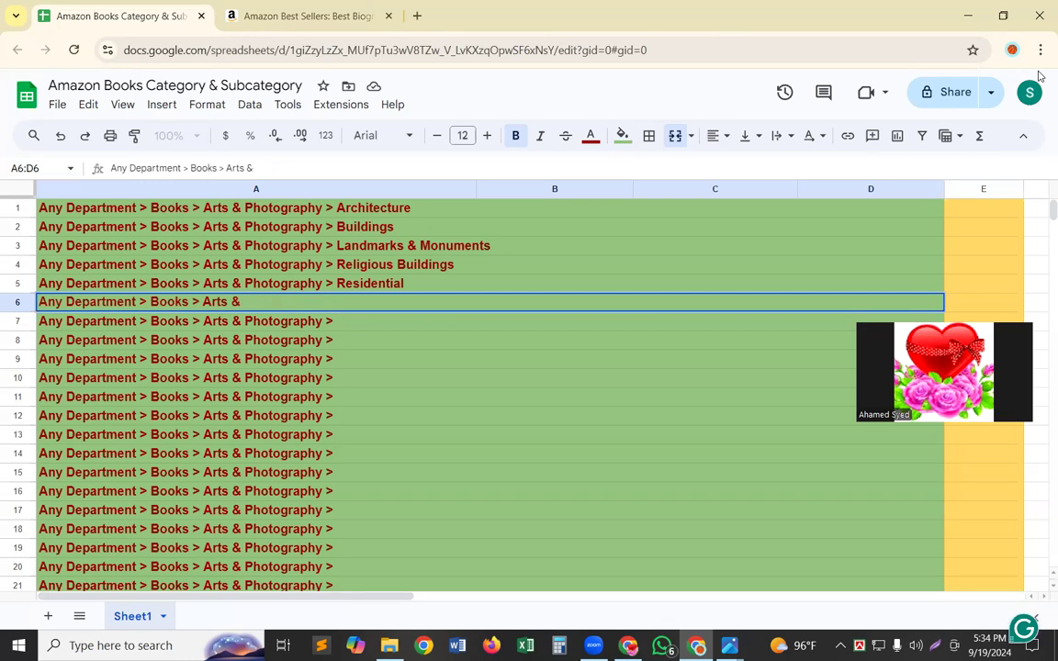
{"action": "key", "text": "BackSpace"}
{"action": "key", "text": "ctrl+v"}
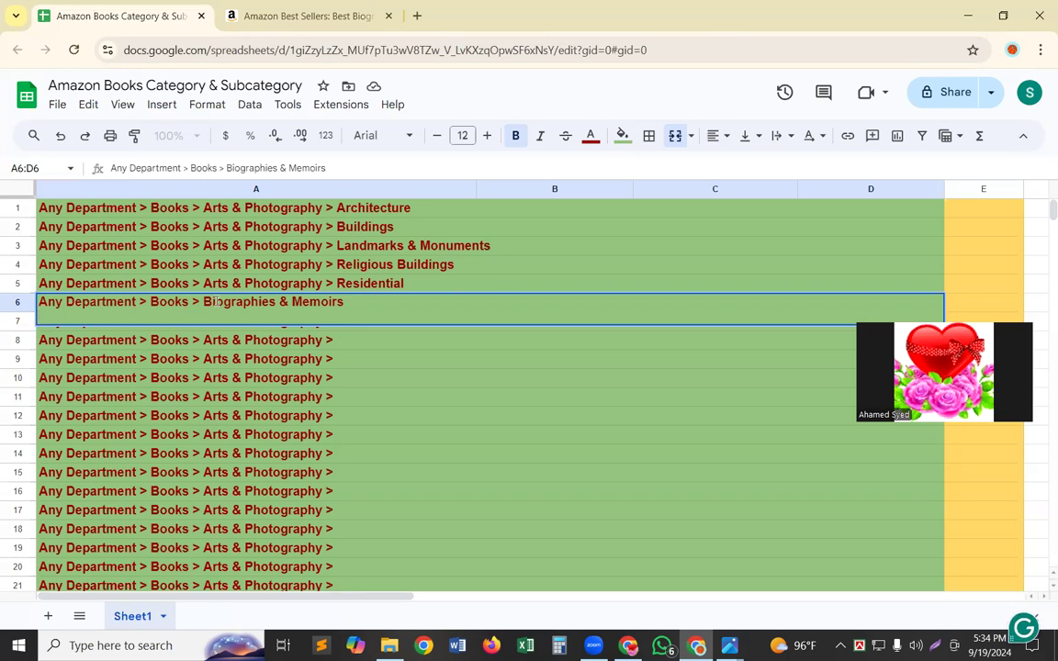
{"action": "key", "text": "BackSpace"}
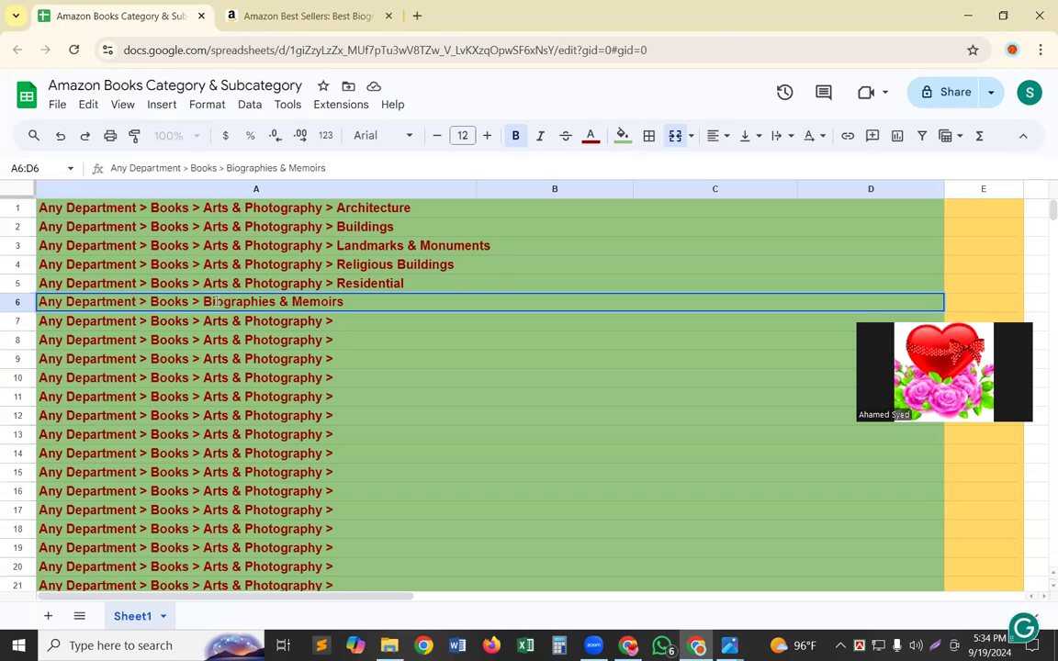
{"action": "type", "text": ">"}
{"action": "left_click", "coordinate": [538, 343]}
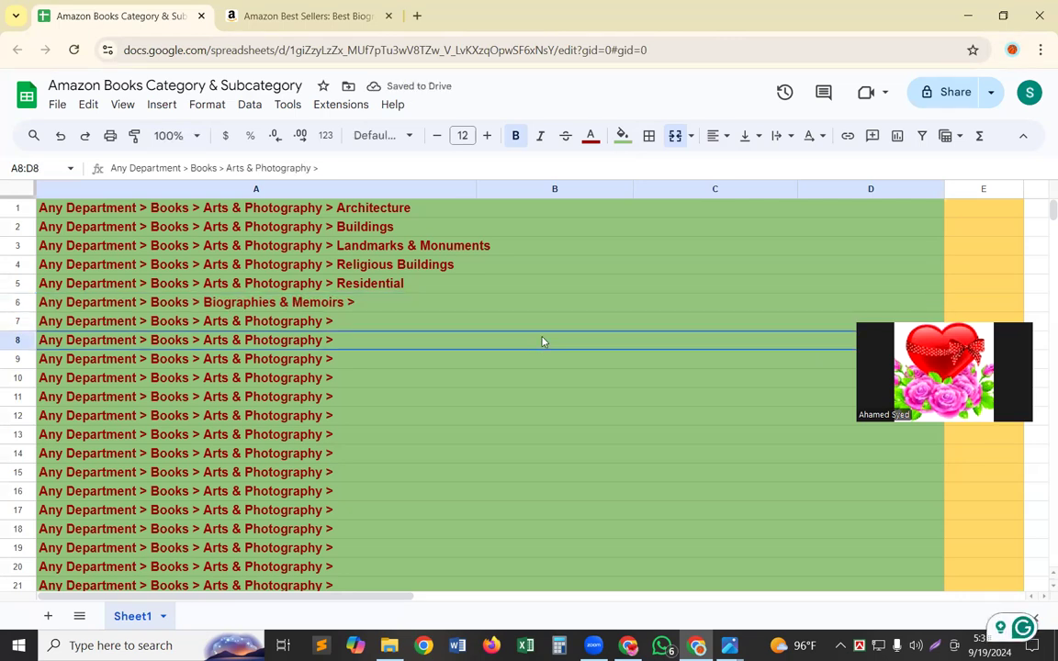
Step: Fill the Biographies & Memoirs path from row 6 down through row 18
{"action": "left_click", "coordinate": [424, 309]}
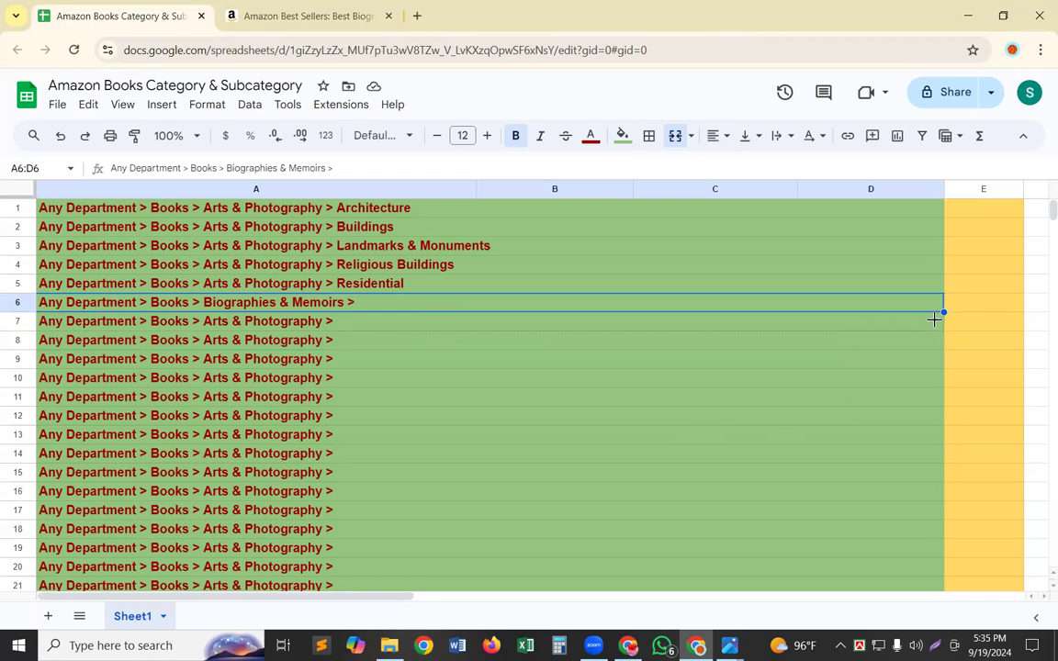
{"action": "left_click_drag", "start_coordinate": [929, 394], "coordinate": [939, 445]}
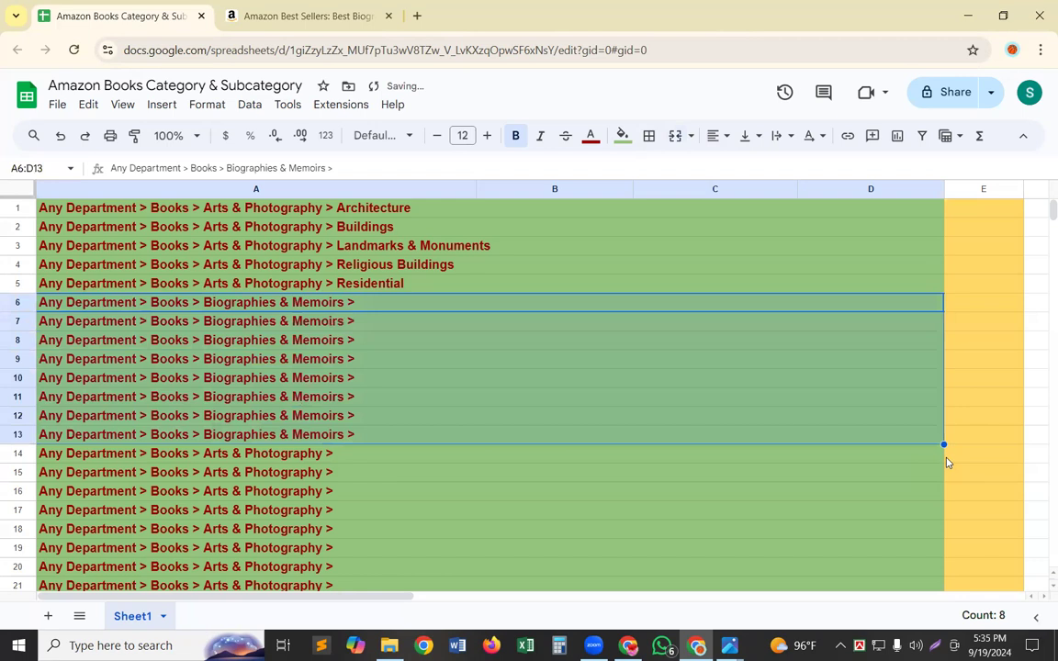
{"action": "left_click_drag", "start_coordinate": [945, 441], "coordinate": [938, 532]}
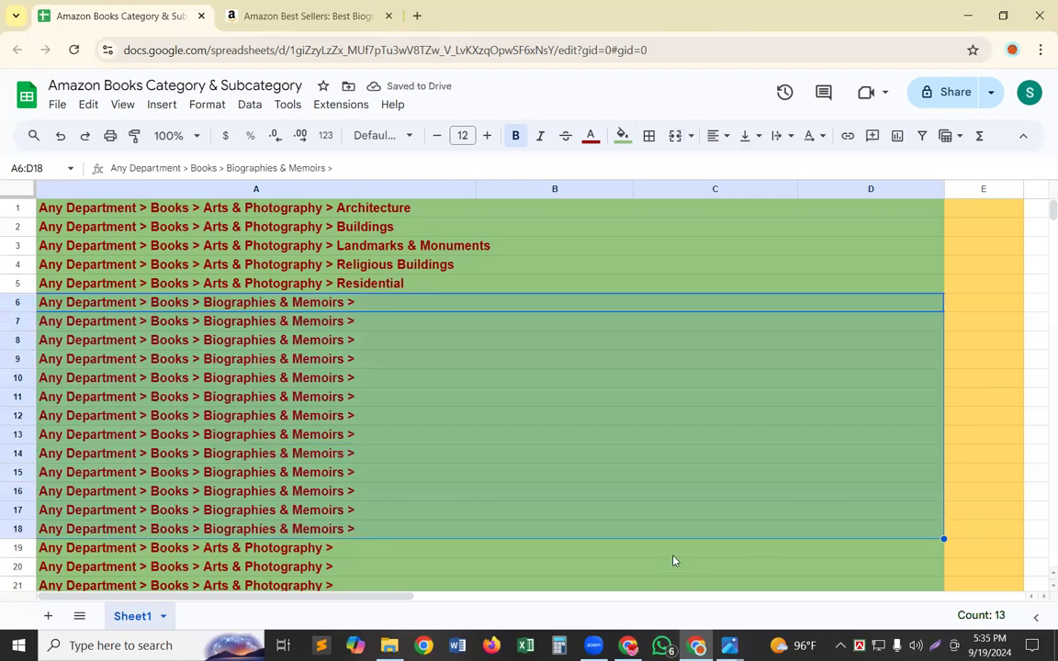
{"action": "left_click", "coordinate": [602, 552]}
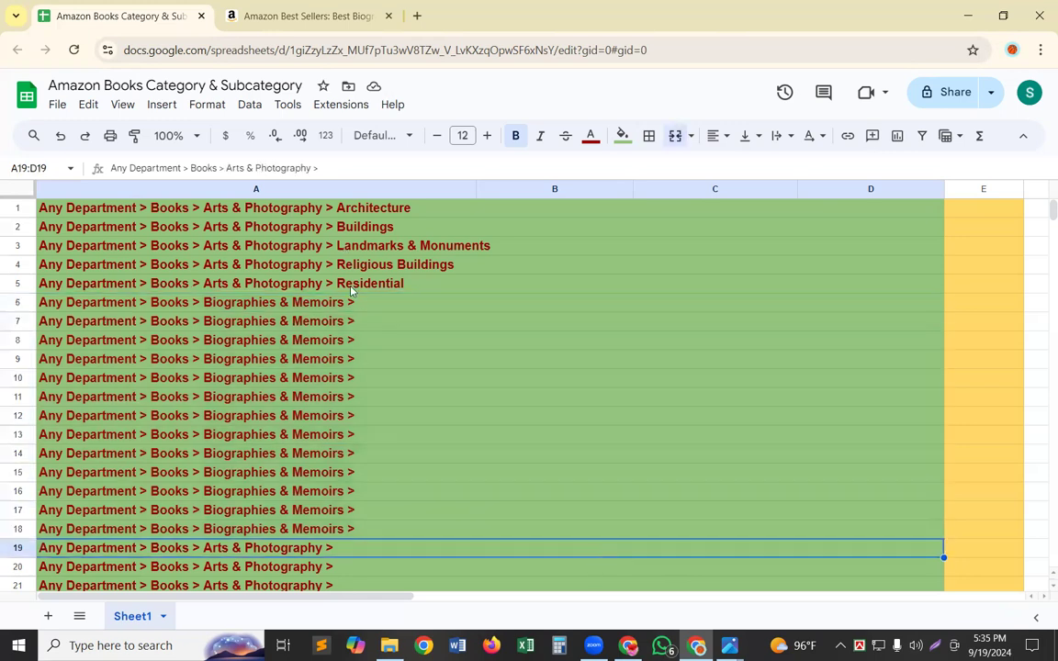
Step: Open row 6 for editing, then switch to the Amazon Best Sellers page, open Arts & Literature under Biographies & Memoirs and copy its name
{"action": "left_click", "coordinate": [400, 302]}
{"action": "key", "text": "Return"}
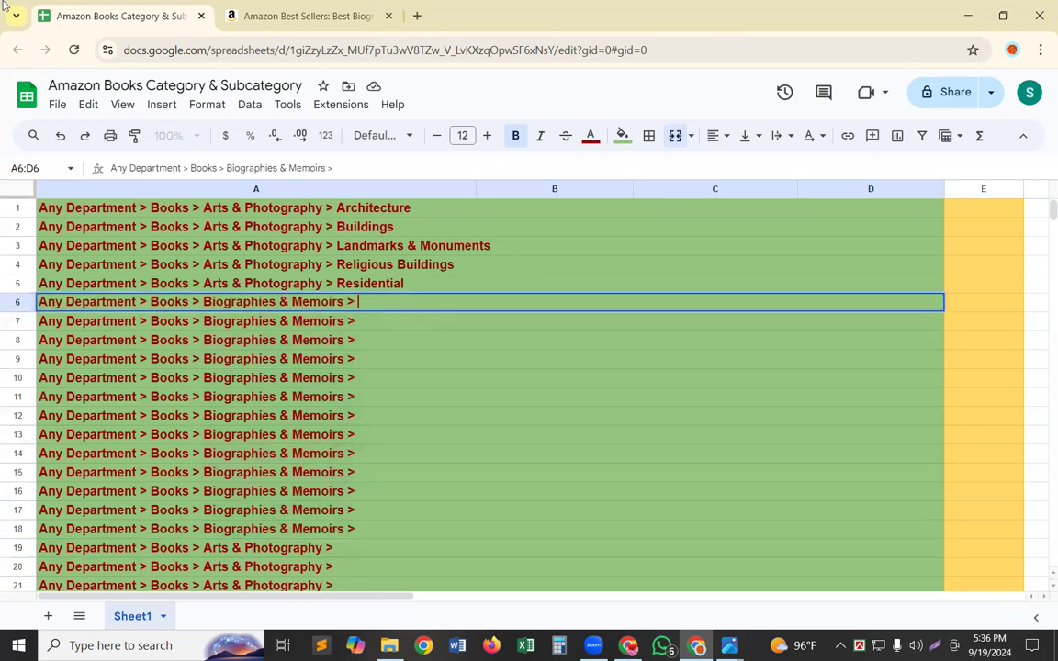
{"action": "left_click", "coordinate": [306, 15]}
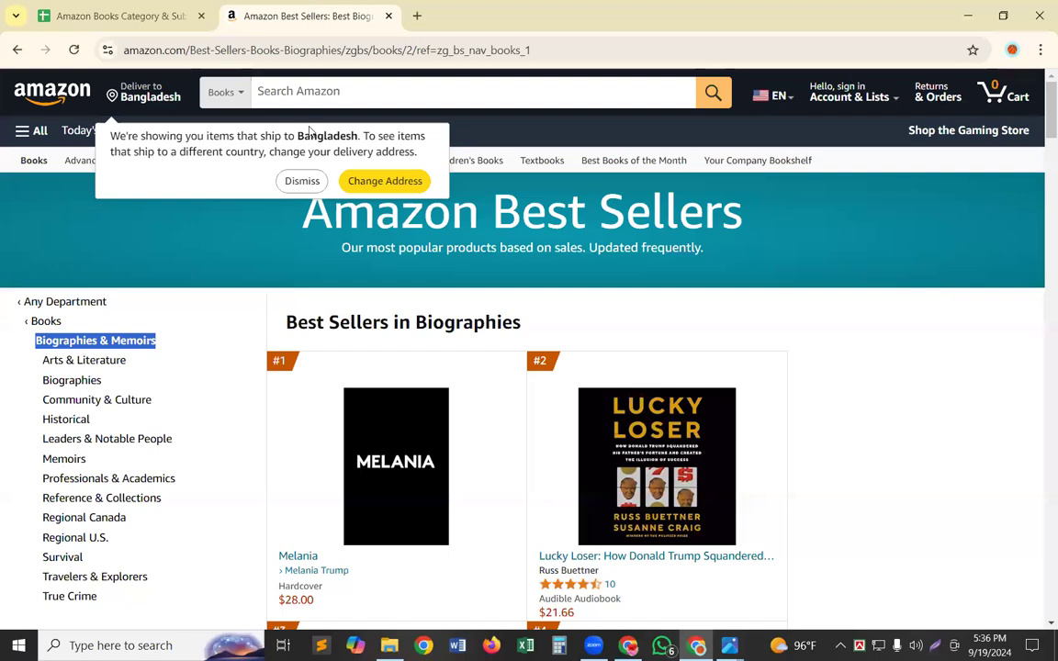
{"action": "left_click", "coordinate": [106, 362]}
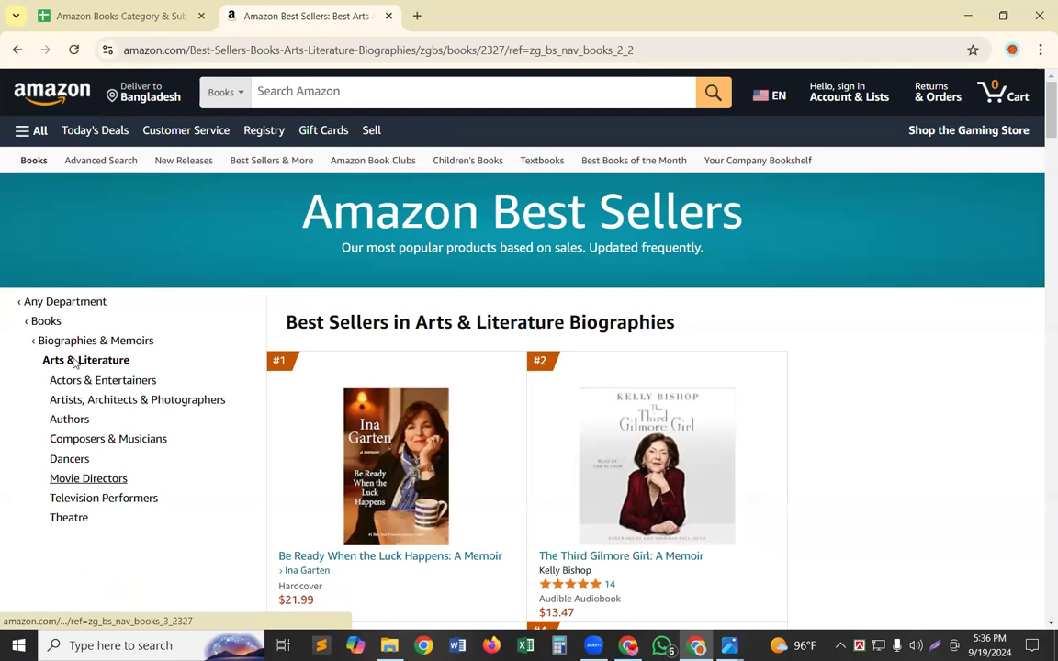
{"action": "triple_click", "coordinate": [74, 359]}
{"action": "key", "text": "ctrl+c"}
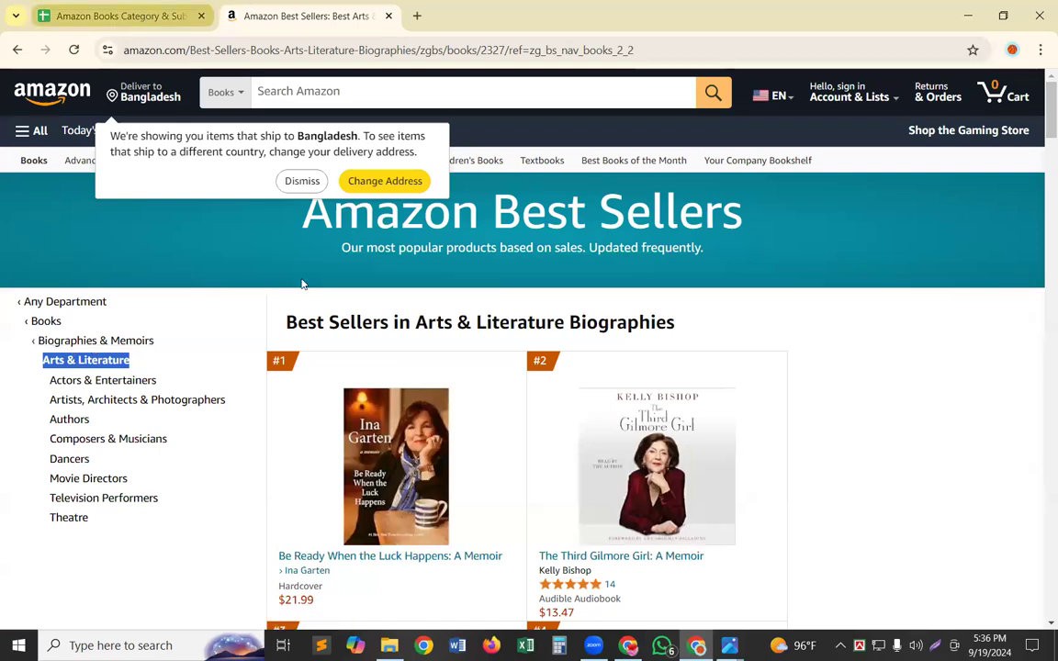
Step: Return to the Google Sheets list and append the copied "Arts & Literature" to the category path in row 6
{"action": "left_click", "coordinate": [145, 15]}
{"action": "double_click", "coordinate": [392, 304]}
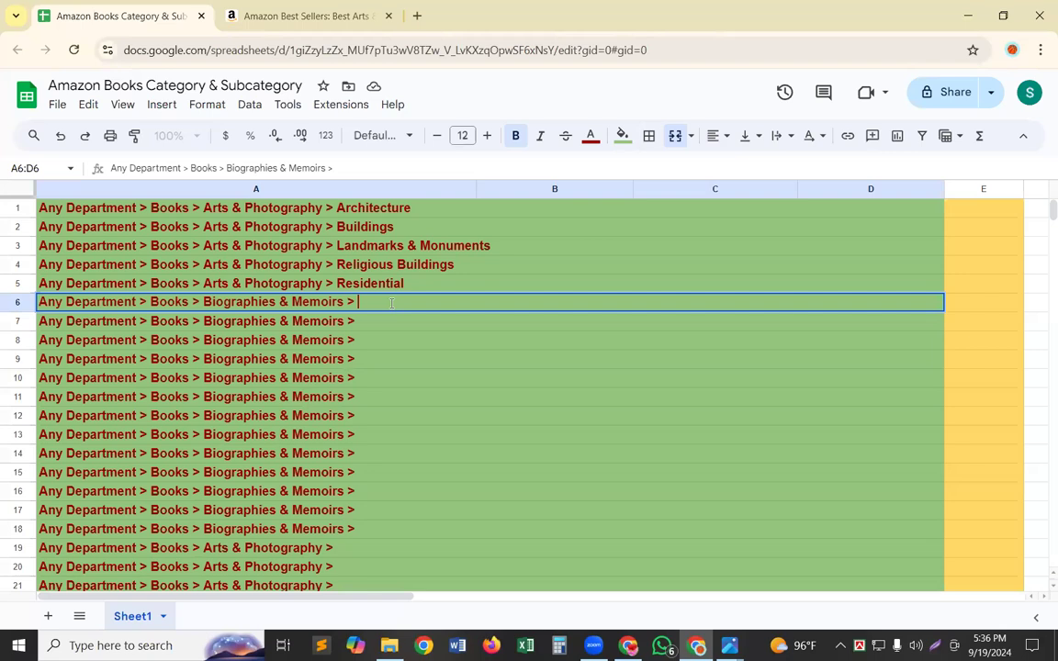
{"action": "key", "text": "ctrl+v"}
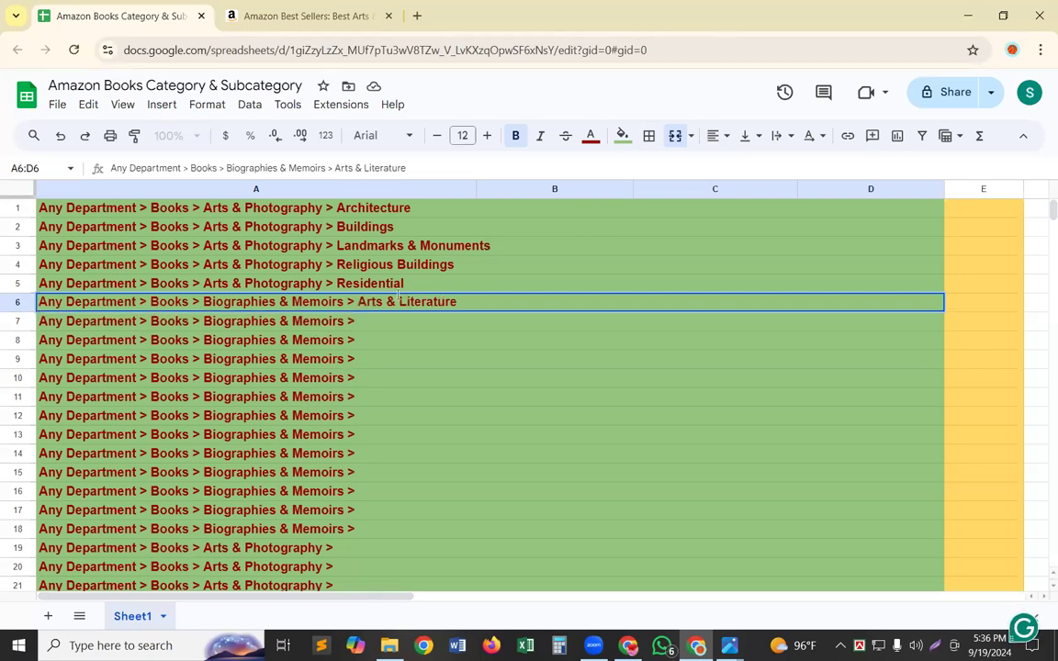
{"action": "left_click", "coordinate": [390, 319]}
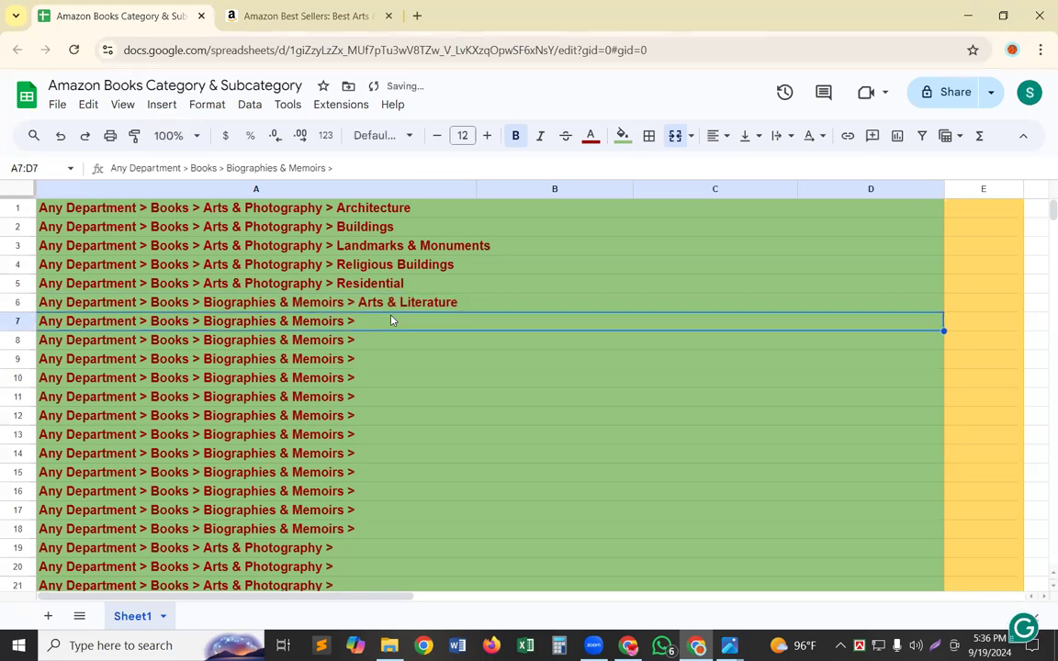
Step: Switch to the Amazon Best Sellers page, open the Actors & Entertainers subcategory under Arts & Literature and copy its name
{"action": "left_click", "coordinate": [262, 18]}
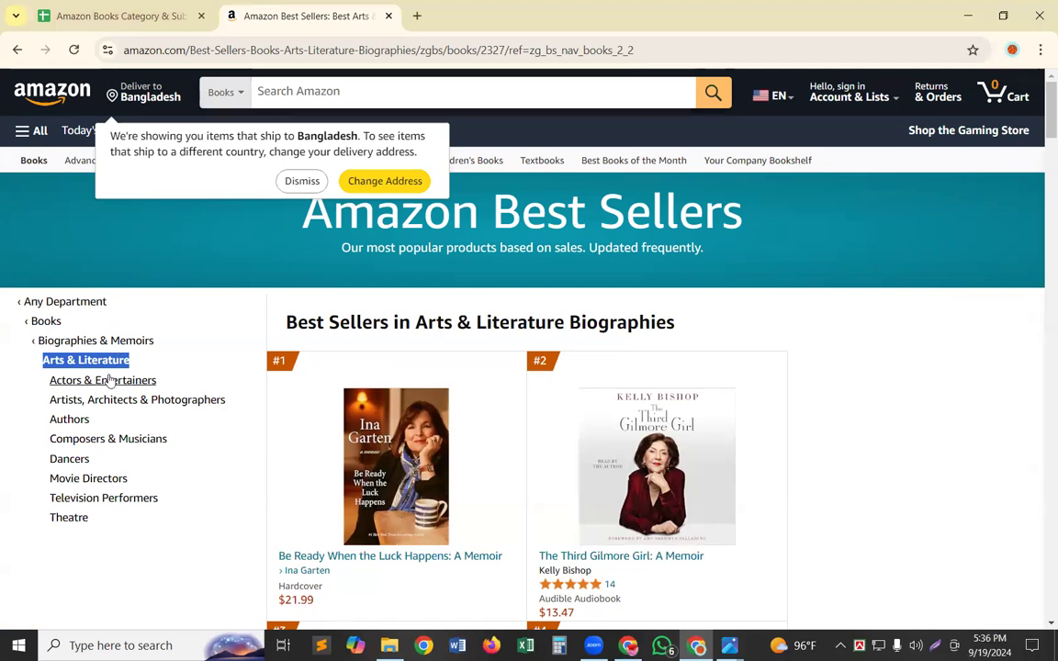
{"action": "left_click", "coordinate": [109, 372]}
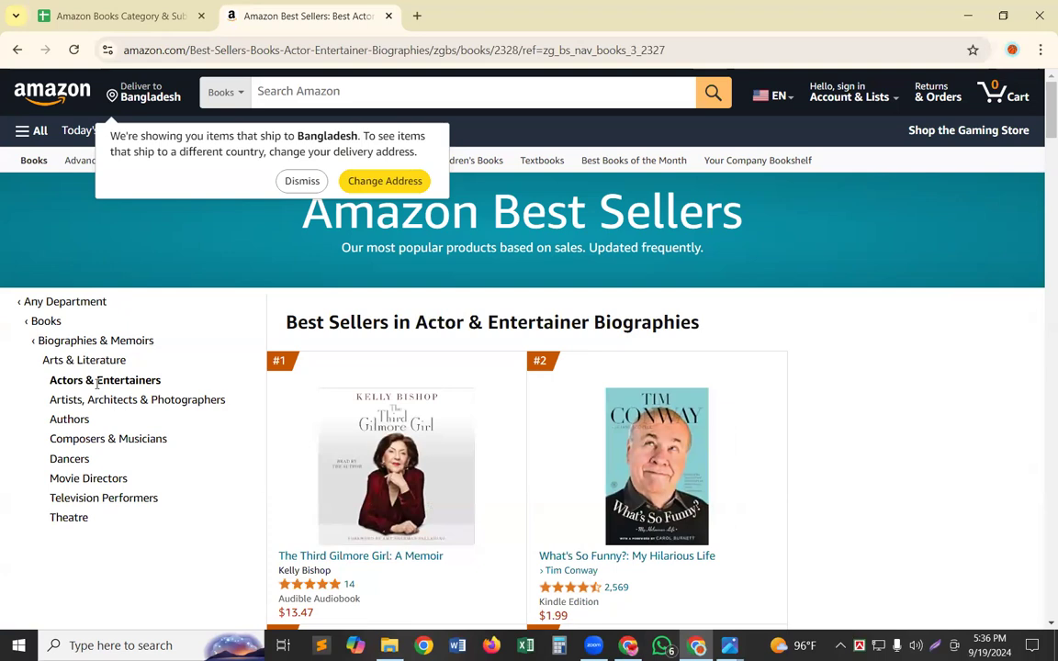
{"action": "triple_click", "coordinate": [96, 383]}
{"action": "key", "text": "ctrl+c"}
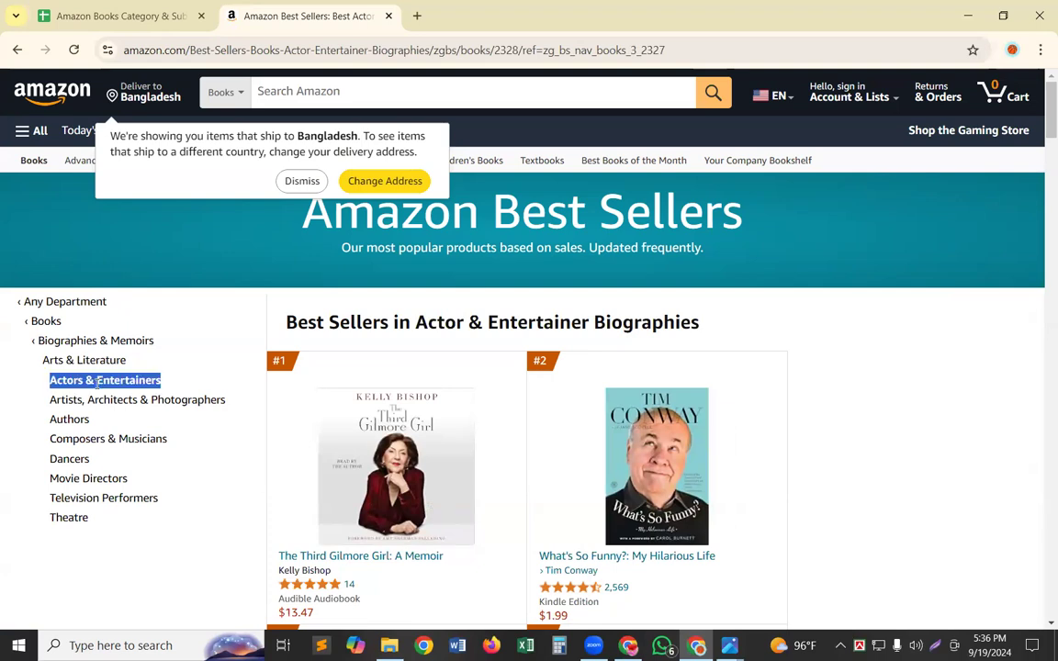
Step: Return to the Google Sheets list and append "Actors & Entertainers" to the path in row 7, removing the extra line break
{"action": "left_click", "coordinate": [129, 15]}
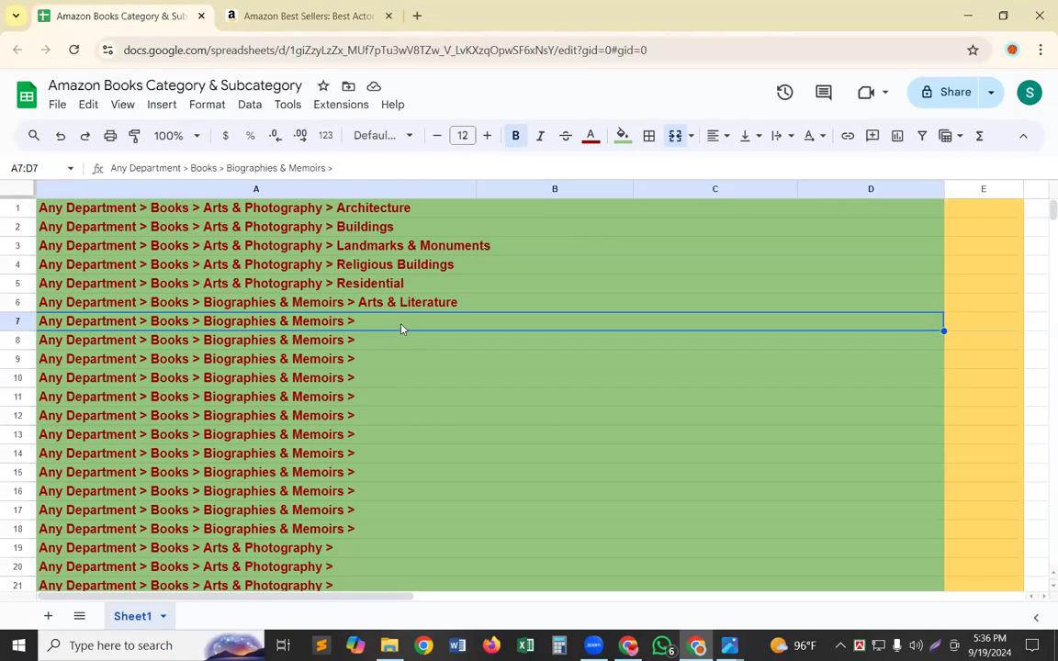
{"action": "double_click", "coordinate": [401, 323]}
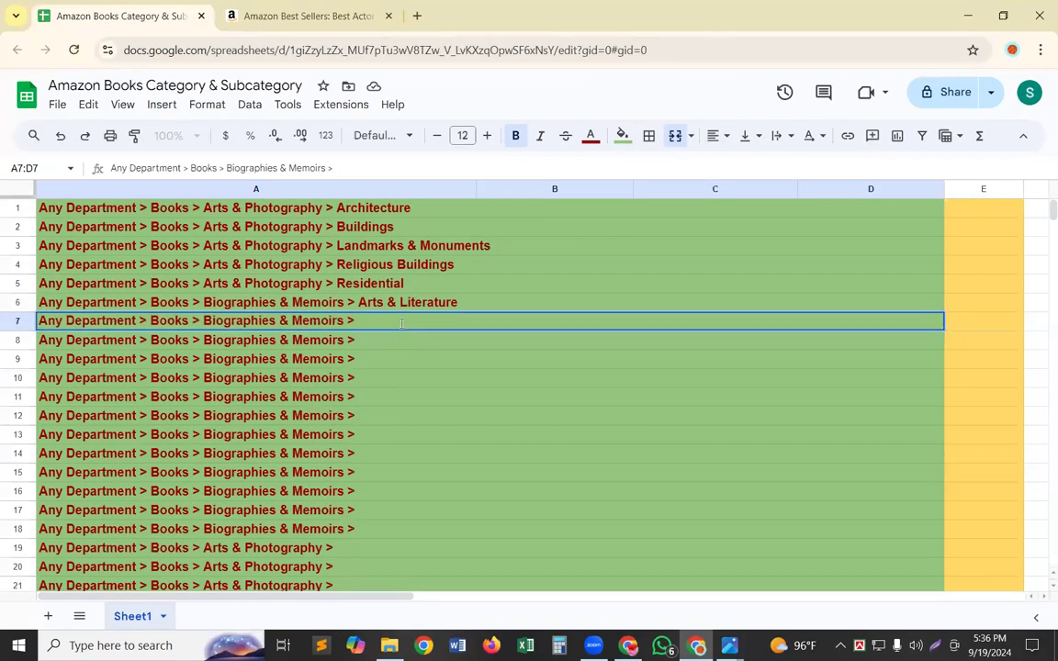
{"action": "key", "text": "ctrl+v"}
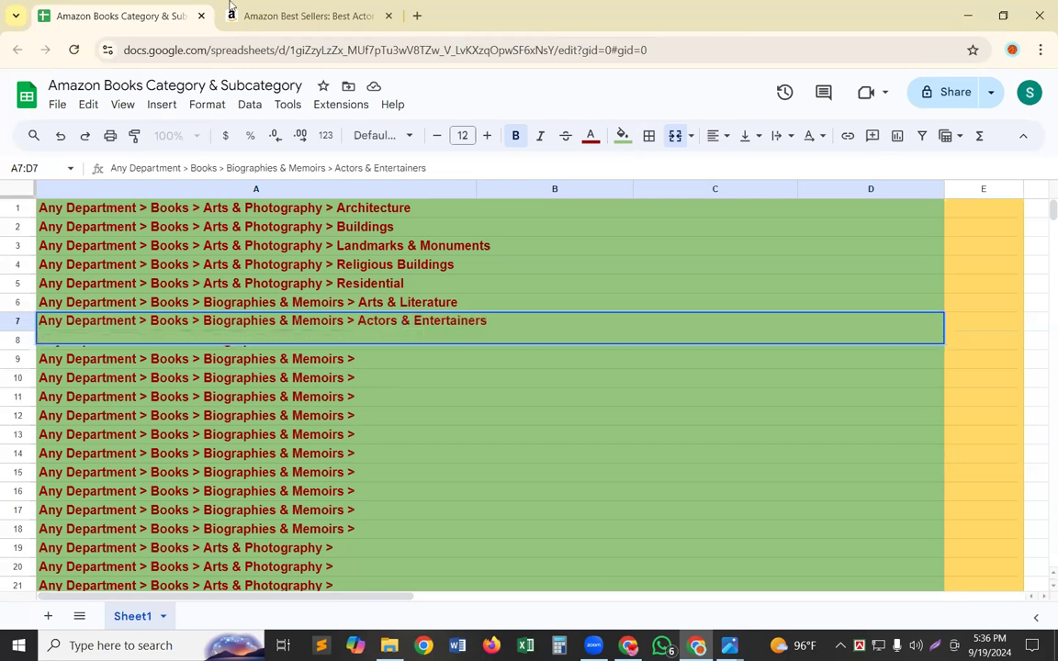
{"action": "key", "text": "BackSpace"}
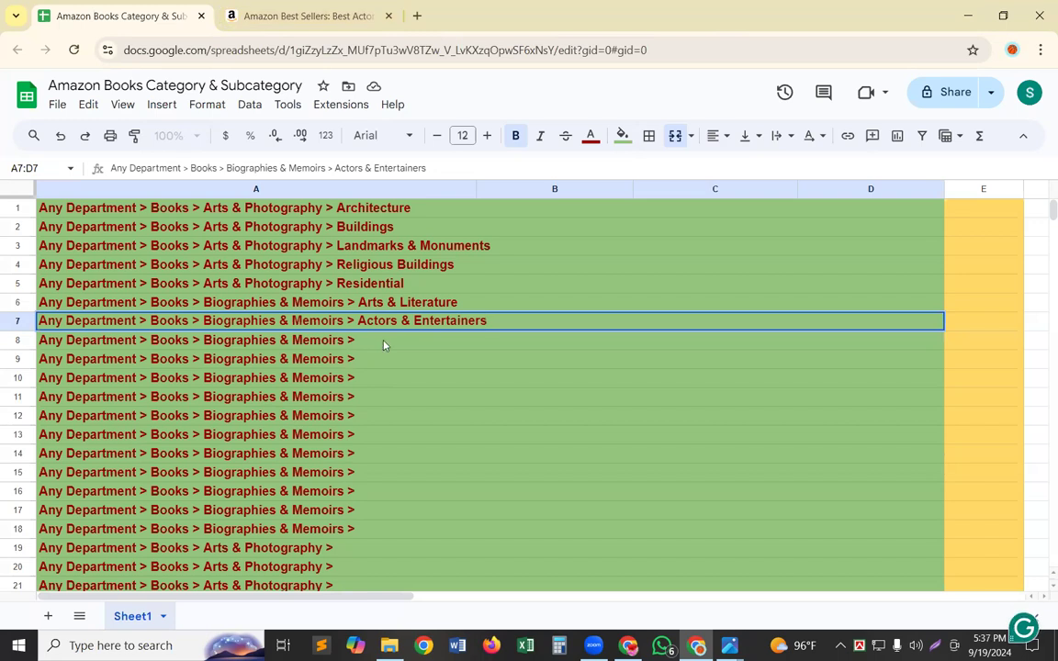
{"action": "left_click", "coordinate": [383, 345]}
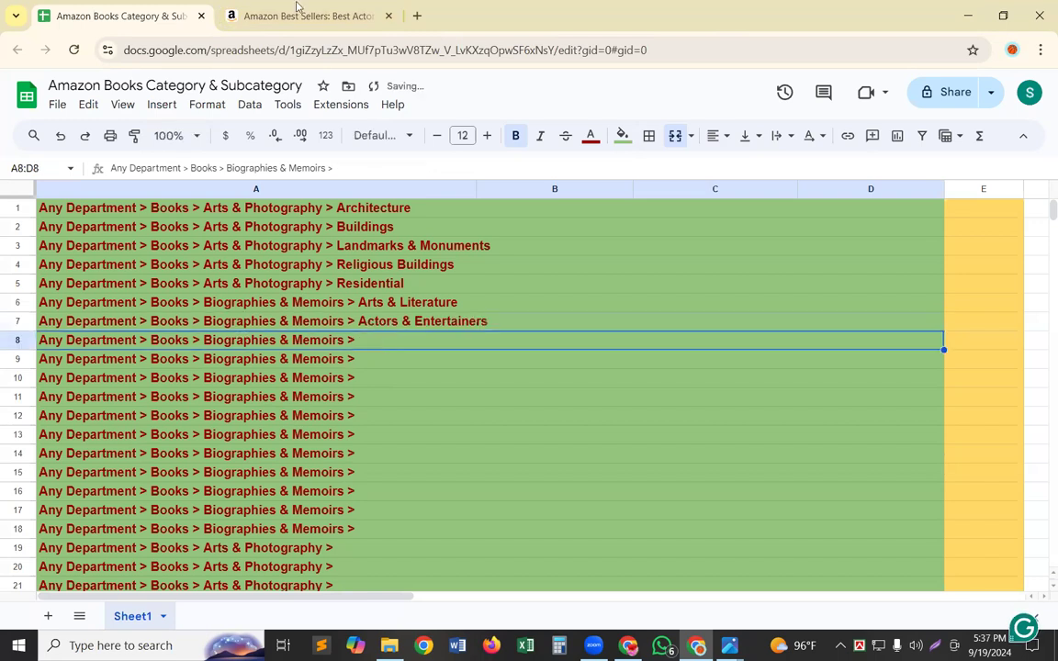
Step: Switch to the Amazon Best Sellers page, open the Artists, Architects & Photographers subcategory and copy its name
{"action": "key", "text": "ctrl+Tab"}
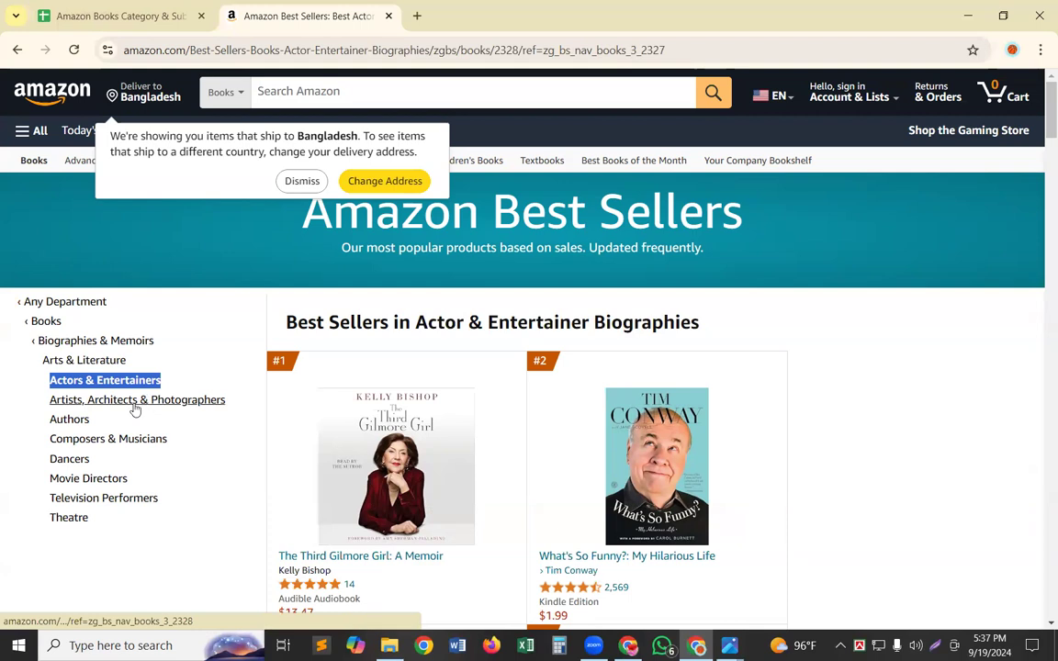
{"action": "left_click", "coordinate": [135, 402]}
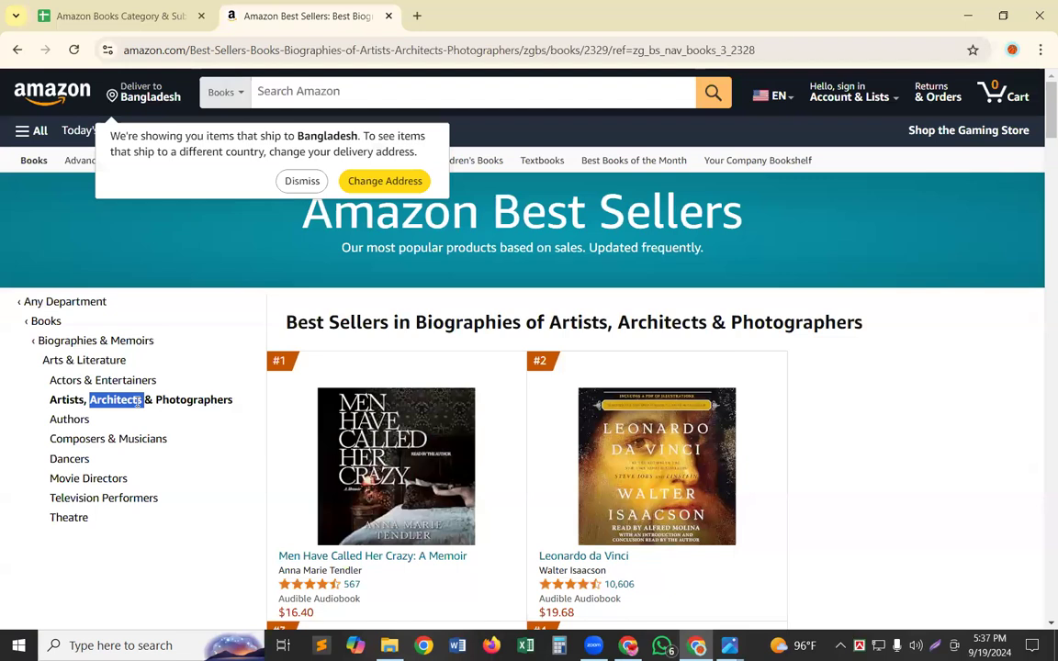
{"action": "triple_click", "coordinate": [138, 401]}
{"action": "key", "text": "ctrl+c"}
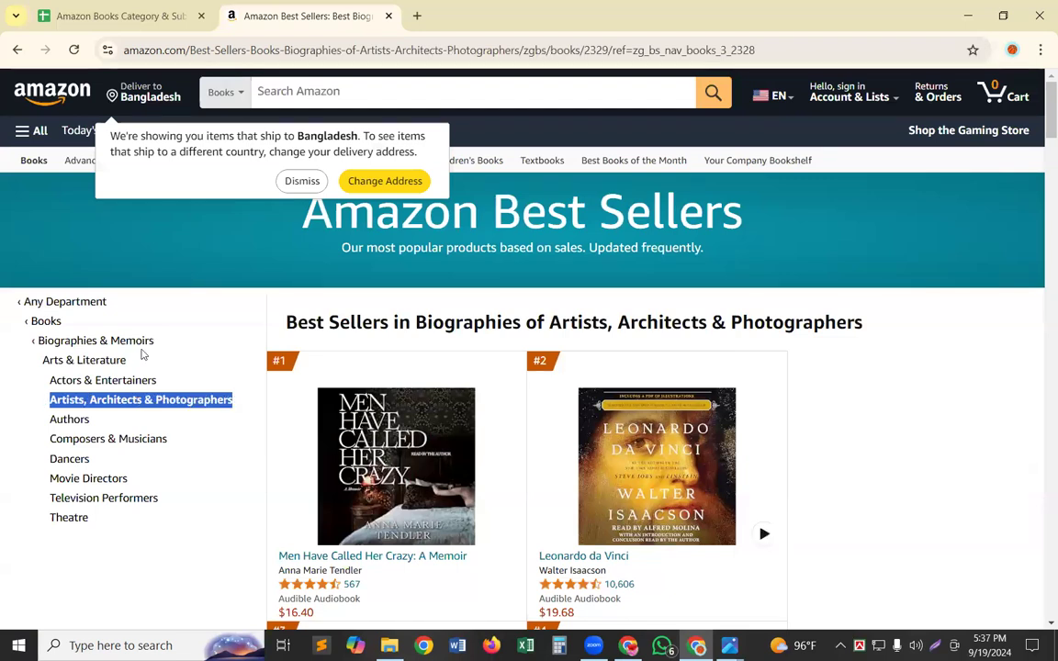
Step: Return to the Google Sheets list and append the copied "Artists, Architects & Photographers" to the category path in row 8
{"action": "left_click", "coordinate": [129, 18]}
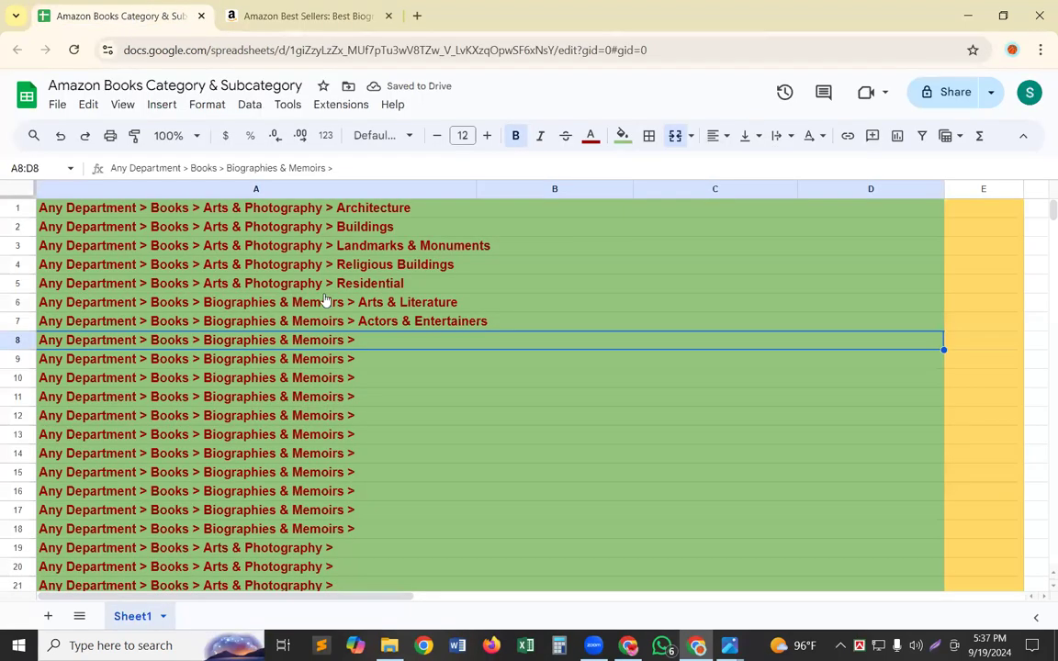
{"action": "double_click", "coordinate": [384, 346]}
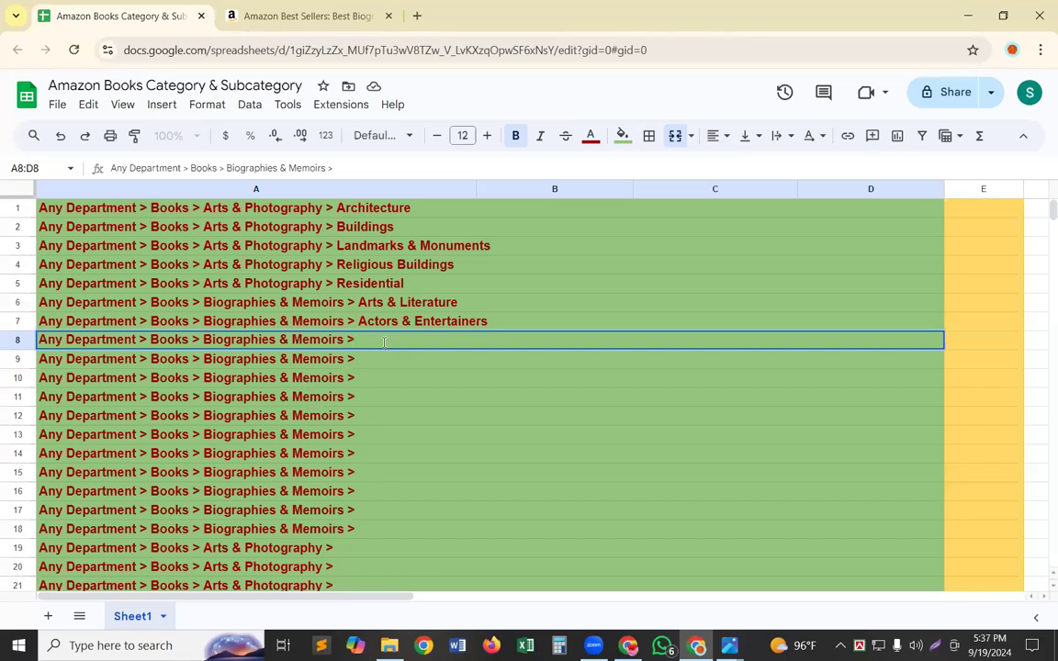
{"action": "key", "text": "ctrl+v"}
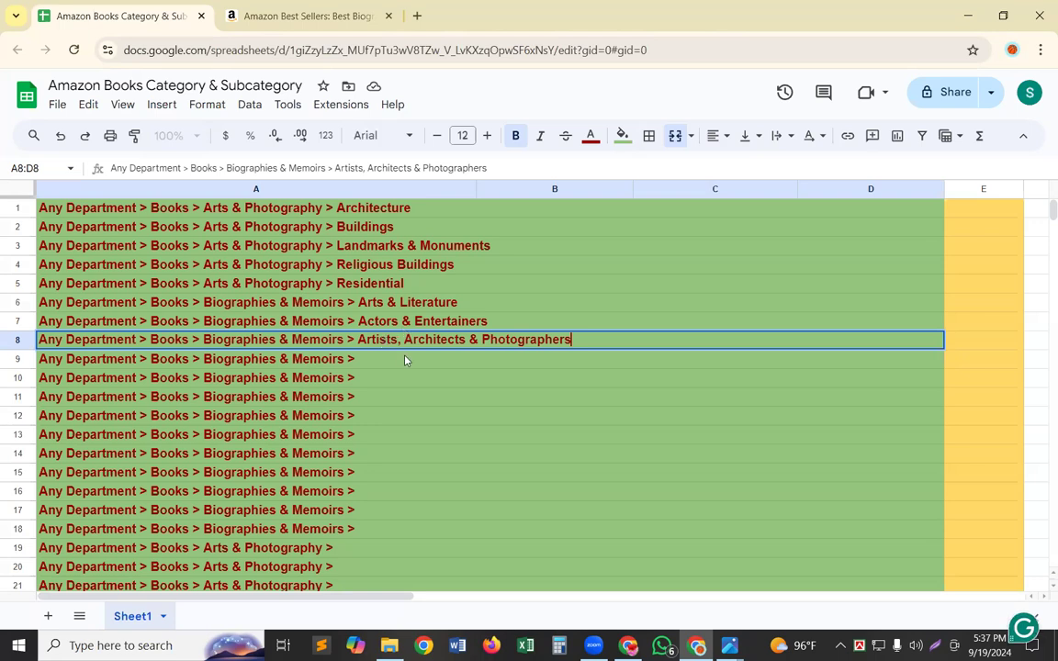
{"action": "key", "text": "Return"}
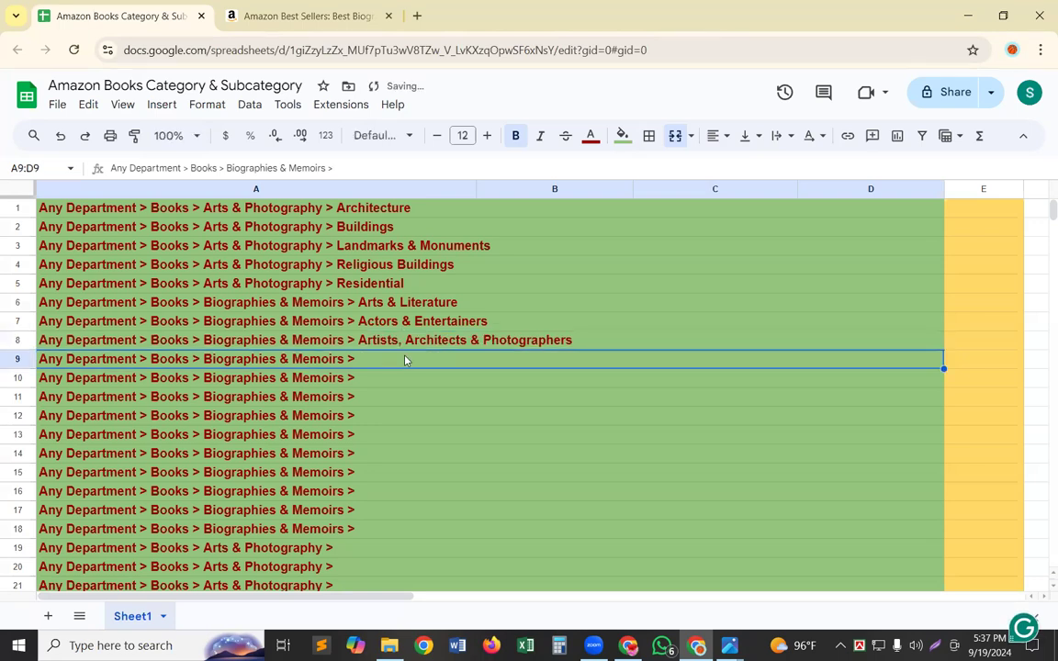
Step: Switch to the Amazon Best Sellers page, open the Authors subcategory under Arts & Literature and copy its name
{"action": "left_click", "coordinate": [292, 18]}
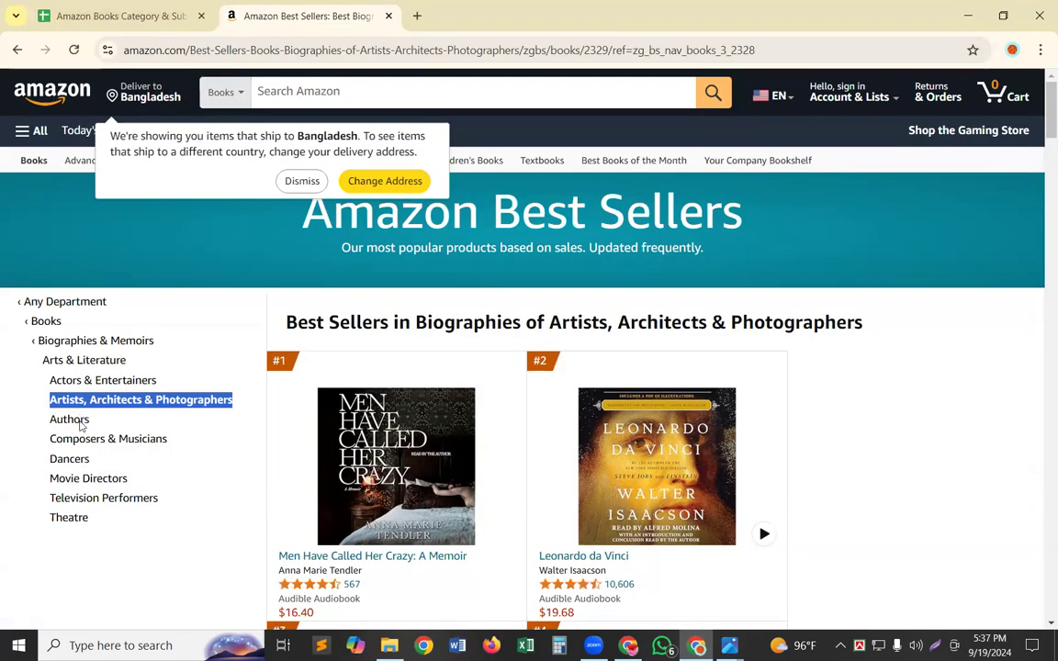
{"action": "left_click", "coordinate": [70, 420]}
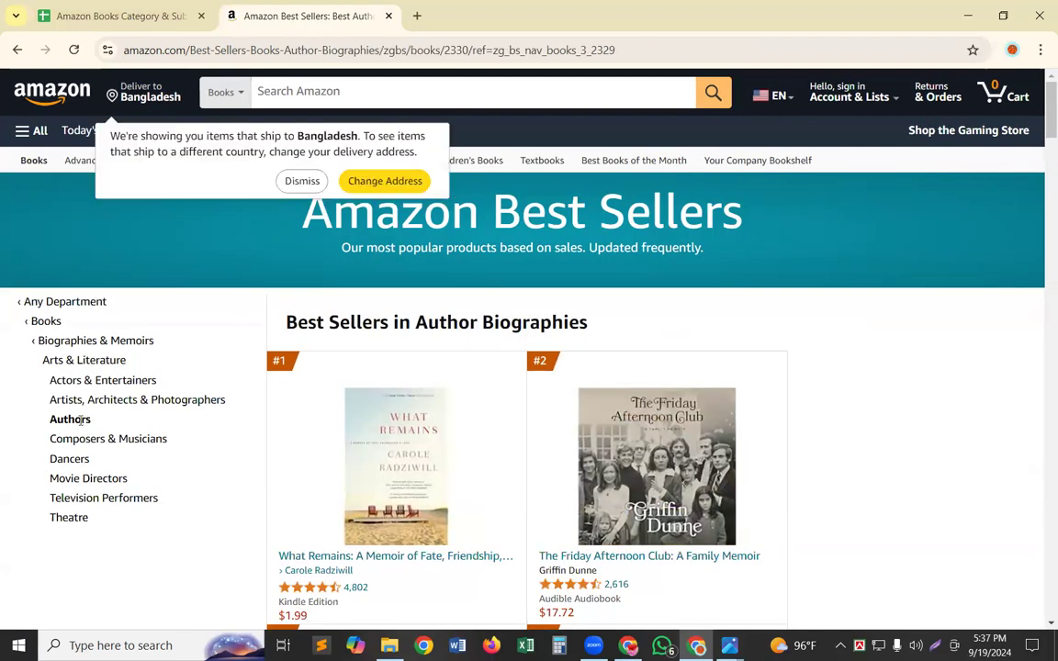
{"action": "double_click", "coordinate": [81, 419]}
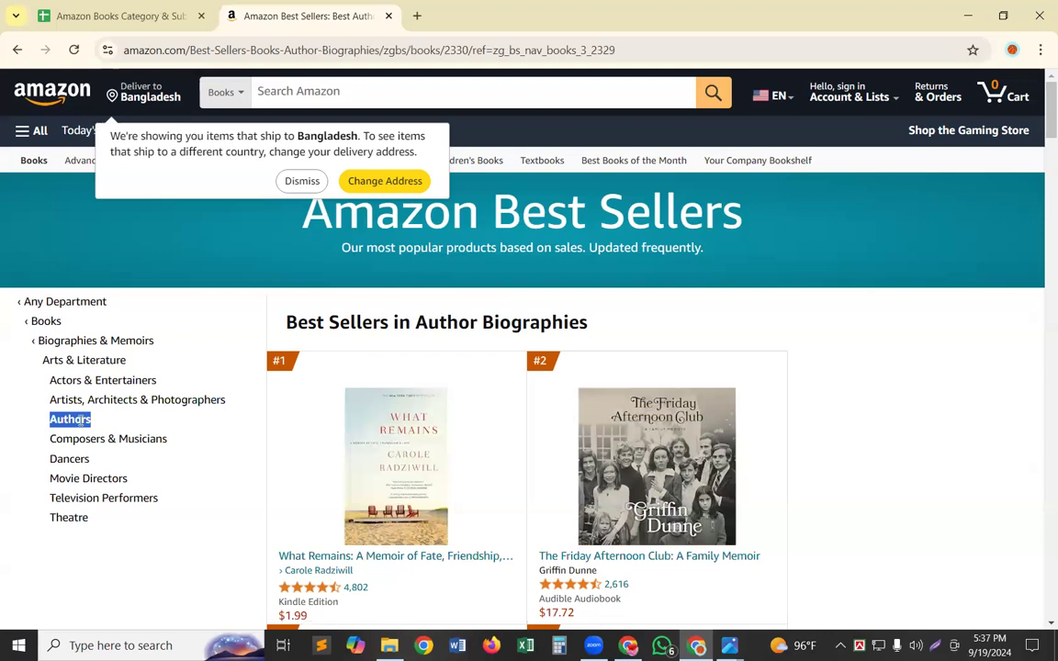
Step: Return to the Google Sheets list and append "Authors" to the category path in row 9
{"action": "left_click", "coordinate": [84, 20]}
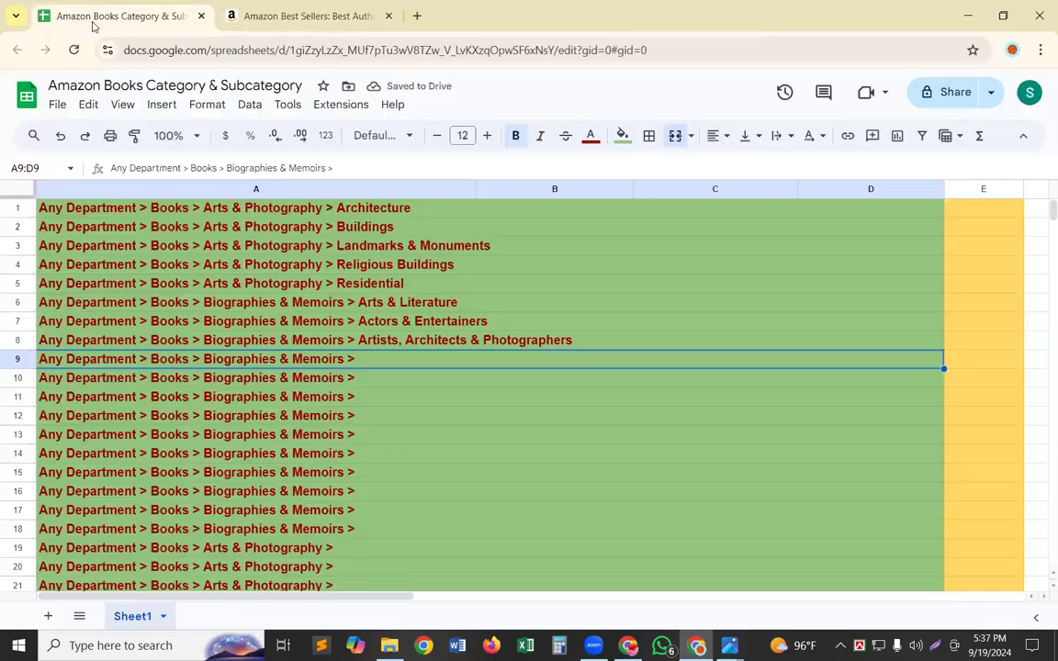
{"action": "double_click", "coordinate": [401, 358]}
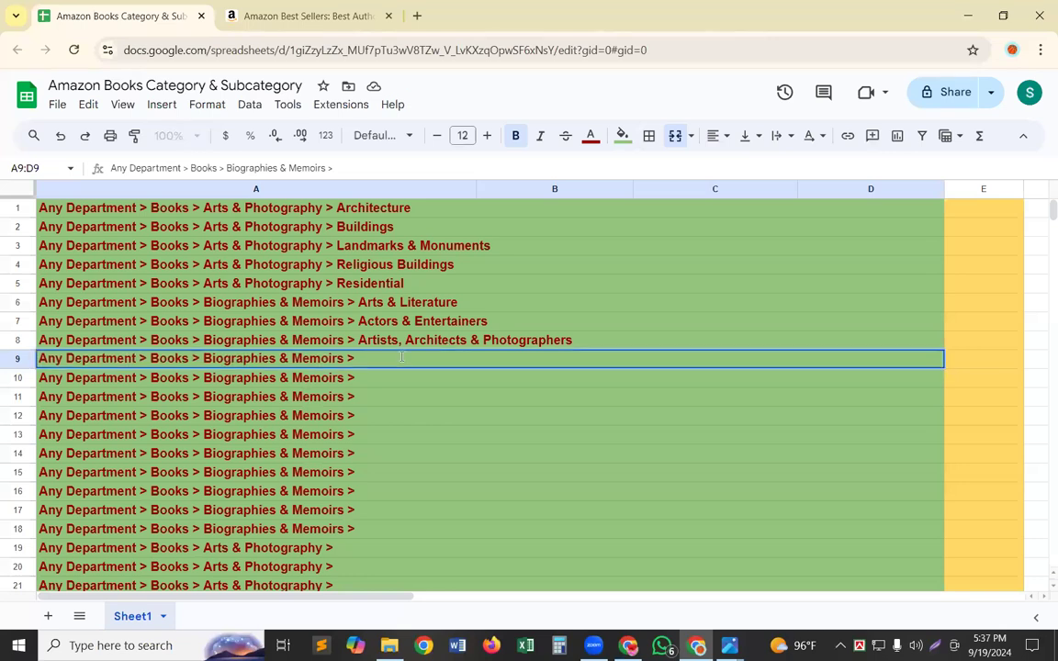
{"action": "type", "text": "Authors"}
{"action": "key", "text": "Return"}
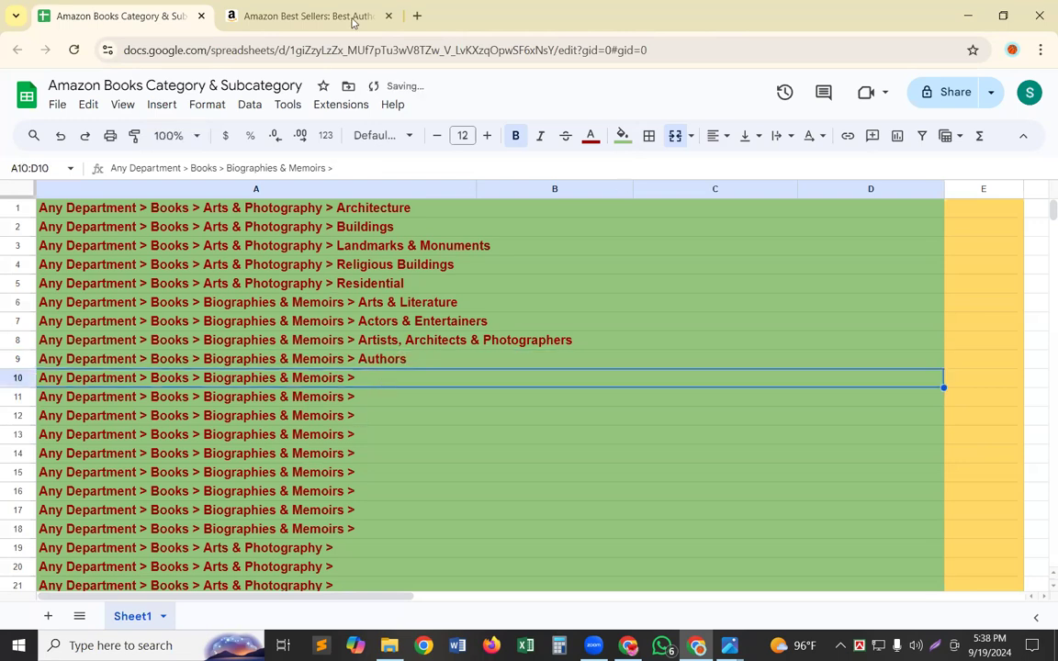
Step: Switch to the Amazon Best Sellers page, open the Composers & Musicians subcategory and copy its name
{"action": "left_click", "coordinate": [318, 16]}
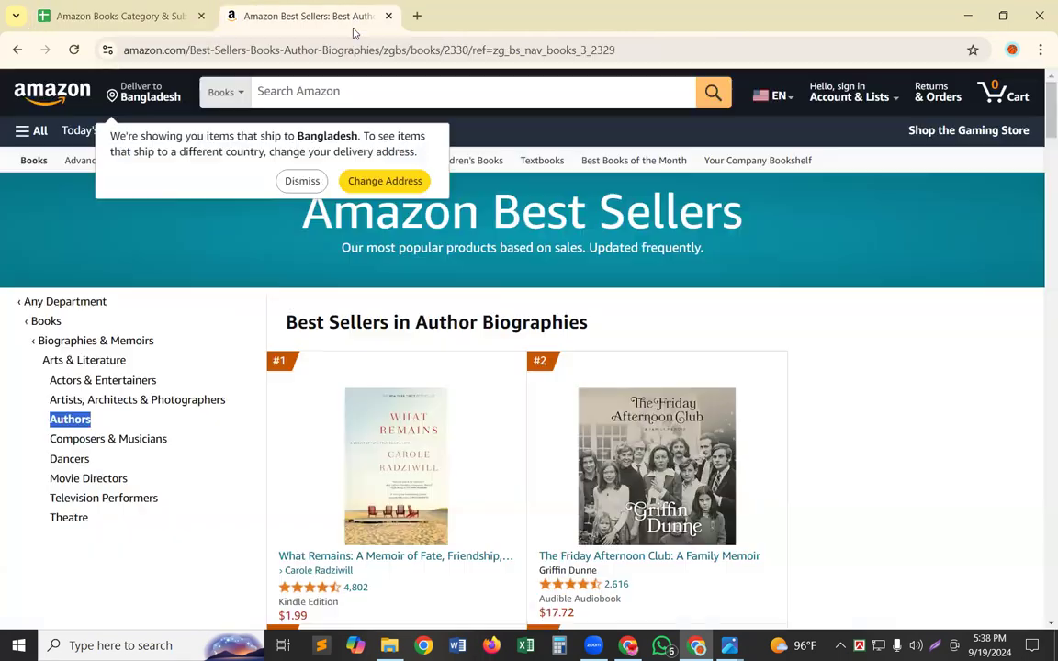
{"action": "left_click", "coordinate": [124, 444]}
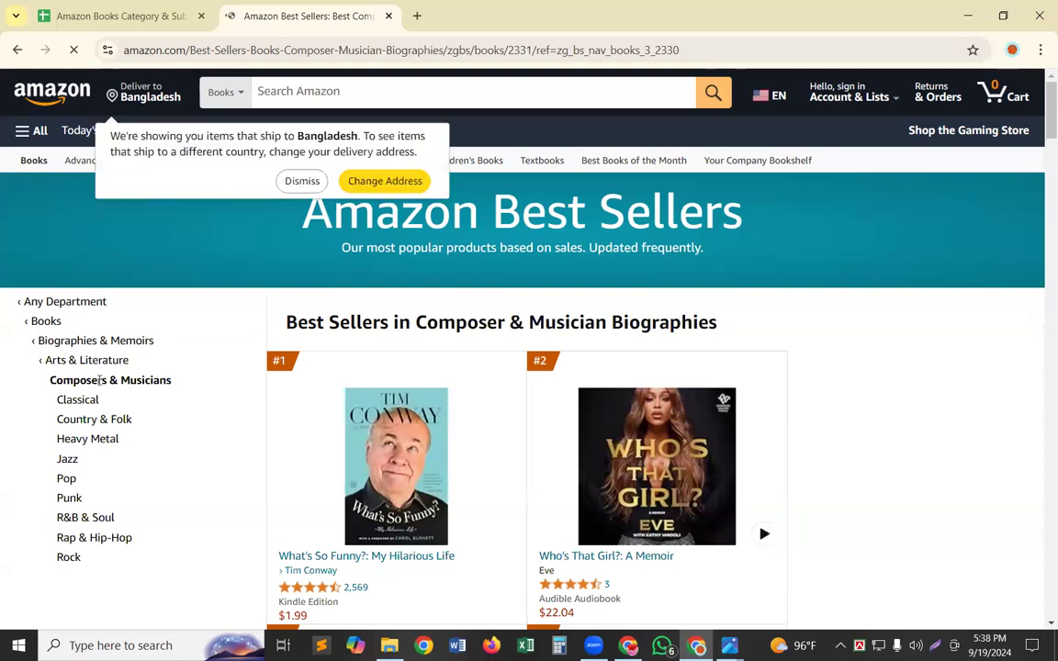
{"action": "triple_click", "coordinate": [100, 380]}
{"action": "key", "text": "ctrl+c"}
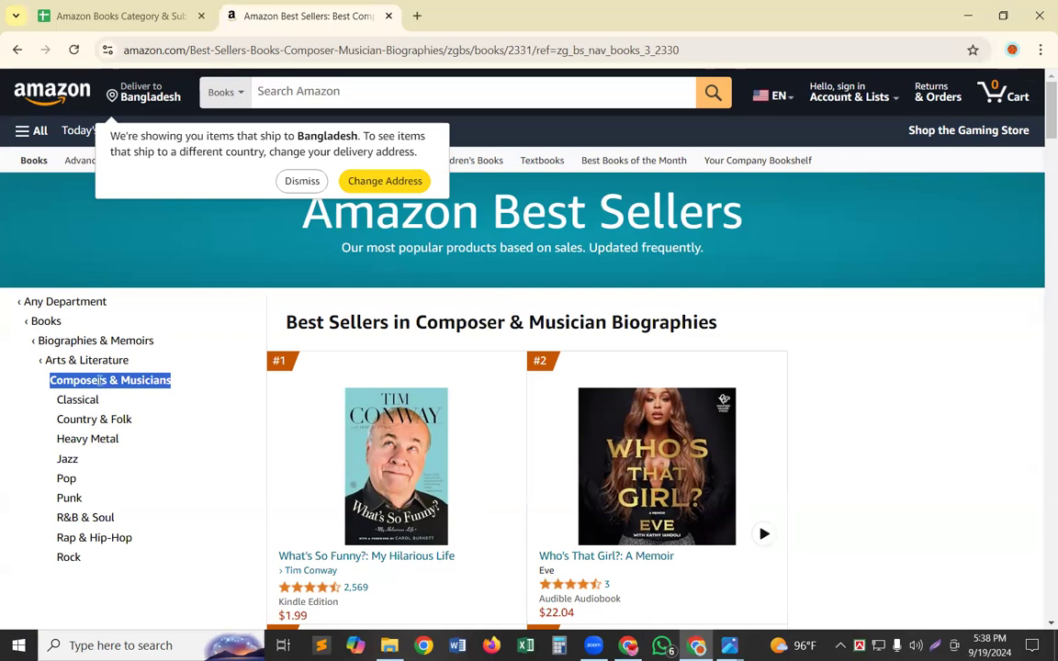
Step: Return to the Google Sheets list and append "Composers & Musicians" to the path in row 10, removing the extra line break
{"action": "left_click", "coordinate": [103, 14]}
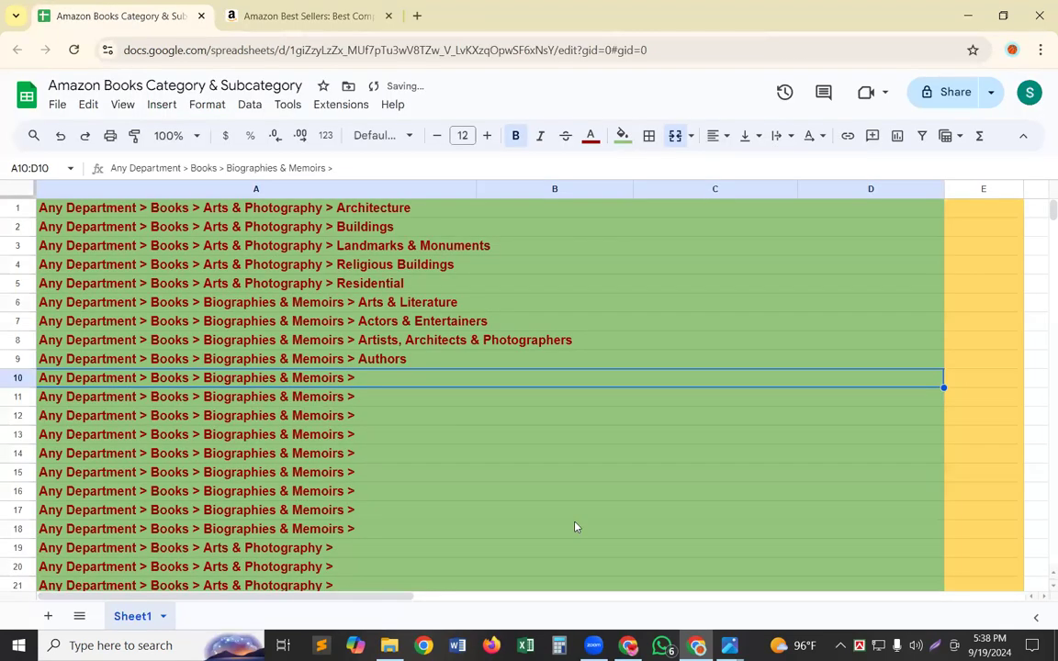
{"action": "double_click", "coordinate": [376, 379]}
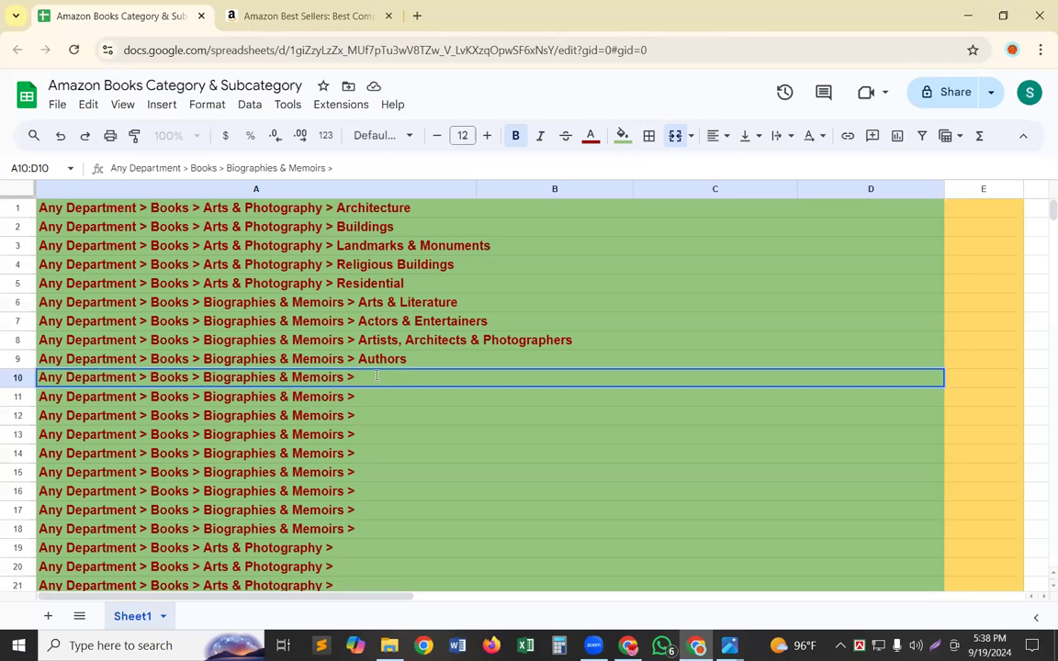
{"action": "key", "text": "ctrl+v"}
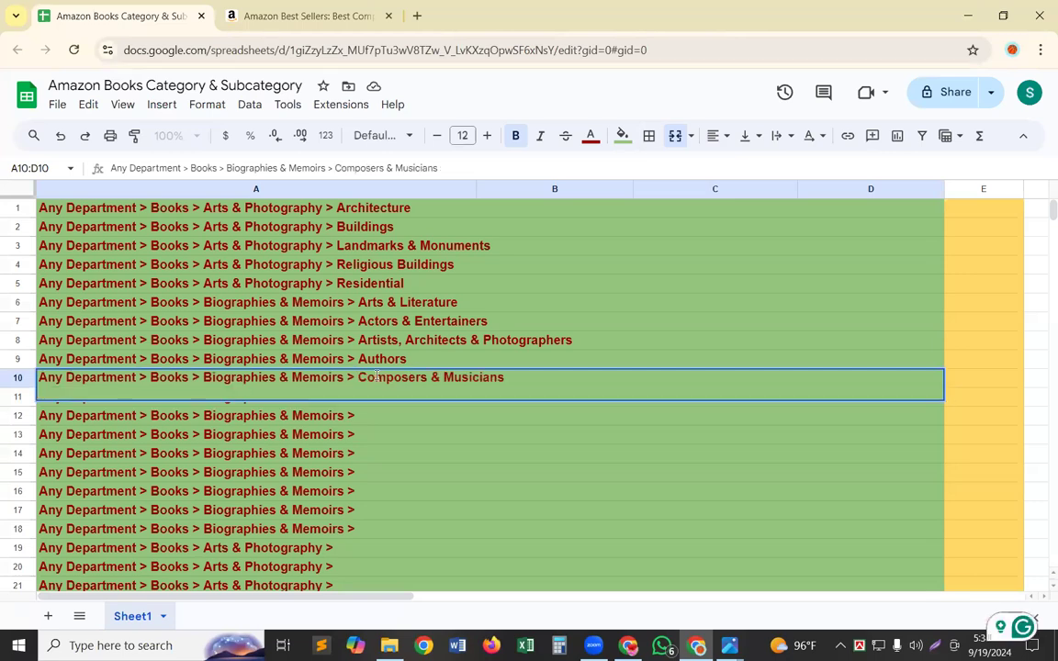
{"action": "key", "text": "BackSpace"}
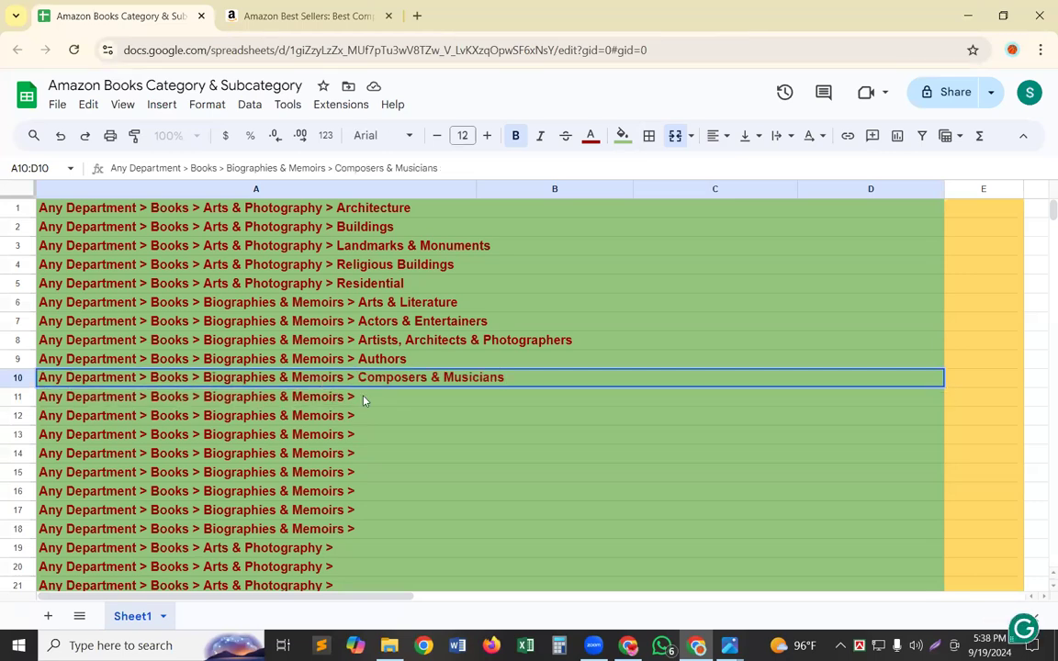
{"action": "key", "text": "Return"}
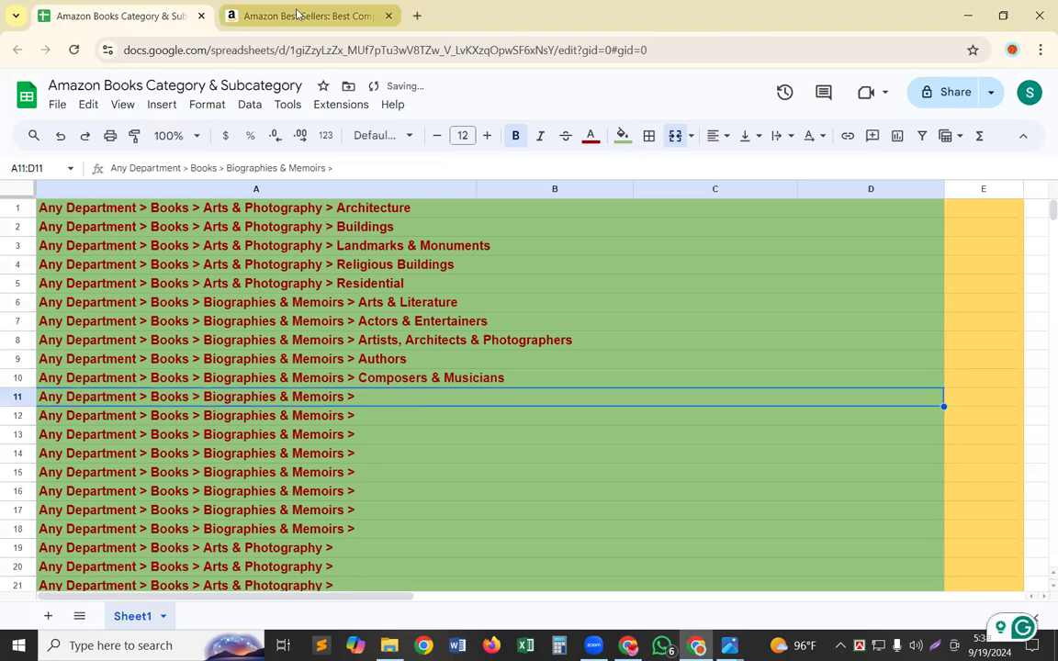
Step: Switch to the Amazon Best Sellers page, open the Classical subcategory under Composers & Musicians and copy its name
{"action": "left_click", "coordinate": [356, 14]}
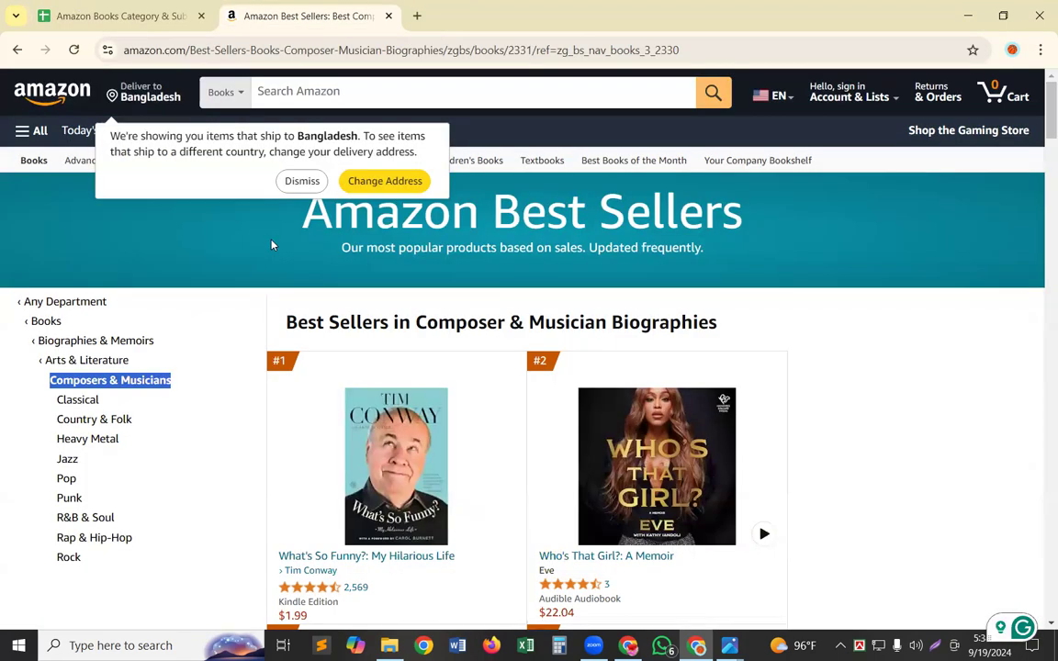
{"action": "left_click", "coordinate": [93, 400]}
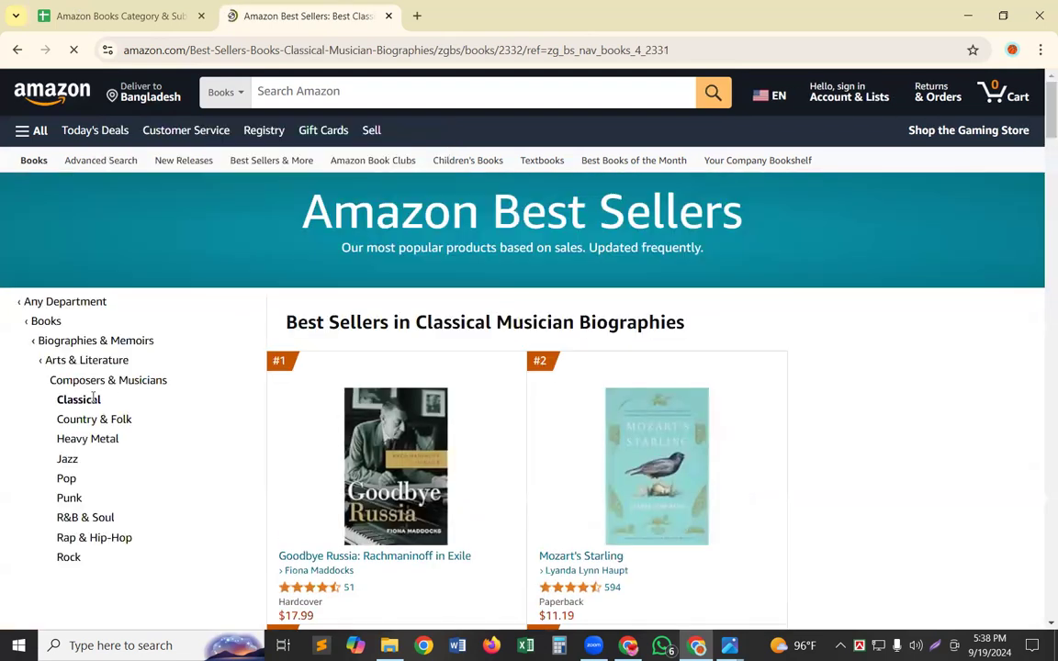
{"action": "double_click", "coordinate": [74, 401]}
{"action": "key", "text": "ctrl+c"}
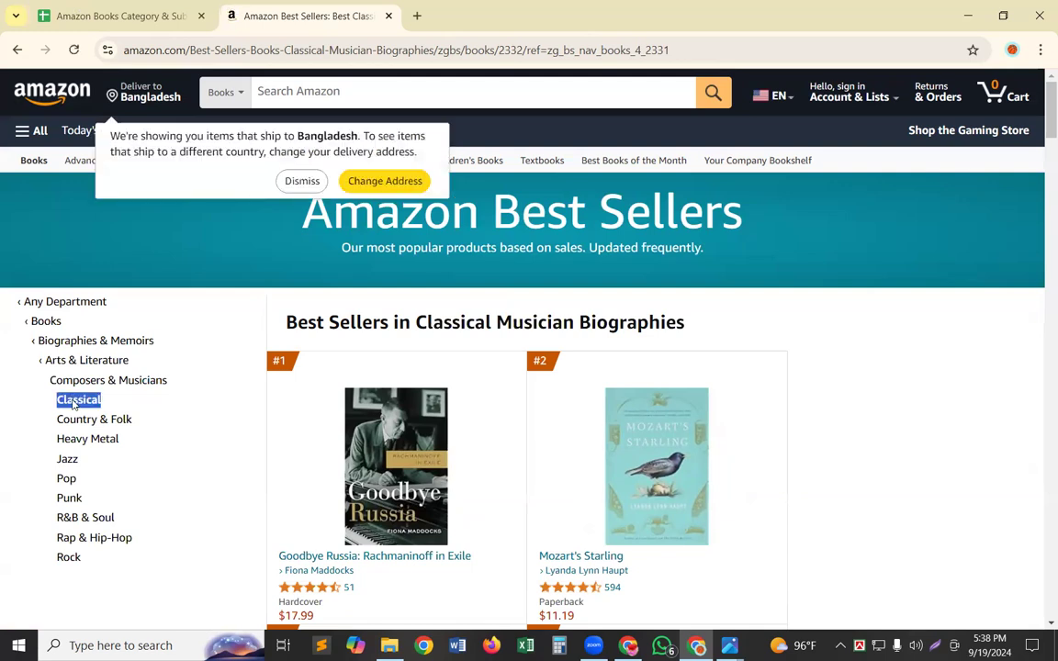
Step: Return to the Google Sheets list and append "Classical" to the path in row 11, removing the extra line break
{"action": "left_click", "coordinate": [128, 13]}
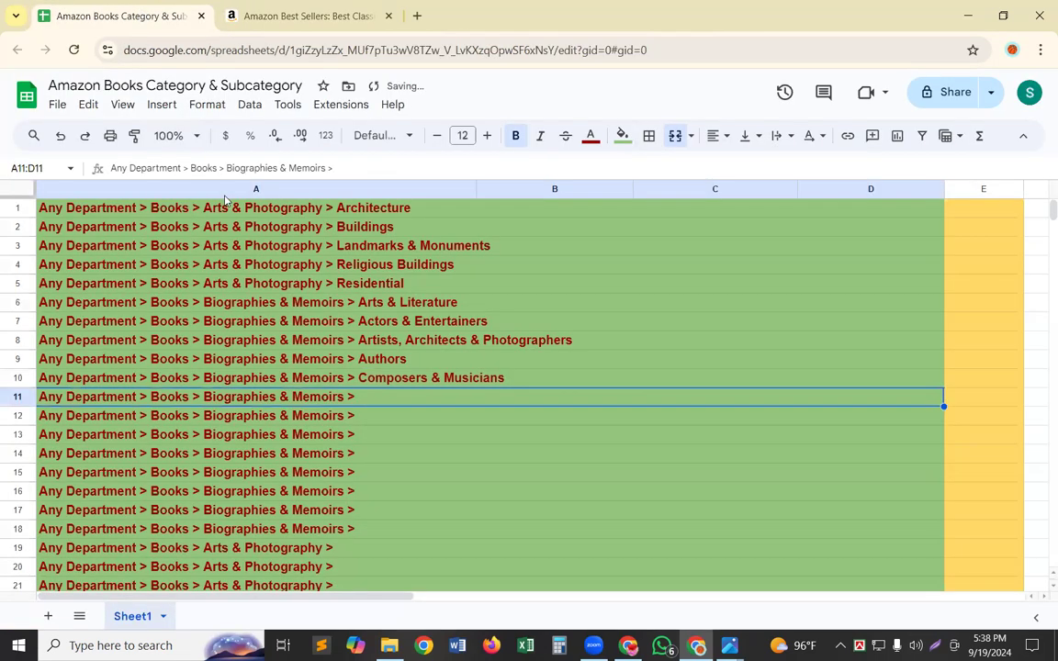
{"action": "double_click", "coordinate": [407, 396]}
{"action": "key", "text": "ctrl+v"}
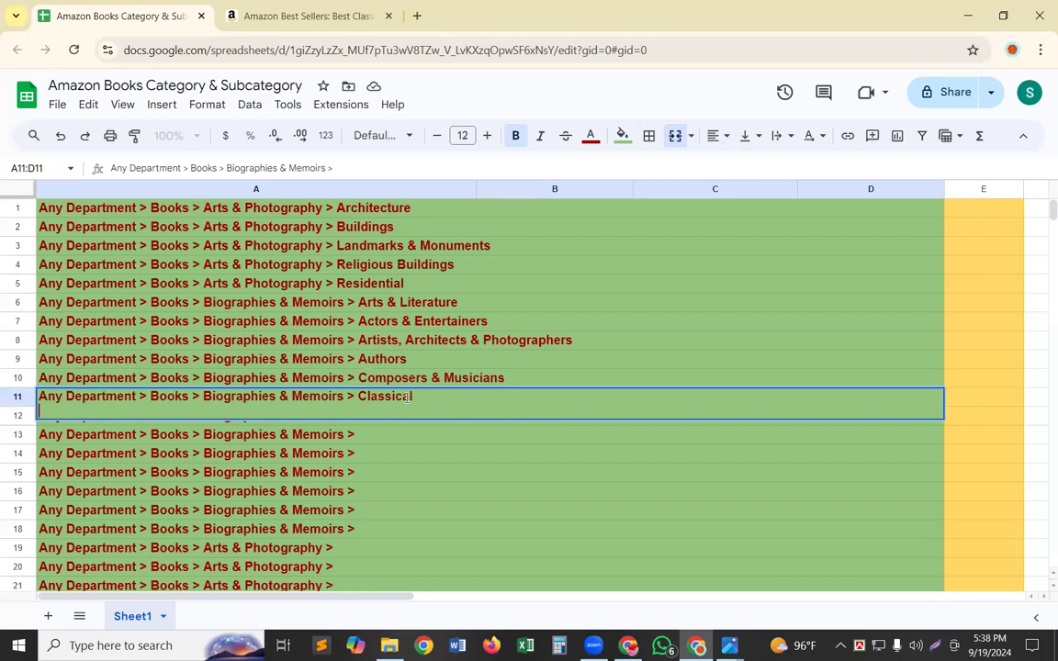
{"action": "key", "text": "BackSpace"}
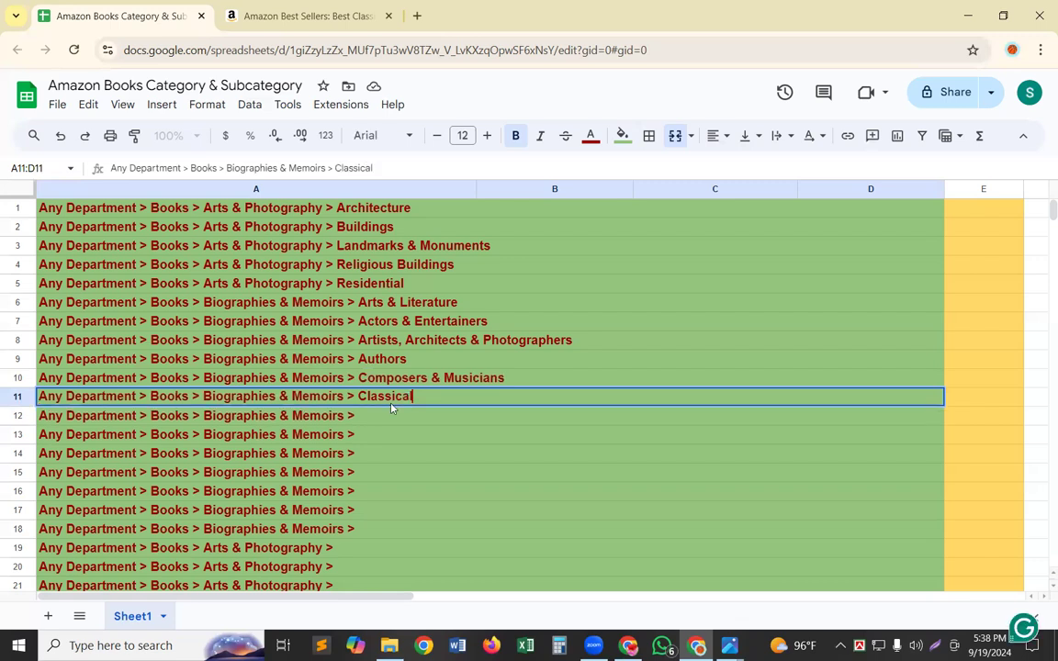
{"action": "key", "text": "Return"}
Step: Open the row 12 path for editing, and on the Amazon Best Sellers page open the Country & Folk subcategory and copy its name
{"action": "double_click", "coordinate": [389, 414]}
{"action": "left_click", "coordinate": [268, 18]}
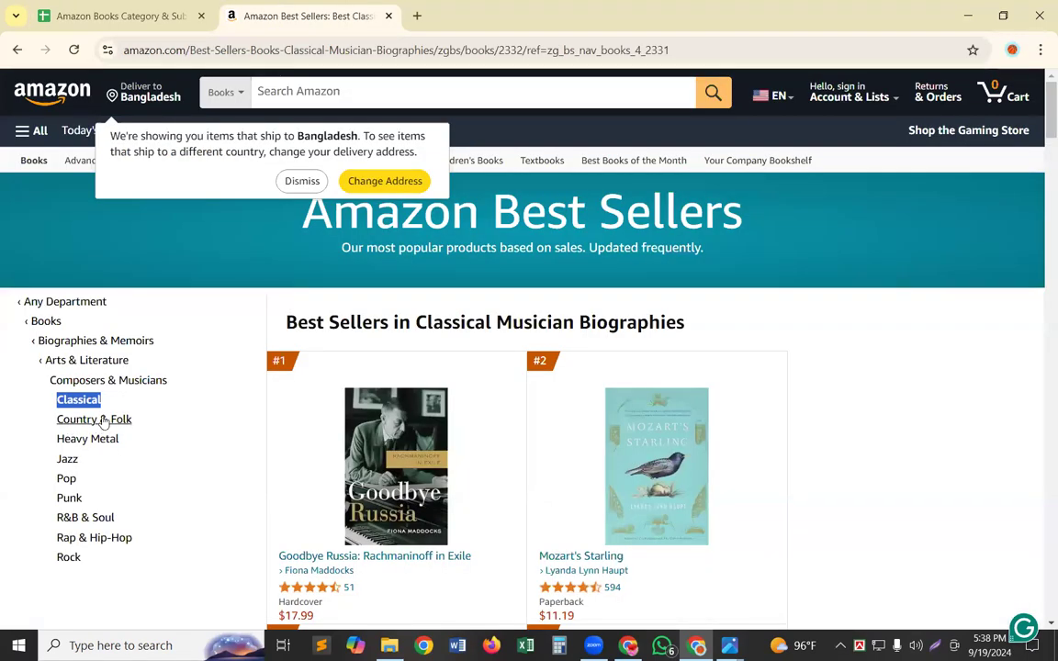
{"action": "left_click", "coordinate": [104, 421]}
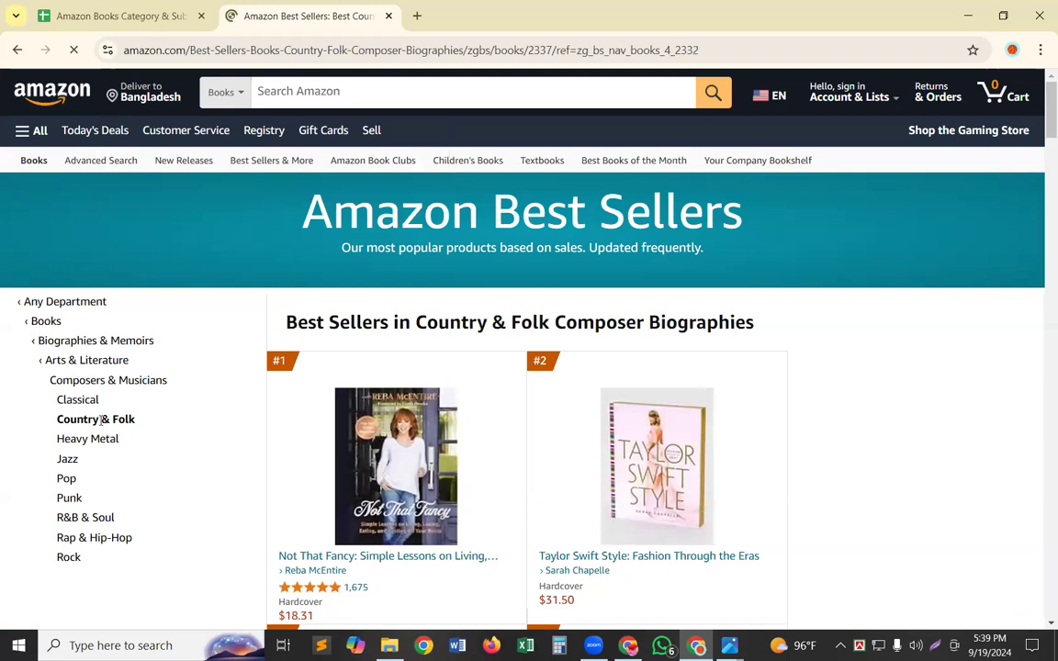
{"action": "triple_click", "coordinate": [99, 418]}
{"action": "key", "text": "ctrl+c"}
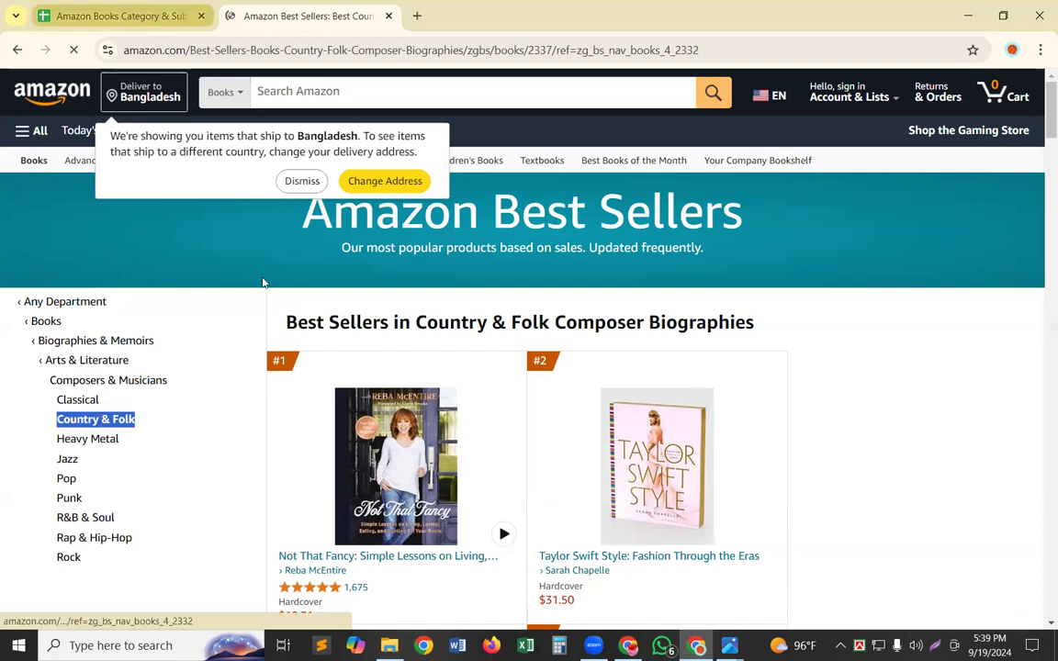
Step: Return to the Google Sheets list and append "Country & Folk" to the path in row 12, removing the extra line break
{"action": "key", "text": "ctrl+Tab"}
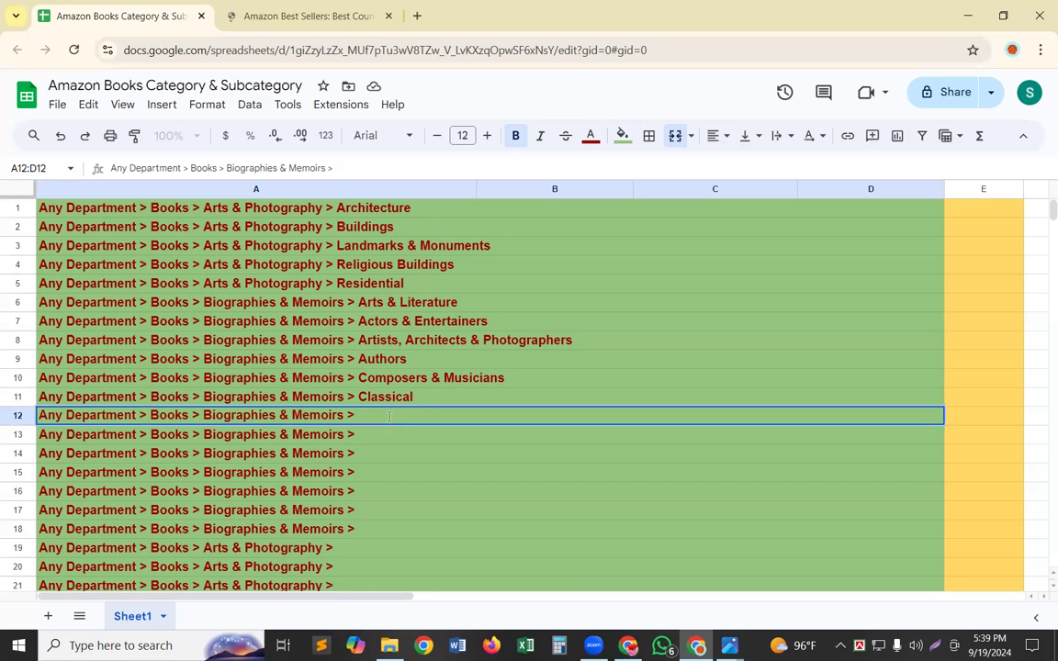
{"action": "key", "text": "ctrl+v"}
{"action": "key", "text": "BackSpace"}
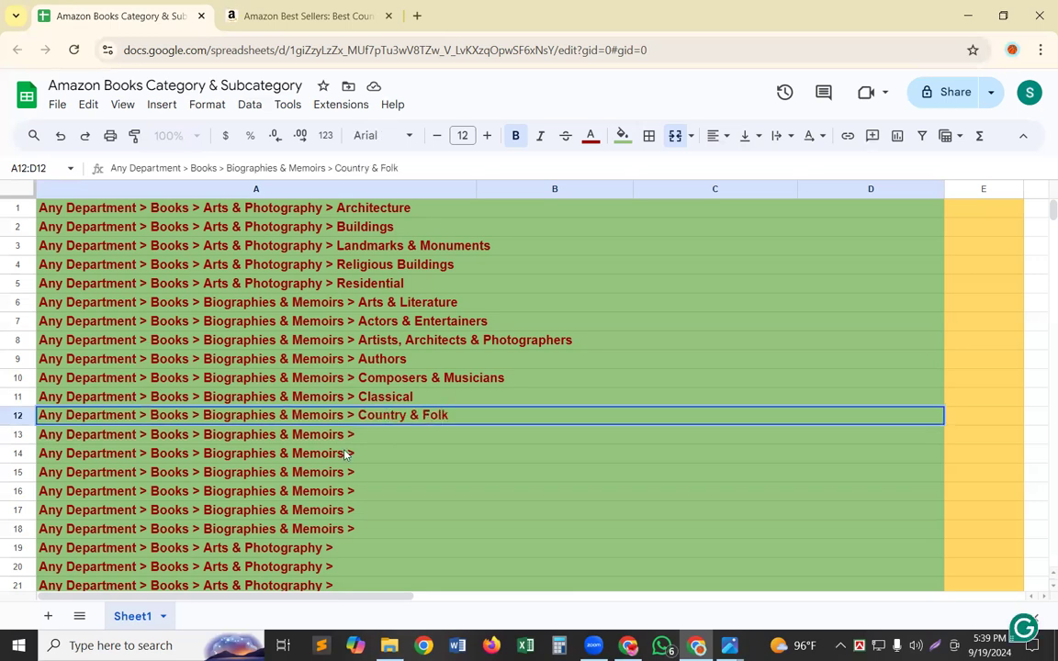
{"action": "key", "text": "Return"}
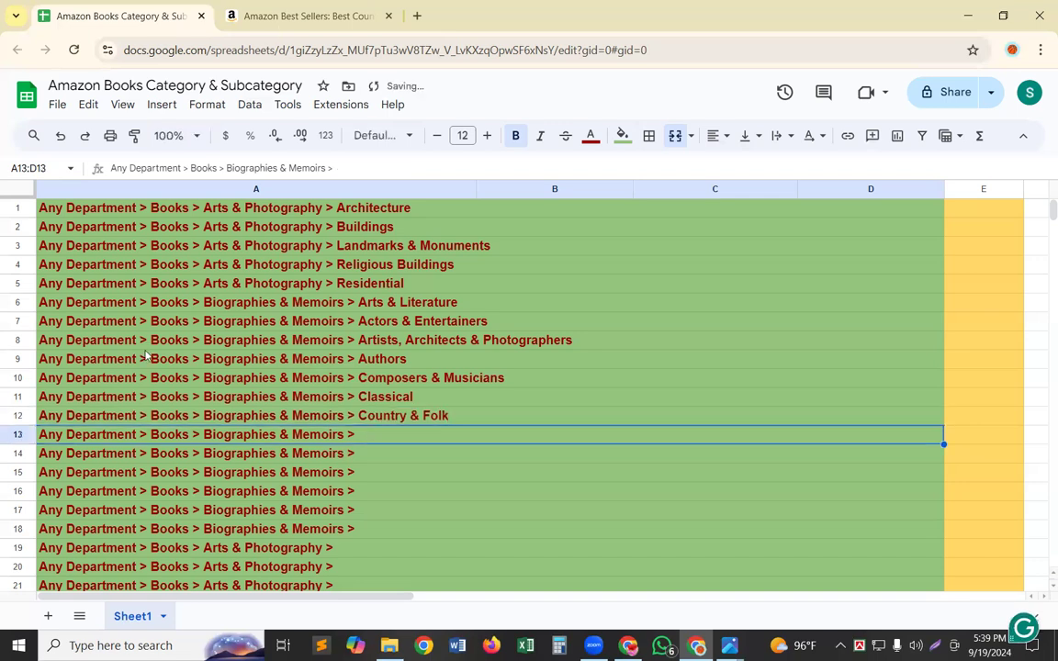
Step: Switch to the Amazon Best Sellers page, open the Heavy Metal subcategory under Composers & Musicians and copy its name
{"action": "key", "text": "ctrl+Tab"}
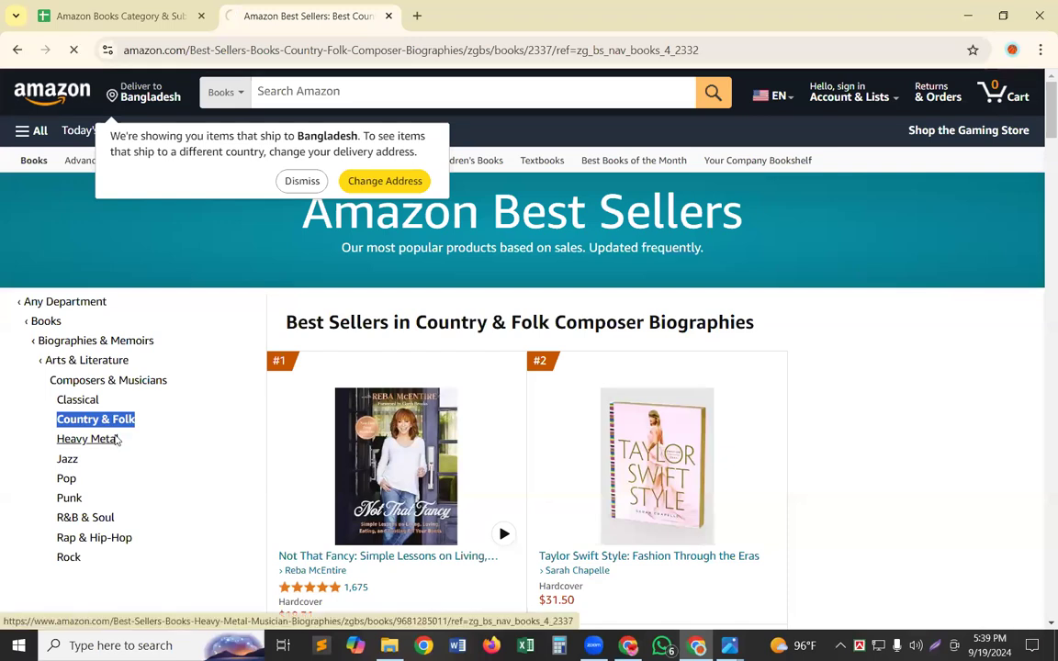
{"action": "left_click", "coordinate": [116, 439]}
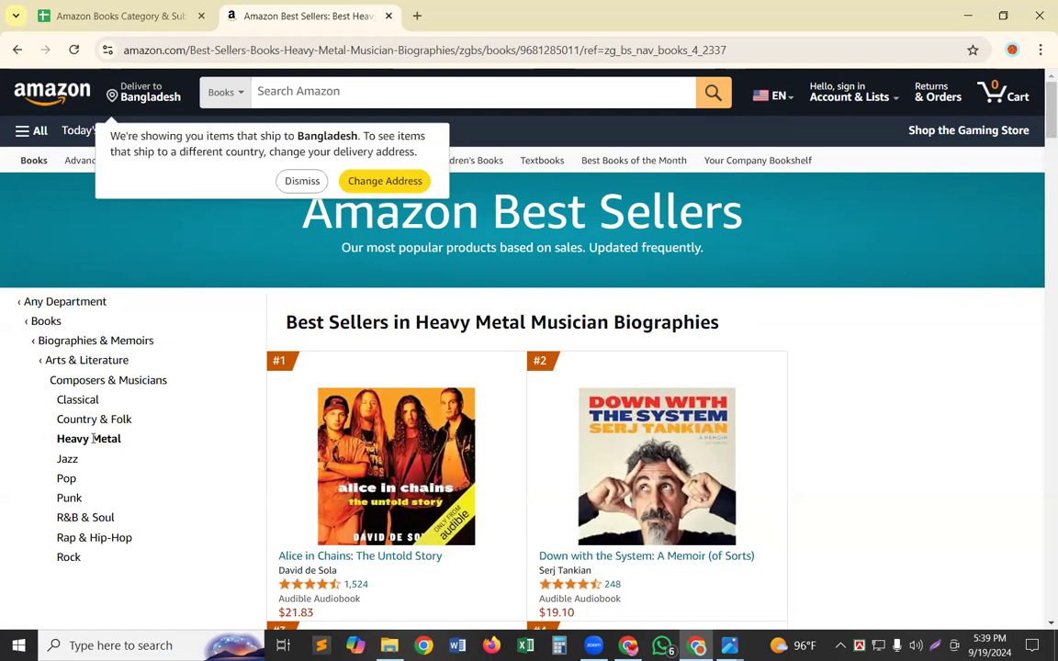
{"action": "triple_click", "coordinate": [92, 438]}
{"action": "key", "text": "ctrl+c"}
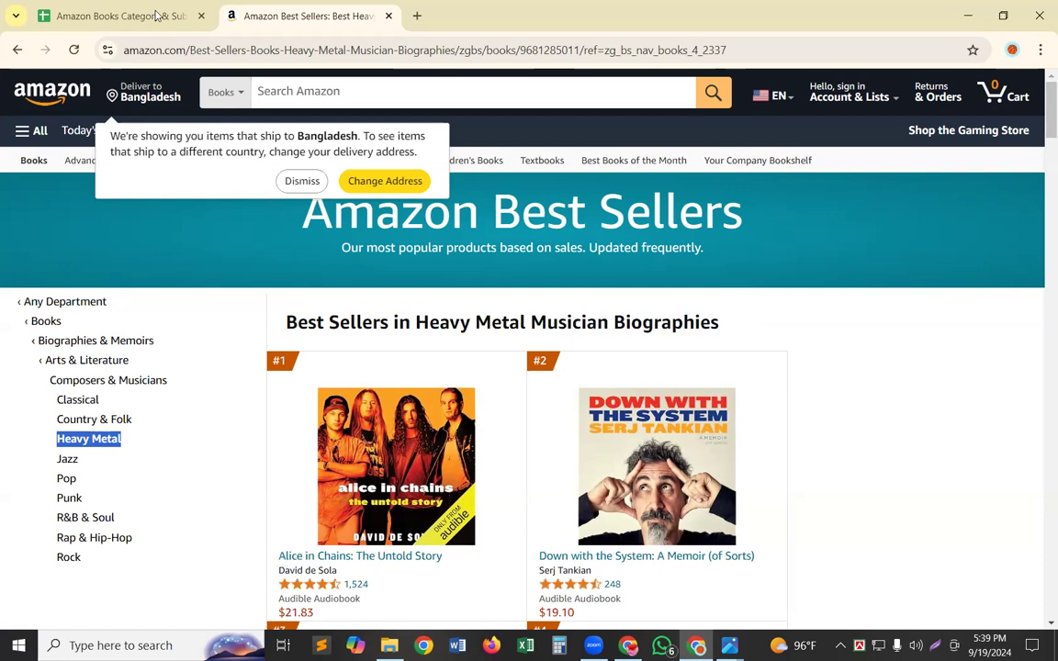
Step: Return to the Google Sheets list and append "Heavy Metal" to the path in row 13, removing the extra line break
{"action": "key", "text": "ctrl+Tab"}
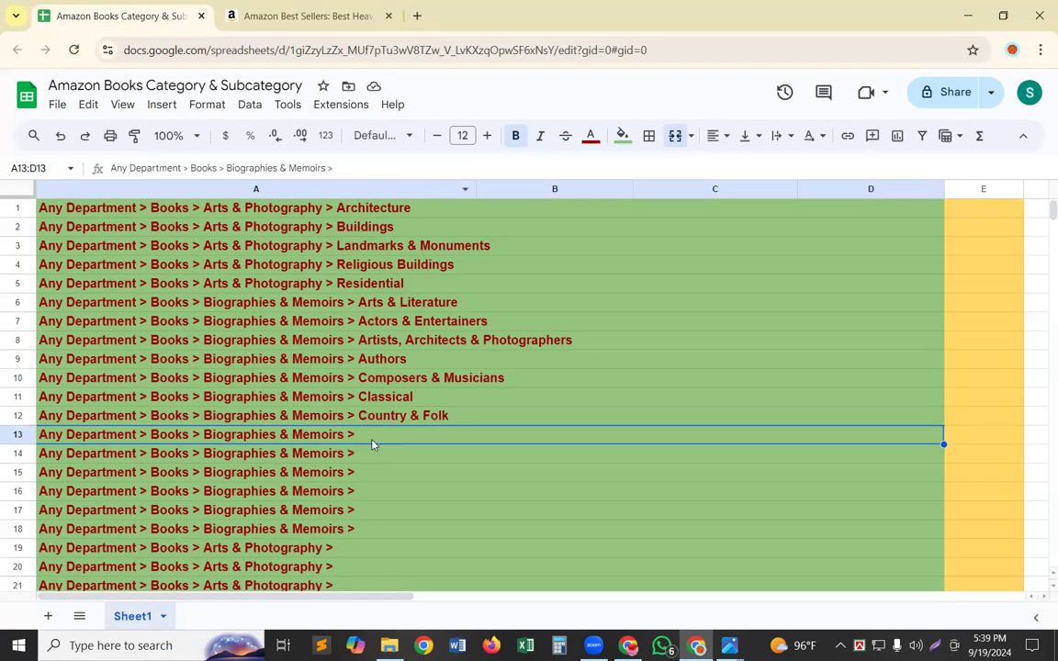
{"action": "double_click", "coordinate": [372, 441]}
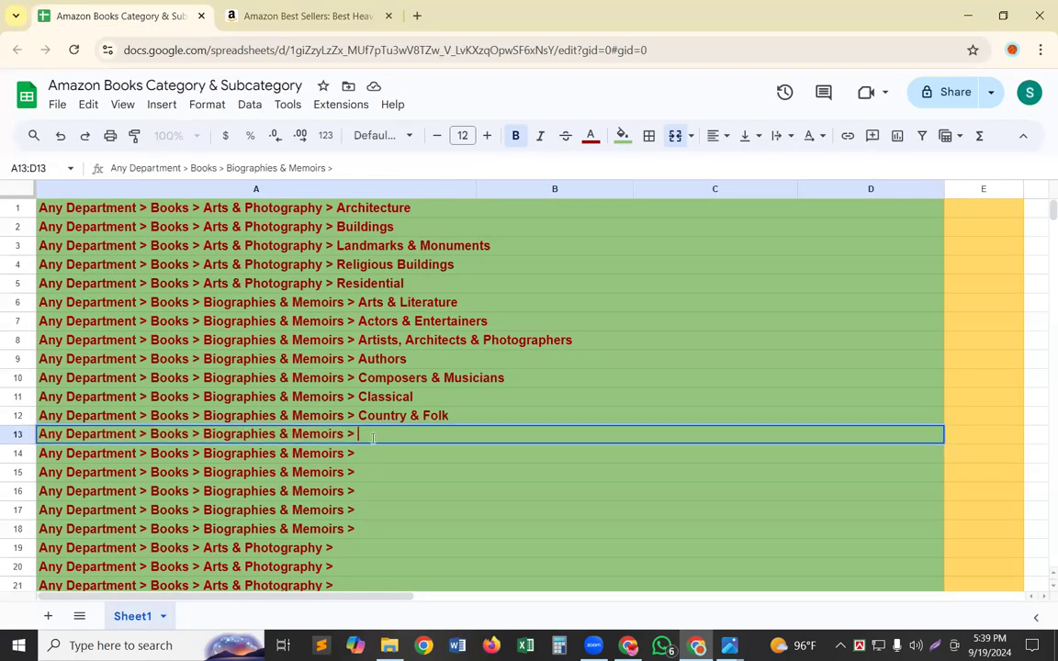
{"action": "key", "text": "ctrl+v"}
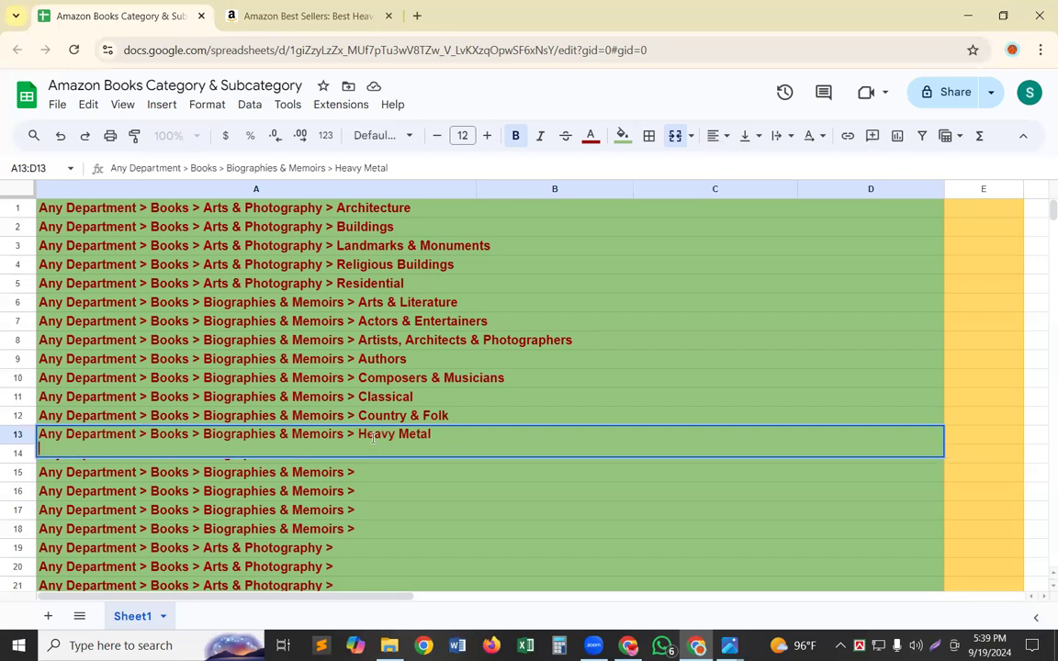
{"action": "key", "text": "BackSpace"}
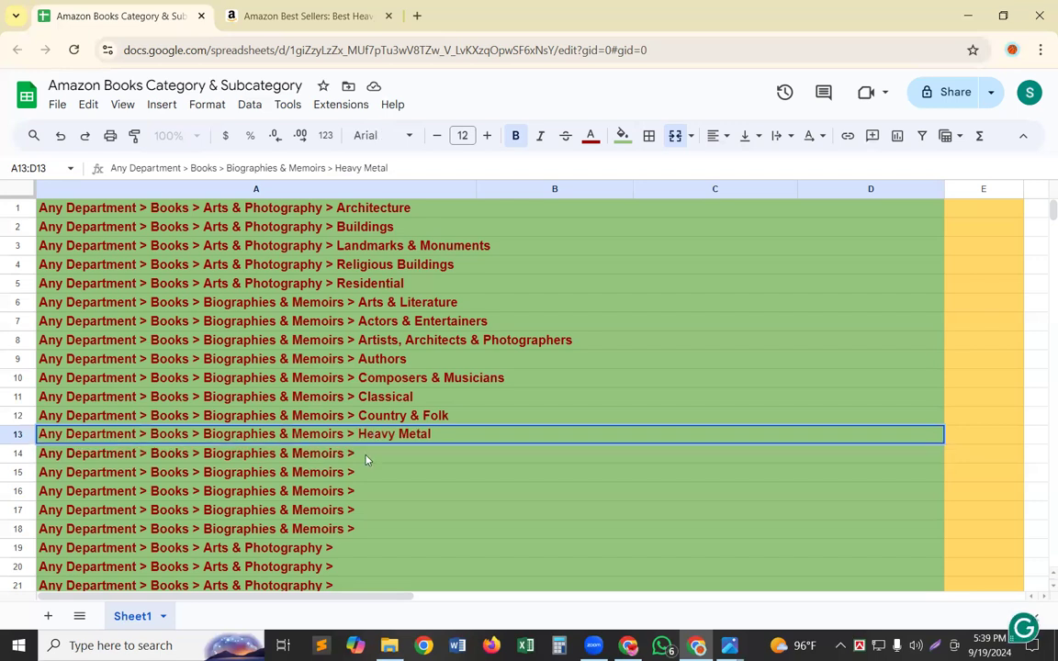
{"action": "key", "text": "Return"}
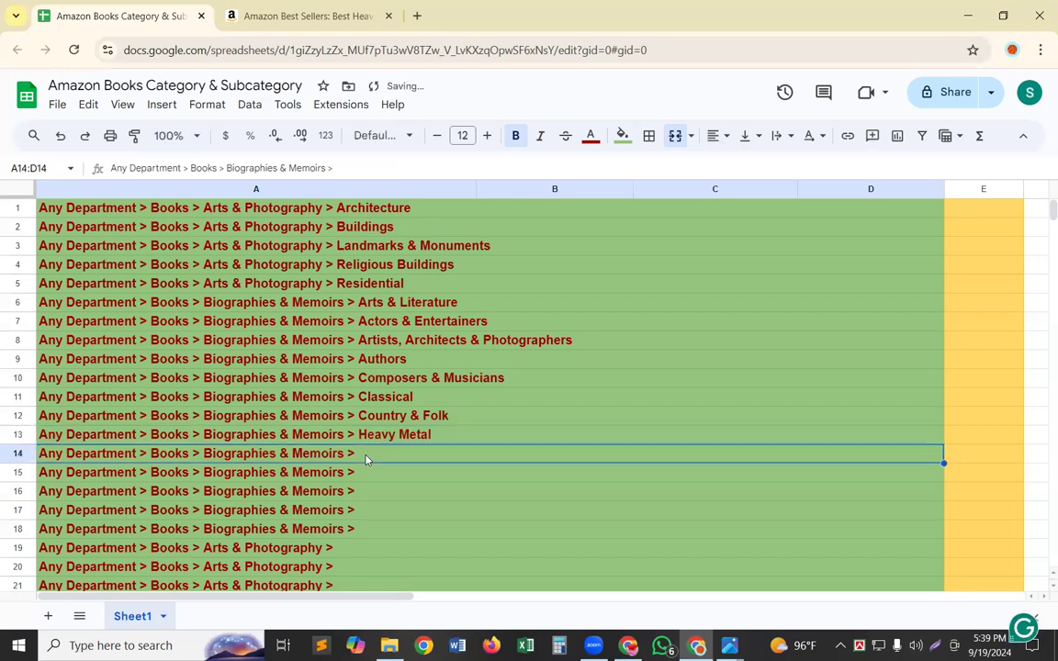
Step: On the Amazon Best Sellers page, open the Jazz subcategory and copy its name, and append "Jazz" to the path in row 14 of the sheet
{"action": "left_click", "coordinate": [335, 20]}
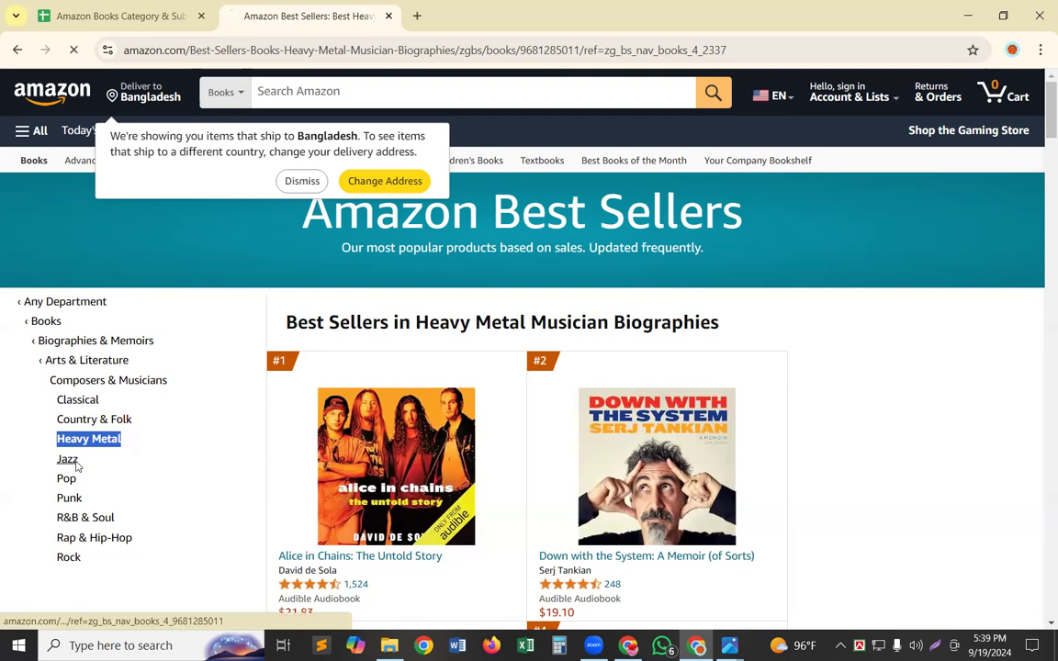
{"action": "left_click", "coordinate": [77, 465]}
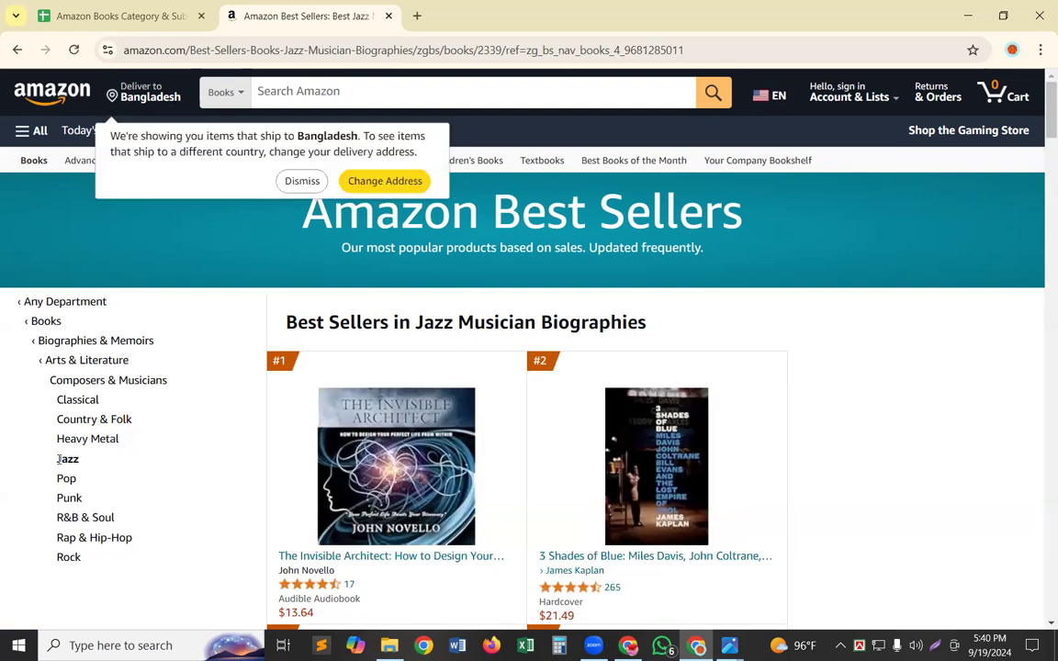
{"action": "double_click", "coordinate": [61, 459]}
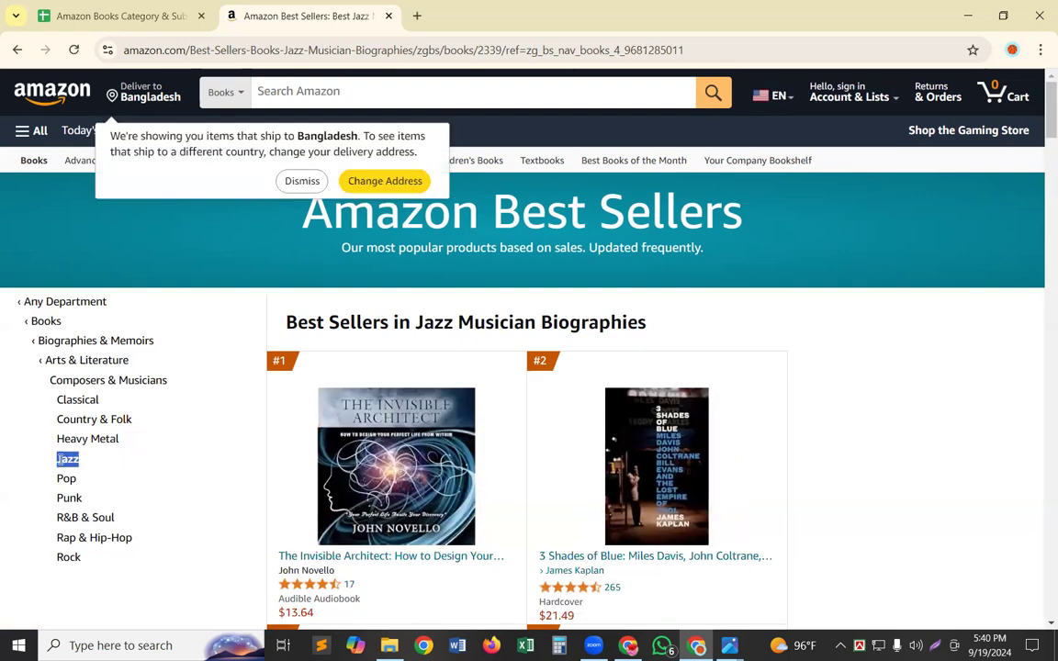
{"action": "left_click", "coordinate": [139, 19]}
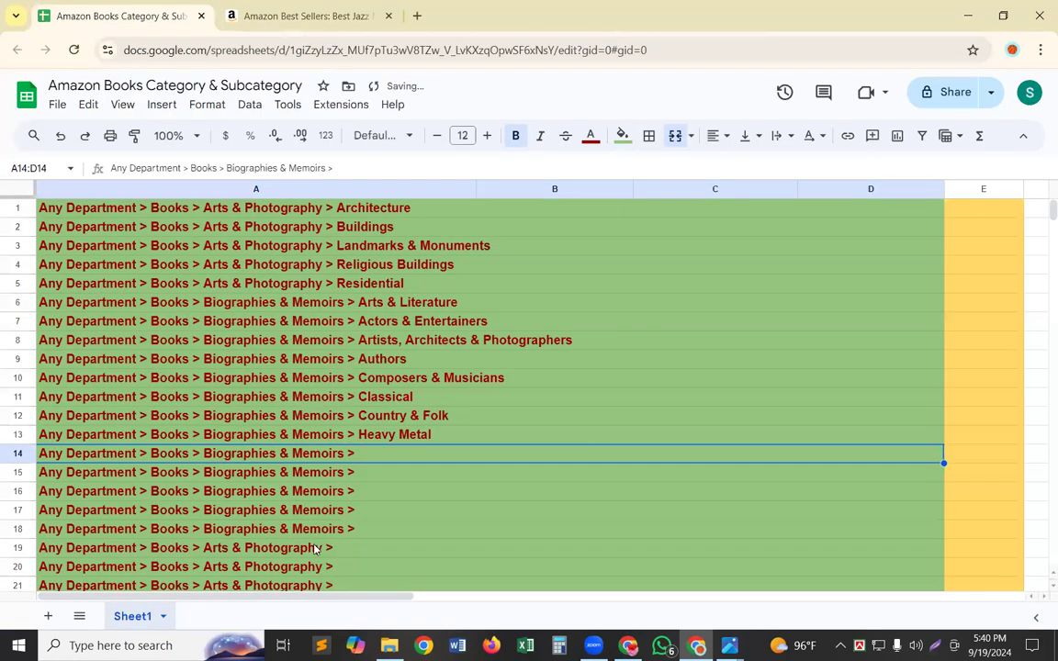
{"action": "double_click", "coordinate": [379, 453]}
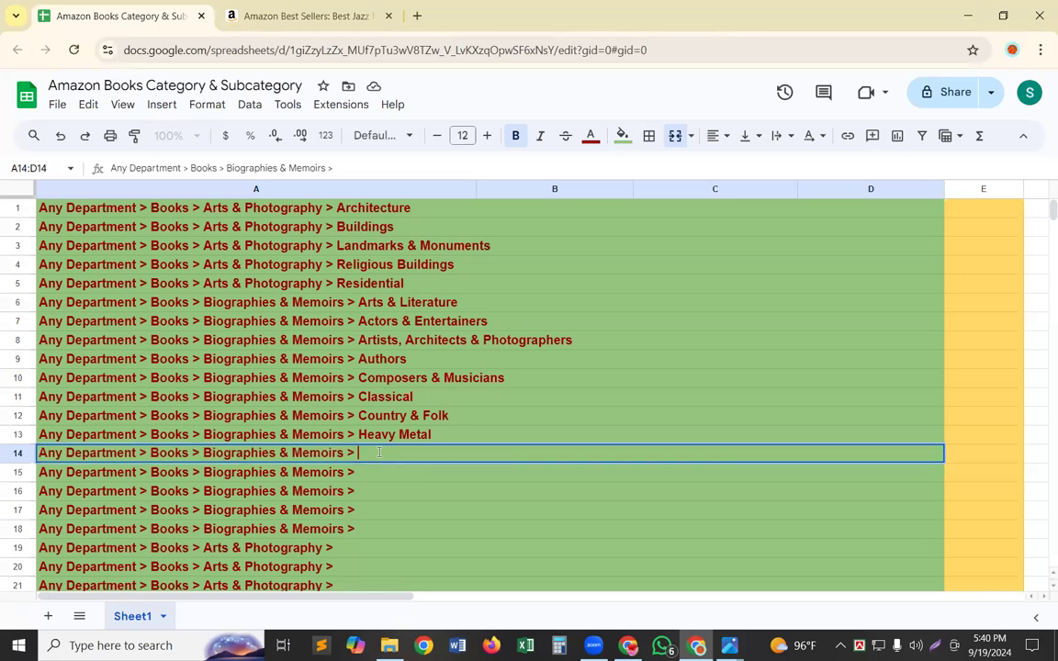
{"action": "type", "text": "Jazz"}
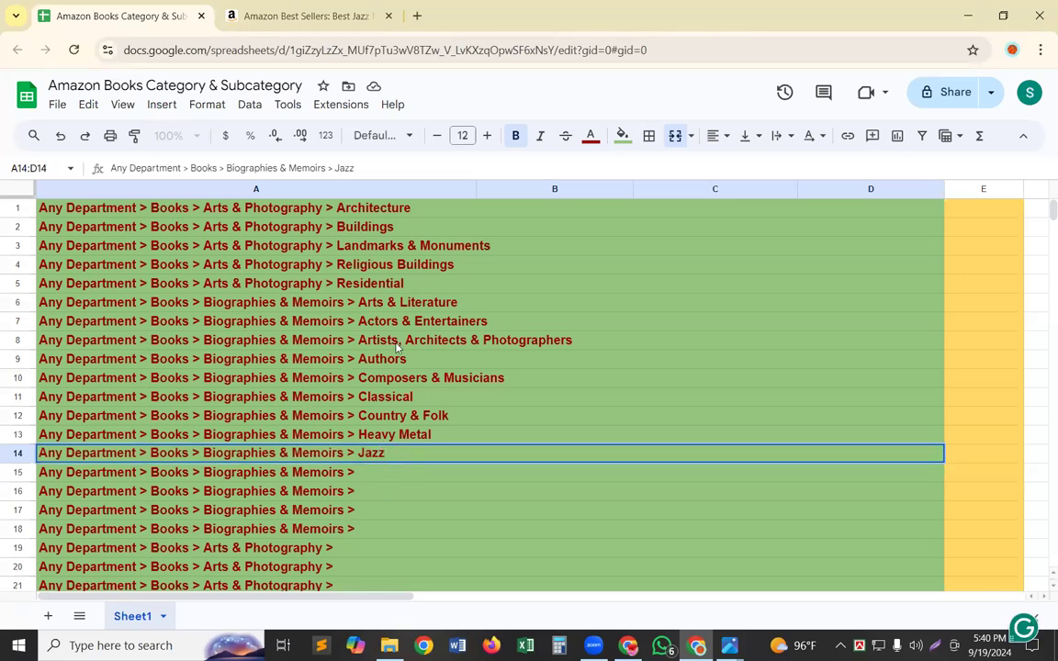
{"action": "key", "text": "Return"}
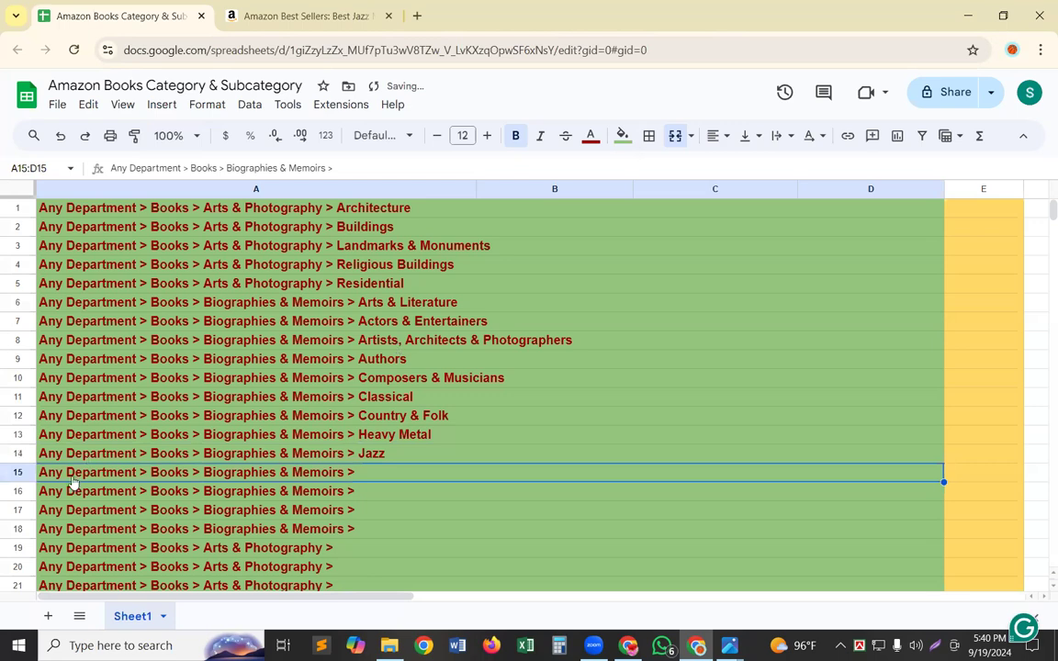
Step: On the Amazon Best Sellers page, open the Pop subcategory and copy its name, and append "Pop" to the path in row 15 of the sheet
{"action": "key", "text": "ctrl+Tab"}
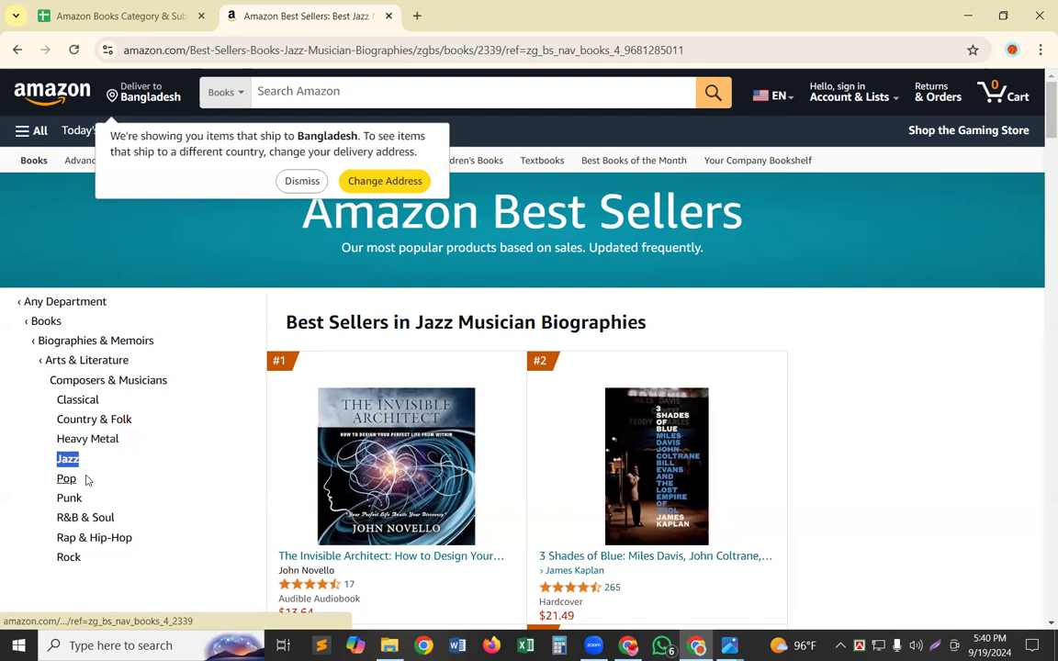
{"action": "left_click", "coordinate": [66, 479]}
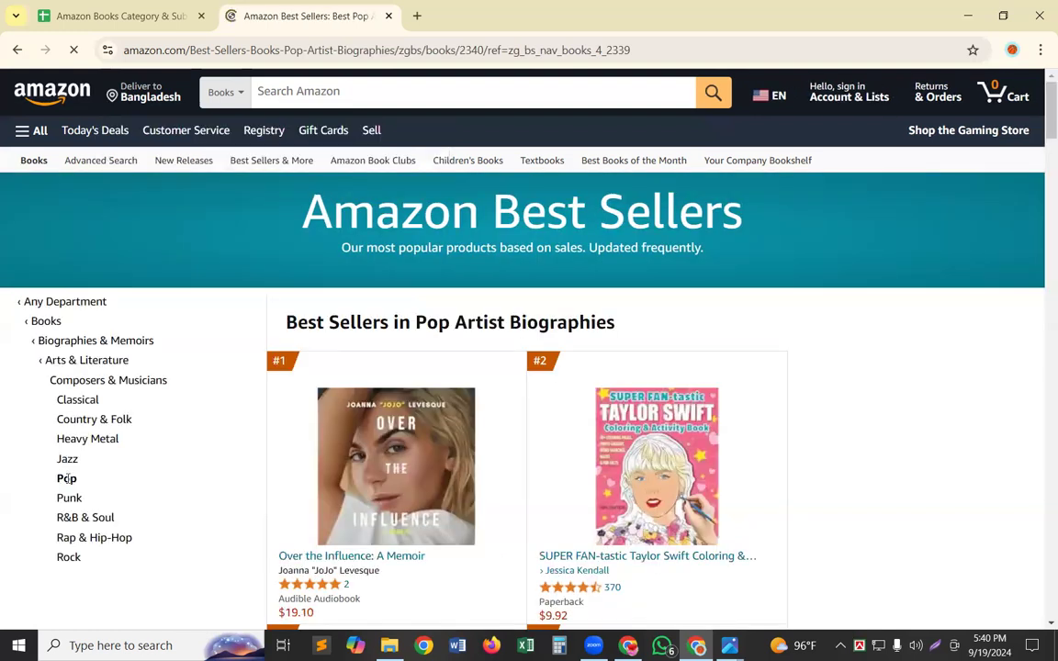
{"action": "double_click", "coordinate": [67, 477]}
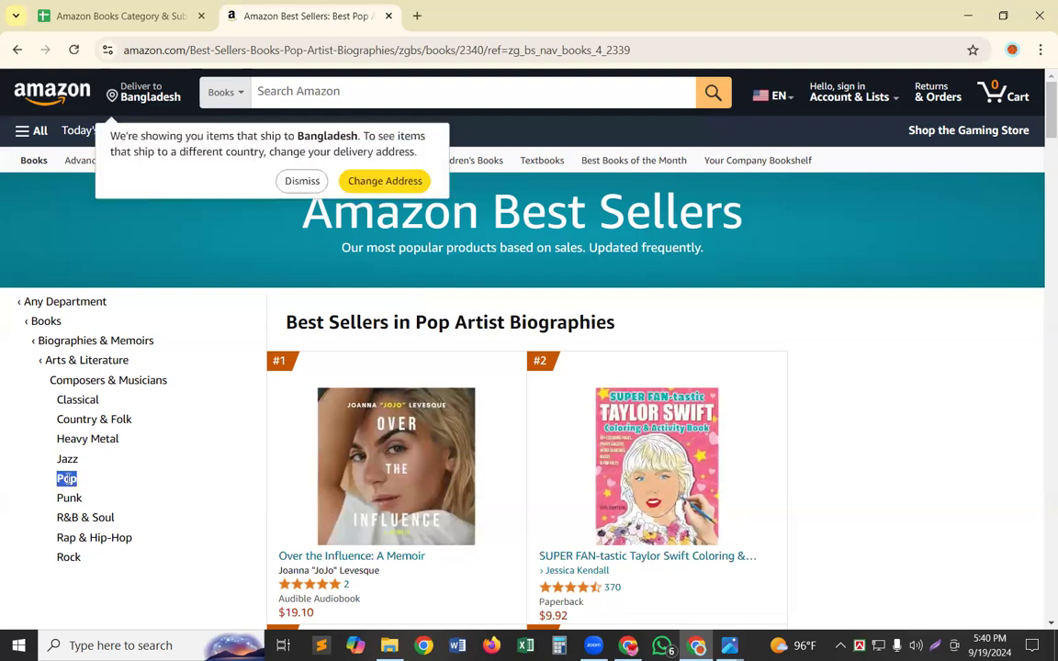
{"action": "left_click", "coordinate": [108, 11]}
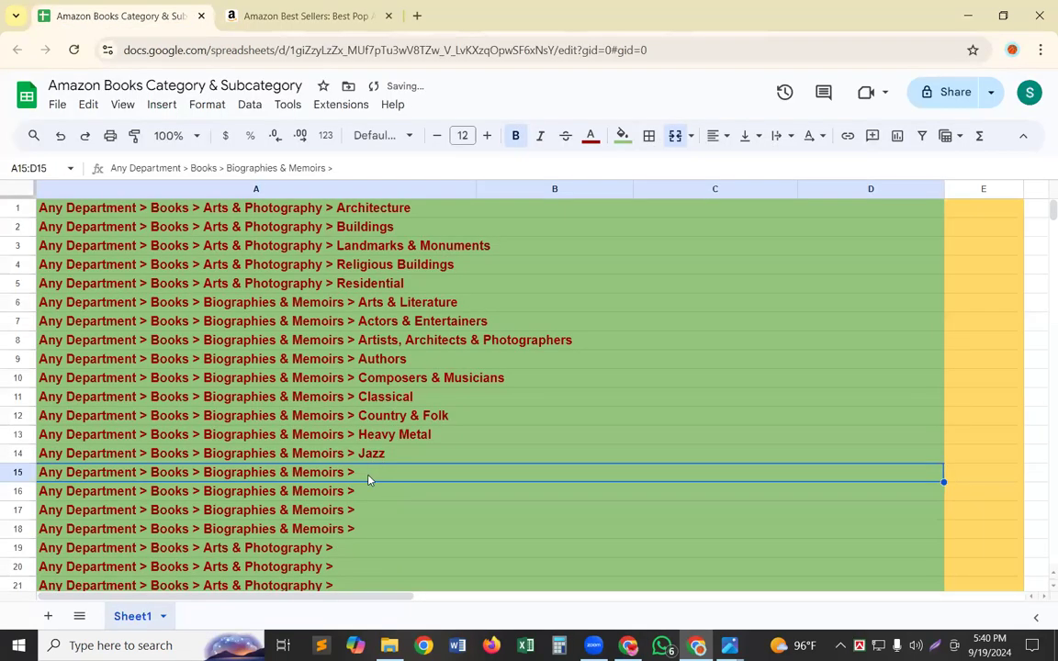
{"action": "double_click", "coordinate": [370, 472]}
{"action": "type", "text": "Pop"}
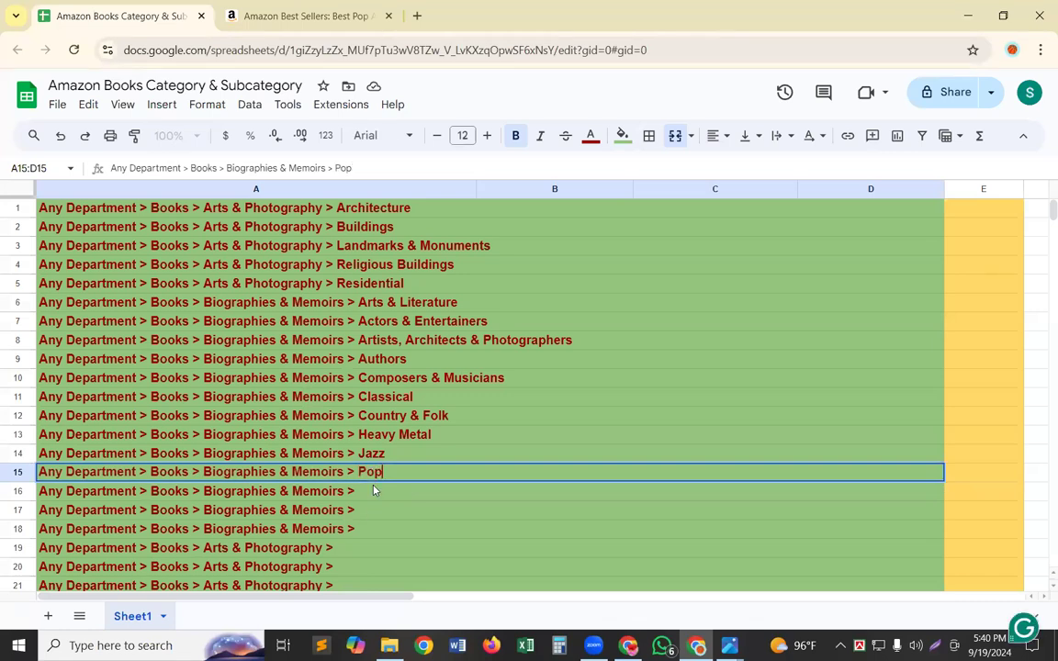
{"action": "key", "text": "Return"}
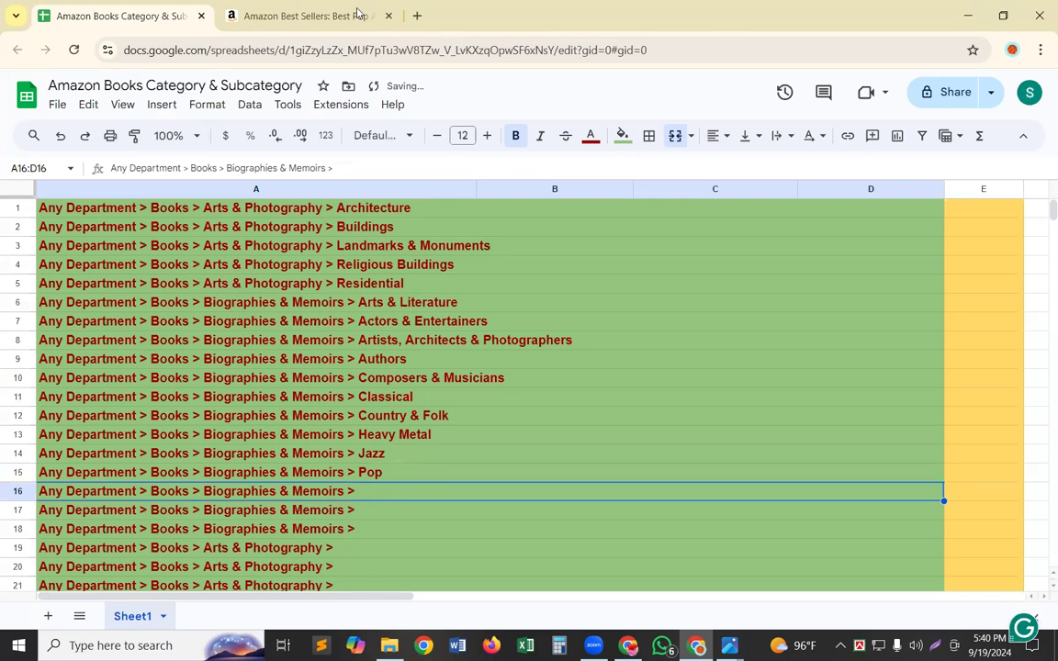
Step: On the Amazon Best Sellers page, open the Punk subcategory and copy its name, and append "Punk" to the path in row 16 of the sheet
{"action": "key", "text": "ctrl+Tab"}
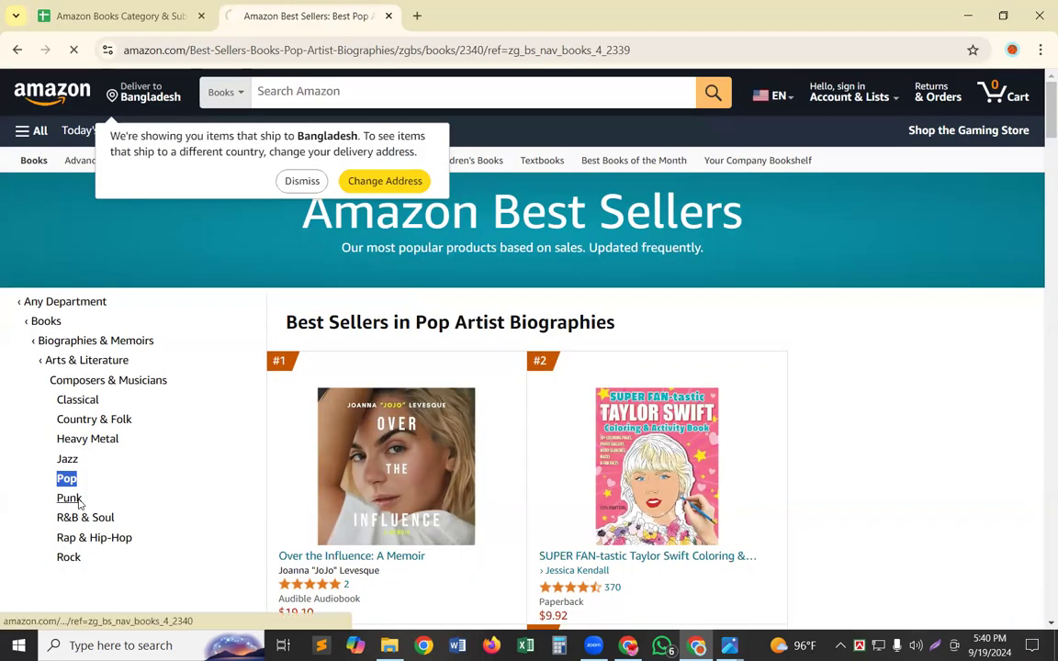
{"action": "left_click", "coordinate": [78, 503]}
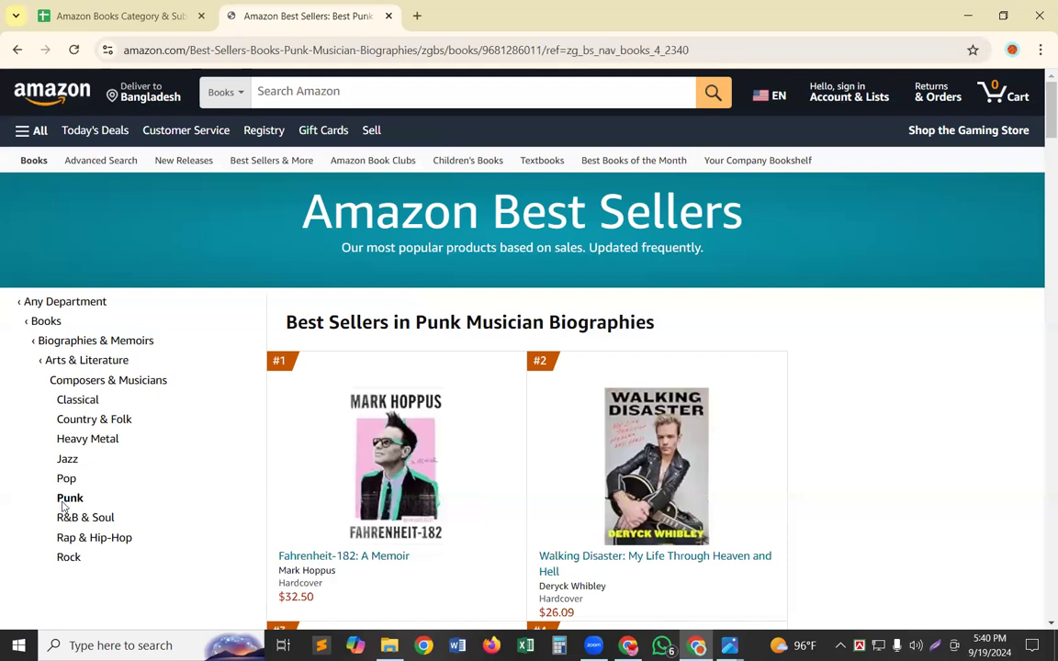
{"action": "double_click", "coordinate": [62, 500]}
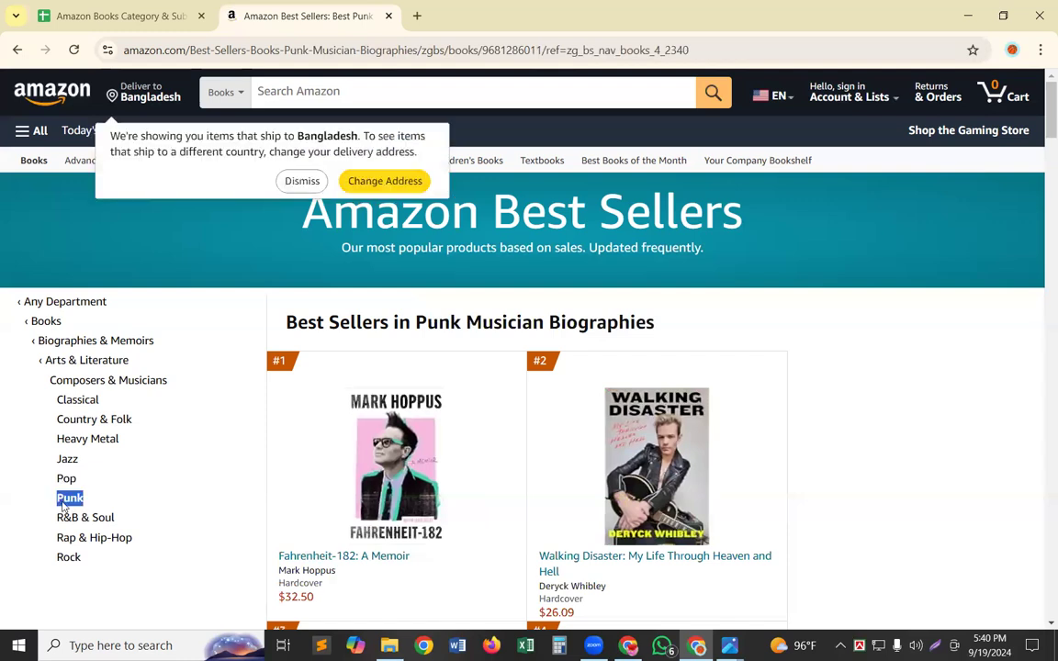
{"action": "left_click", "coordinate": [133, 14]}
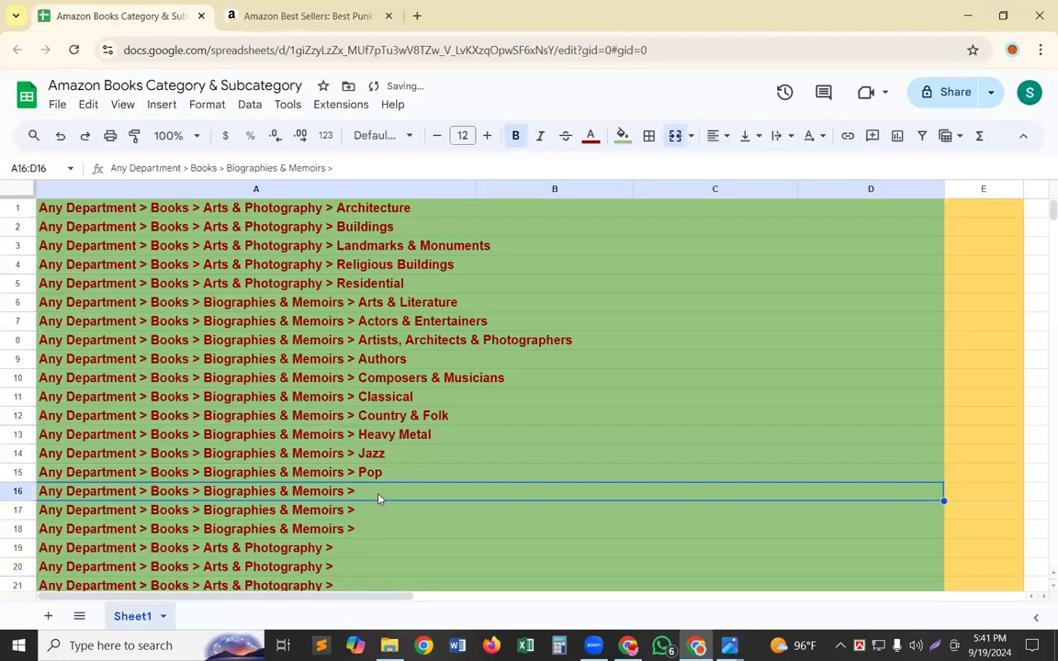
{"action": "double_click", "coordinate": [378, 493]}
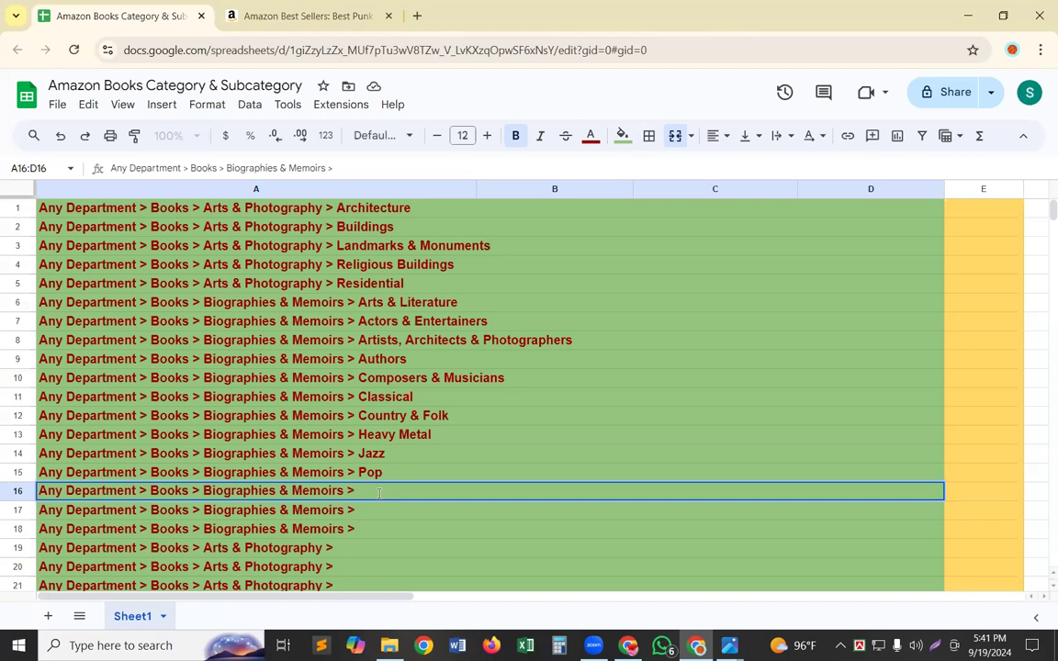
{"action": "type", "text": "Punk"}
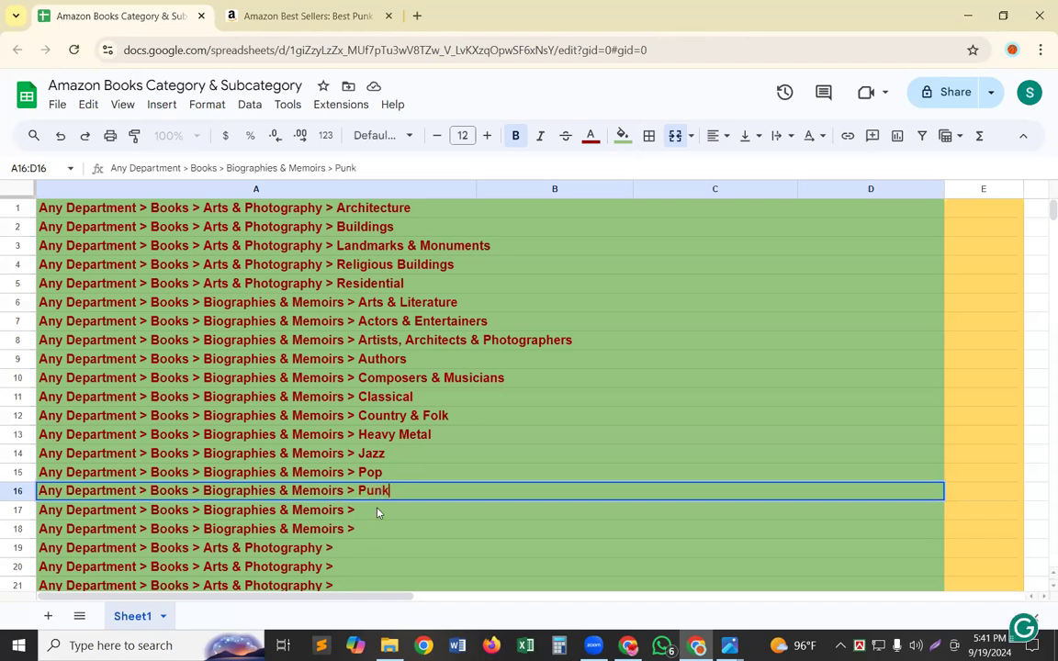
{"action": "key", "text": "Return"}
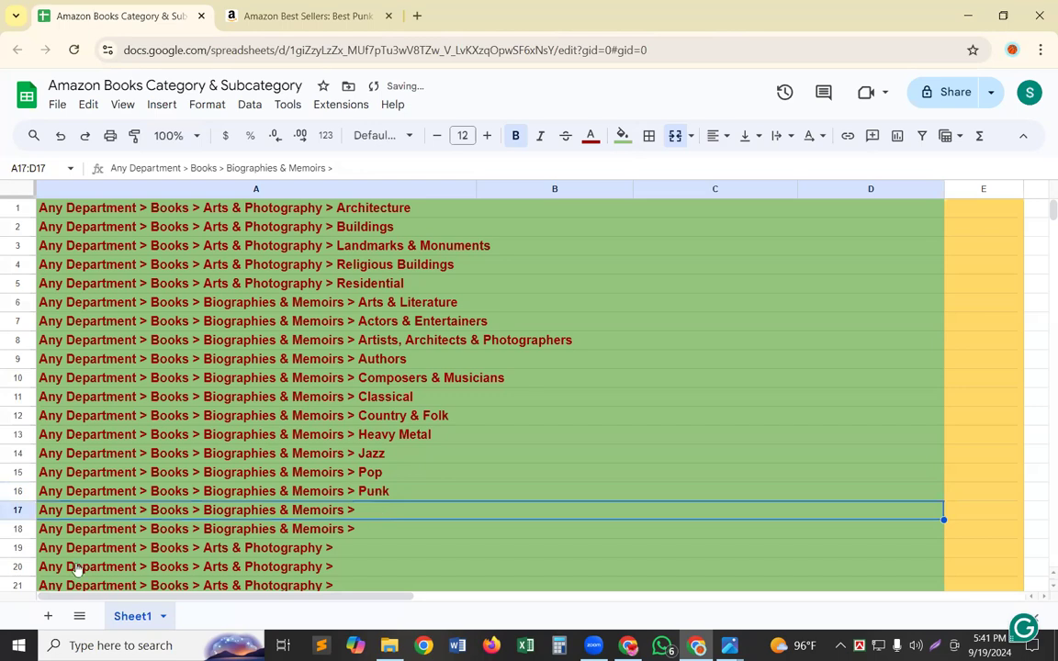
Step: Switch to the Amazon Best Sellers page, open the R&B & Soul subcategory under Composers & Musicians and copy its name
{"action": "key", "text": "ctrl+Tab"}
{"action": "left_click", "coordinate": [104, 522]}
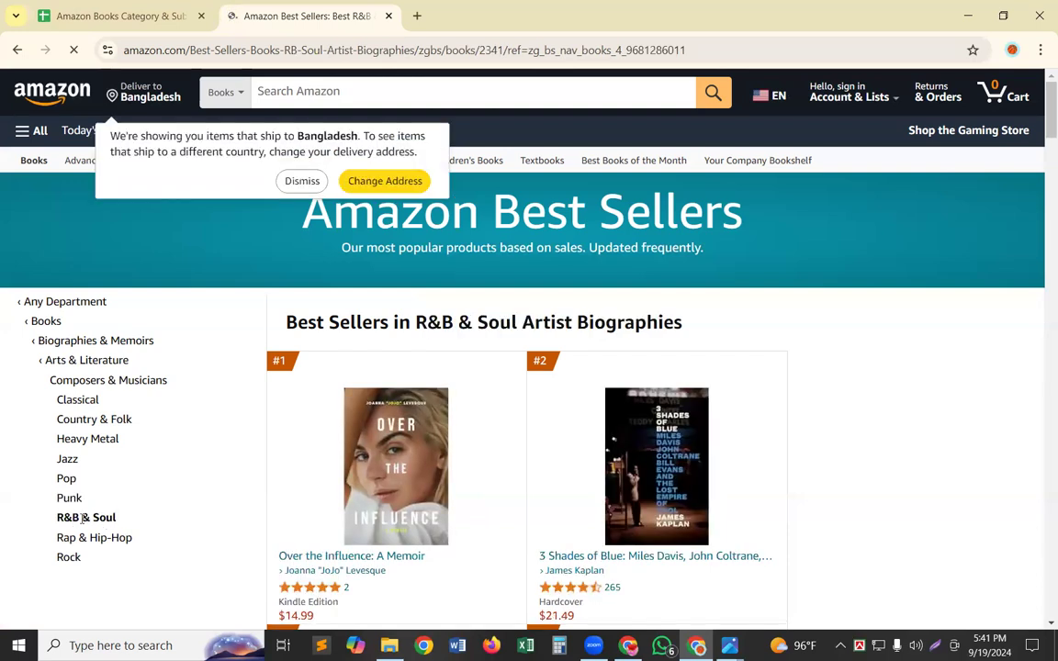
{"action": "triple_click", "coordinate": [82, 519]}
{"action": "key", "text": "ctrl+c"}
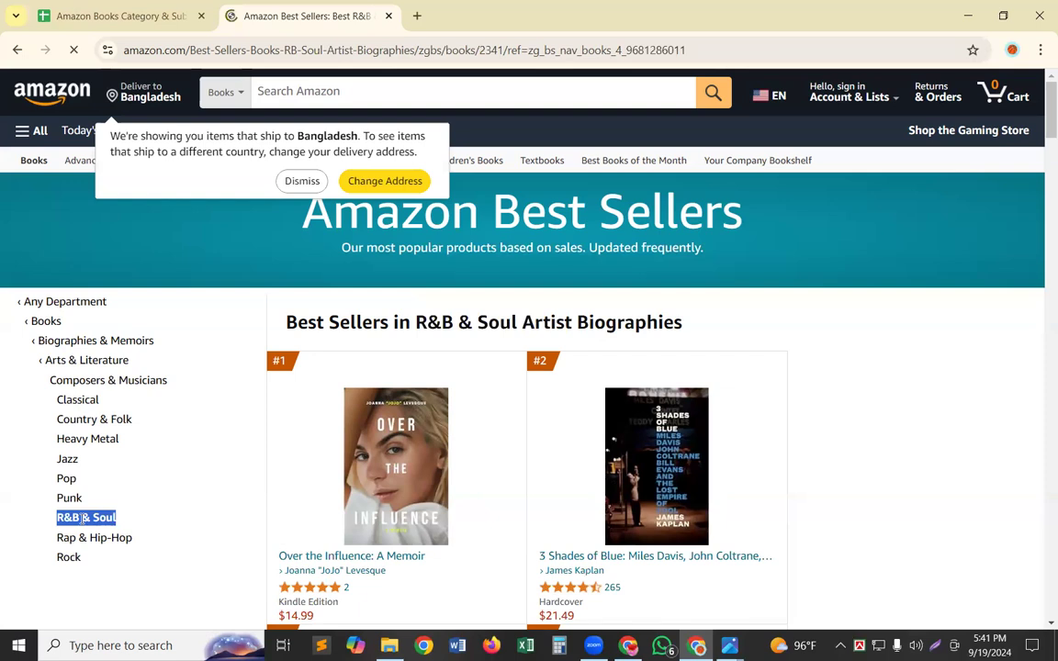
Step: Return to the Google Sheets list and append "R&B & Soul" to the path in row 17, removing the extra line break
{"action": "left_click", "coordinate": [145, 21]}
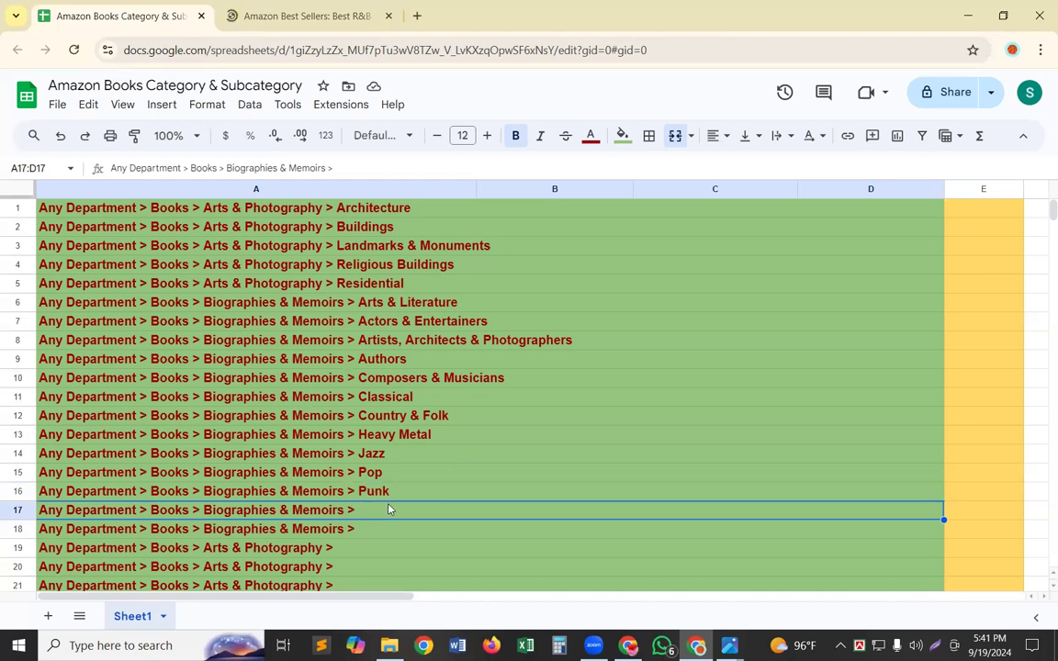
{"action": "key", "text": "ctrl+v"}
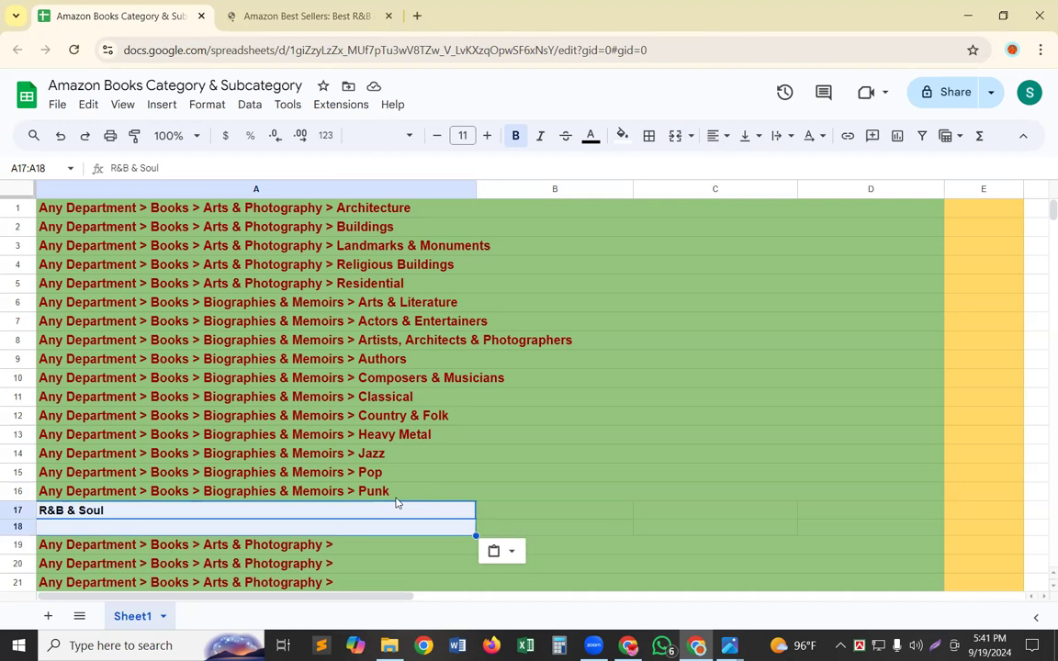
{"action": "key", "text": "ctrl+z"}
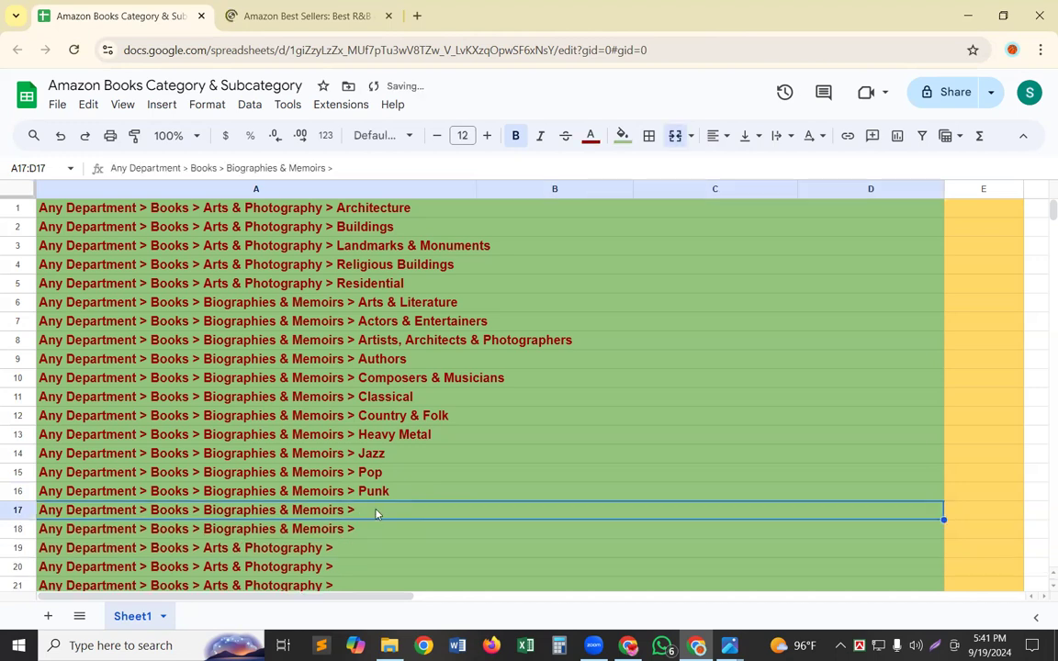
{"action": "double_click", "coordinate": [376, 509]}
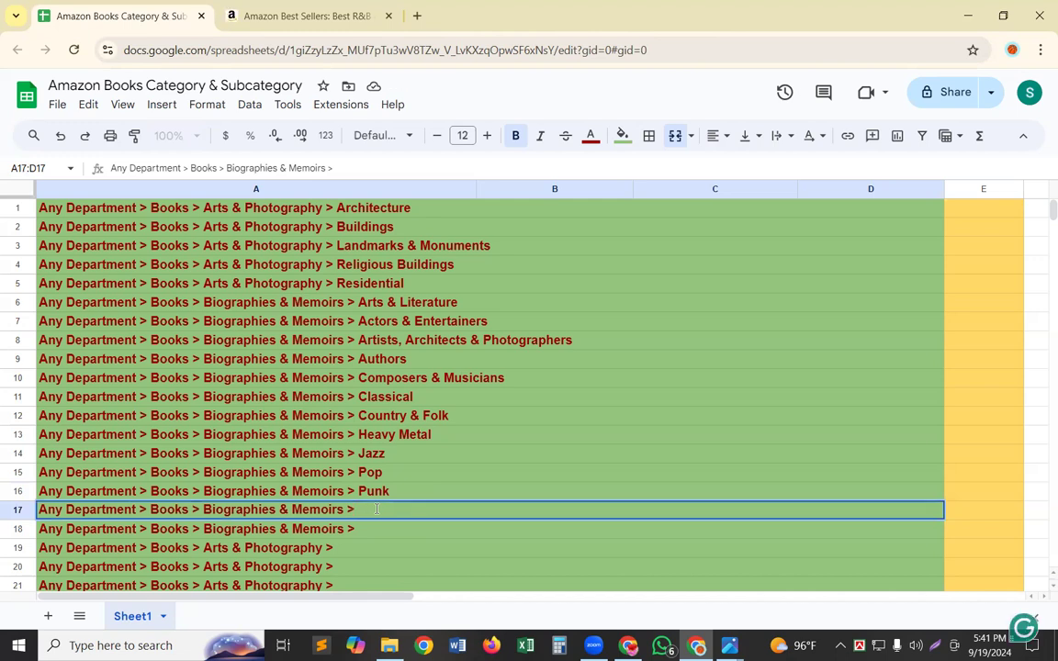
{"action": "key", "text": "ctrl+v"}
{"action": "key", "text": "BackSpace"}
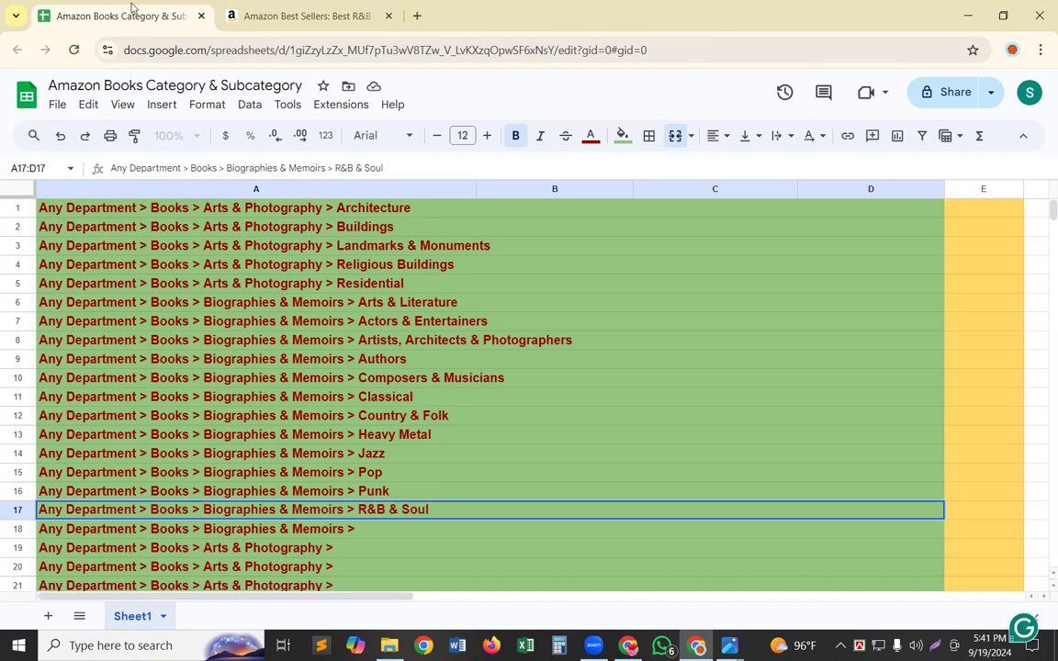
Step: Switch to the Amazon Best Sellers page, open the Rap & Hip-Hop subcategory and select its name
{"action": "left_click", "coordinate": [280, 17]}
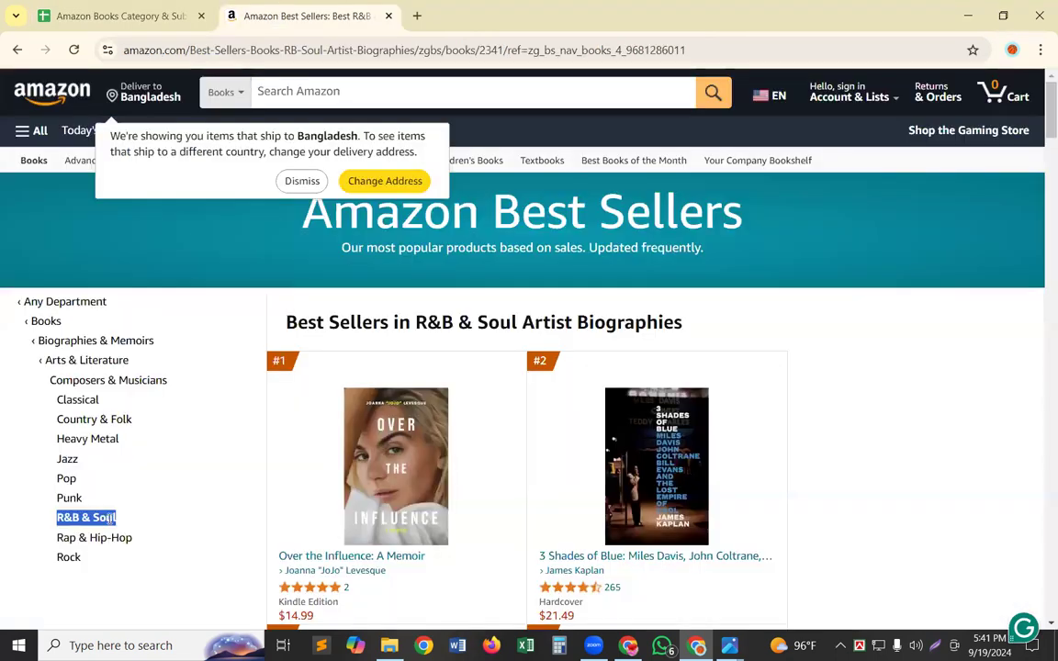
{"action": "left_click", "coordinate": [93, 542]}
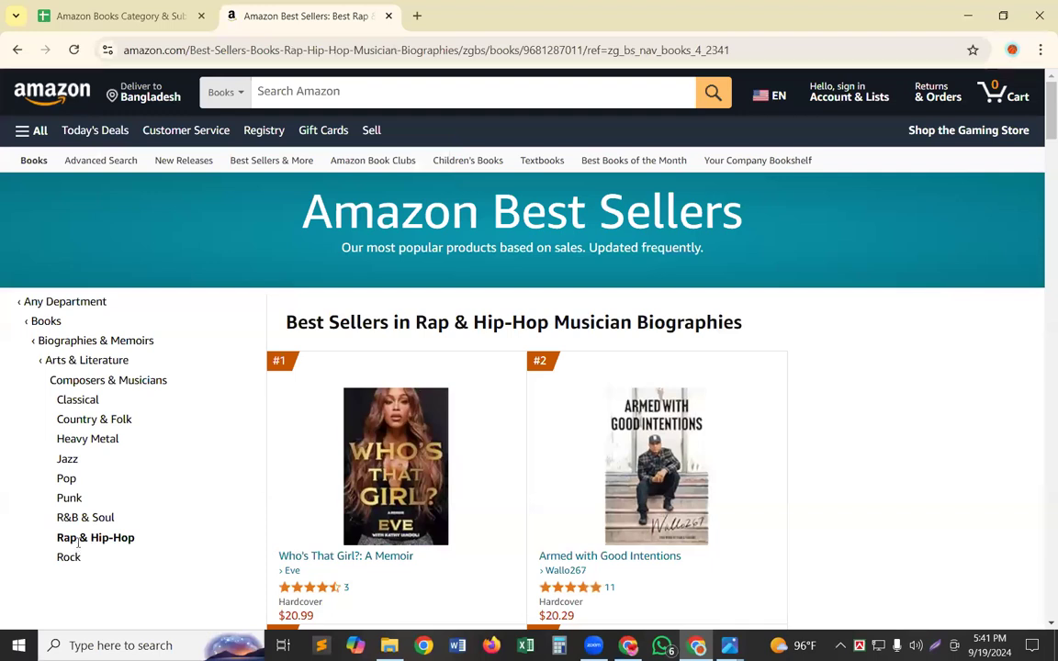
{"action": "triple_click", "coordinate": [78, 543]}
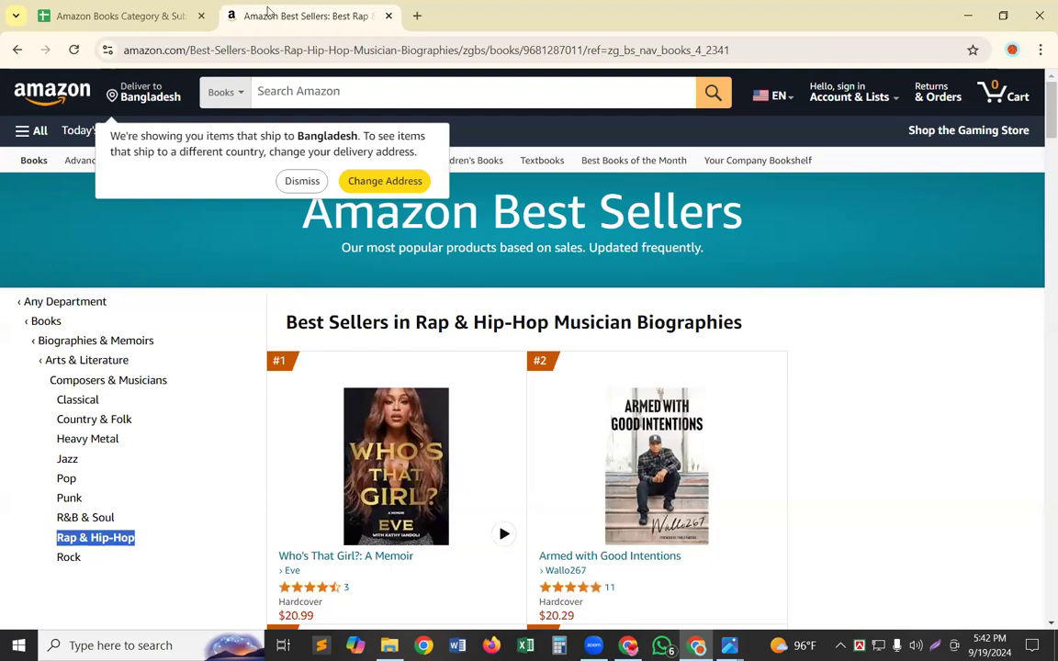
Step: Return to the Google Sheets list, confirm the row 17 path and fill it down through row 24
{"action": "left_click", "coordinate": [147, 12]}
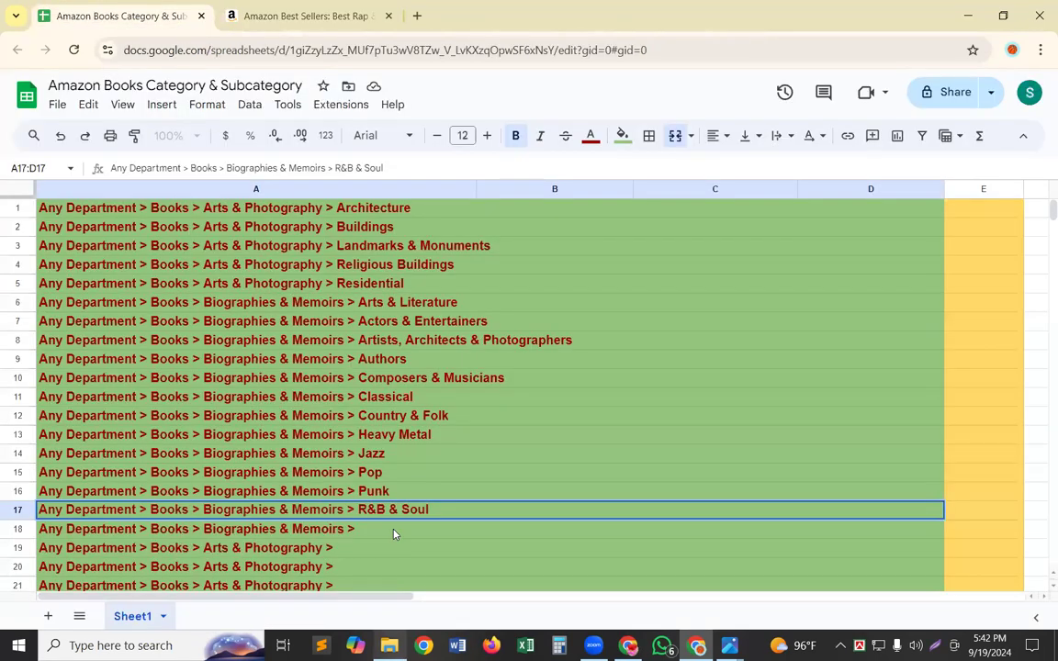
{"action": "key", "text": "Return"}
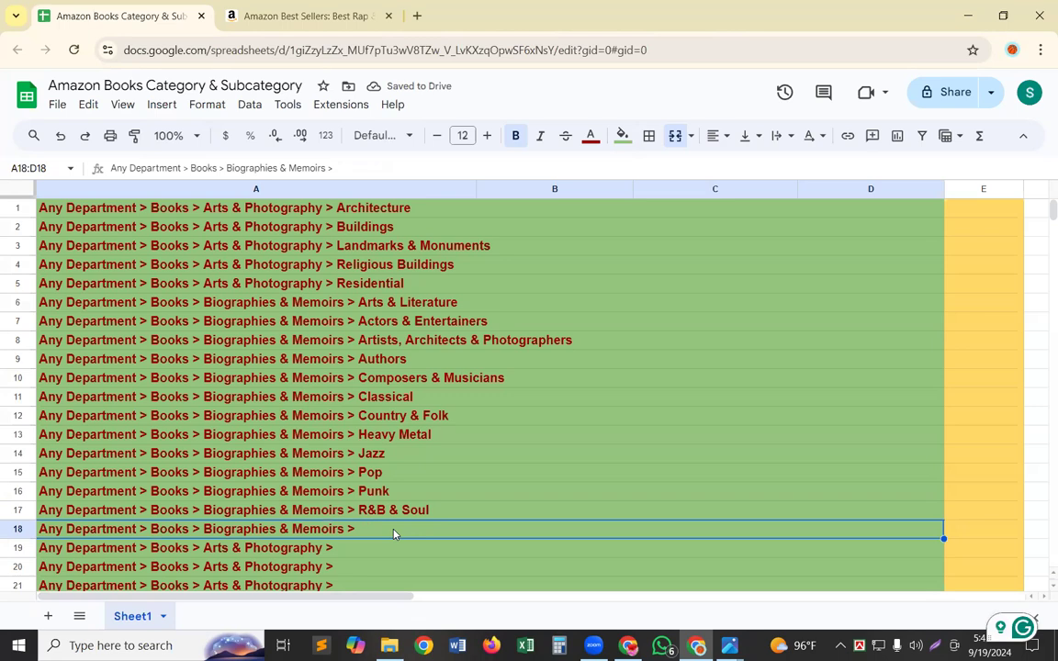
{"action": "left_click", "coordinate": [467, 501]}
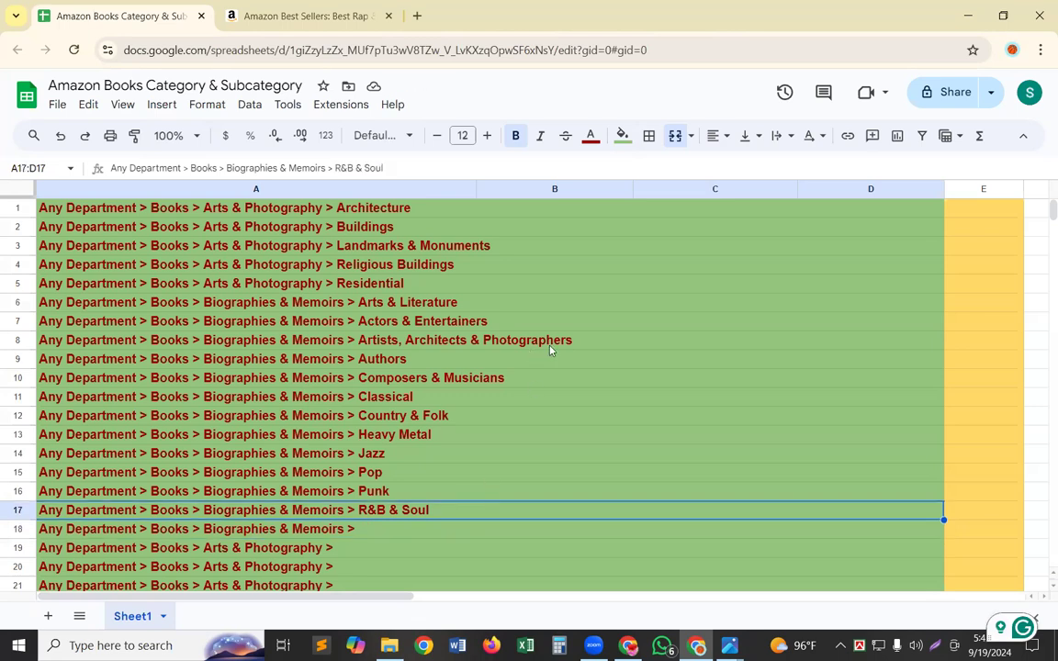
{"action": "scroll", "coordinate": [575, 315], "scroll_direction": "down", "scroll_amount": 3}
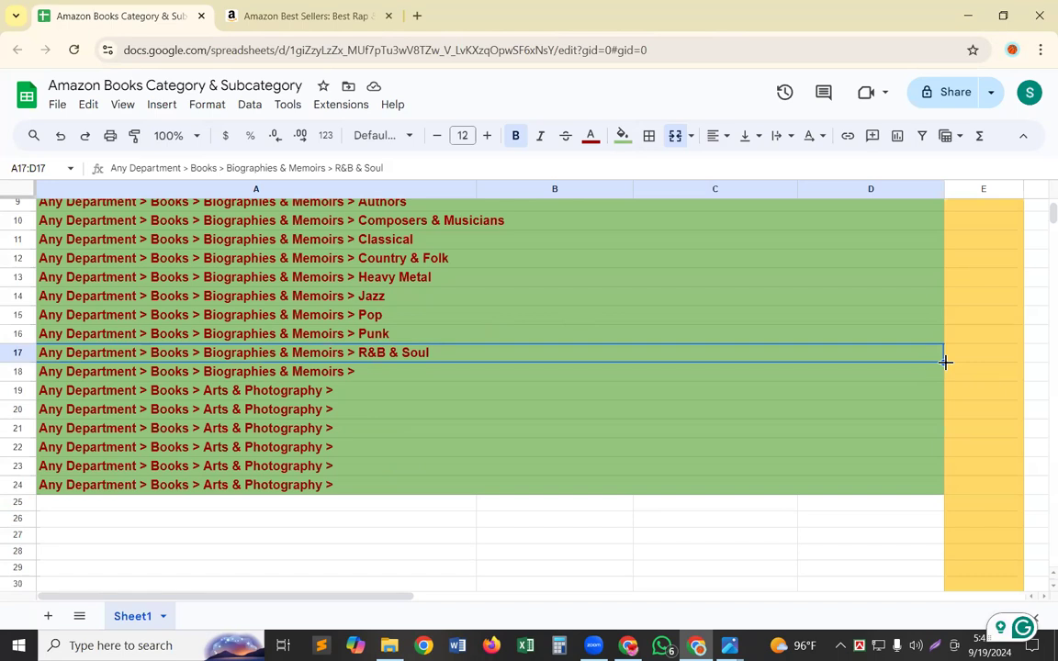
{"action": "left_click_drag", "start_coordinate": [928, 478], "coordinate": [930, 486]}
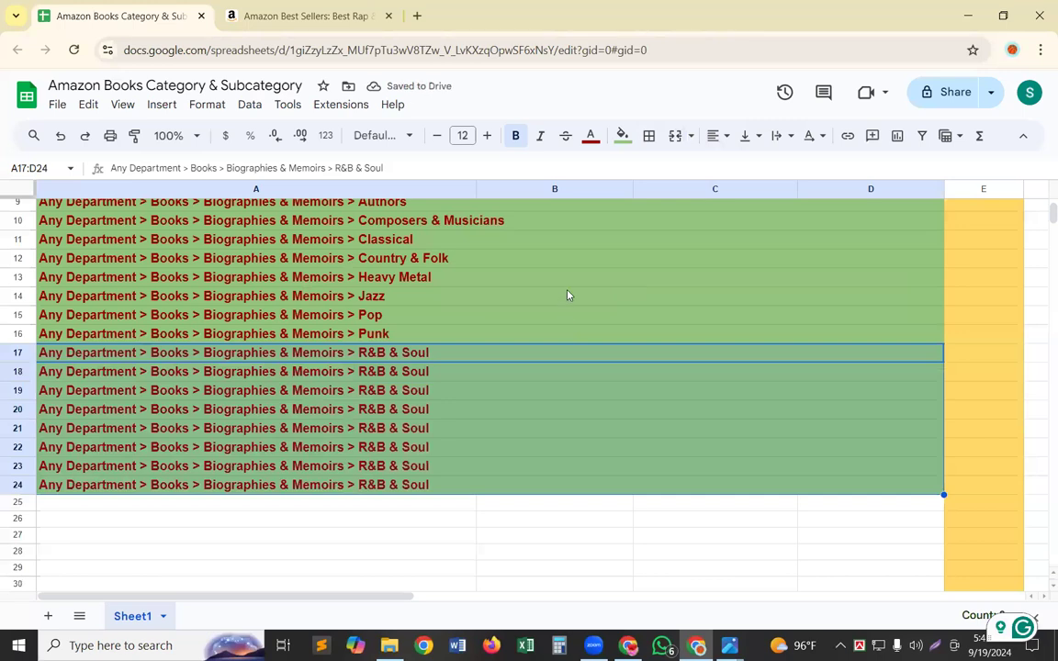
Step: Undo the R&B & Soul fill and fill row 18's "Any Department > Books > Biographies & Memoirs >" path down through row 35
{"action": "left_click", "coordinate": [657, 537]}
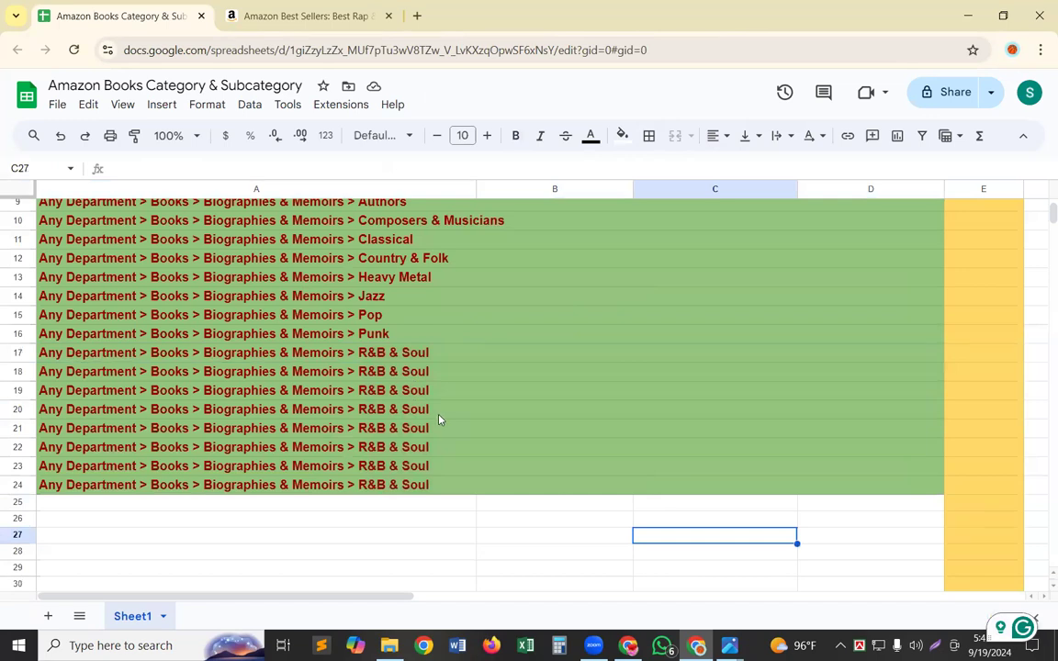
{"action": "key", "text": "ctrl+z"}
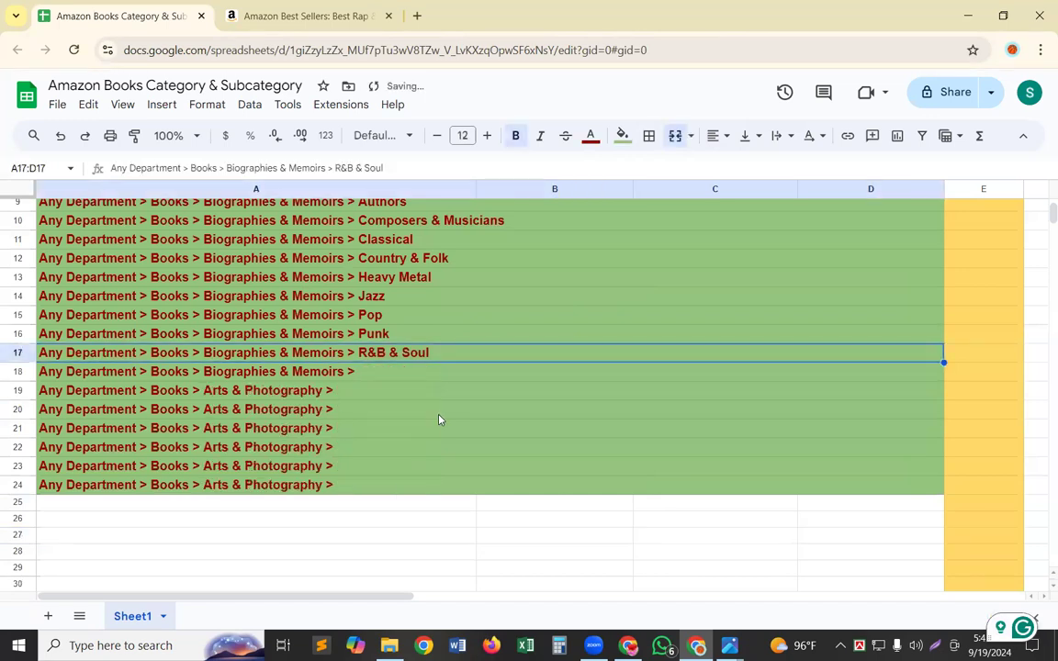
{"action": "left_click", "coordinate": [385, 374]}
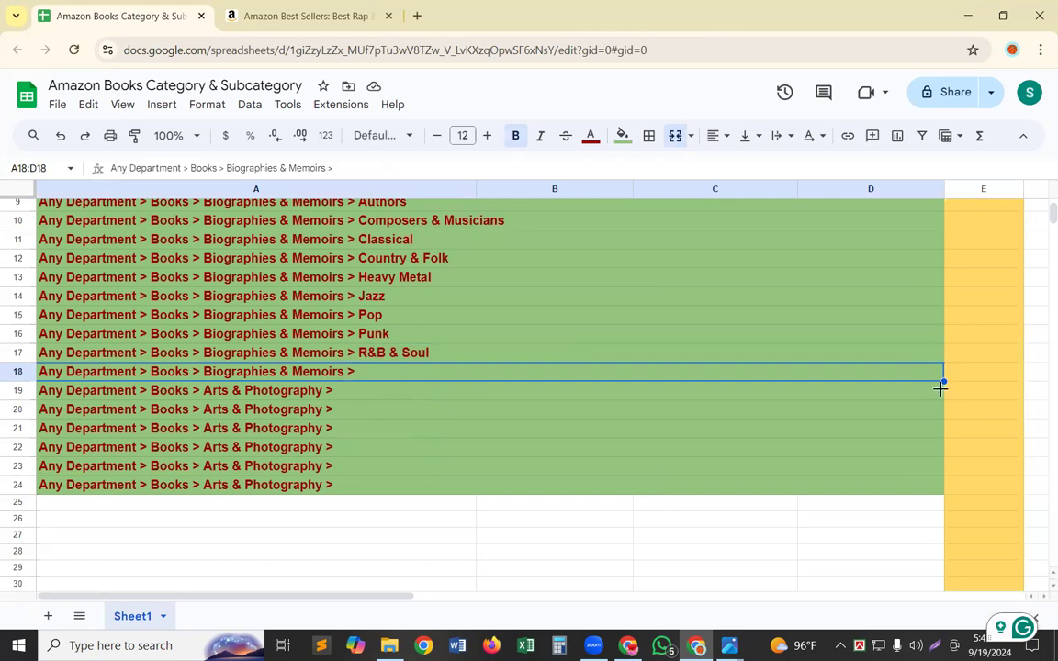
{"action": "left_click_drag", "start_coordinate": [929, 432], "coordinate": [945, 595]}
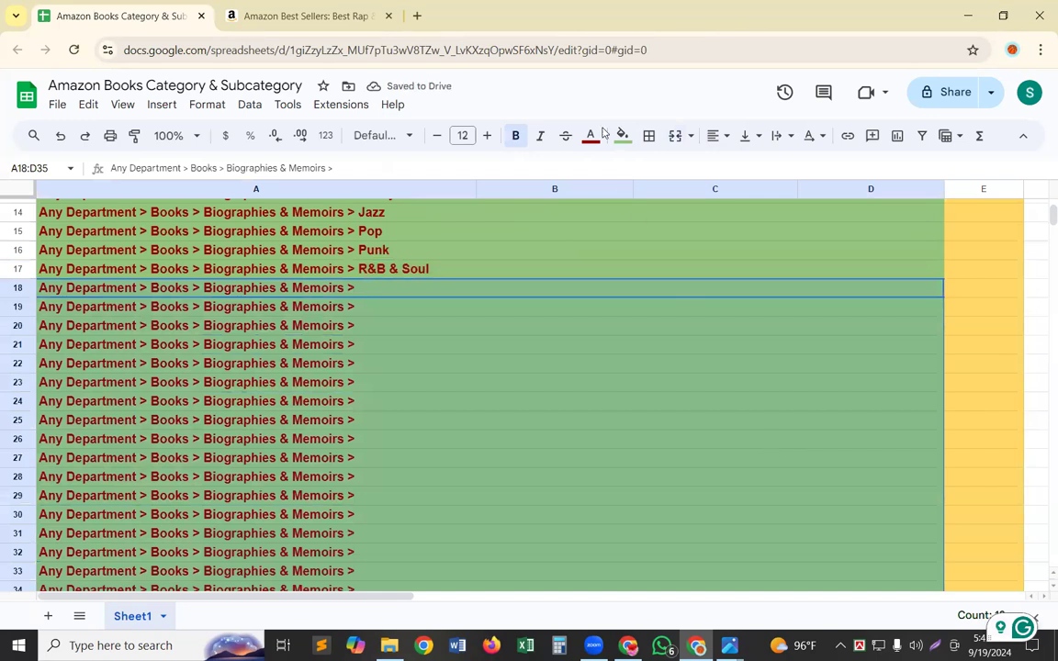
{"action": "left_click", "coordinate": [499, 249]}
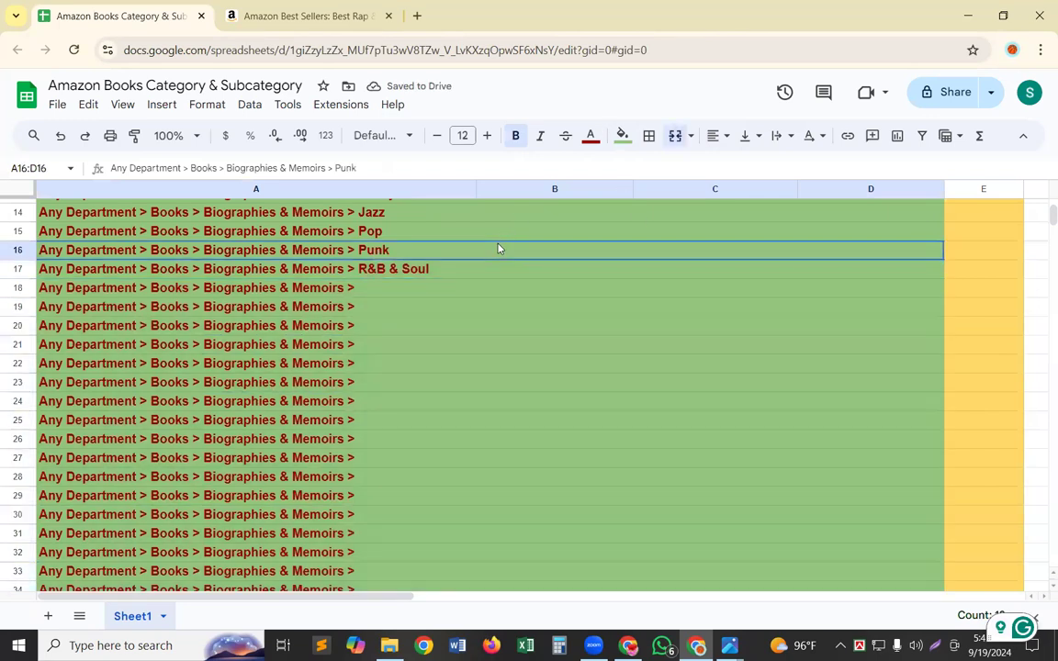
{"action": "left_click", "coordinate": [374, 290]}
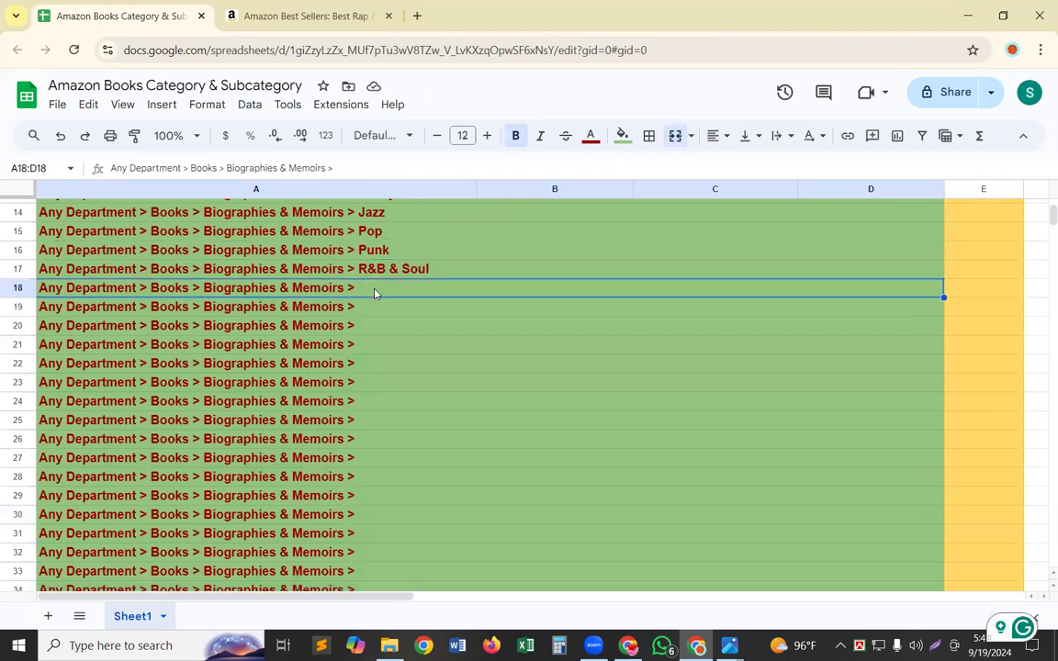
Step: Switch to the Amazon Best Sellers page, open the Rock subcategory under Composers & Musicians and copy its name
{"action": "left_click", "coordinate": [290, 17]}
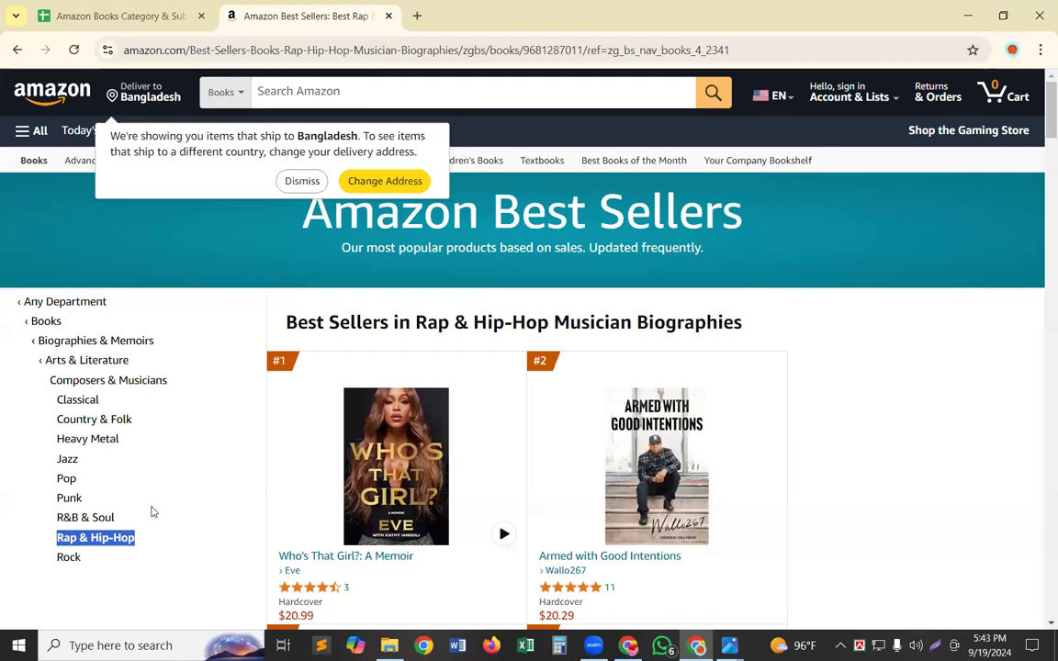
{"action": "left_click", "coordinate": [77, 559]}
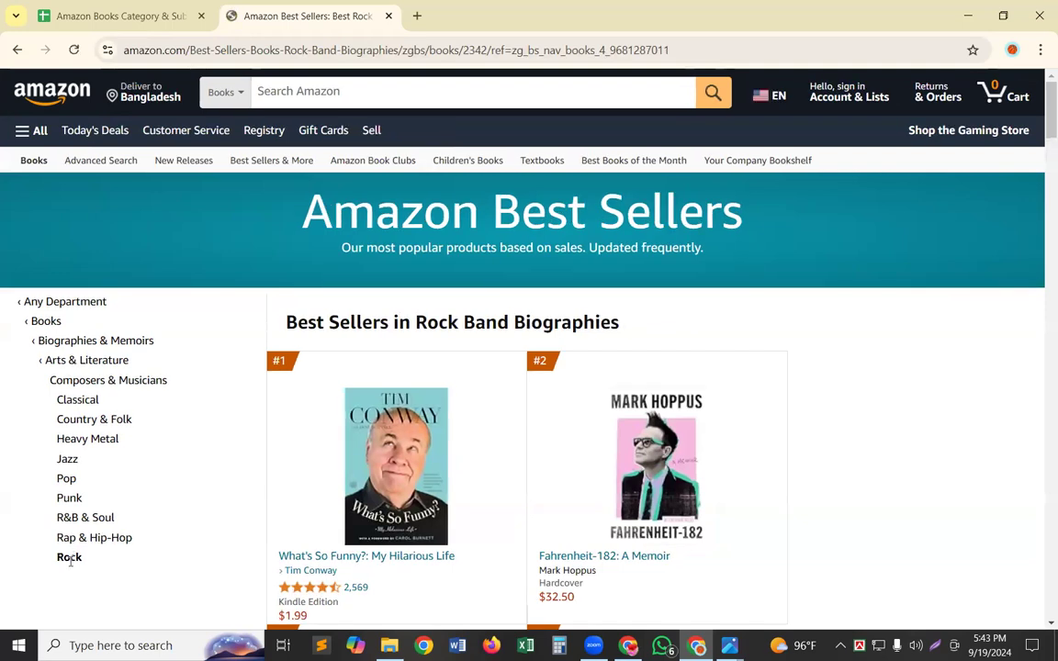
{"action": "double_click", "coordinate": [70, 559]}
{"action": "key", "text": "ctrl+c"}
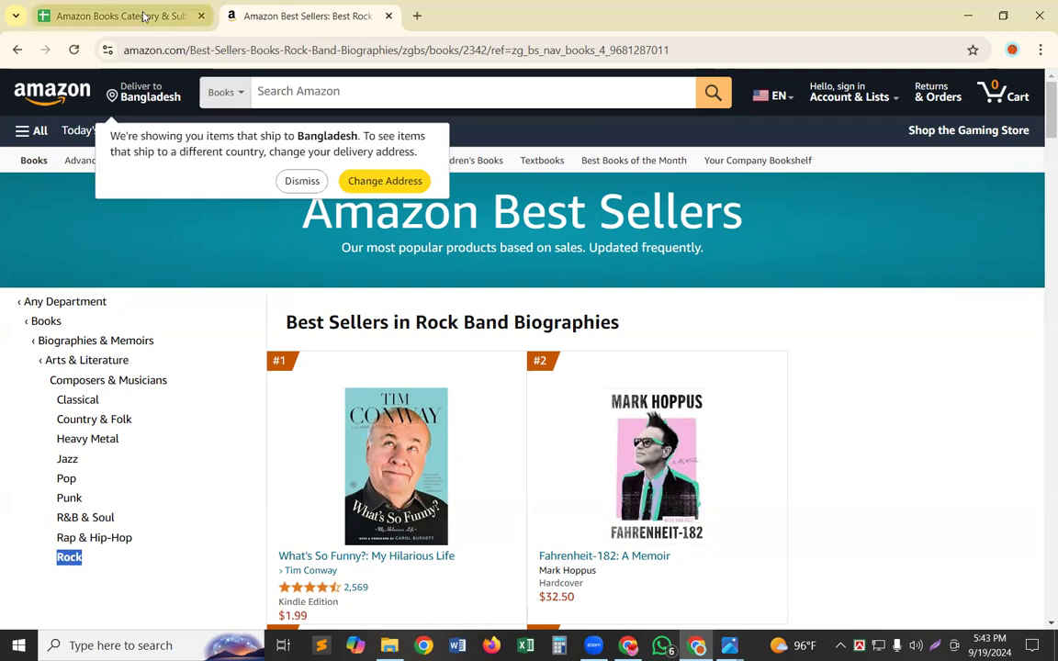
Step: Return to the Google Sheets list and append "Rock" to the Biographies & Memoirs path in row 18
{"action": "left_click", "coordinate": [144, 18]}
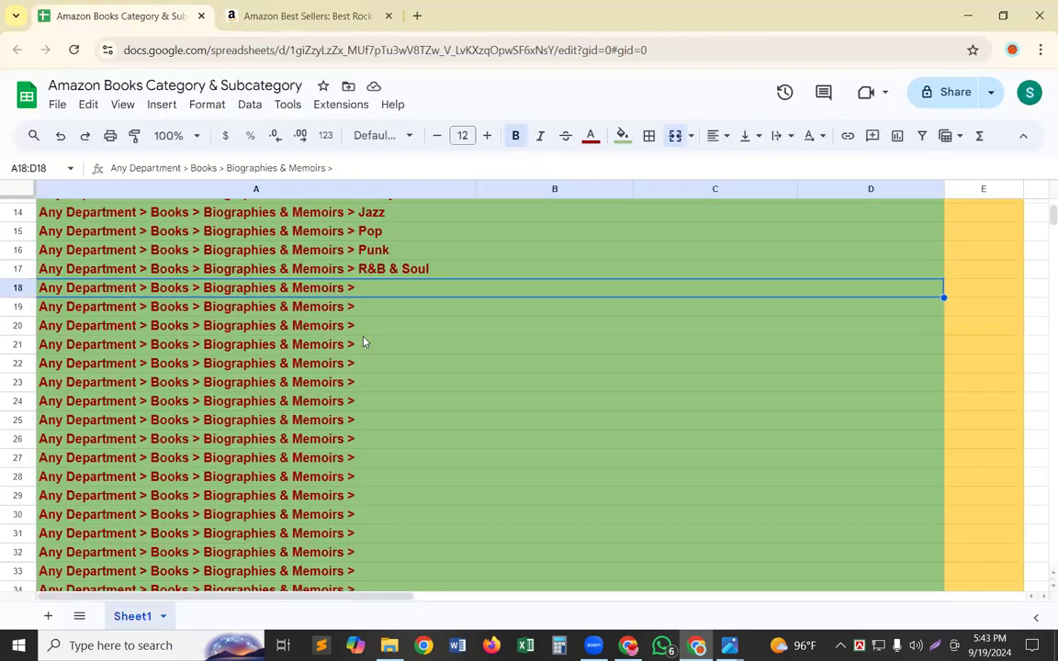
{"action": "double_click", "coordinate": [386, 290]}
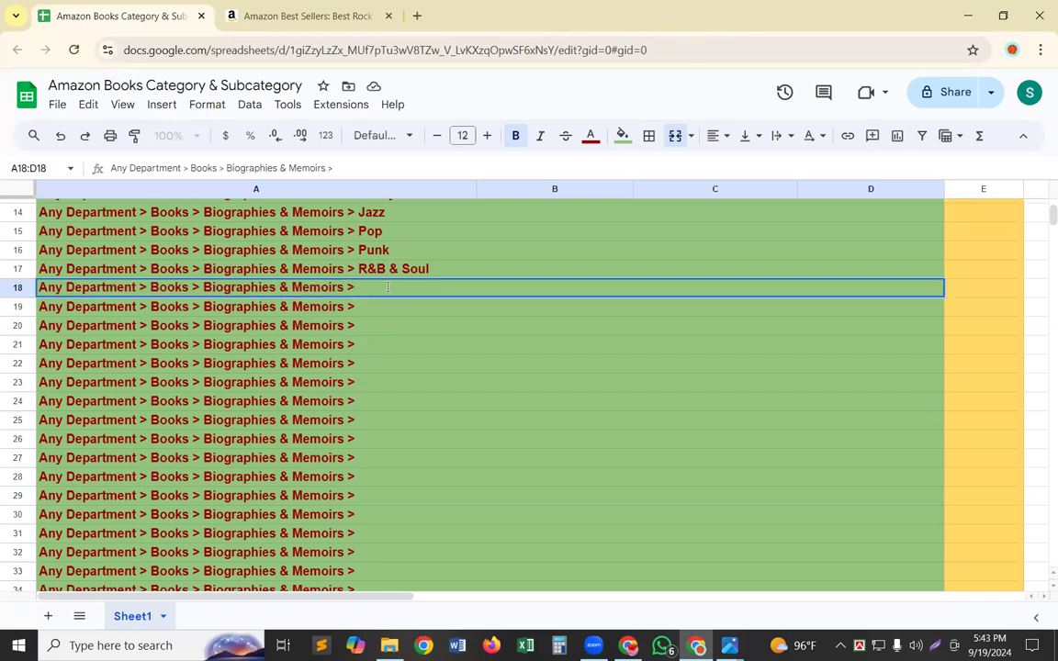
{"action": "key", "text": "ctrl+v"}
{"action": "key", "text": "ctrl+Return"}
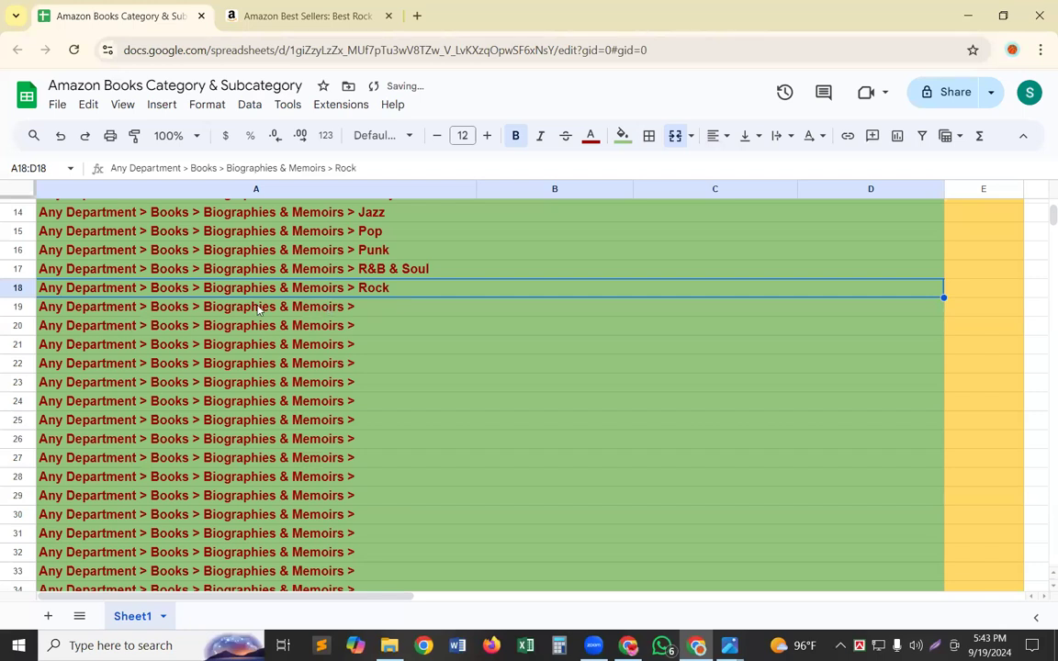
Step: Switch to the Amazon Best Sellers page, go back up to Books, open the Books on CD category and copy its name
{"action": "left_click", "coordinate": [284, 16]}
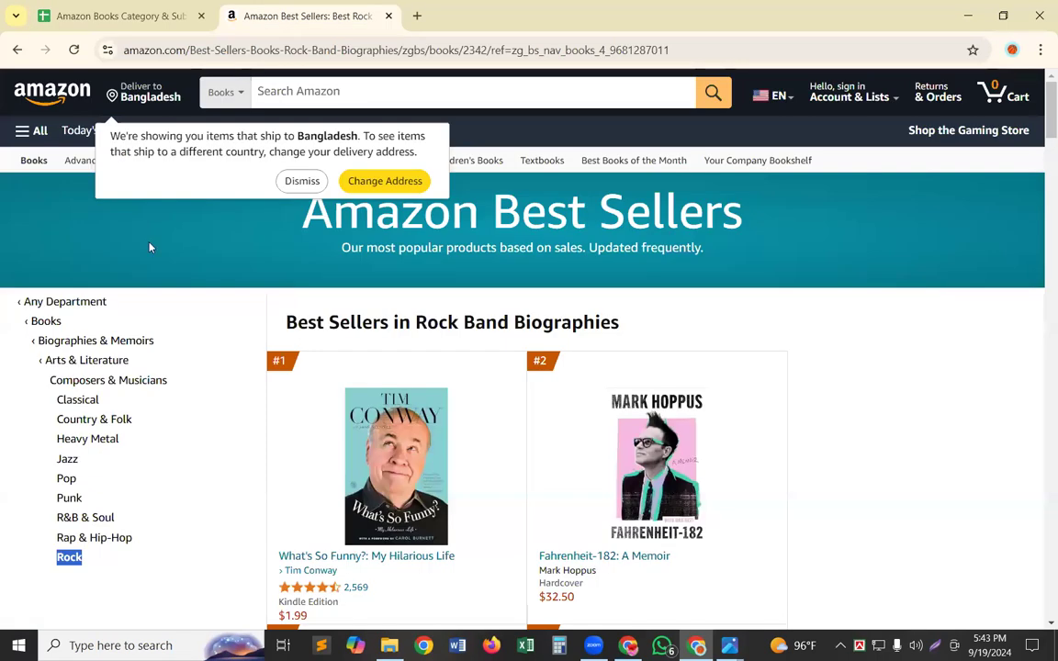
{"action": "left_click", "coordinate": [42, 321]}
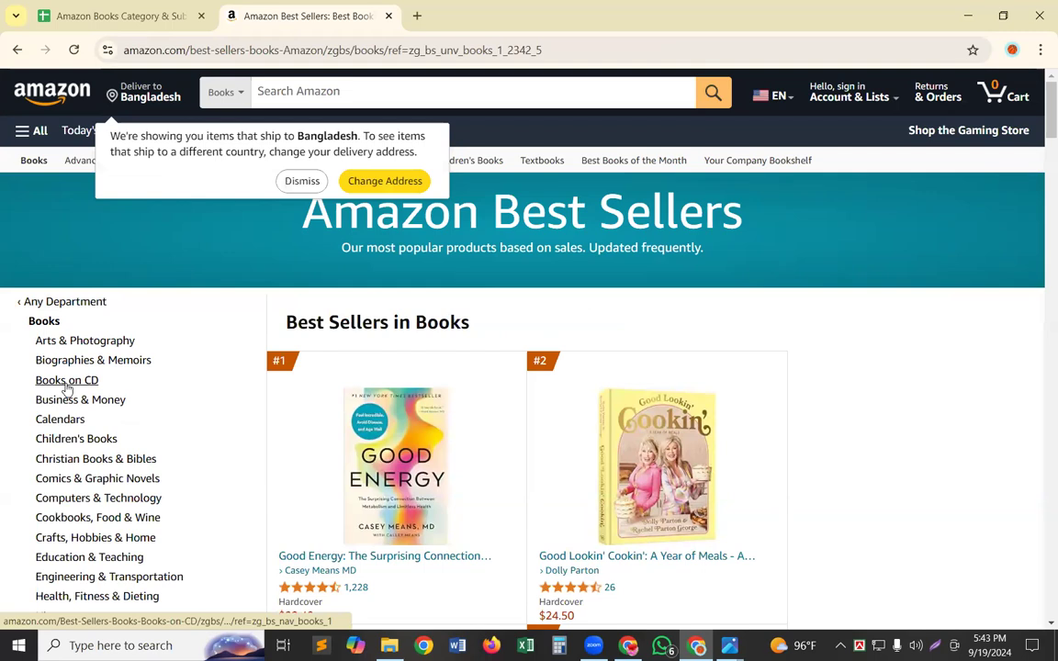
{"action": "left_click", "coordinate": [66, 380]}
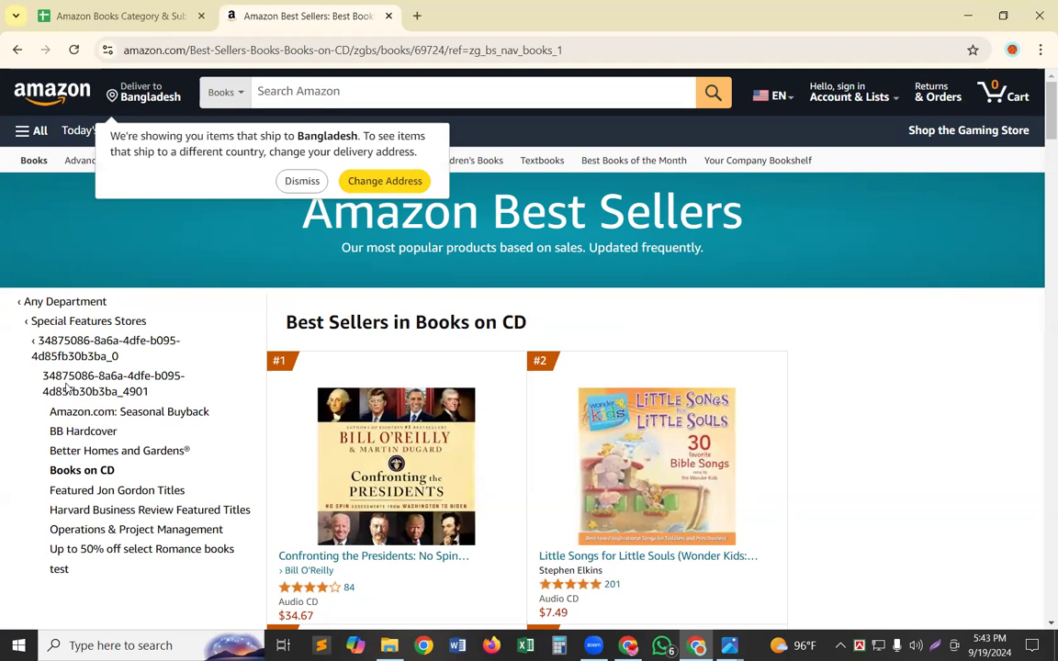
{"action": "double_click", "coordinate": [92, 470]}
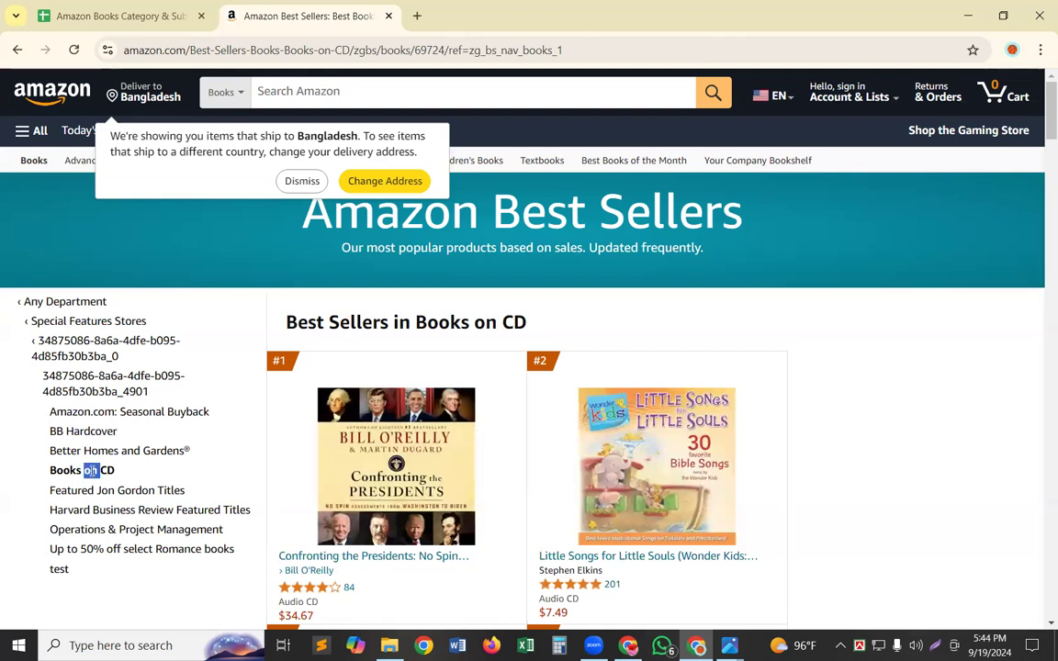
{"action": "triple_click", "coordinate": [92, 470]}
{"action": "key", "text": "ctrl+c"}
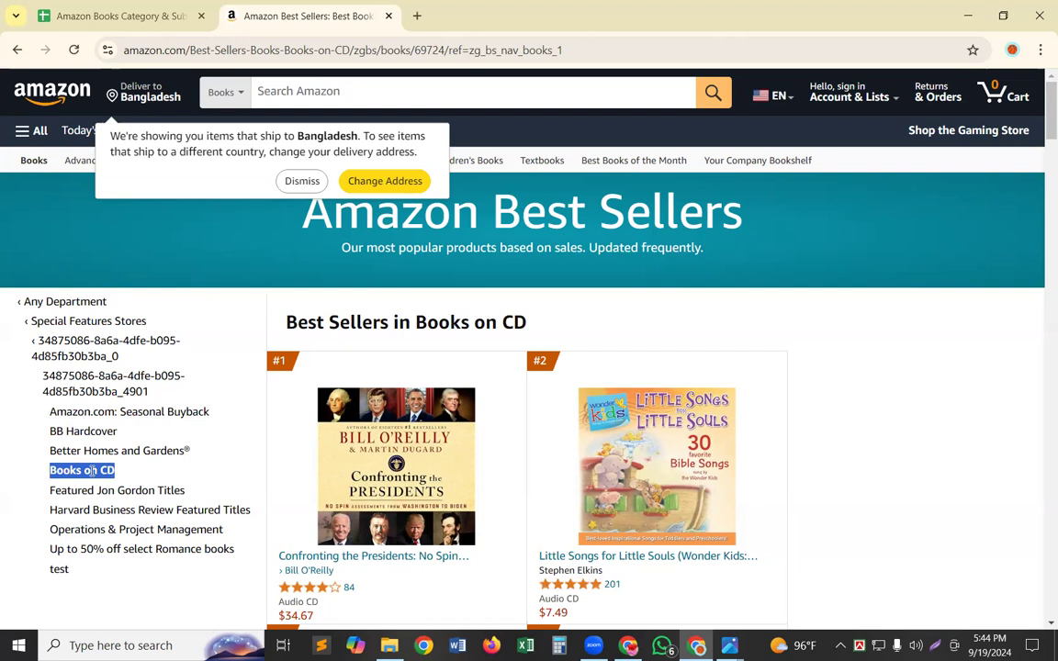
Step: Return to the Google Sheets list and change the row 19 path to "Any Department > Books > Books on CD >", without an extra line break
{"action": "left_click", "coordinate": [136, 16]}
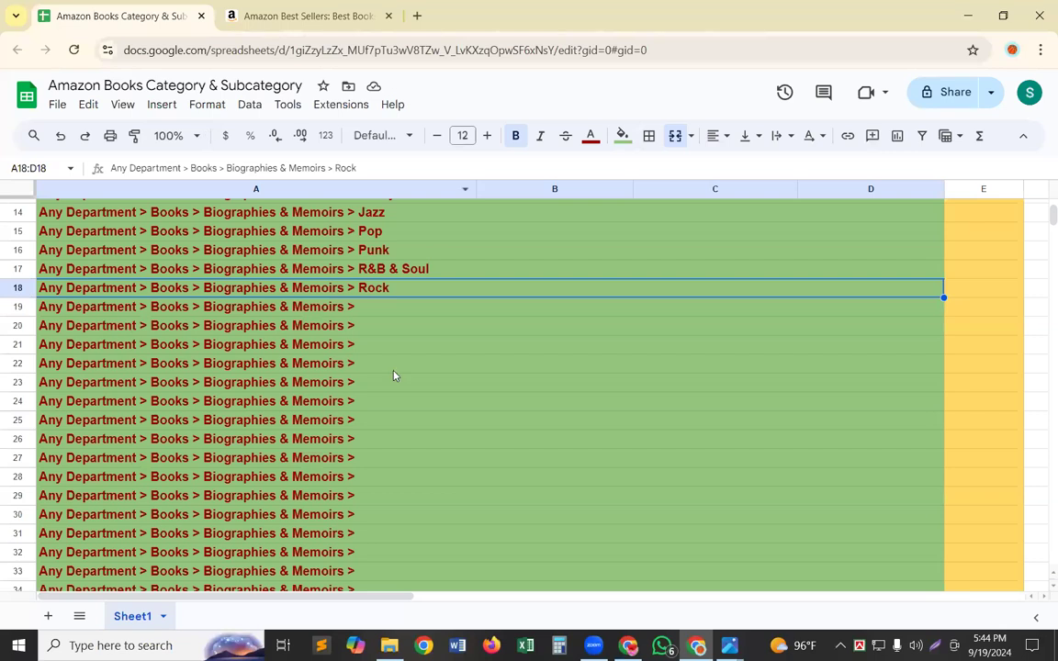
{"action": "left_click", "coordinate": [386, 312]}
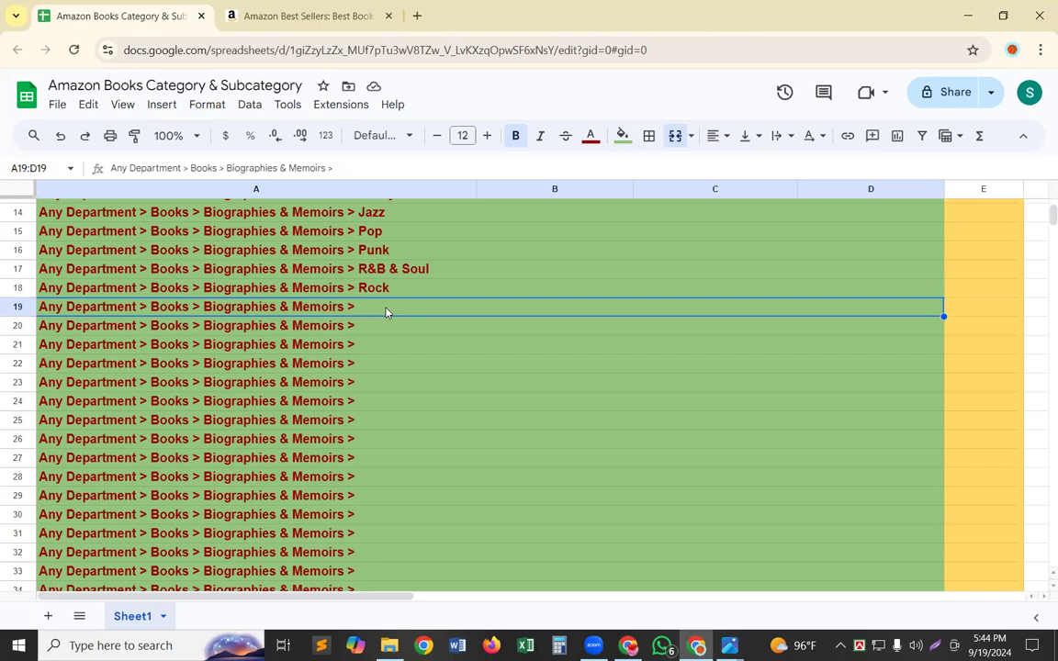
{"action": "double_click", "coordinate": [367, 309]}
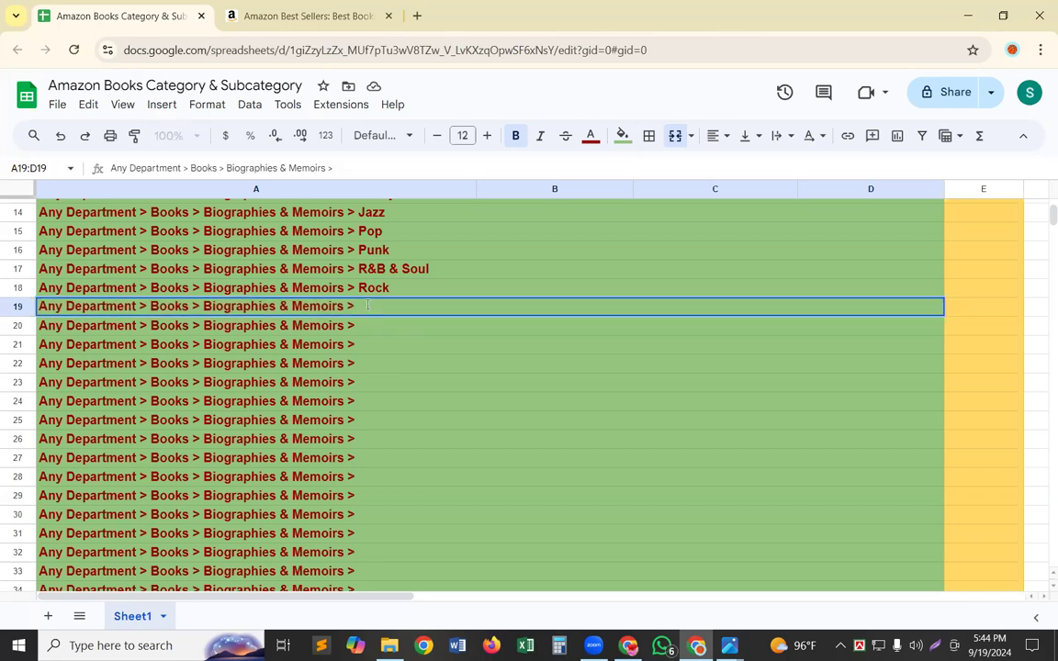
{"action": "key", "text": "BackSpace"}
{"action": "key", "text": "BackSpace"}
{"action": "key", "text": "BackSpace"}
{"action": "key", "text": "BackSpace"}
{"action": "key", "text": "BackSpace"}
{"action": "key", "text": "BackSpace"}
{"action": "key", "text": "BackSpace"}
{"action": "key", "text": "BackSpace"}
{"action": "key", "text": "BackSpace"}
{"action": "key", "text": "BackSpace"}
{"action": "key", "text": "BackSpace"}
{"action": "key", "text": "BackSpace"}
{"action": "key", "text": "BackSpace"}
{"action": "key", "text": "BackSpace"}
{"action": "key", "text": "BackSpace"}
{"action": "key", "text": "BackSpace"}
{"action": "key", "text": "BackSpace"}
{"action": "key", "text": "BackSpace"}
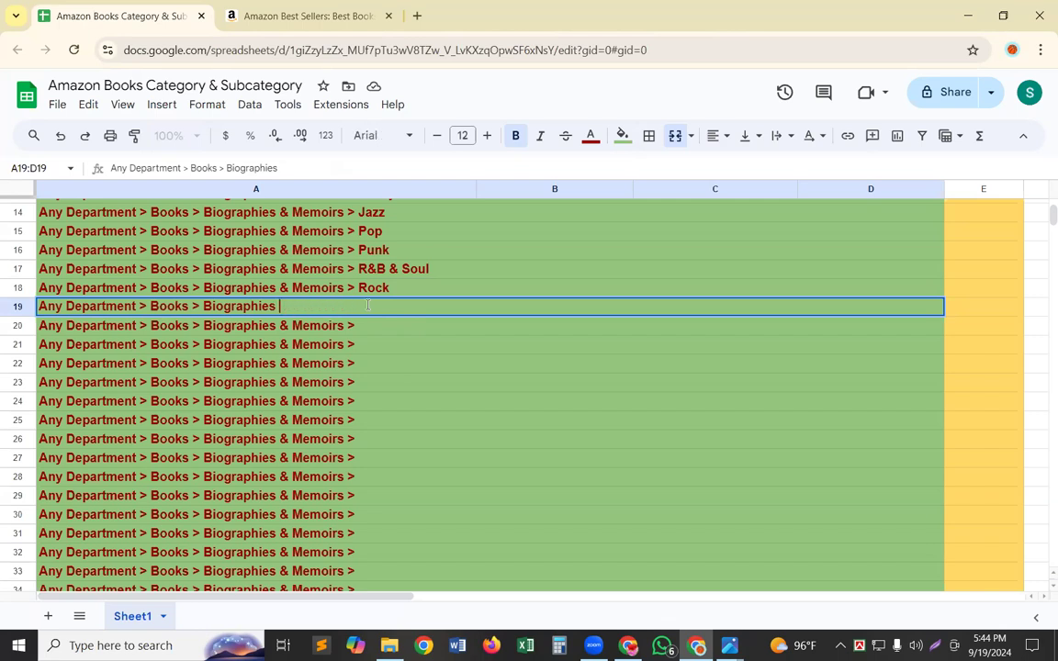
{"action": "key", "text": "BackSpace"}
{"action": "key", "text": "BackSpace"}
{"action": "key", "text": "BackSpace"}
{"action": "key", "text": "BackSpace"}
{"action": "key", "text": "BackSpace"}
{"action": "key", "text": "BackSpace"}
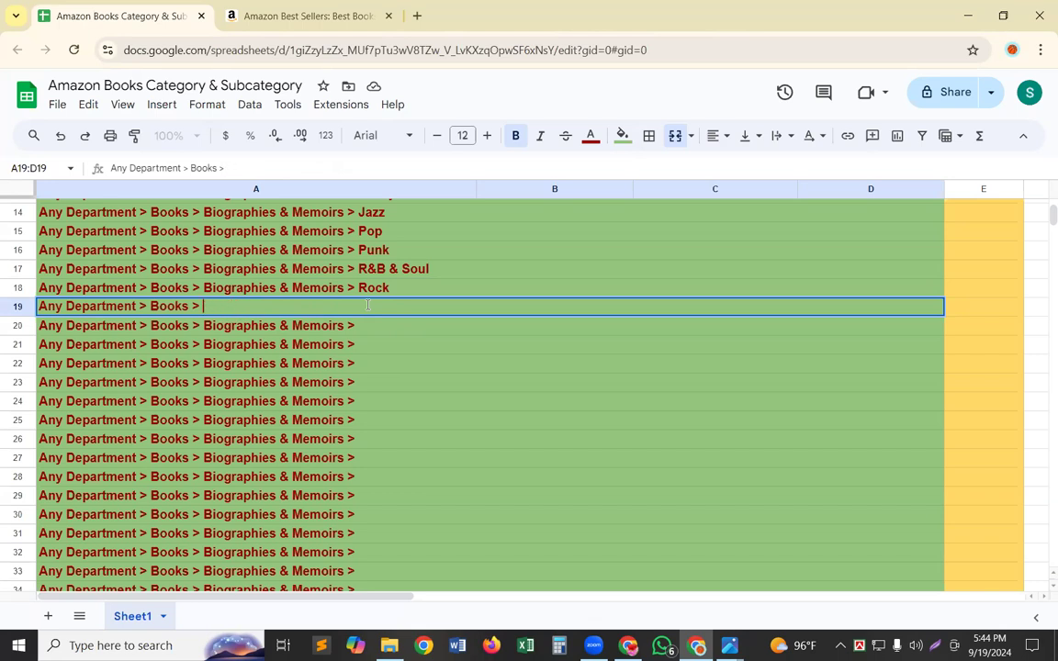
{"action": "key", "text": "ctrl+v"}
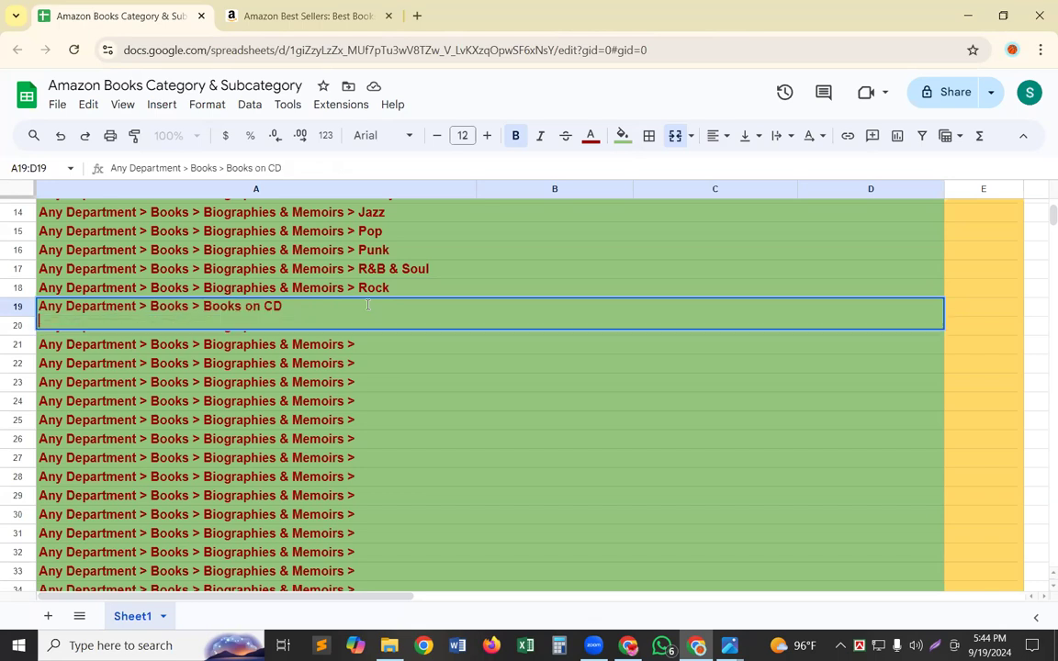
{"action": "key", "text": "BackSpace"}
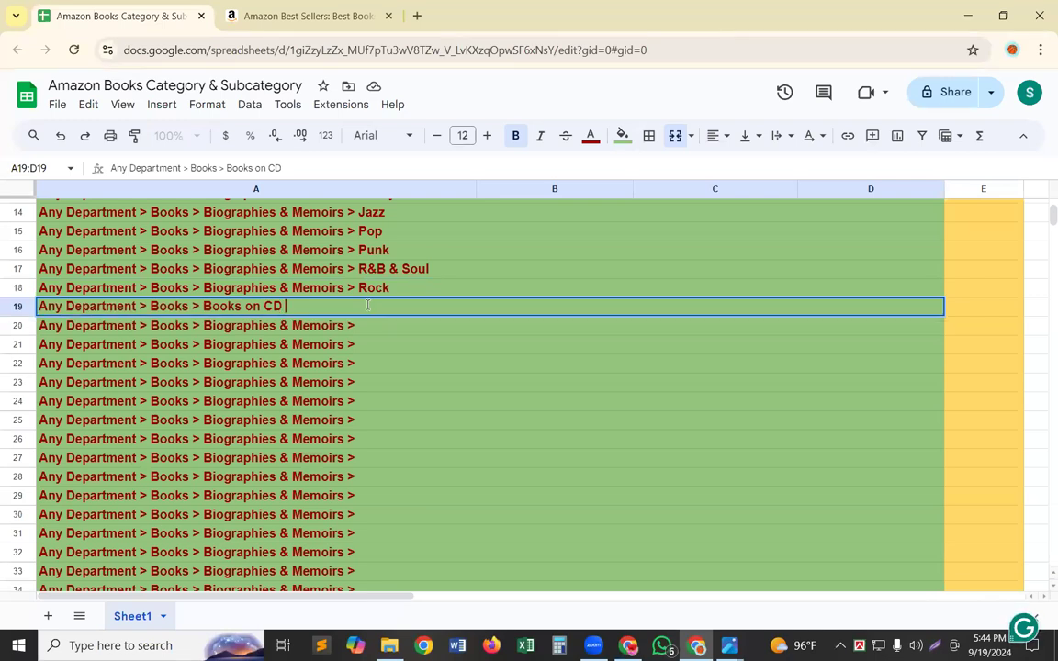
{"action": "type", "text": ">"}
{"action": "left_click", "coordinate": [927, 324]}
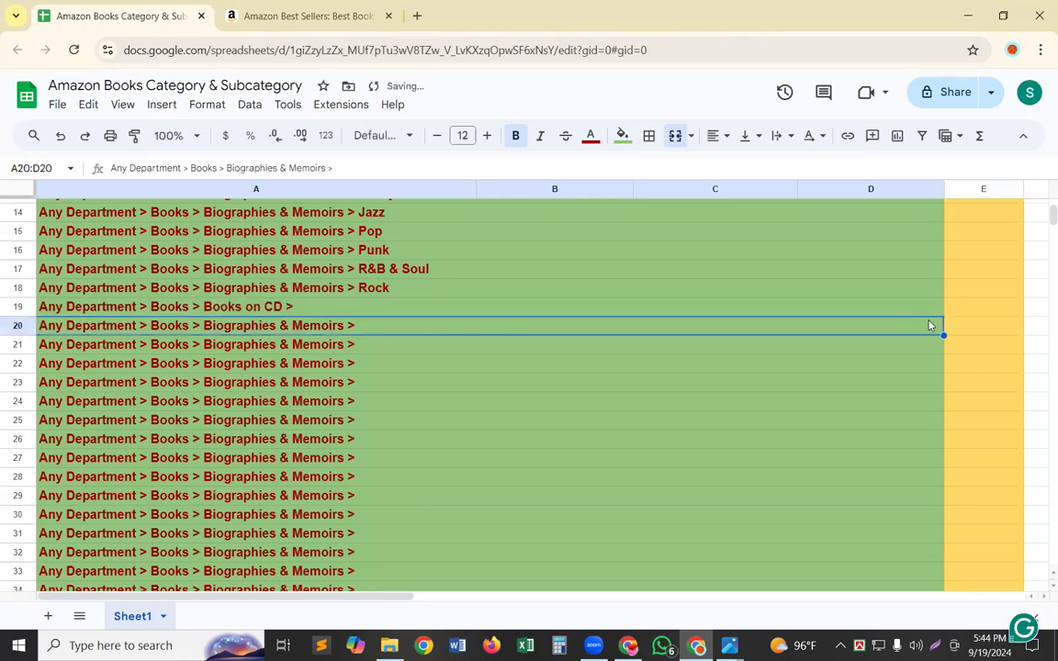
Step: Fill the "Books on CD >" path from row 19 down through row 39
{"action": "left_click", "coordinate": [938, 309]}
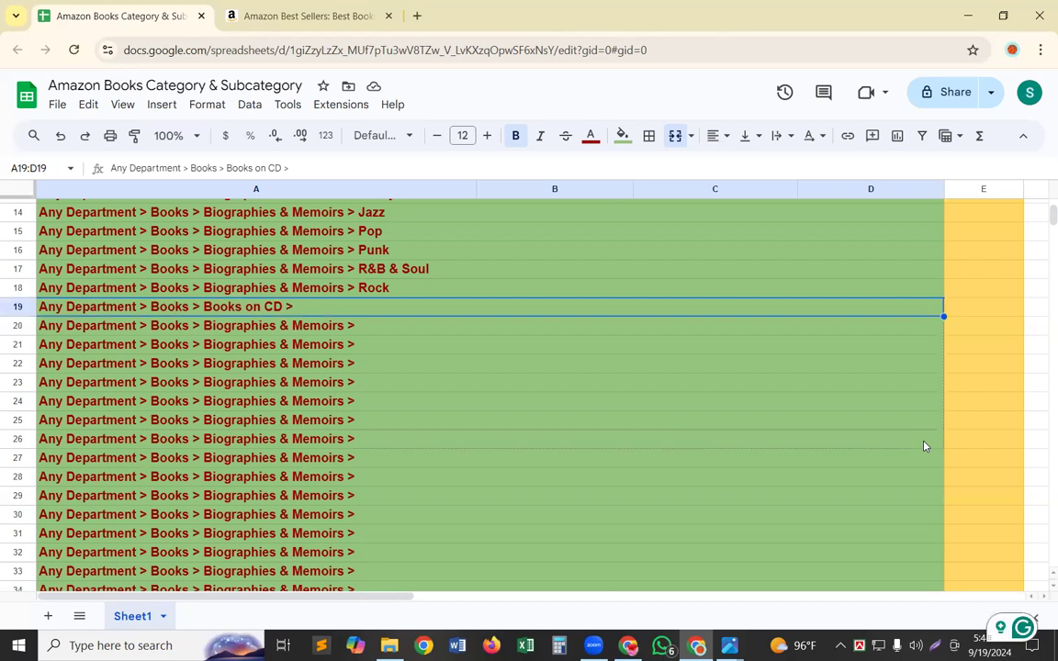
{"action": "left_click_drag", "start_coordinate": [927, 580], "coordinate": [950, 576]}
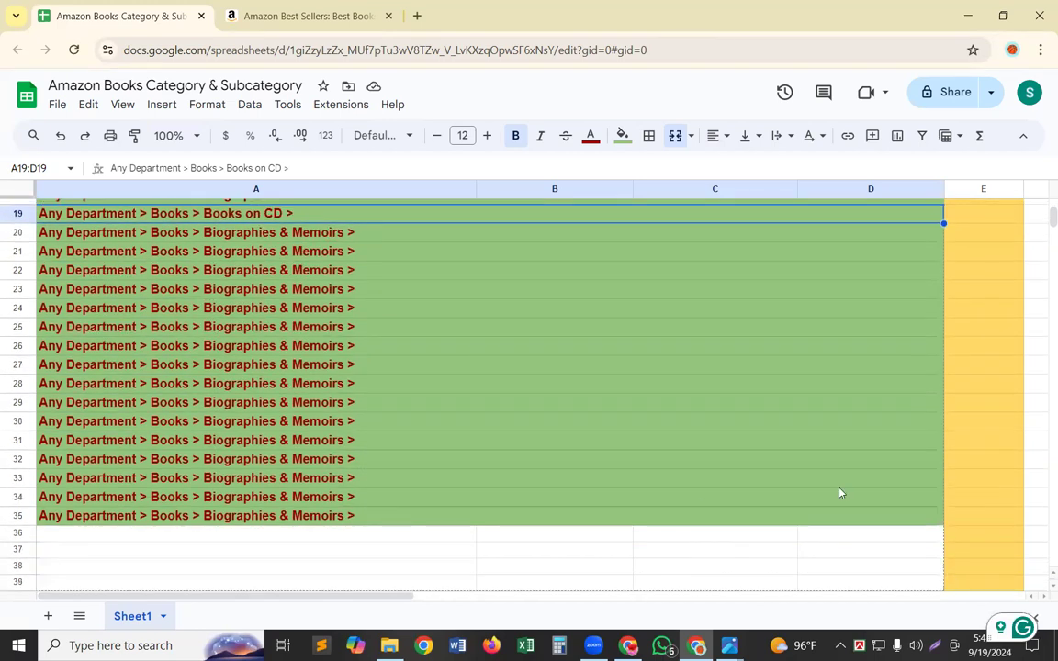
{"action": "scroll", "coordinate": [675, 510], "scroll_direction": "up", "scroll_amount": 2}
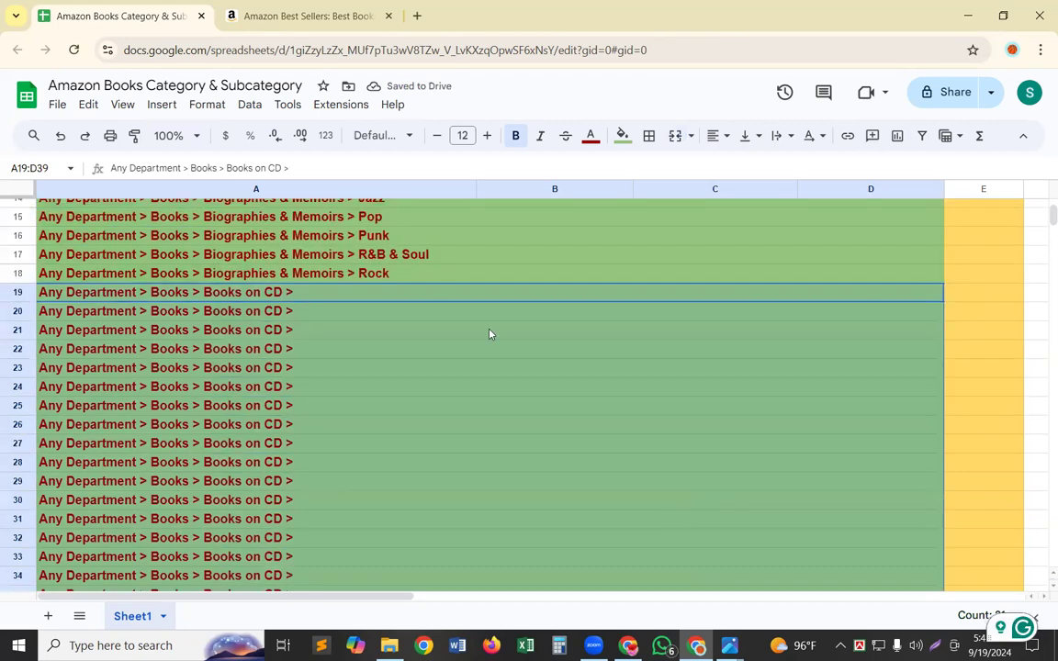
{"action": "left_click", "coordinate": [328, 298]}
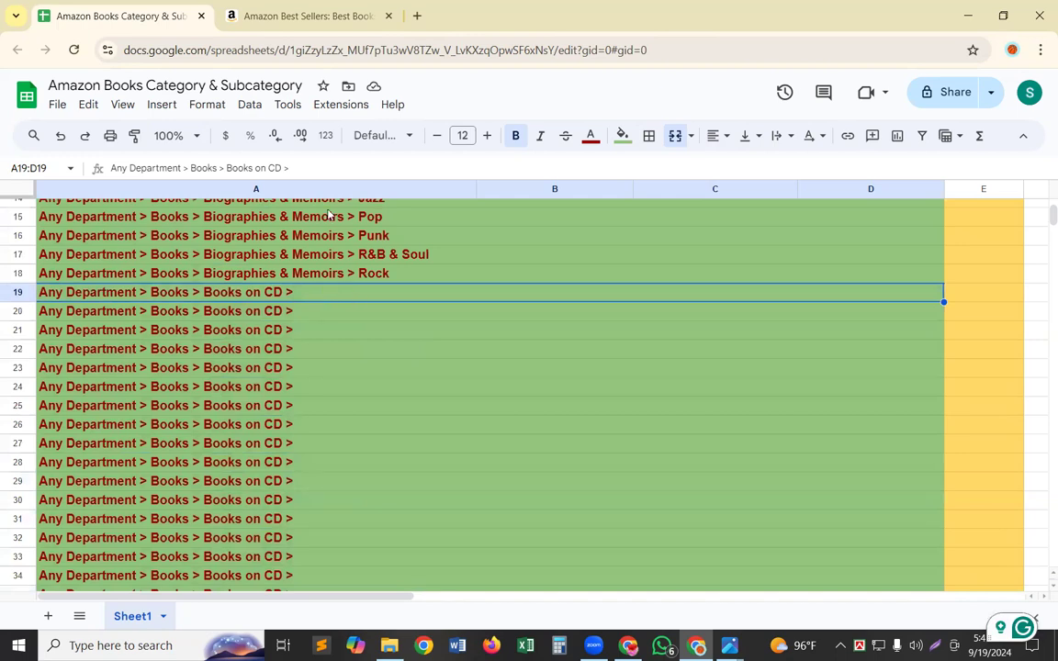
Step: Switch to the Amazon Best Sellers page, open the Featured Jon Gordon Titles subcategory and copy its name
{"action": "left_click", "coordinate": [306, 18]}
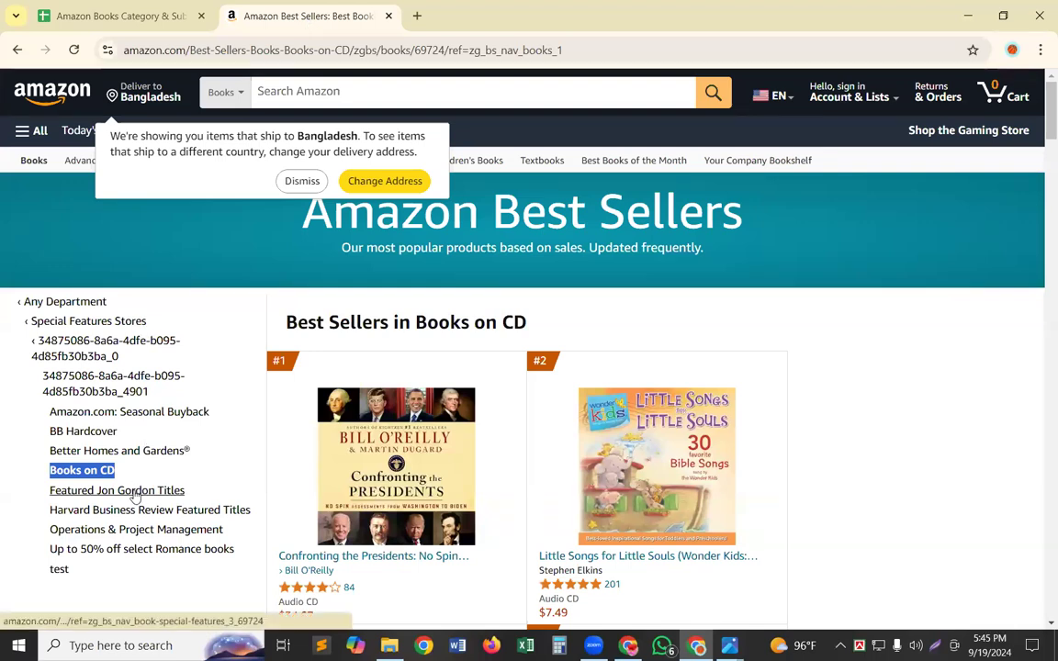
{"action": "left_click", "coordinate": [134, 493]}
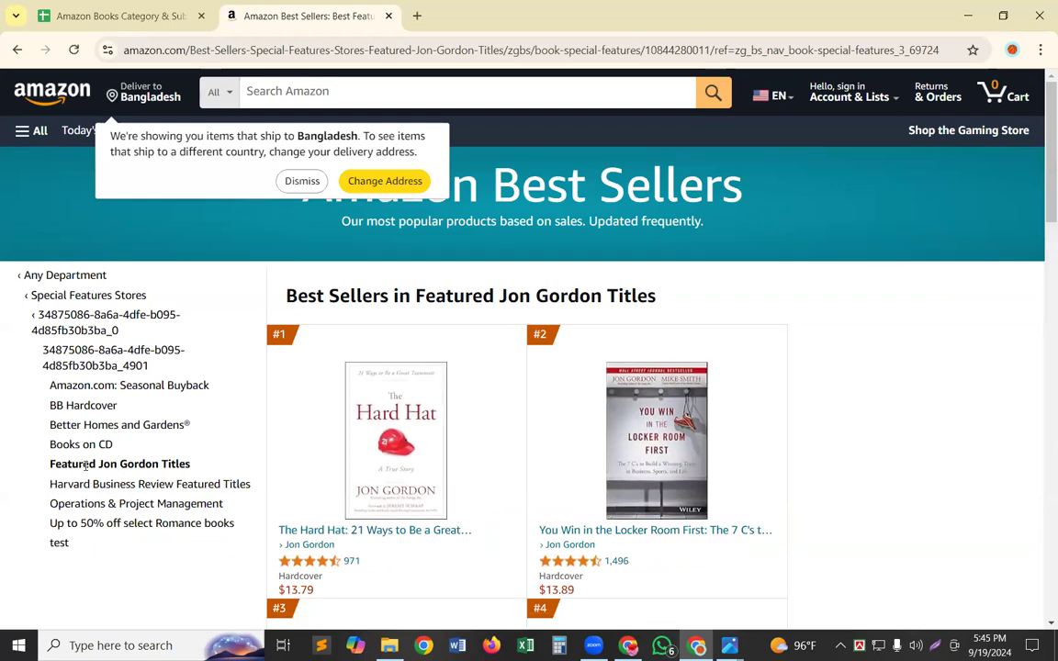
{"action": "triple_click", "coordinate": [96, 466]}
{"action": "key", "text": "ctrl+c"}
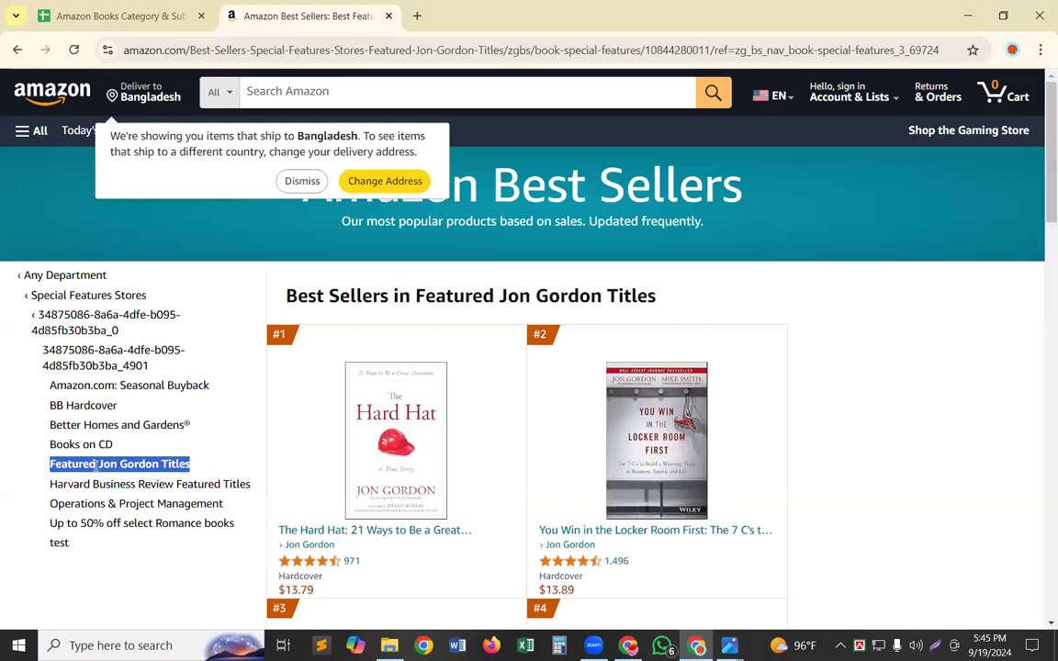
Step: Return to the Google Sheets list and append "Featured Jon Gordon Titles" to the Books on CD path in row 19
{"action": "key", "text": "ctrl+Tab"}
{"action": "double_click", "coordinate": [357, 292]}
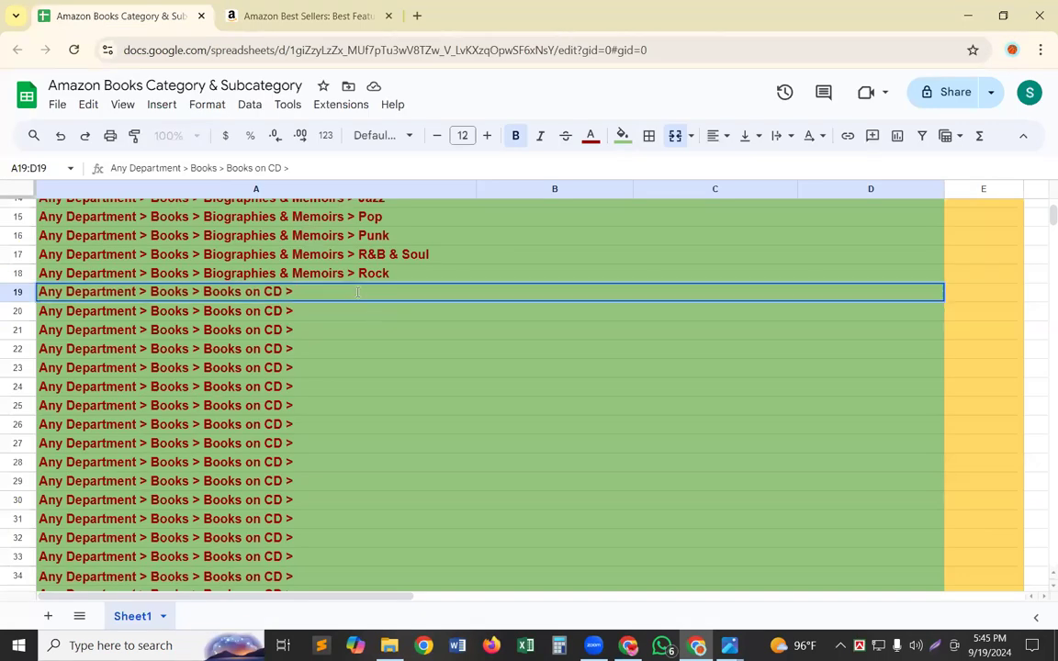
{"action": "key", "text": "ctrl+v"}
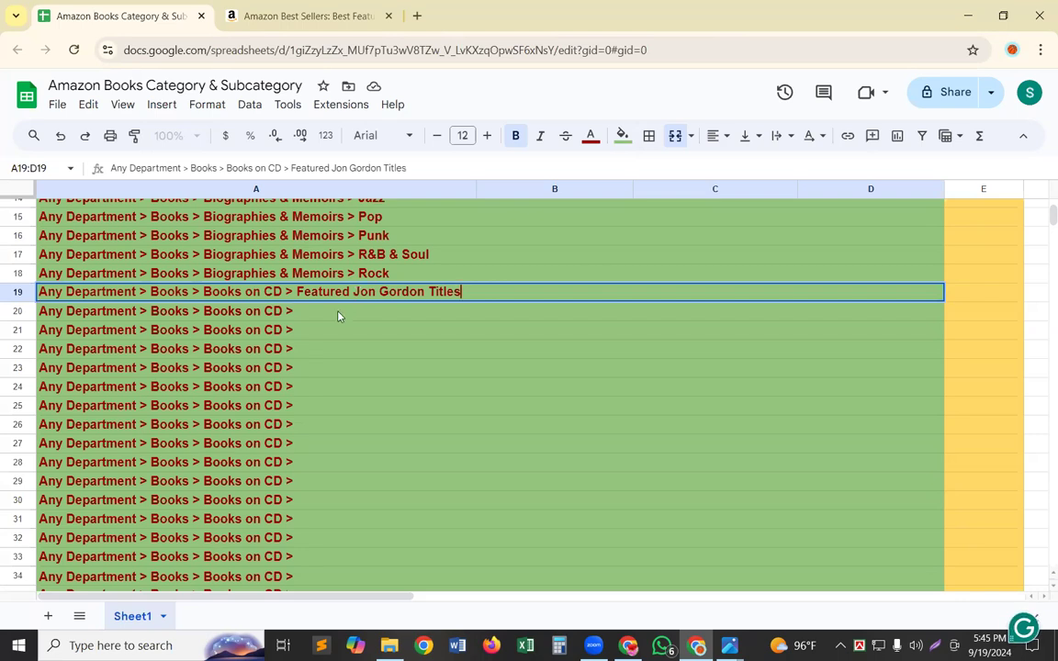
{"action": "left_click", "coordinate": [337, 316]}
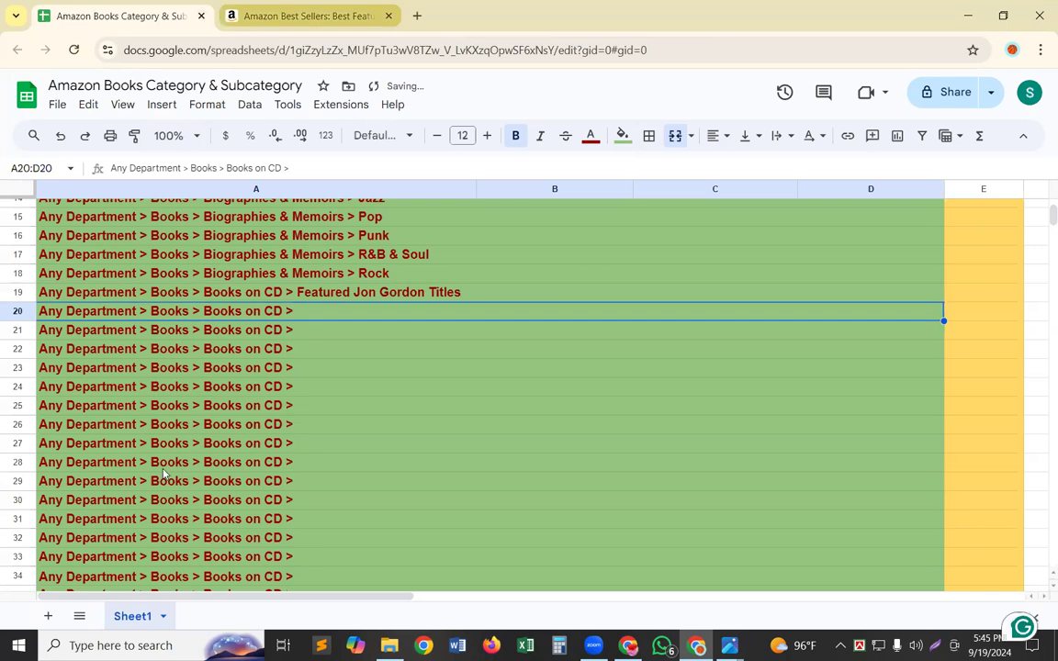
Step: Switch to the Amazon Best Sellers page, open the Harvard Business Review Featured Titles subcategory and copy its name
{"action": "left_click", "coordinate": [283, 16]}
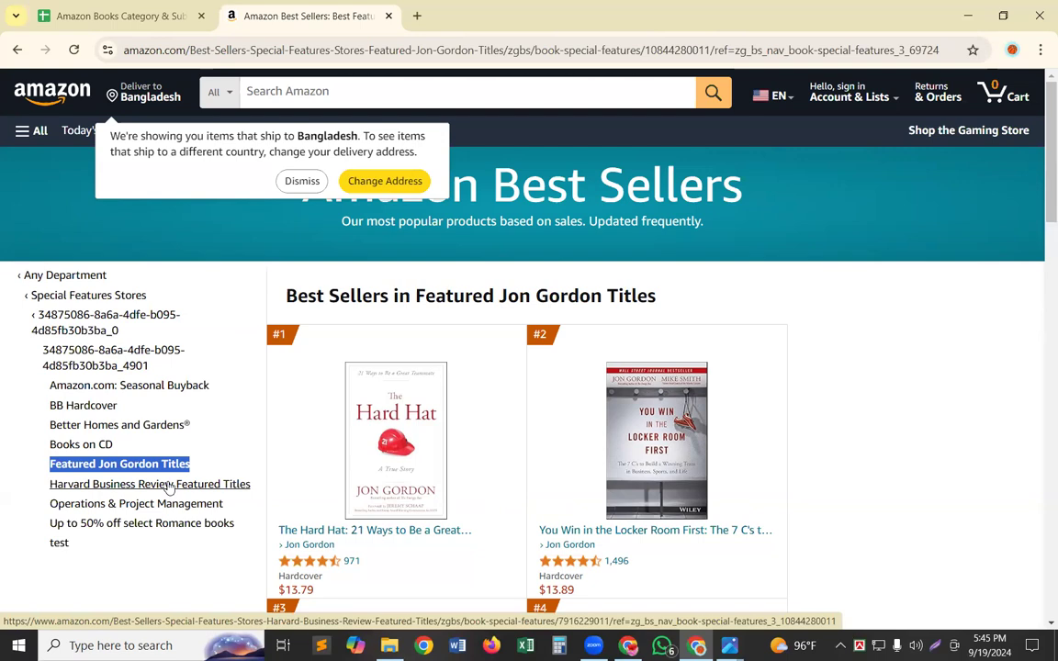
{"action": "left_click", "coordinate": [170, 487]}
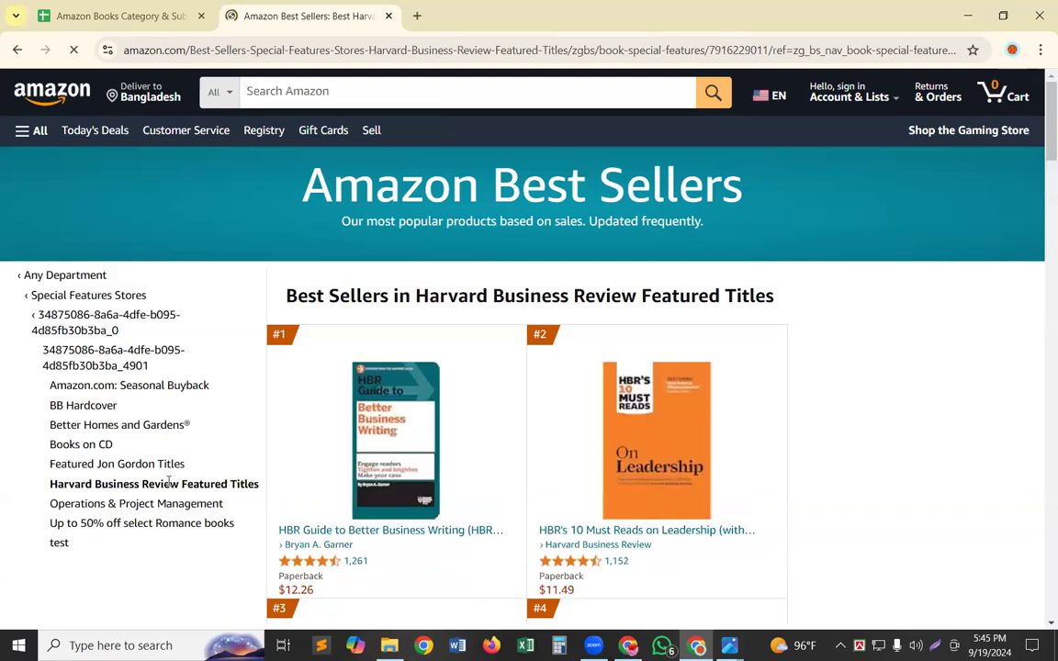
{"action": "double_click", "coordinate": [126, 485]}
{"action": "triple_click", "coordinate": [138, 484]}
{"action": "key", "text": "ctrl+c"}
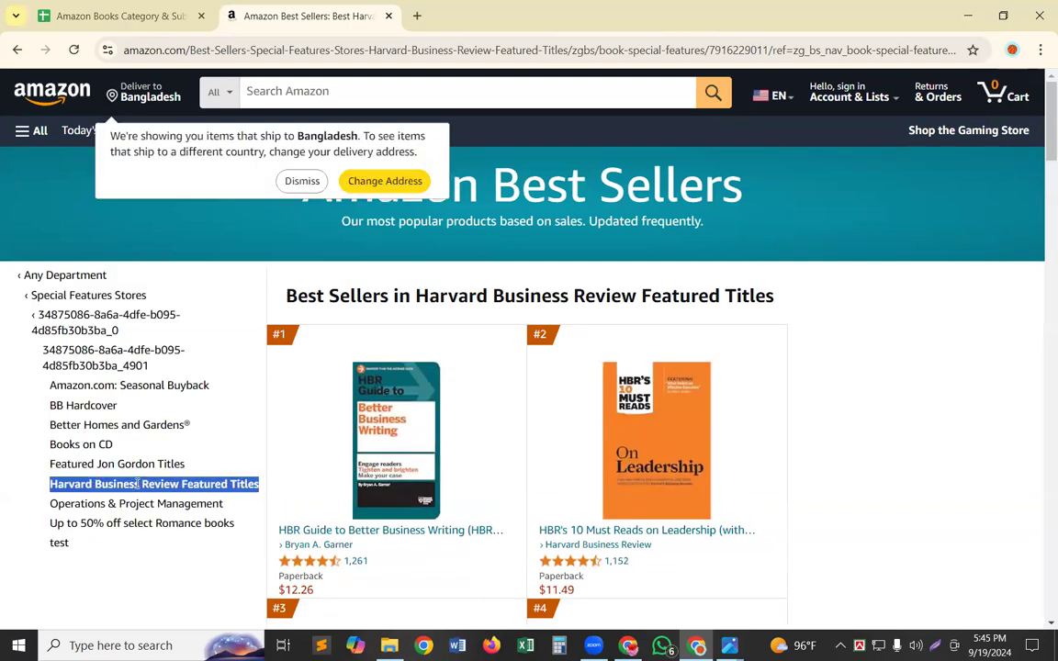
Step: Return to the Google Sheets list and append "Harvard Business Review Featured Titles" to the row 20 path, without an extra line break
{"action": "left_click", "coordinate": [147, 16]}
{"action": "double_click", "coordinate": [310, 317]}
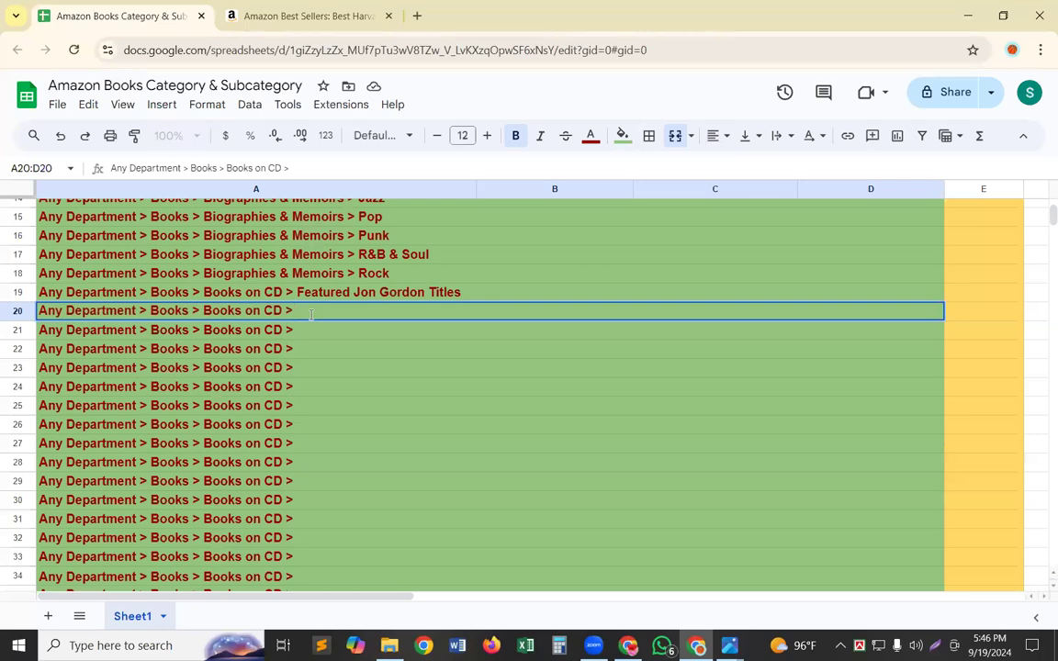
{"action": "key", "text": "ctrl+v"}
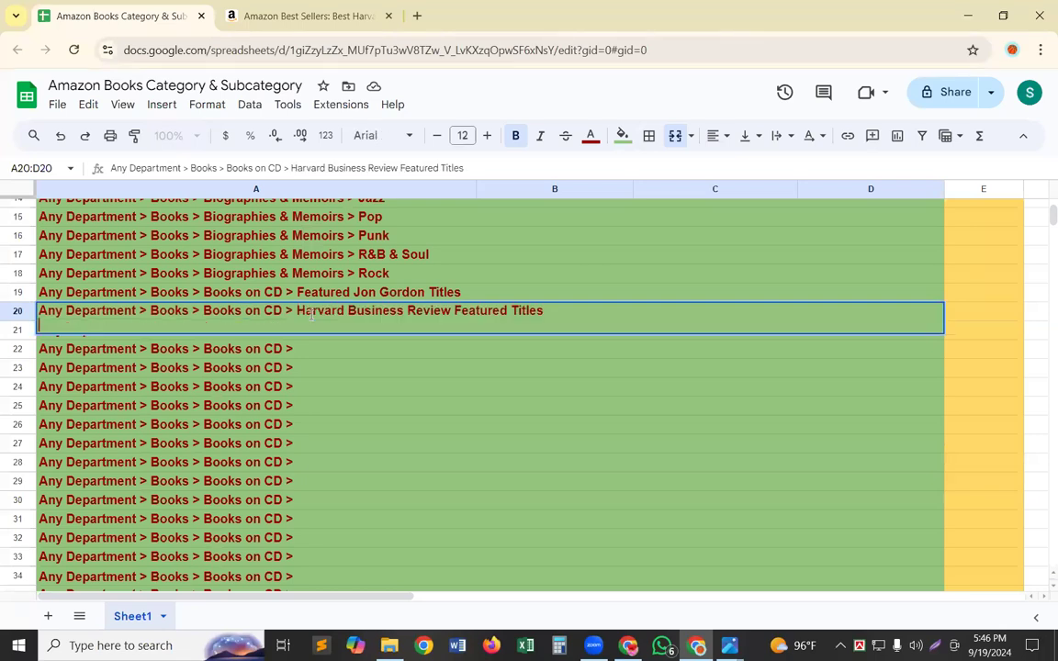
{"action": "key", "text": "BackSpace"}
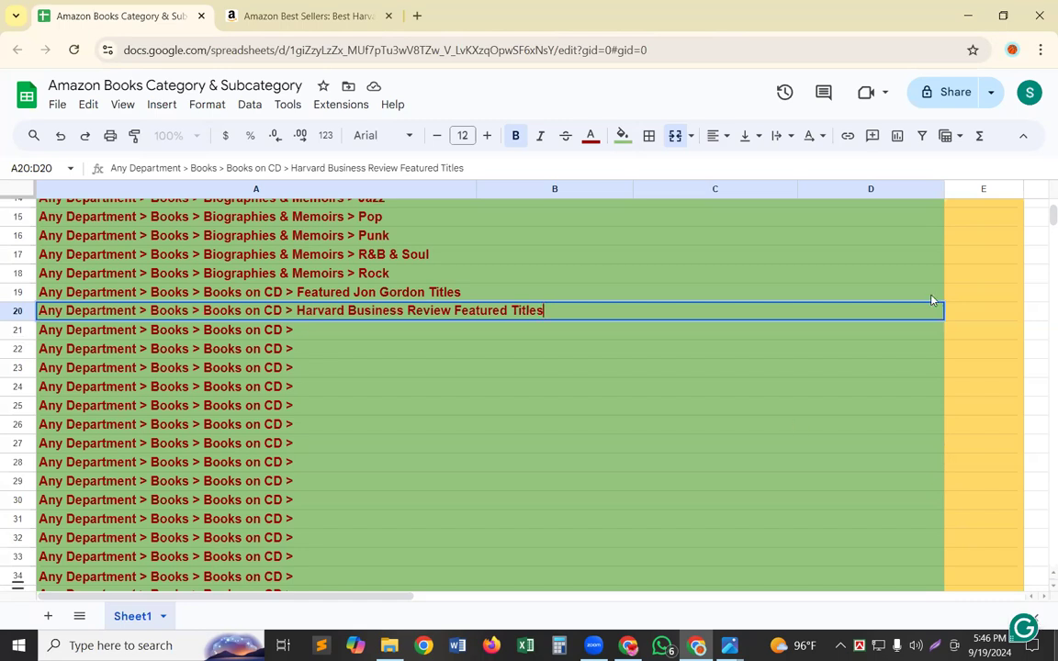
Step: Review the whole list of category paths from row 1 through row 39
{"action": "scroll", "coordinate": [797, 425], "scroll_direction": "up", "scroll_amount": 5}
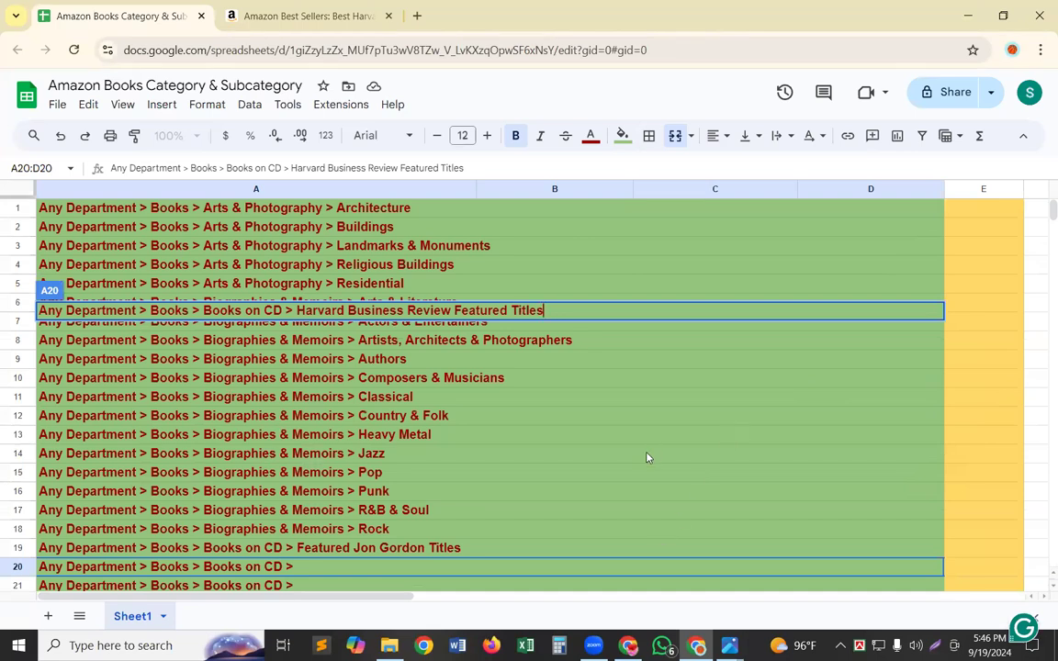
{"action": "scroll", "coordinate": [647, 456], "scroll_direction": "down", "scroll_amount": 5}
{"action": "scroll", "coordinate": [646, 456], "scroll_direction": "up", "scroll_amount": 2}
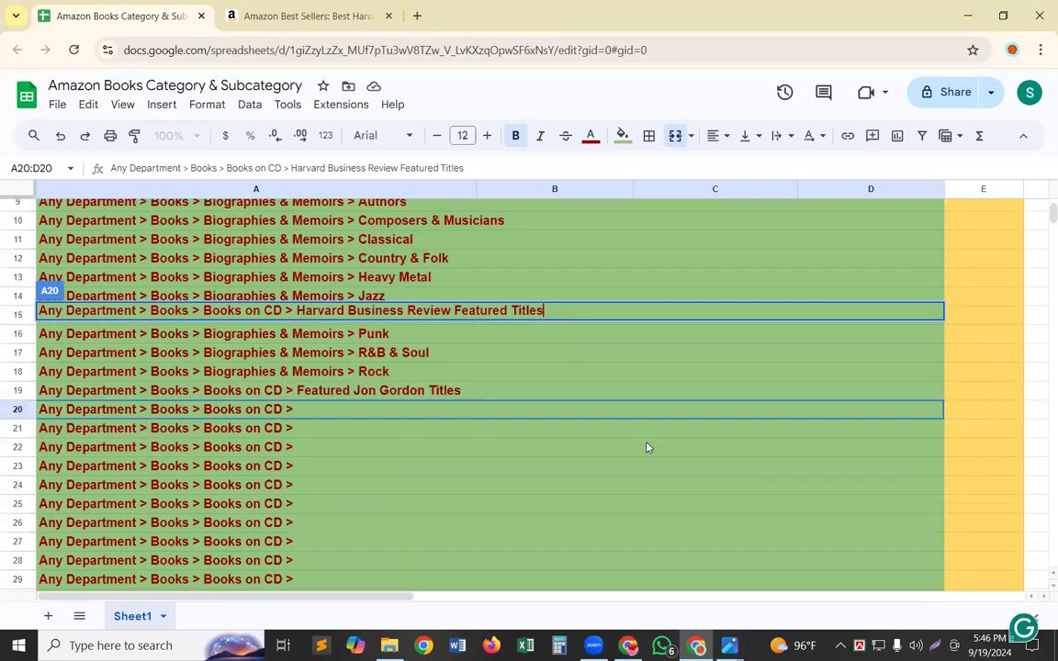
{"action": "scroll", "coordinate": [633, 413], "scroll_direction": "up", "scroll_amount": 3}
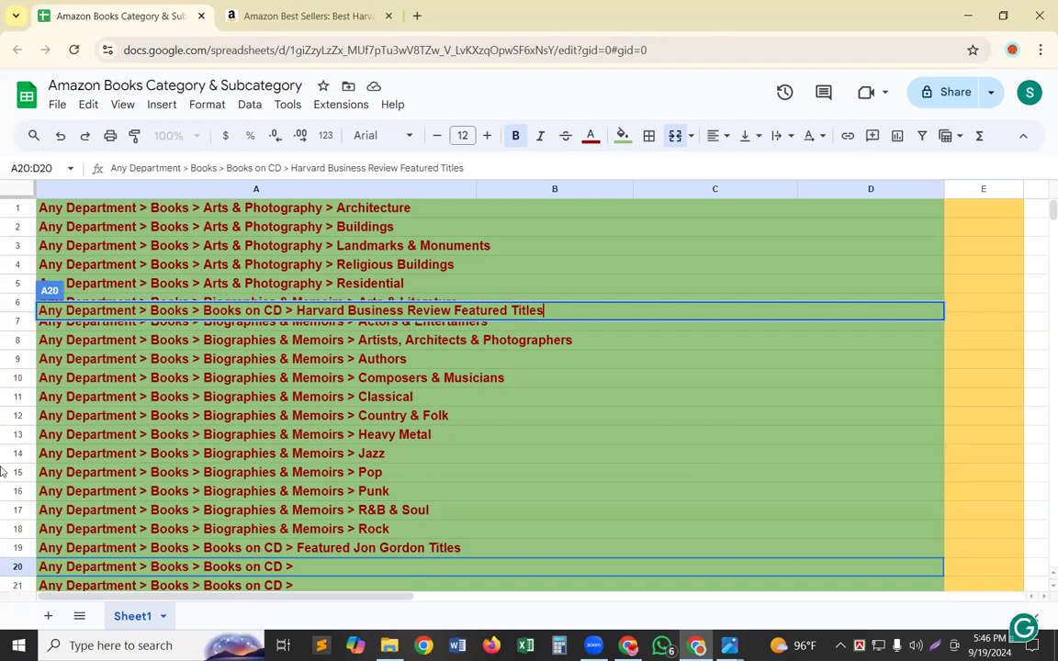
{"action": "scroll", "coordinate": [2, 470], "scroll_direction": "down", "scroll_amount": 5}
{"action": "scroll", "coordinate": [742, 452], "scroll_direction": "down", "scroll_amount": 2}
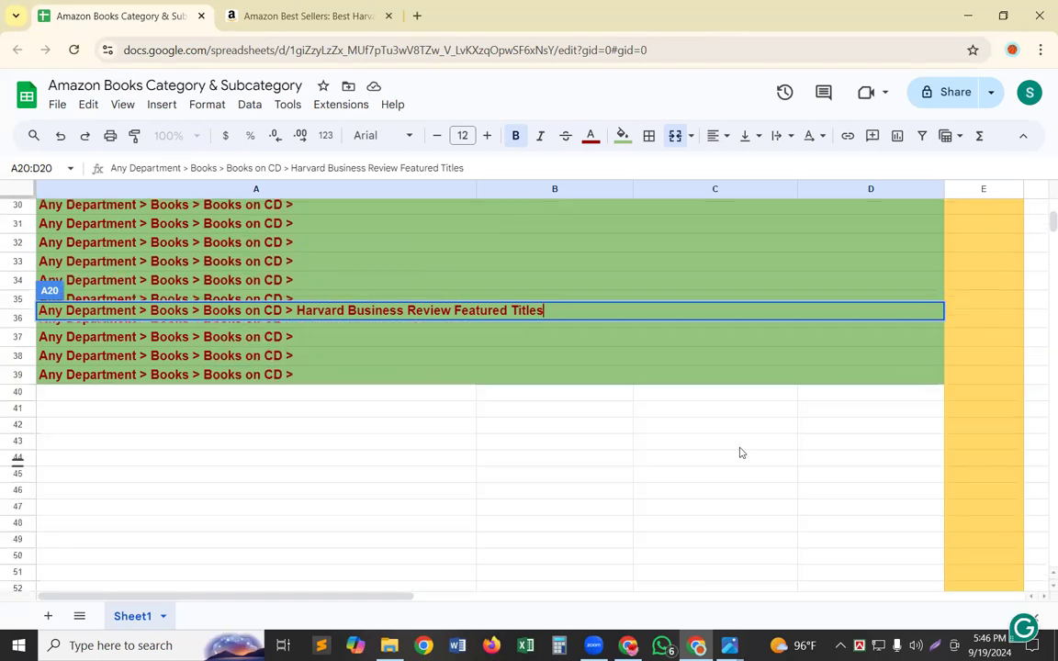
{"action": "scroll", "coordinate": [741, 450], "scroll_direction": "up", "scroll_amount": 7}
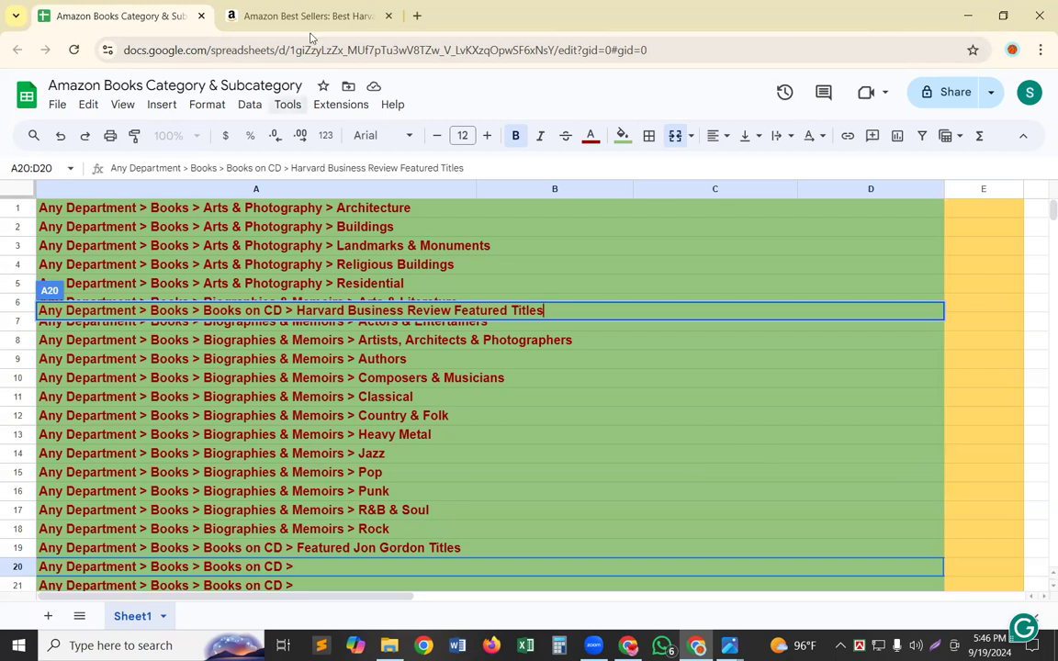
Step: Close the category spreadsheet, leaving despite the pending edit, and close the Amazon Best Sellers page, keeping one new blank tab
{"action": "left_click", "coordinate": [202, 16]}
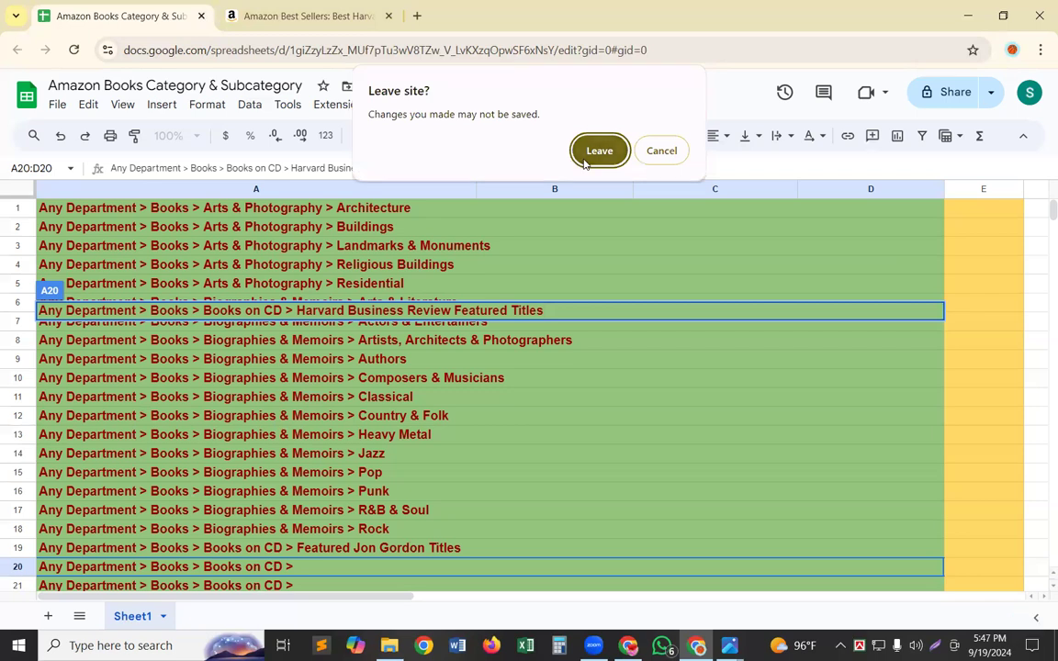
{"action": "left_click", "coordinate": [585, 163]}
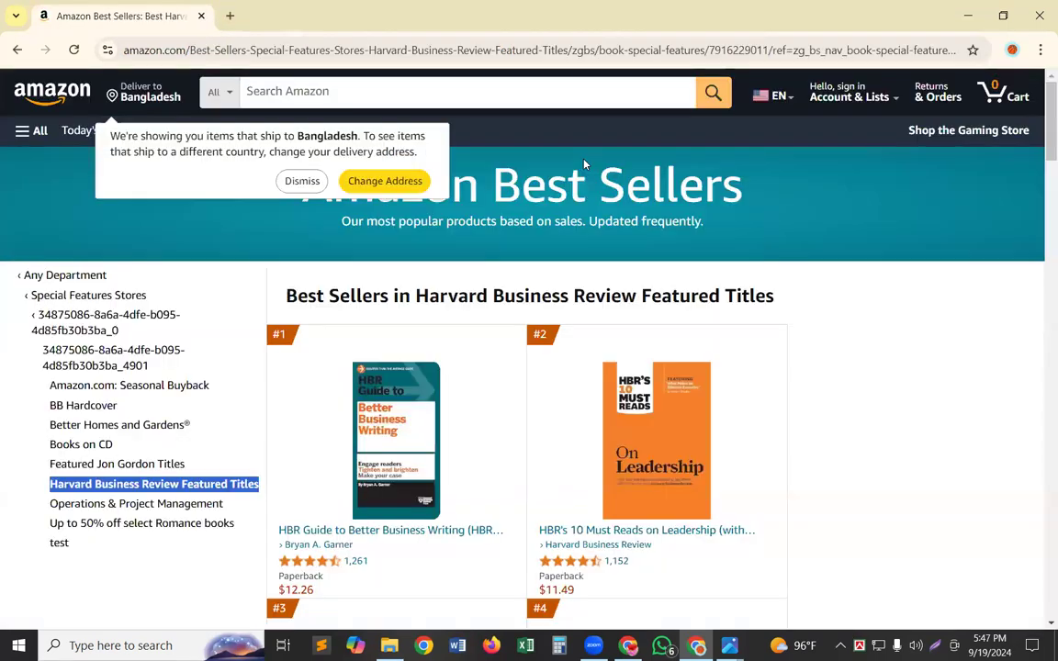
{"action": "left_click", "coordinate": [231, 17]}
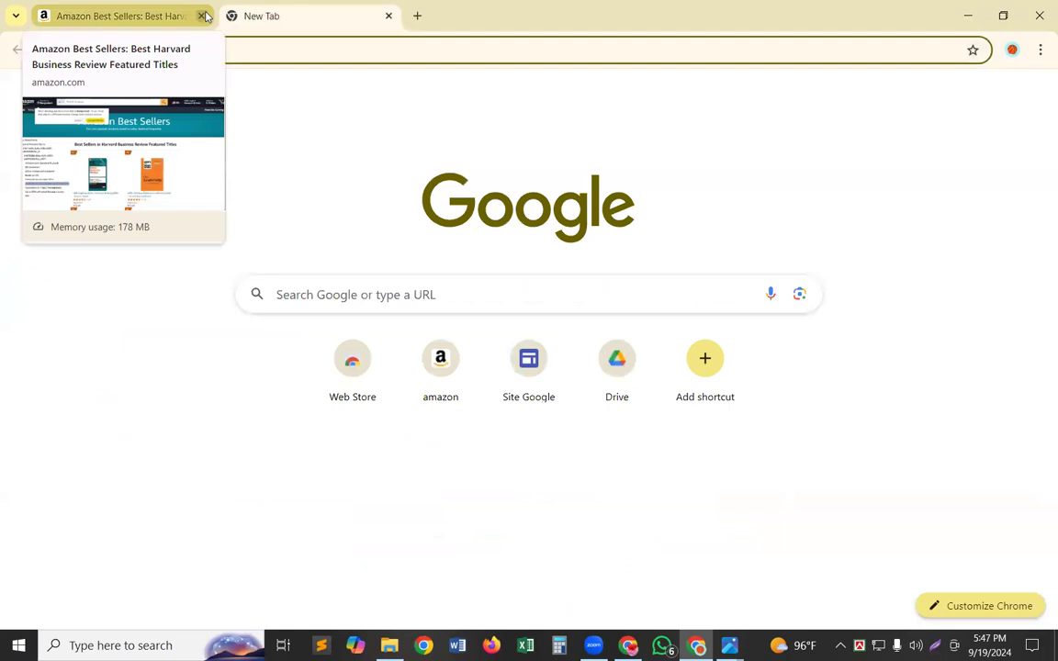
{"action": "left_click", "coordinate": [203, 16]}
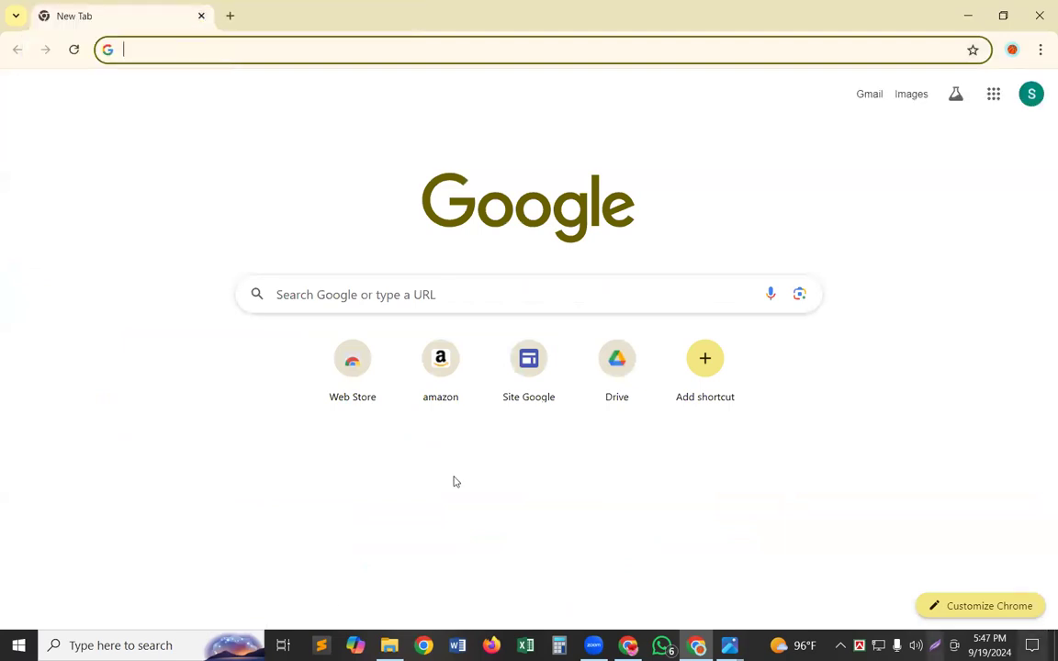
Step: Open Google Drive and create a new blank Google Sheets spreadsheet
{"action": "left_click", "coordinate": [619, 366]}
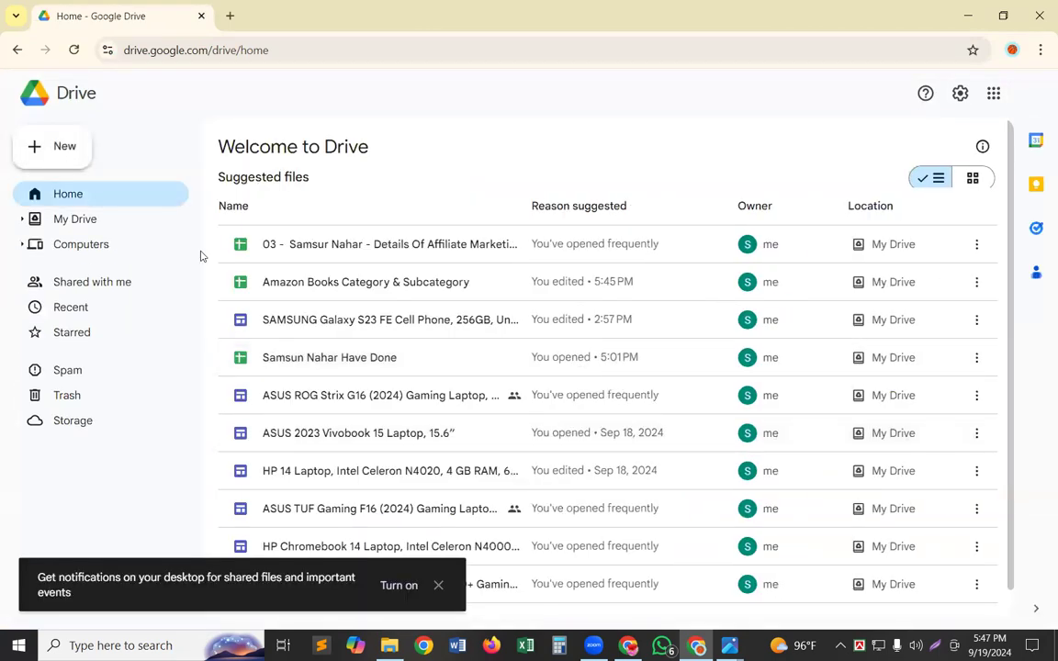
{"action": "left_click", "coordinate": [66, 151]}
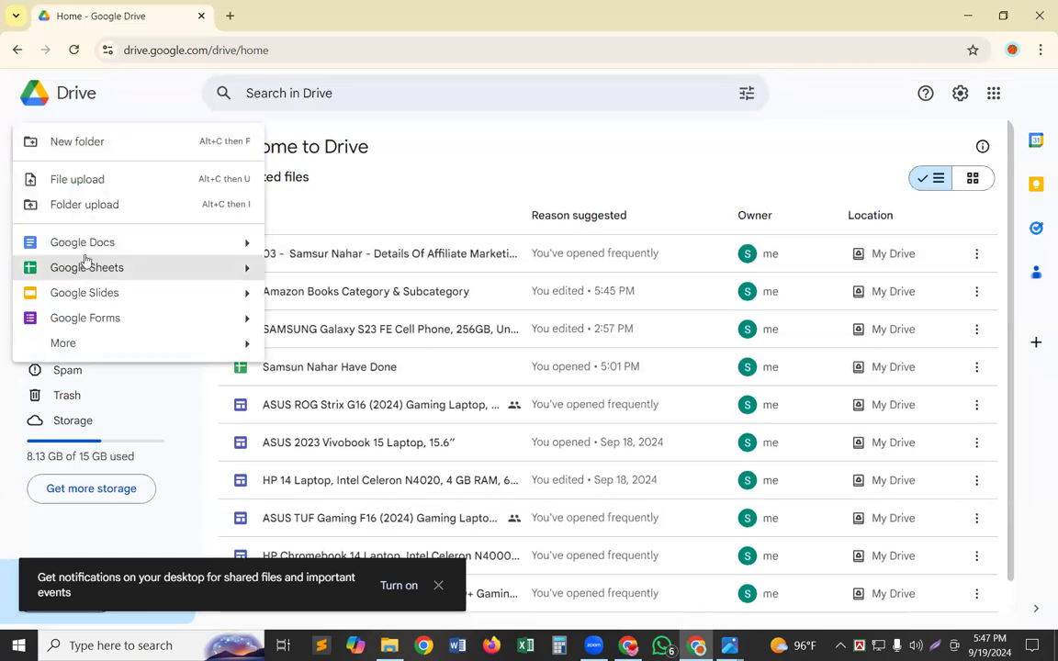
{"action": "left_click", "coordinate": [89, 266]}
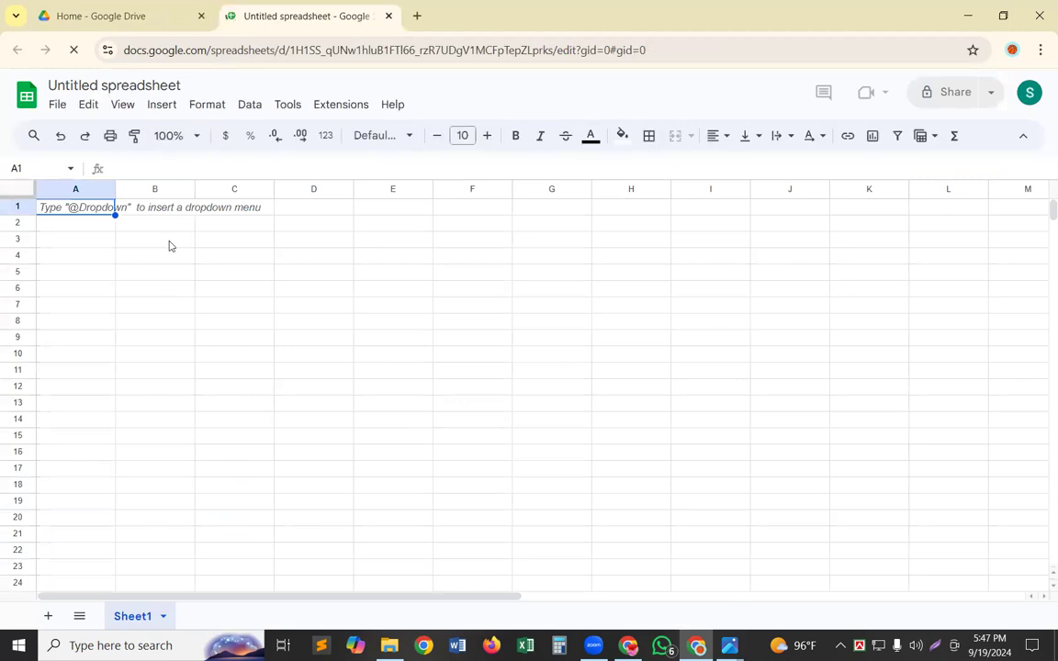
Step: Open the Amazon Best Sellers page in a separate new tab and return to the untitled spreadsheet
{"action": "left_click", "coordinate": [417, 16]}
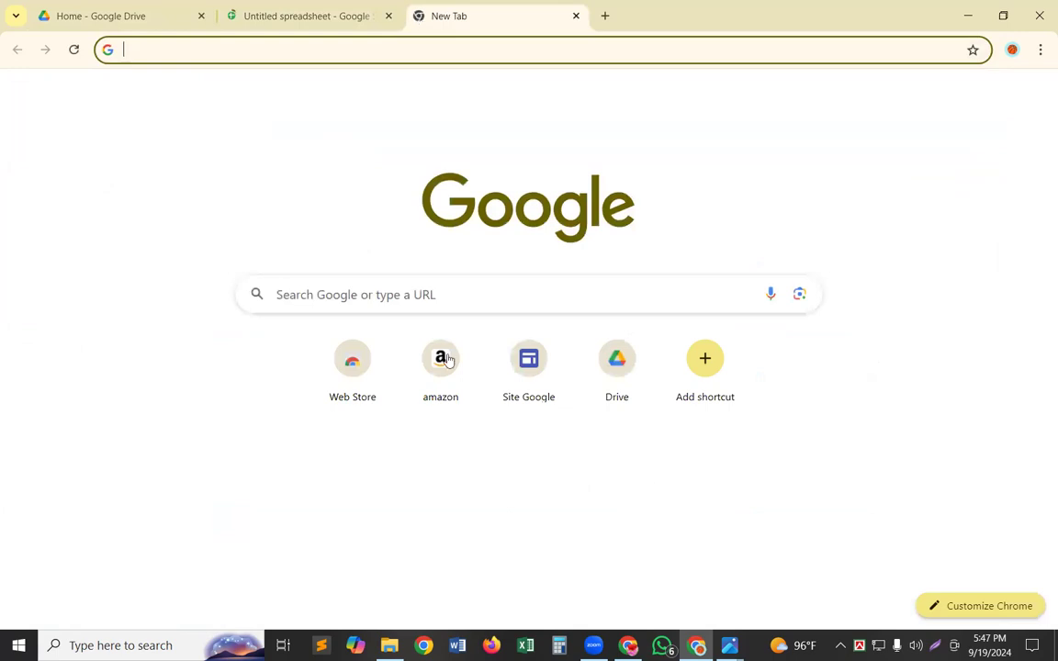
{"action": "left_click", "coordinate": [442, 359]}
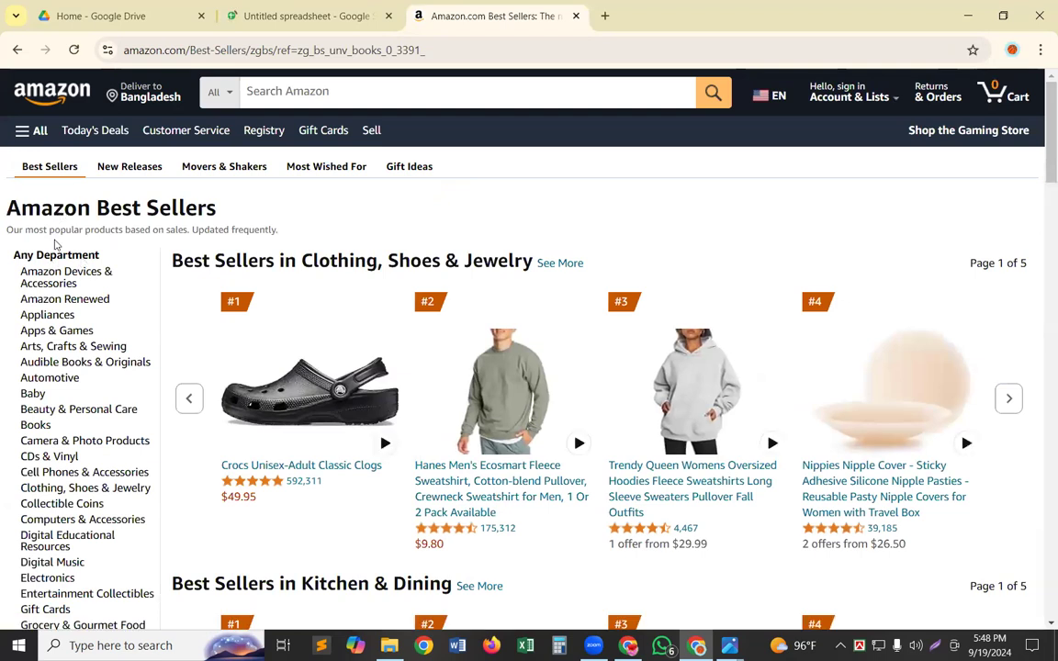
{"action": "left_click", "coordinate": [262, 16]}
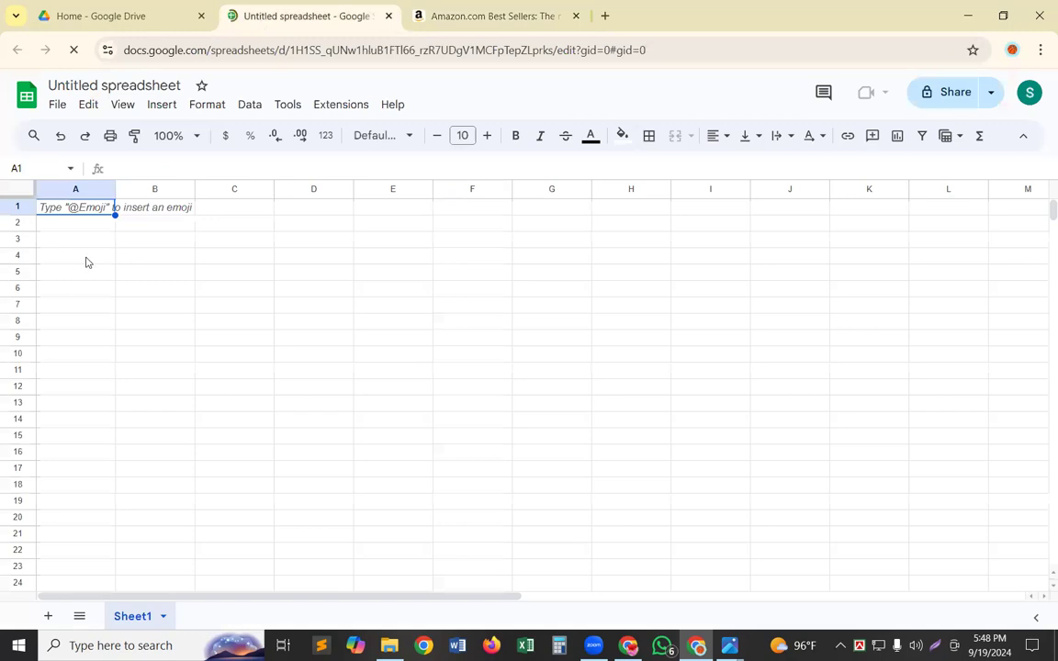